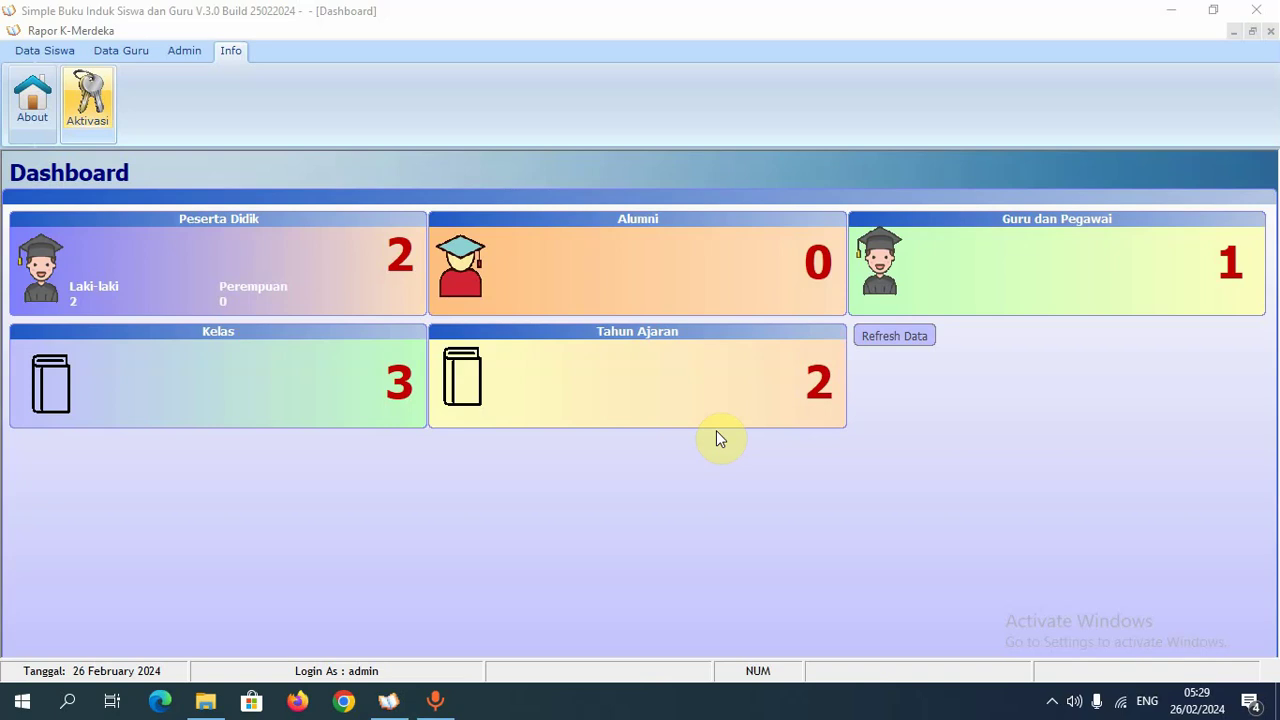
- View the Excel import form for student data, then close it without importing anything
{"action": "left_click", "coordinate": [30, 51]}
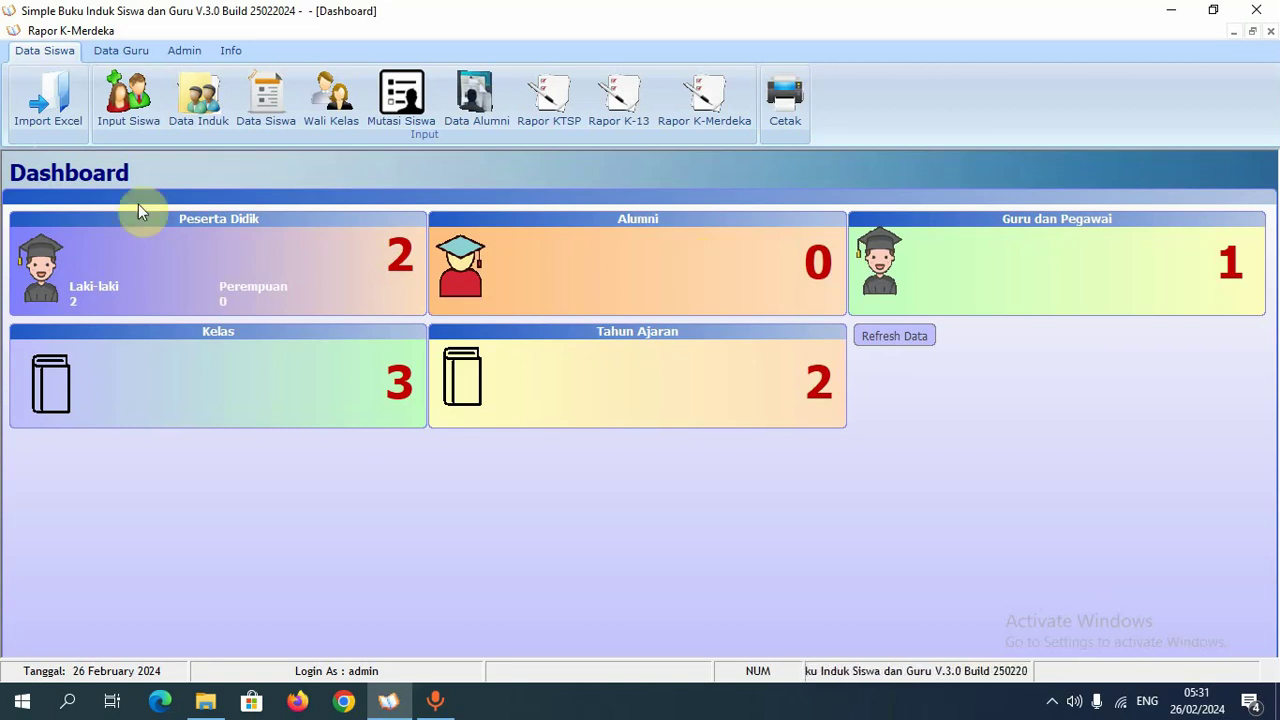
{"action": "left_click", "coordinate": [64, 123]}
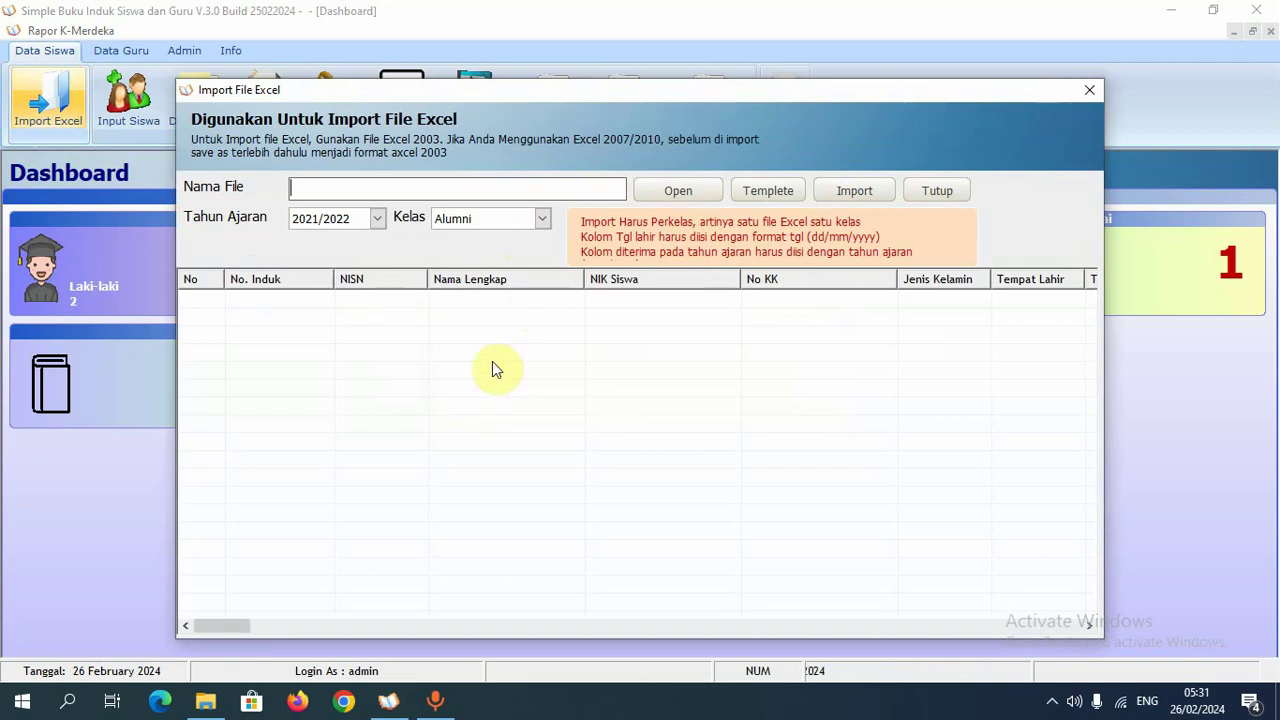
{"action": "left_click", "coordinate": [1090, 91]}
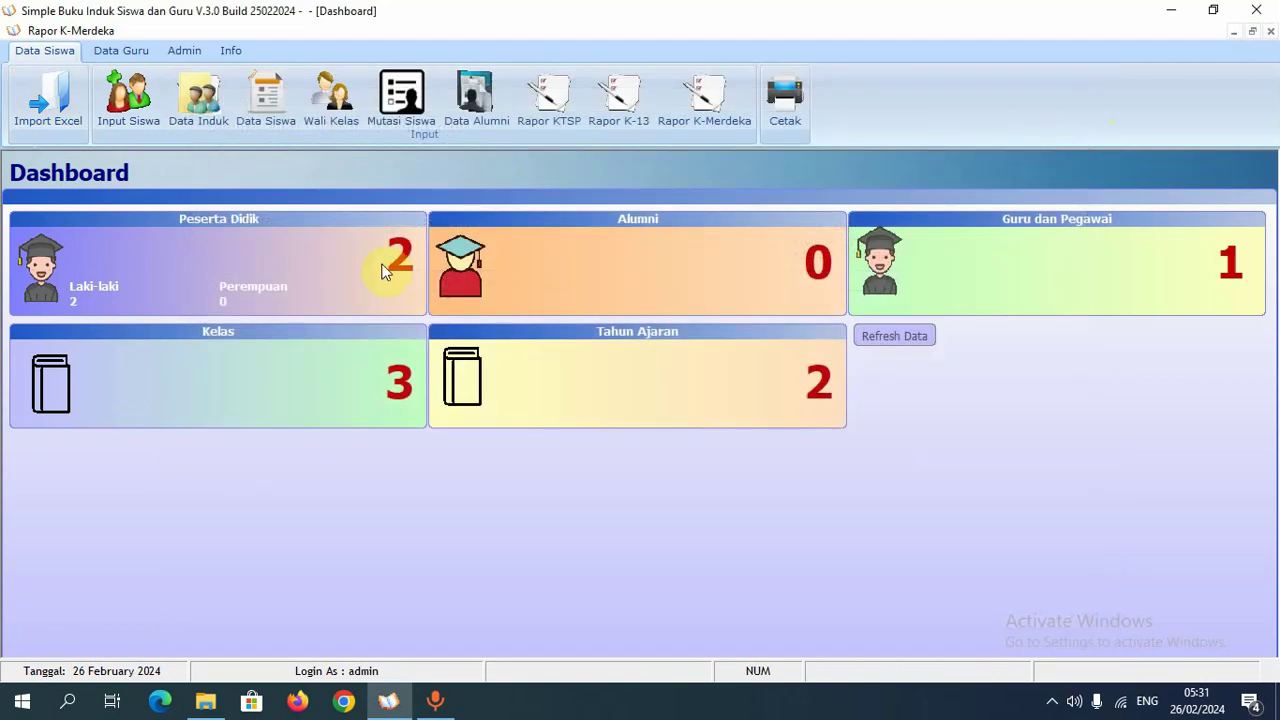
- Examine every section of the student input form, from Data Siswa and Orang Tua through Nilai, then cancel without adding a student
{"action": "left_click", "coordinate": [128, 96]}
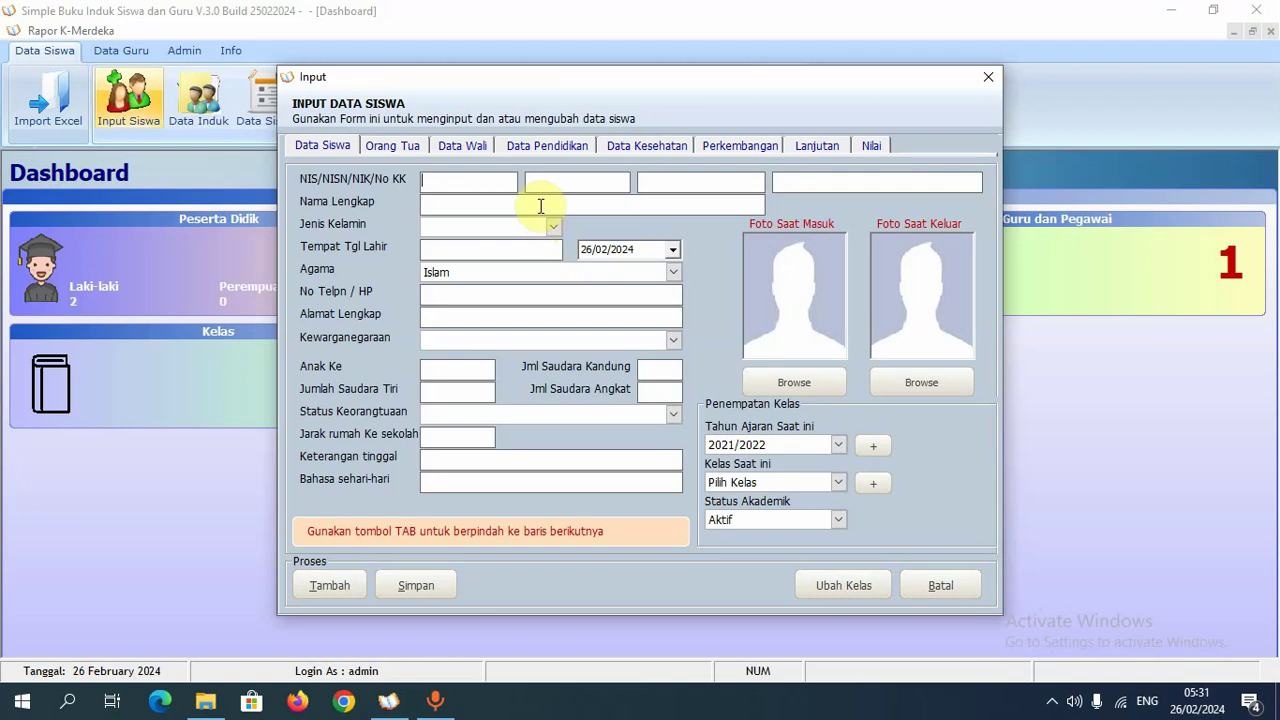
{"action": "left_click", "coordinate": [392, 145]}
{"action": "left_click", "coordinate": [338, 150]}
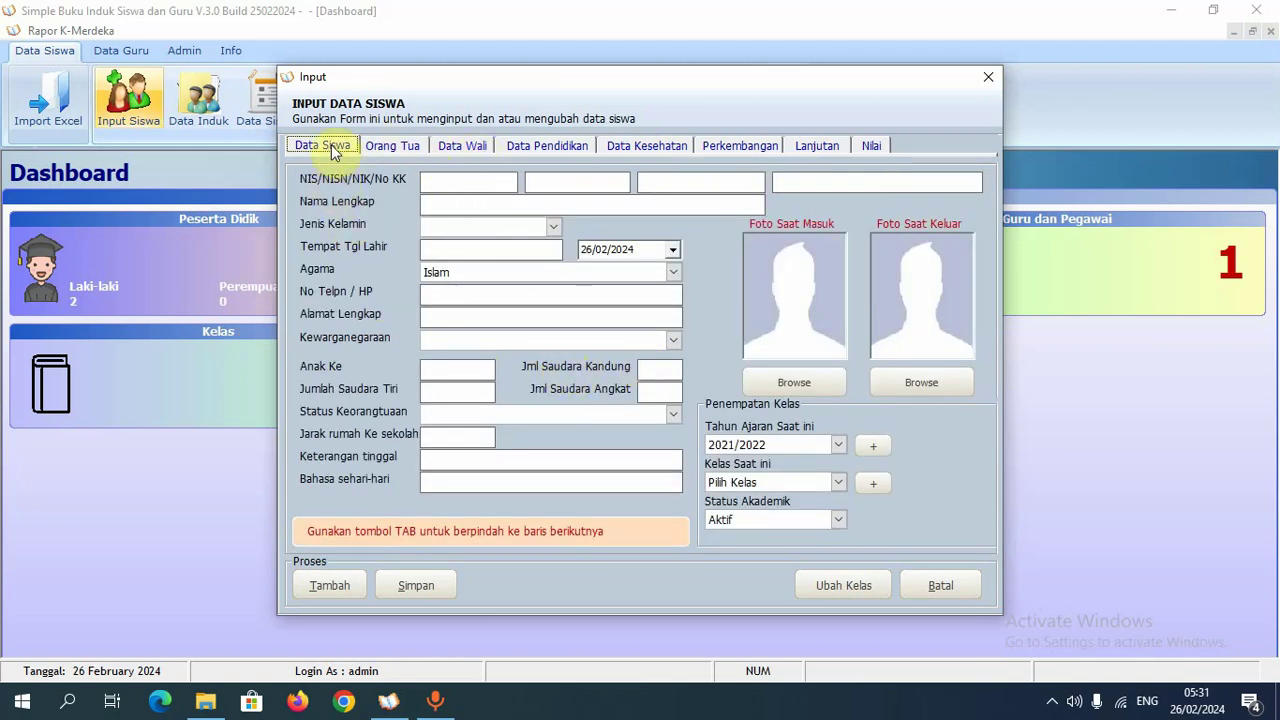
{"action": "left_click", "coordinate": [395, 147]}
{"action": "left_click", "coordinate": [452, 150]}
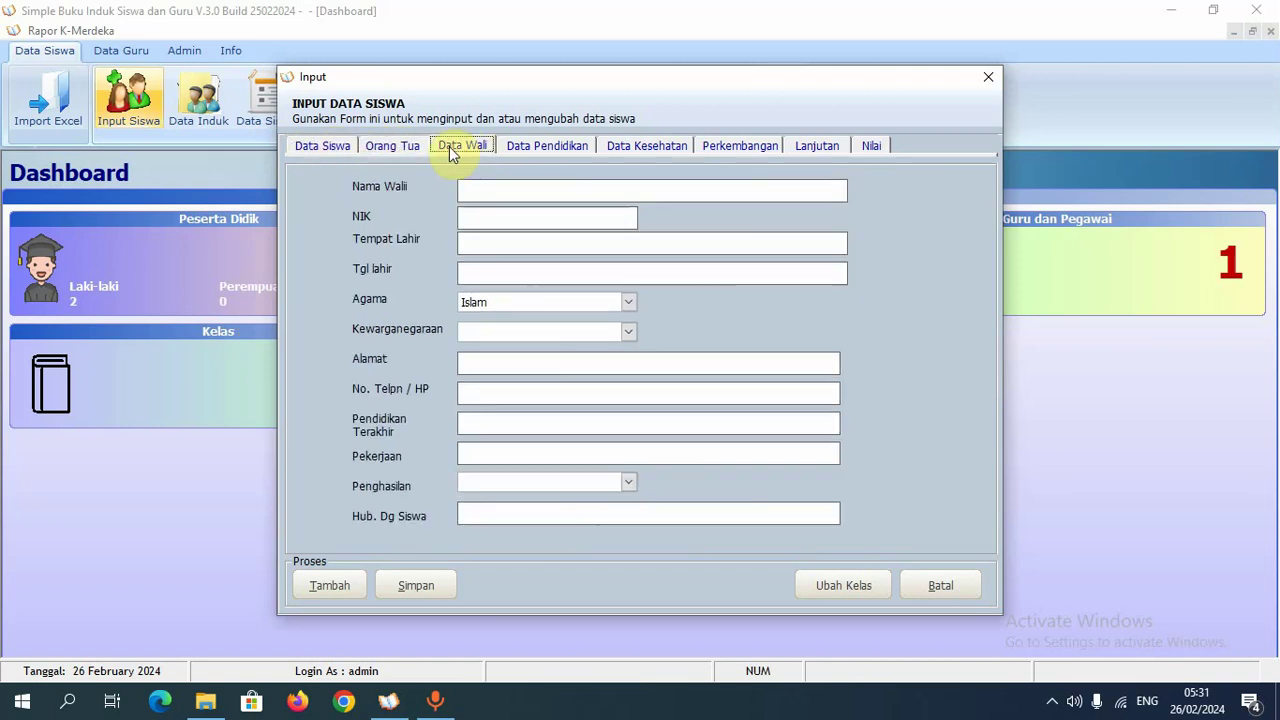
{"action": "left_click", "coordinate": [545, 148]}
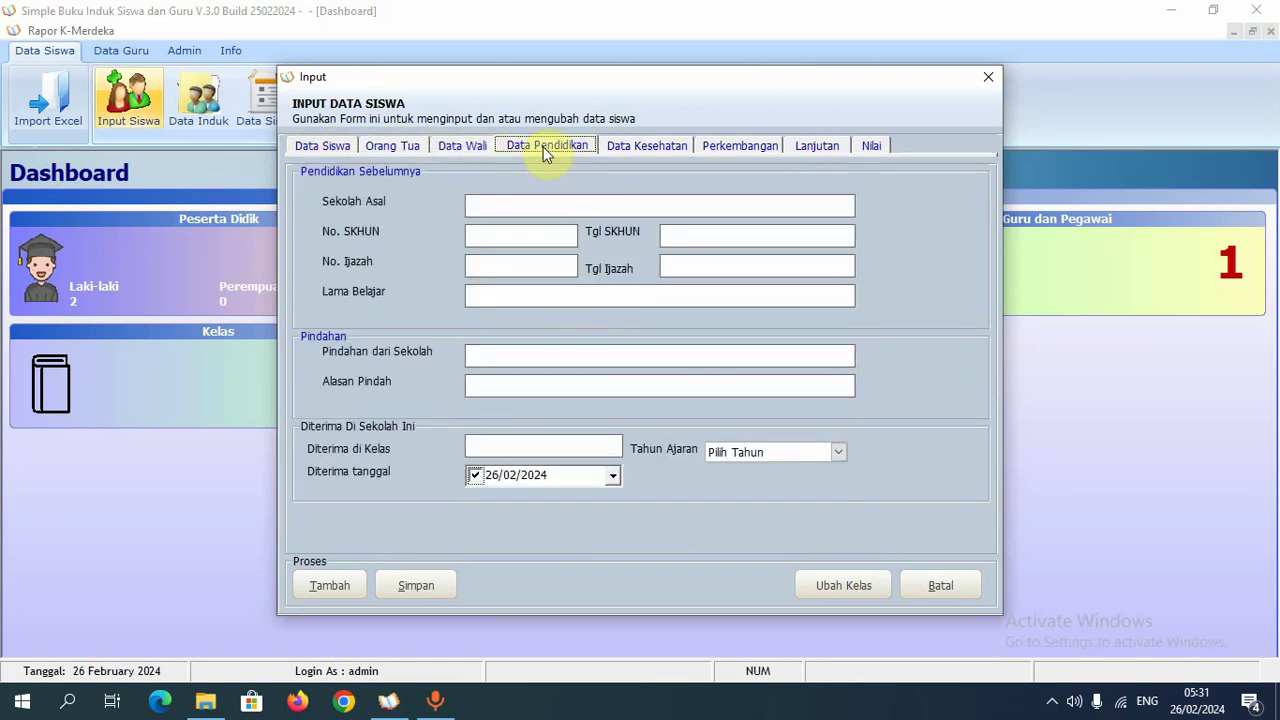
{"action": "left_click", "coordinate": [650, 148]}
{"action": "left_click", "coordinate": [735, 148]}
{"action": "left_click", "coordinate": [832, 148]}
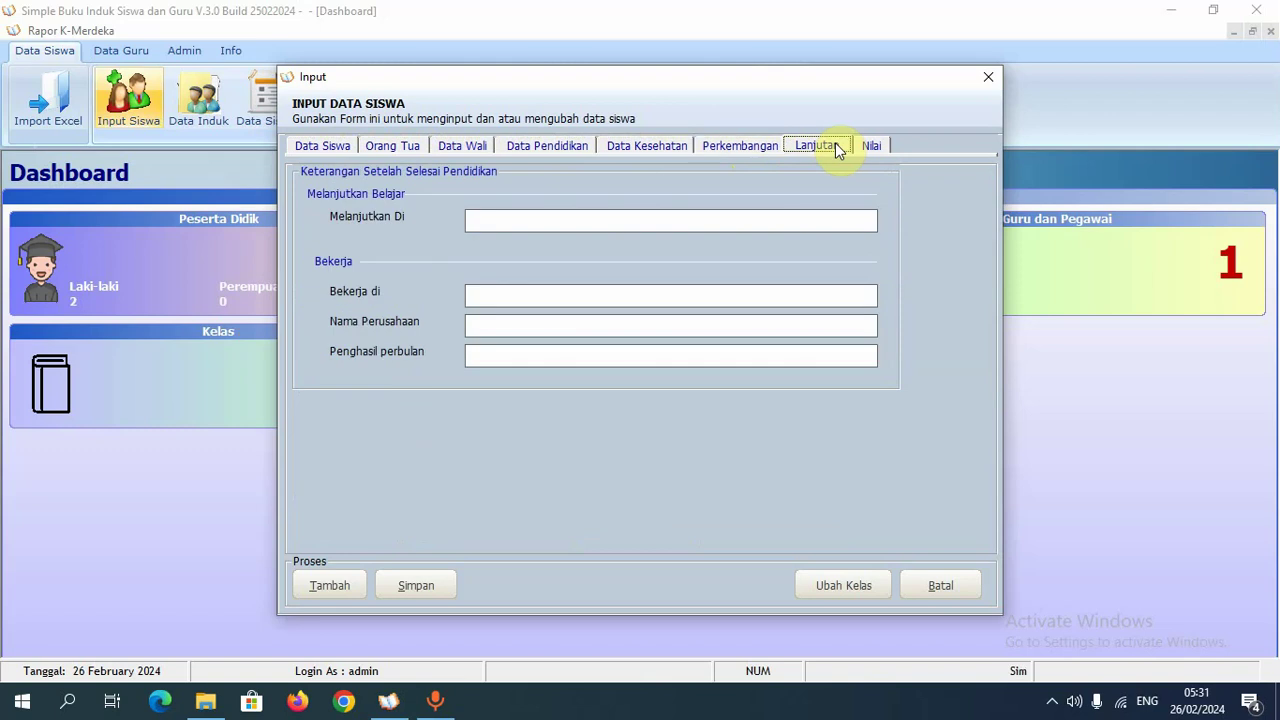
{"action": "left_click", "coordinate": [868, 148]}
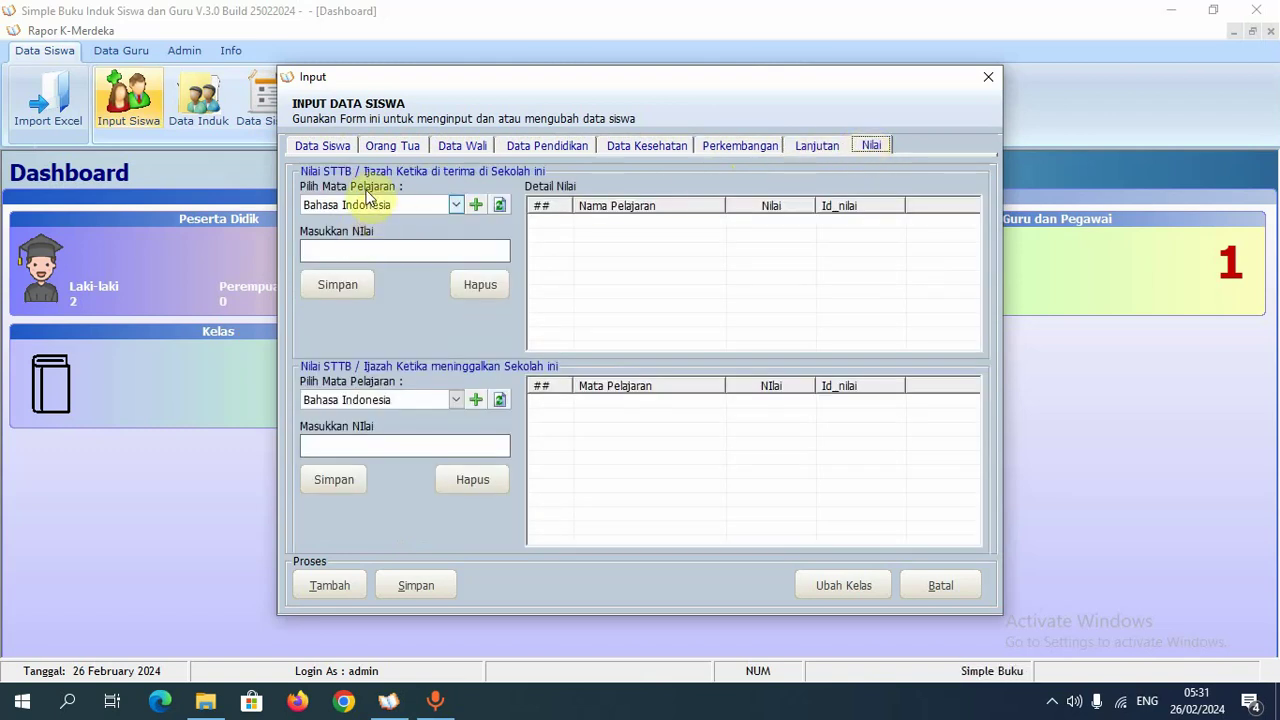
{"action": "left_click", "coordinate": [320, 146]}
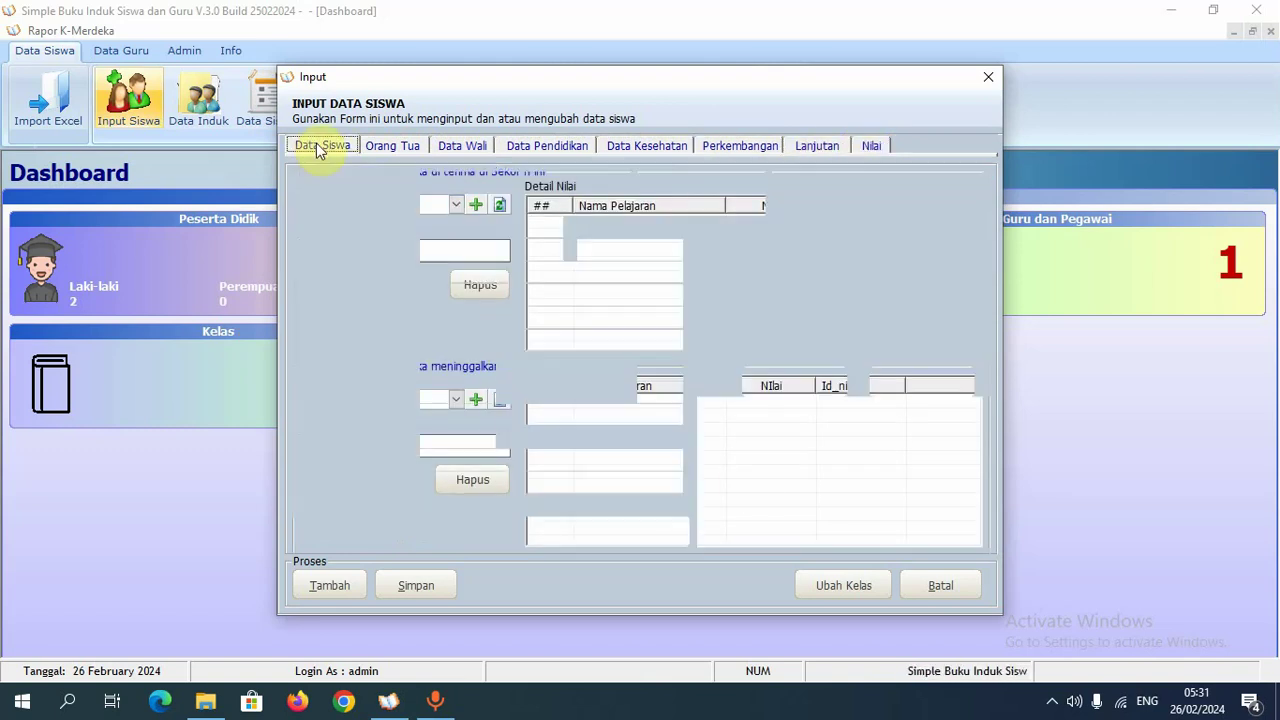
{"action": "left_click", "coordinate": [946, 590]}
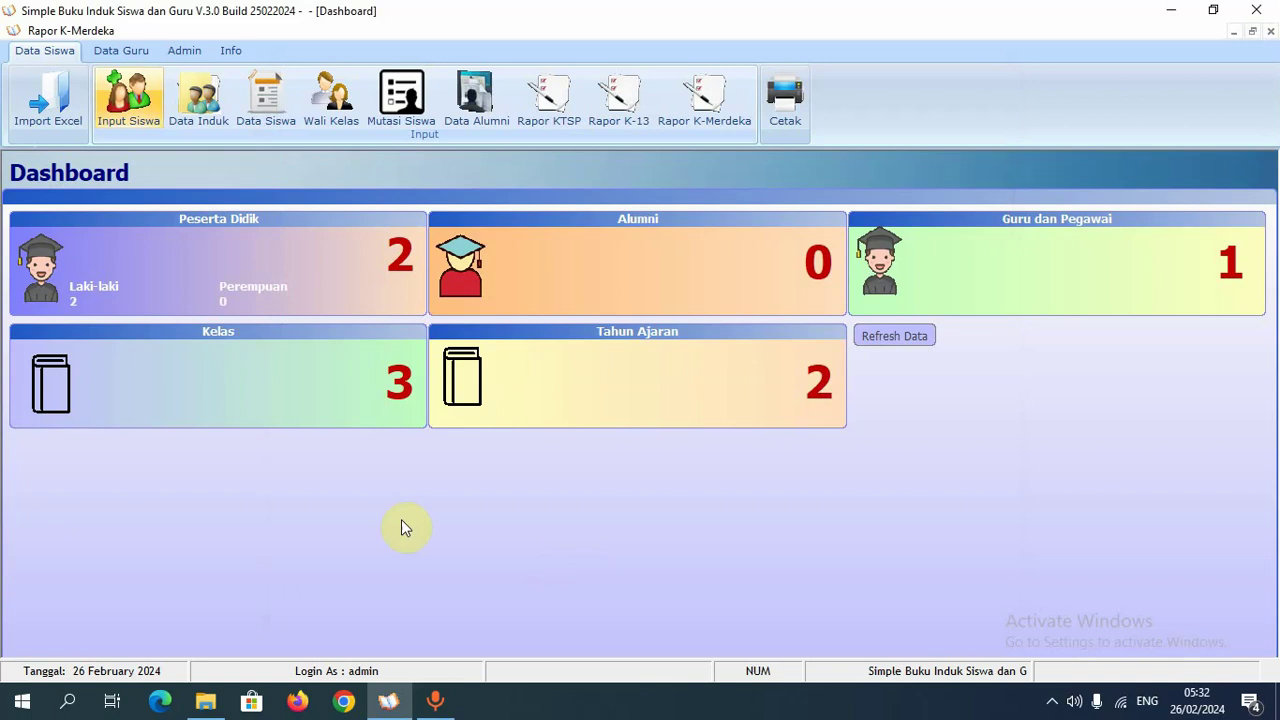
- List the students in Data Induk Siswa with entry year 2024, then close the list
{"action": "left_click", "coordinate": [199, 96]}
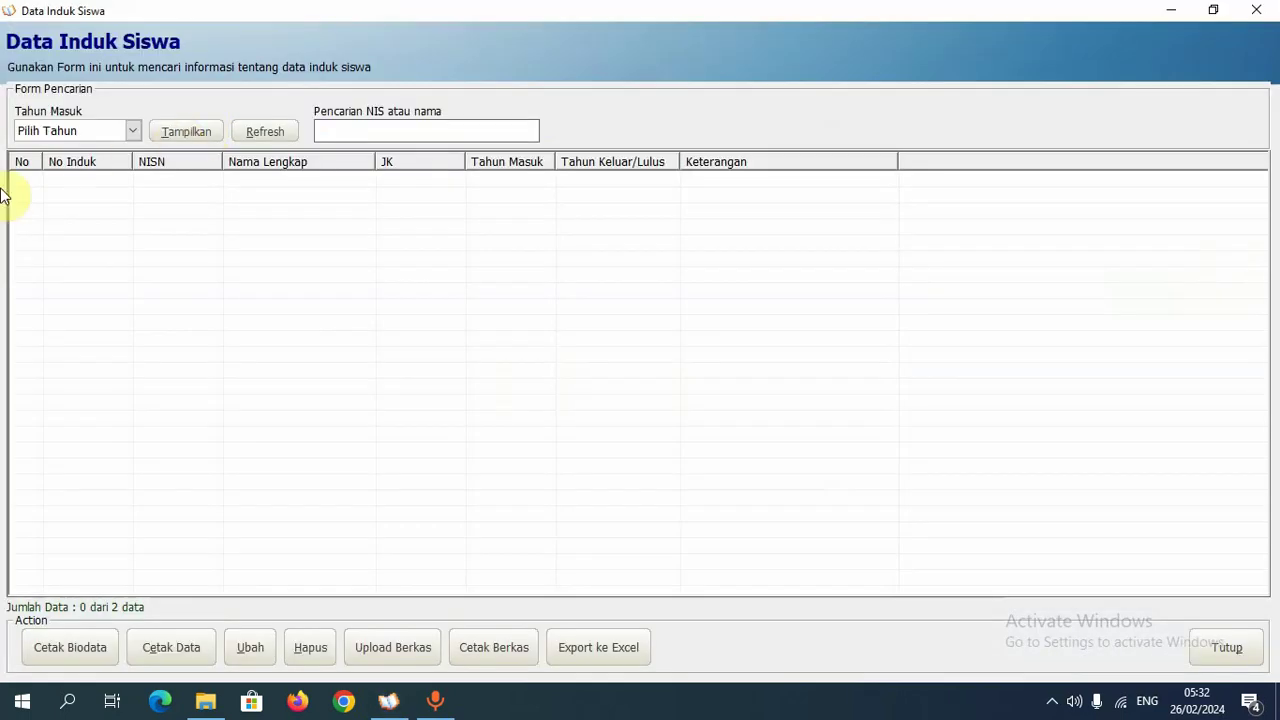
{"action": "left_click", "coordinate": [117, 133]}
{"action": "left_click", "coordinate": [89, 164]}
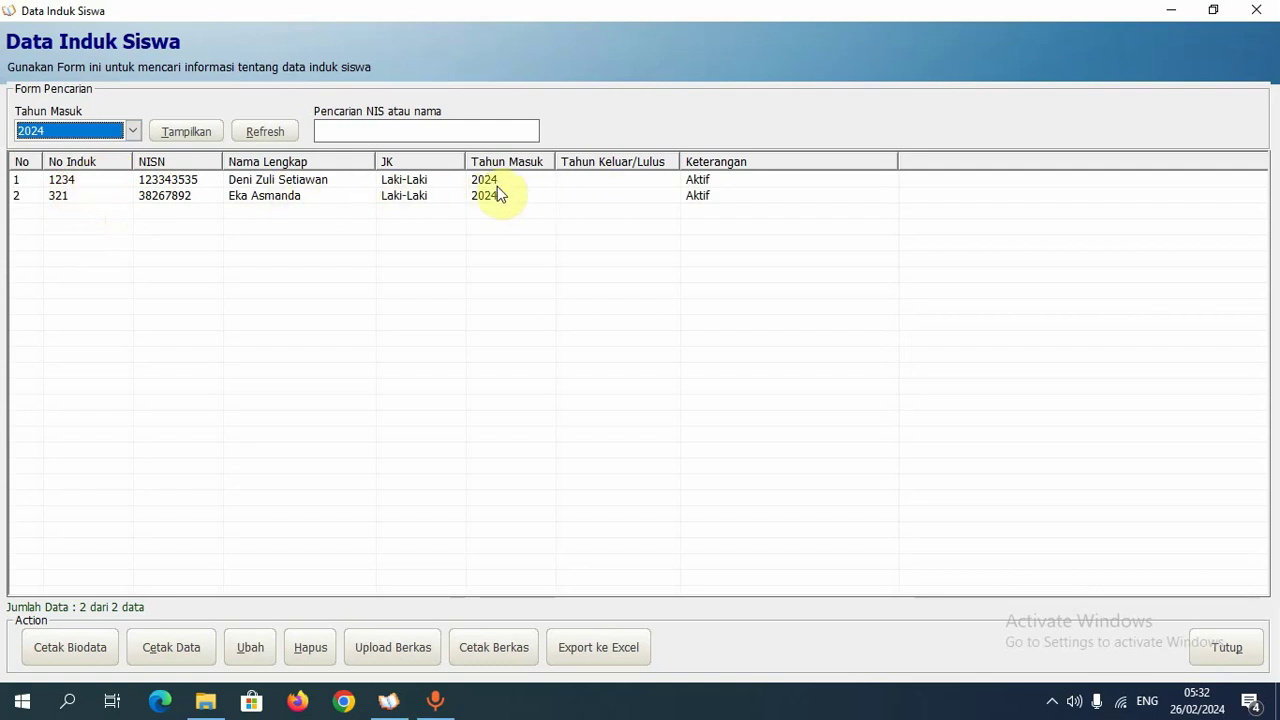
{"action": "left_click", "coordinate": [605, 196]}
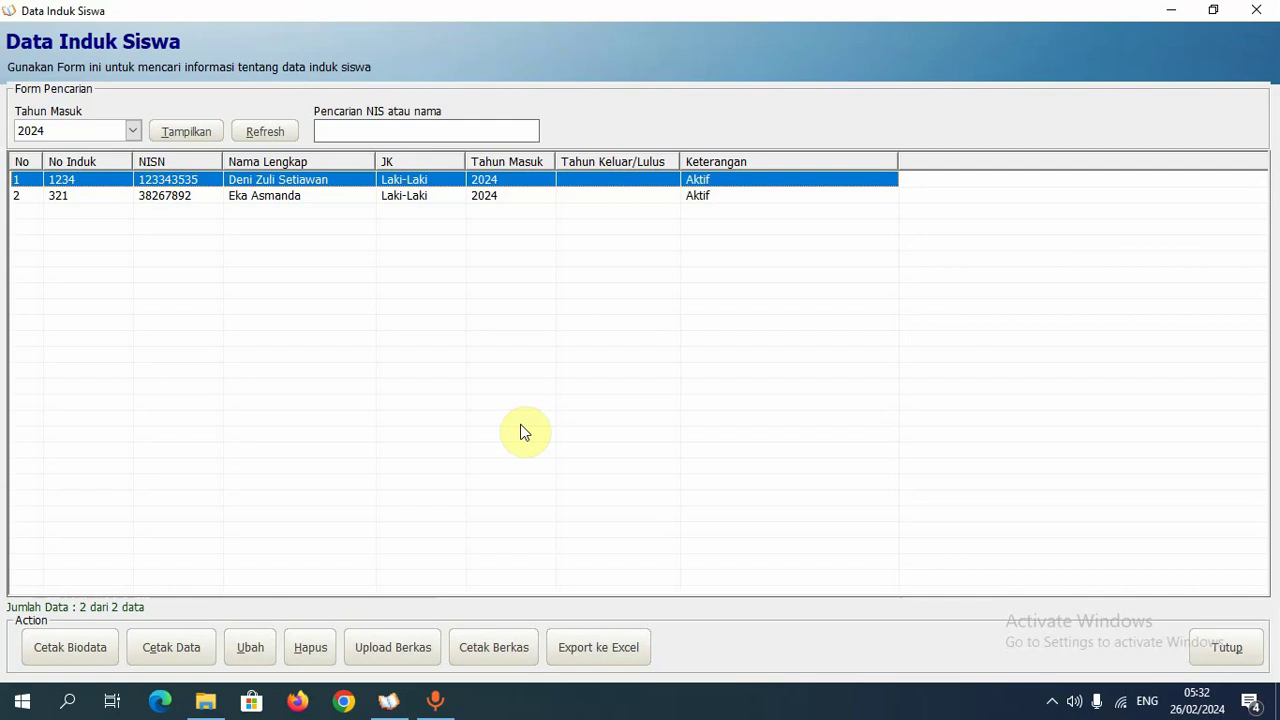
{"action": "left_click", "coordinate": [1252, 20]}
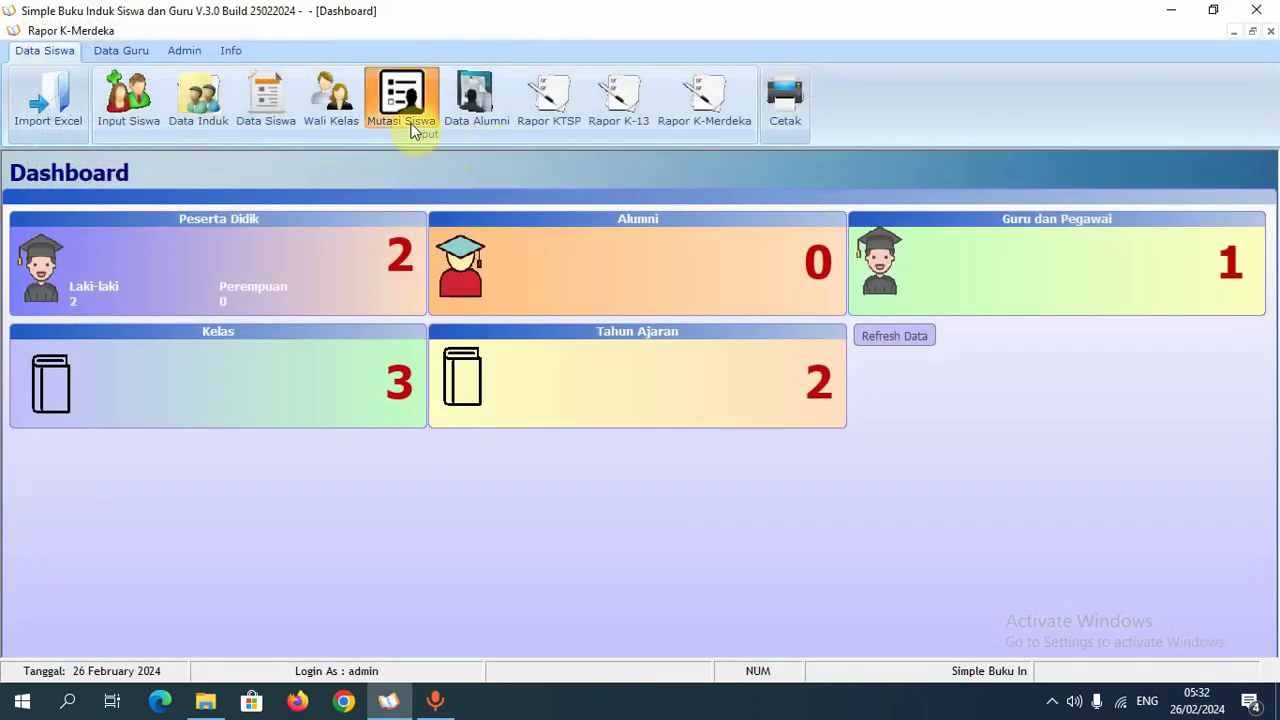
- View the student mutation records in Data Mutasi Siswa, then close them
{"action": "left_click", "coordinate": [413, 131]}
{"action": "left_click", "coordinate": [465, 237]}
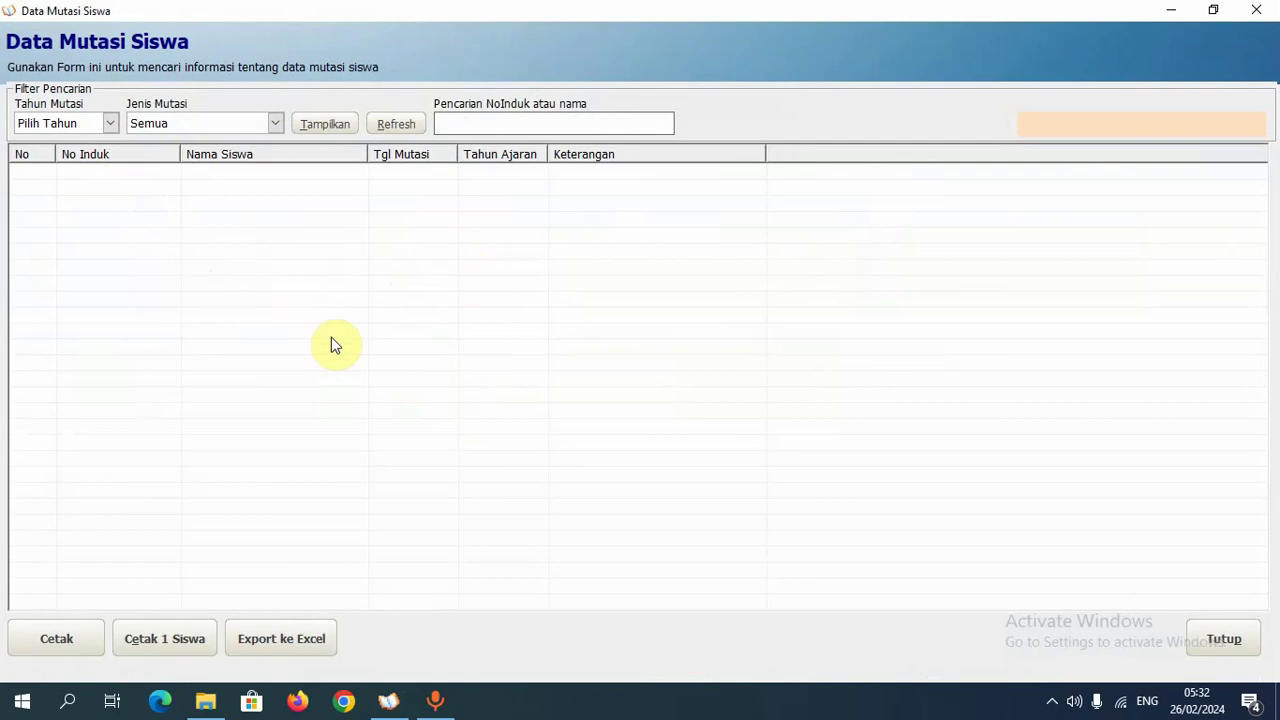
{"action": "left_click", "coordinate": [1256, 10]}
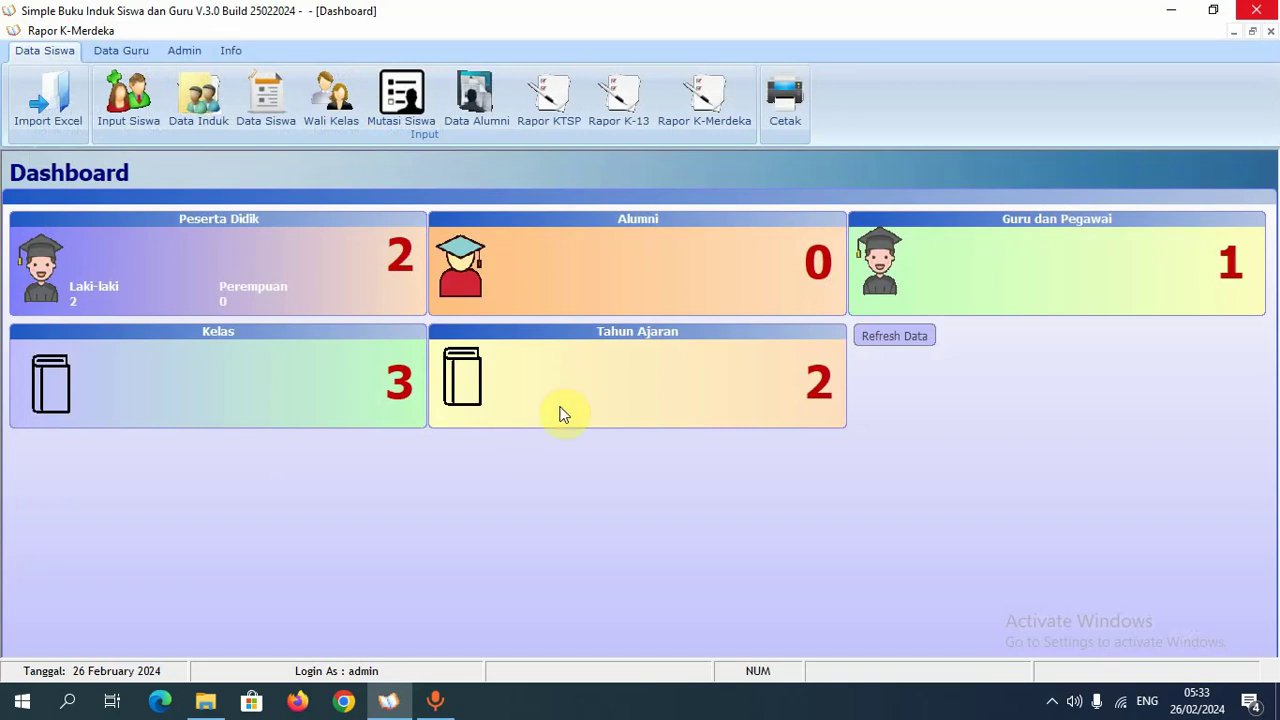
- Review the Data Siswa list for academic year 2021/2022 and its class filter choices, then close the list
{"action": "left_click", "coordinate": [266, 100]}
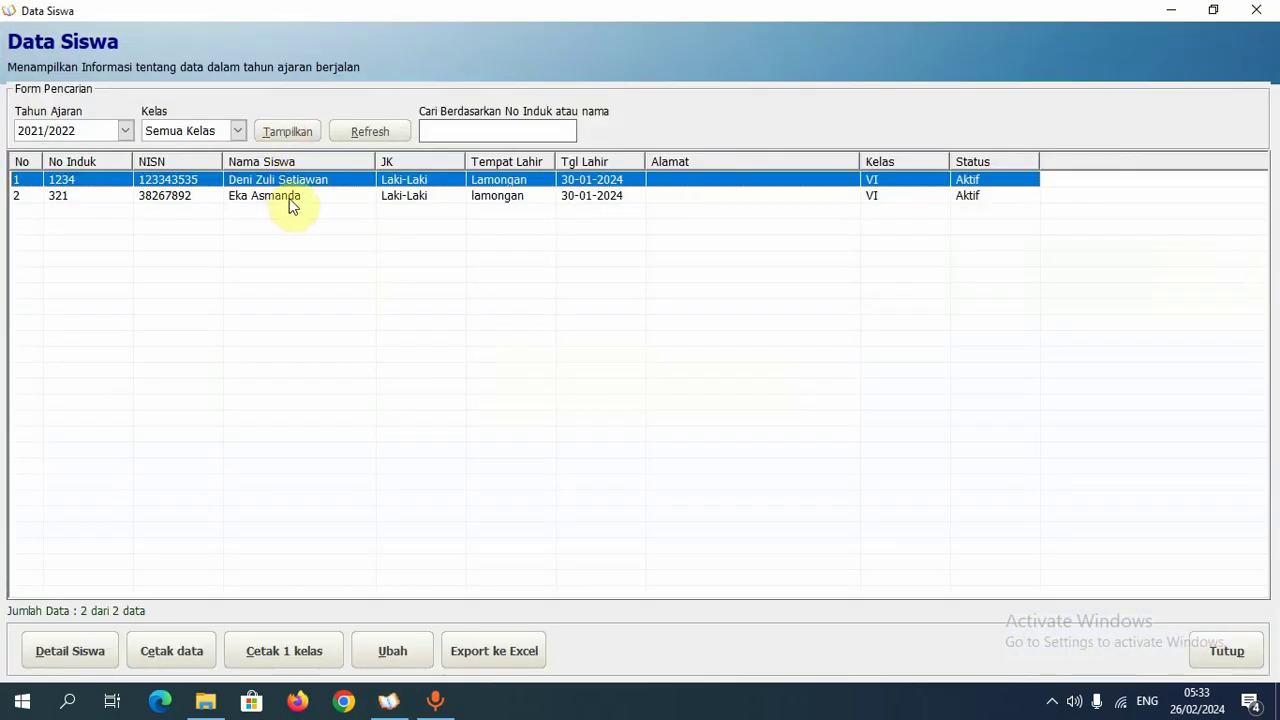
{"action": "left_click", "coordinate": [289, 198]}
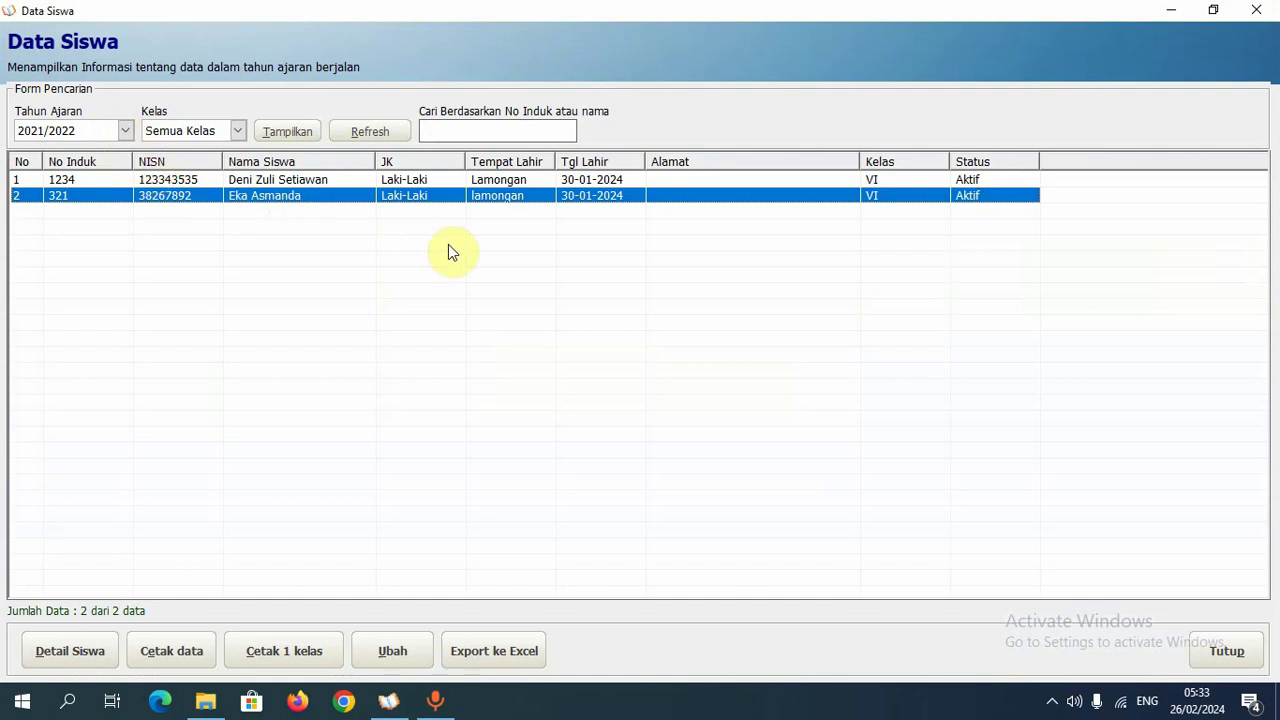
{"action": "left_click", "coordinate": [93, 131]}
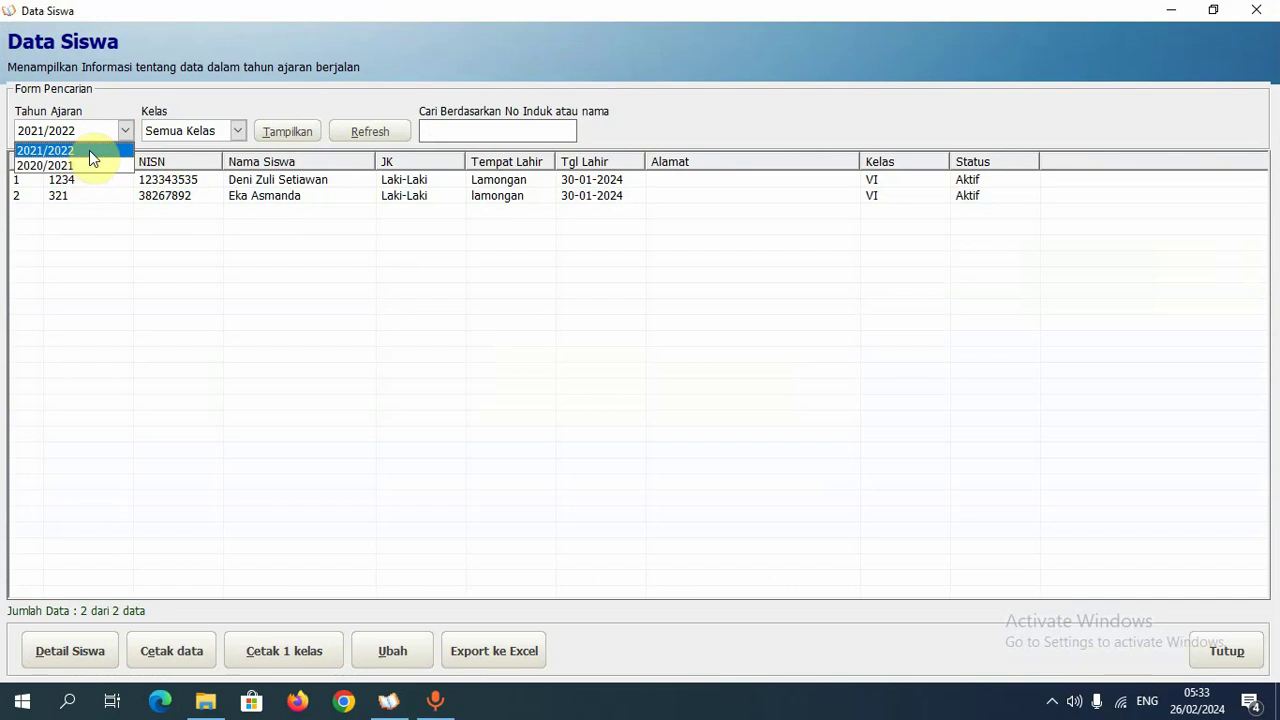
{"action": "left_click", "coordinate": [89, 150]}
{"action": "left_click", "coordinate": [169, 134]}
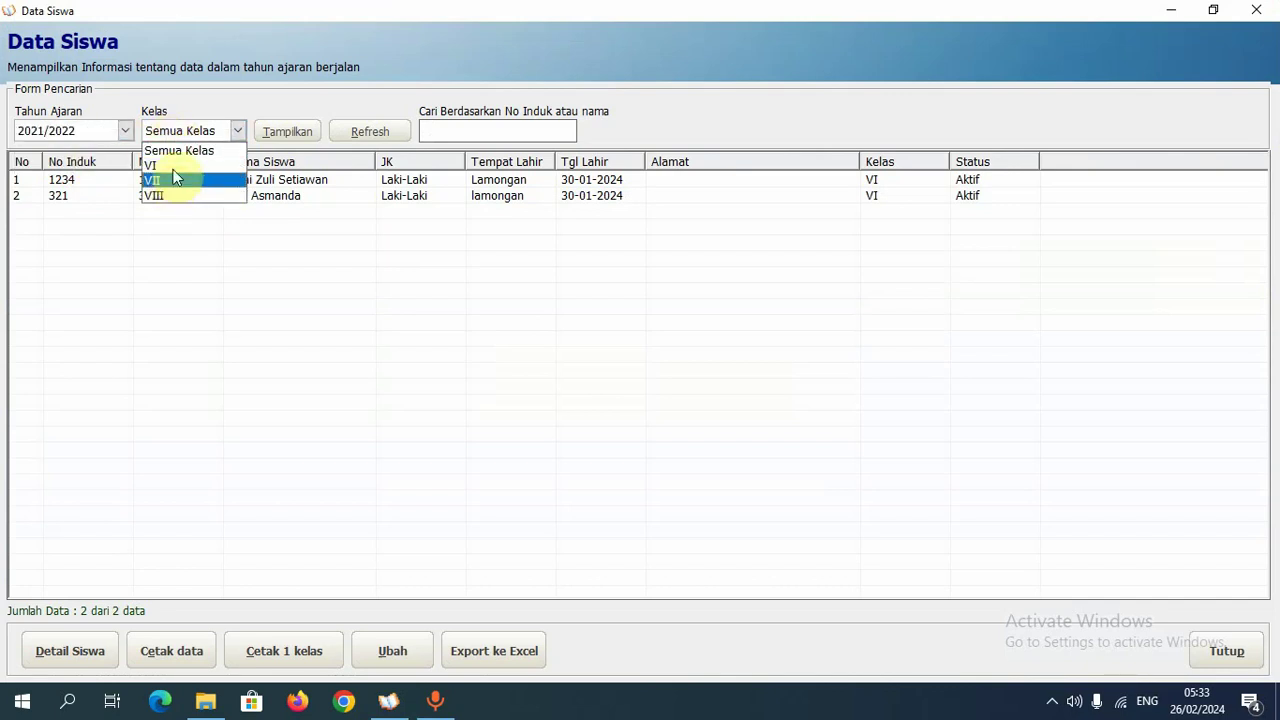
{"action": "left_click", "coordinate": [300, 182]}
{"action": "left_click", "coordinate": [357, 182]}
{"action": "left_click", "coordinate": [400, 196]}
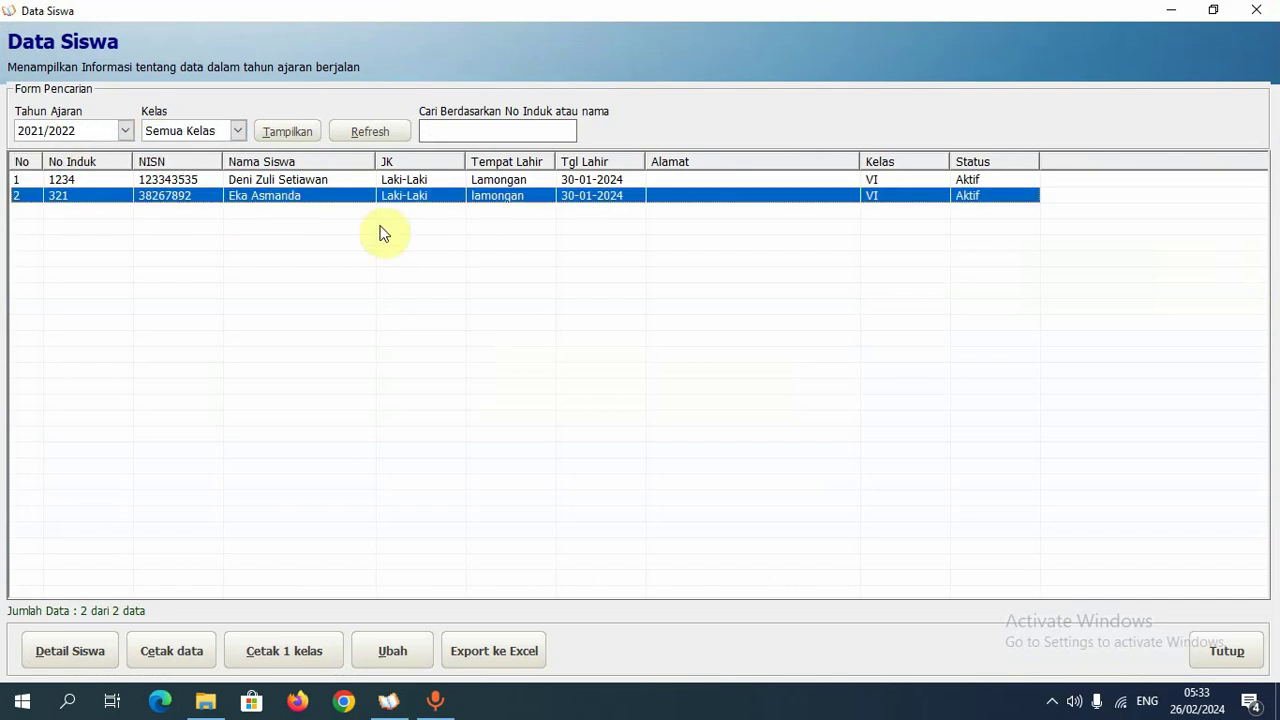
{"action": "left_click", "coordinate": [1232, 653]}
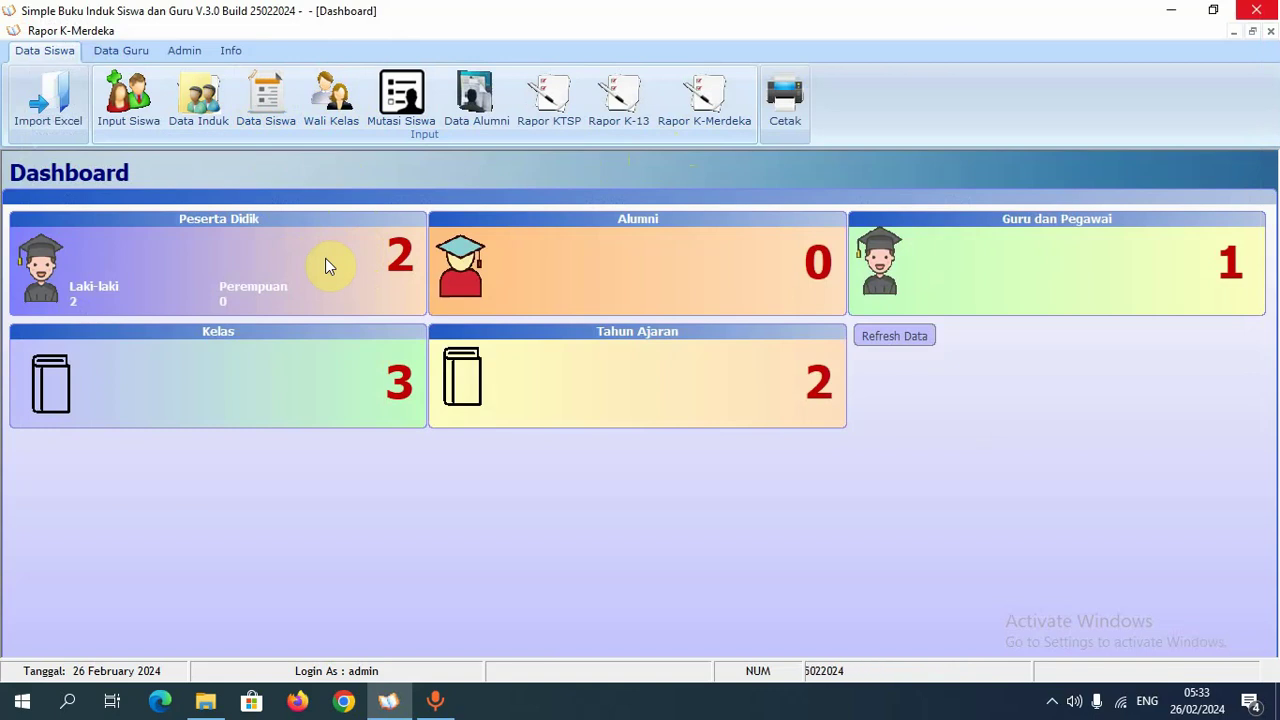
- View the homeroom teacher assignments and the Wali Kelas choices in the Data Wali Kelas form, then close it
{"action": "left_click", "coordinate": [336, 112]}
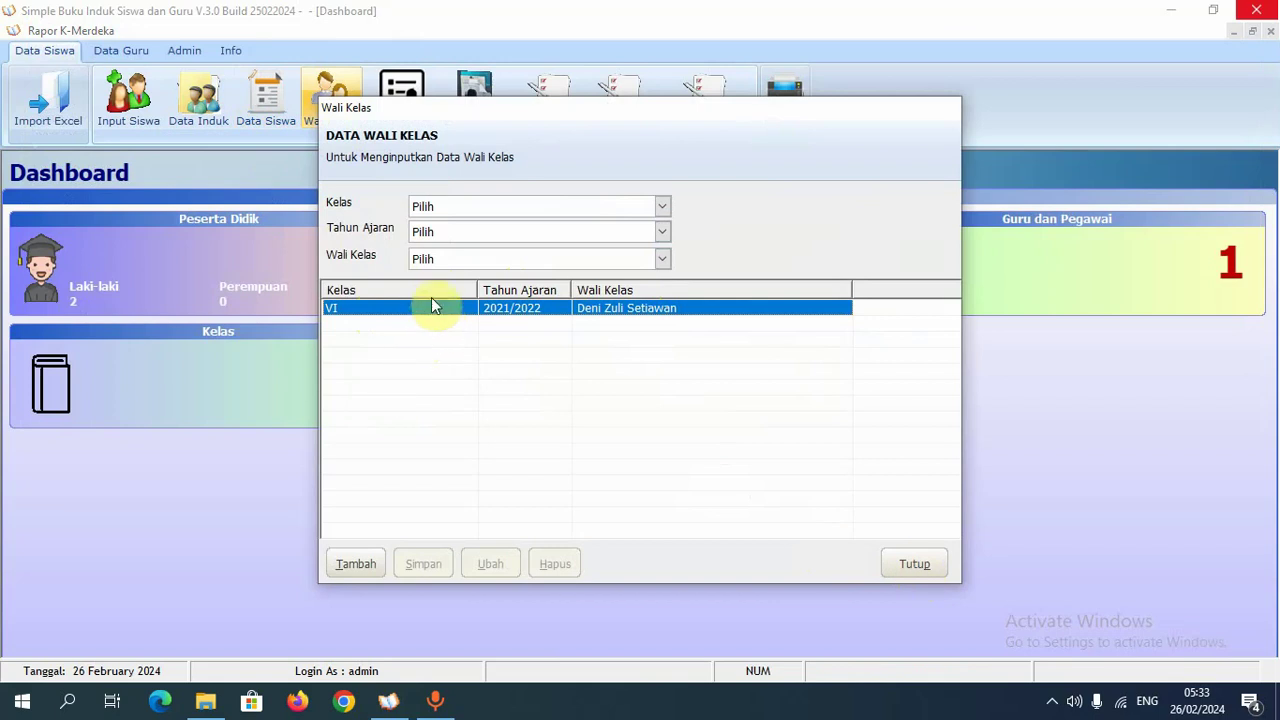
{"action": "left_click", "coordinate": [460, 263]}
{"action": "left_click", "coordinate": [460, 263]}
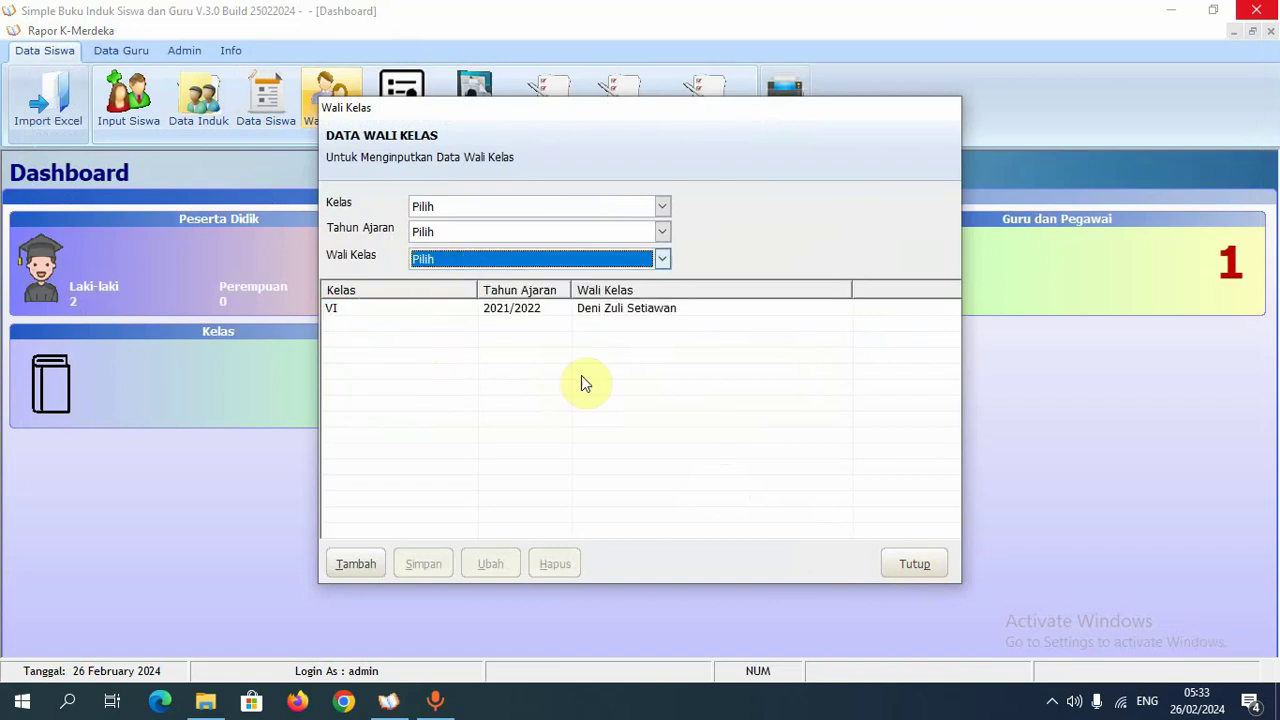
{"action": "left_click", "coordinate": [908, 563]}
- Examine the mutation types offered in the Mutasi Siswa form, close it, and look over the other student mutation commands
{"action": "left_click", "coordinate": [115, 50]}
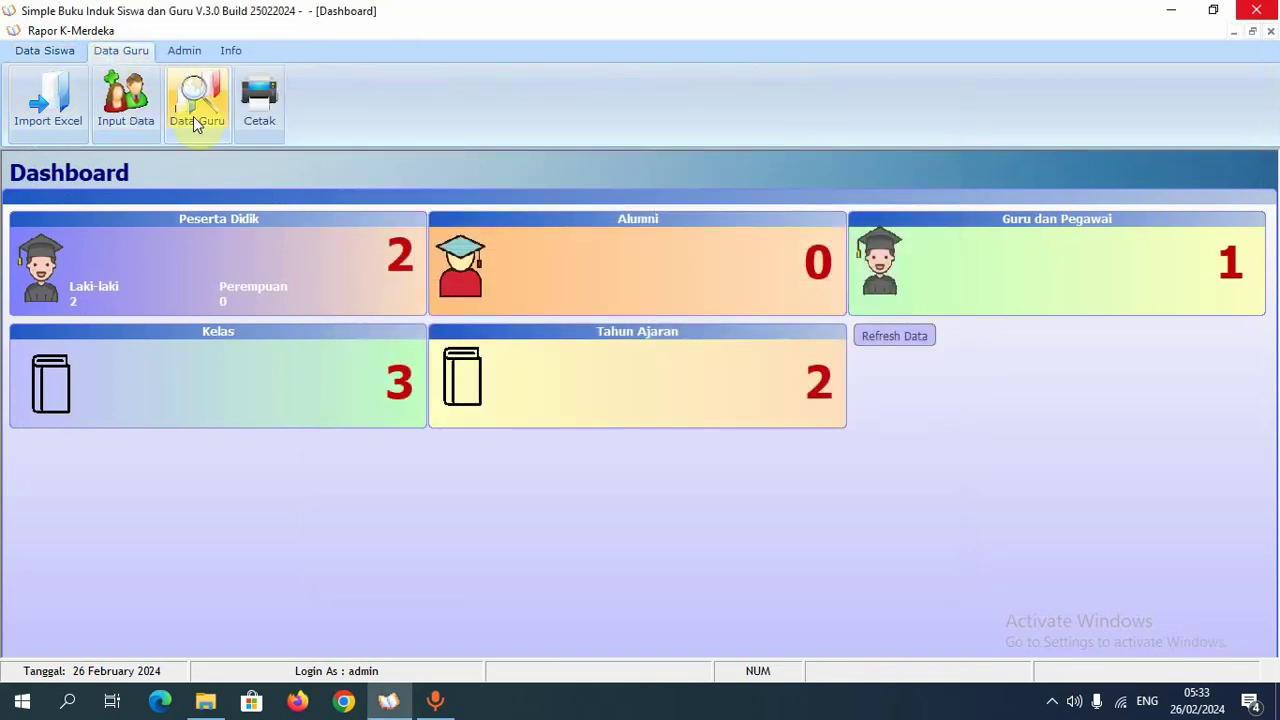
{"action": "left_click", "coordinate": [52, 52]}
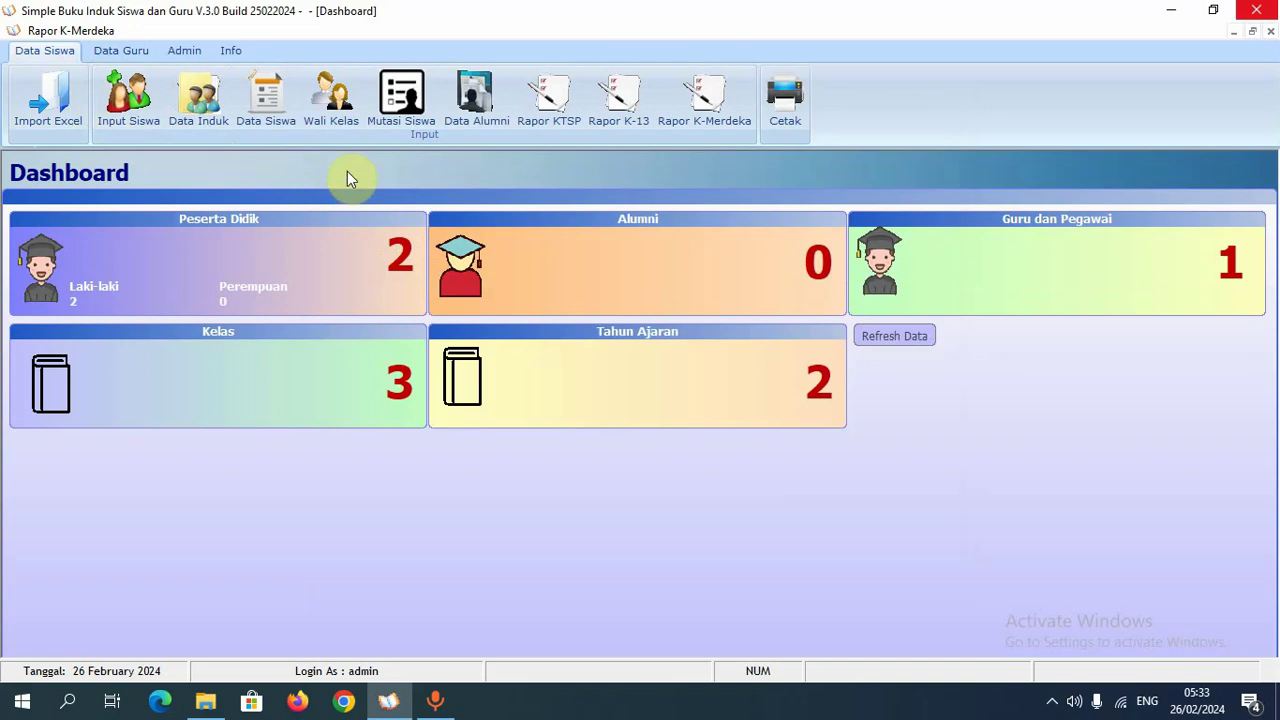
{"action": "left_click", "coordinate": [410, 118]}
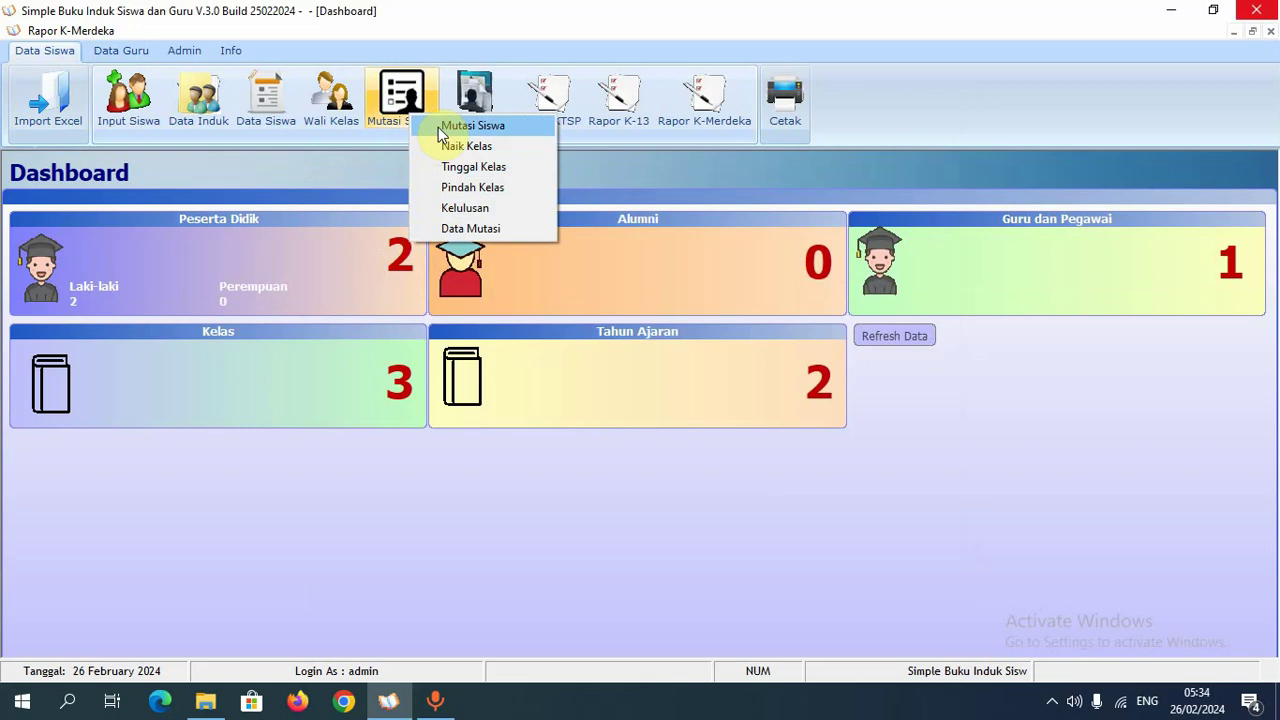
{"action": "left_click", "coordinate": [438, 127]}
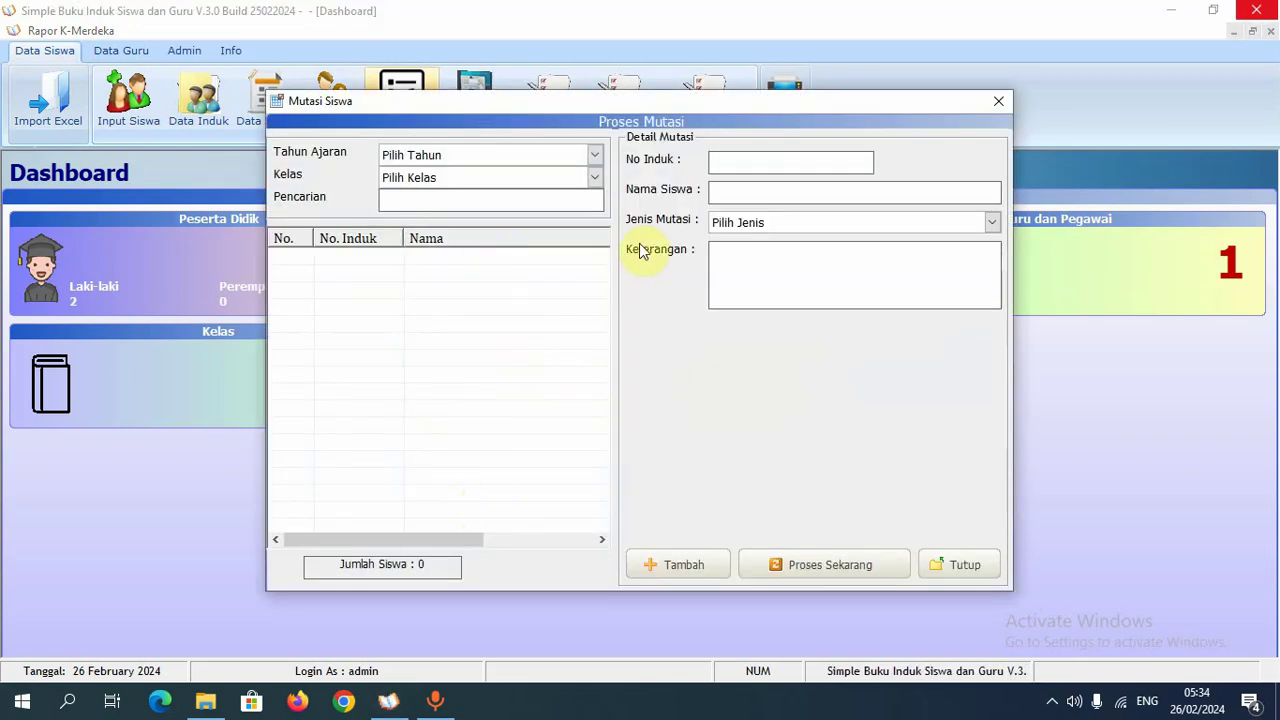
{"action": "left_click", "coordinate": [799, 226]}
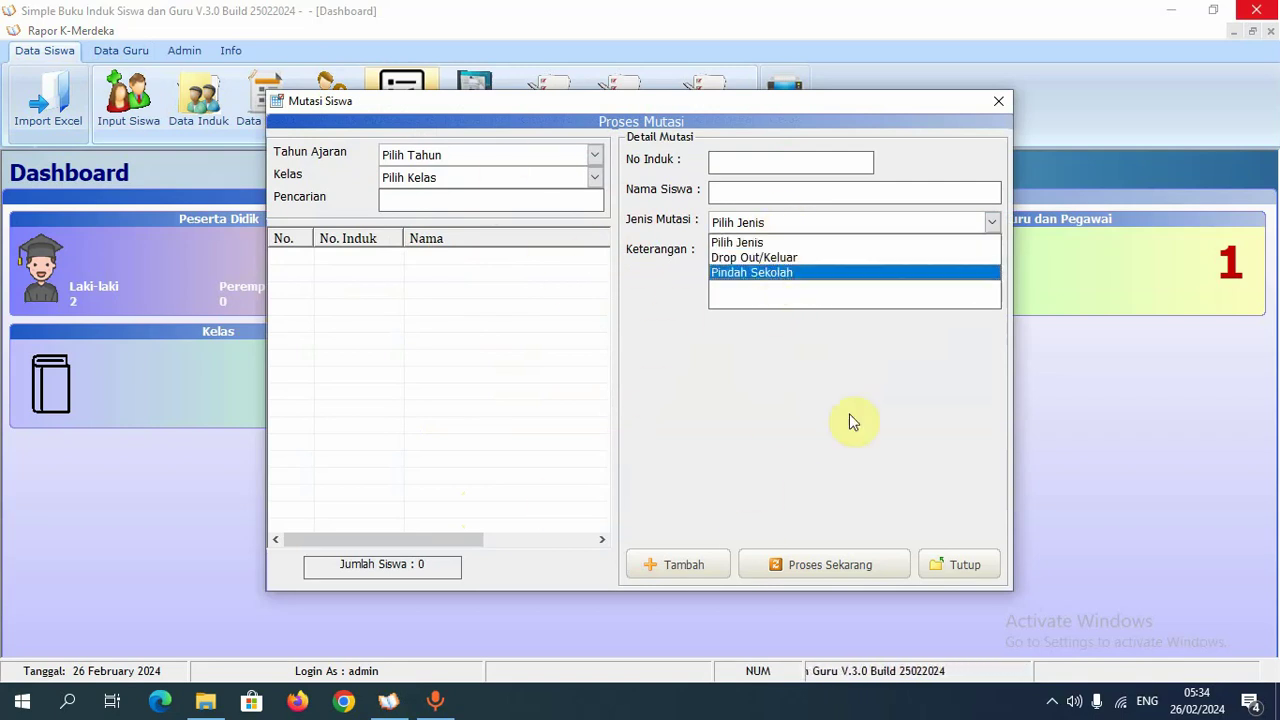
{"action": "left_click", "coordinate": [958, 564]}
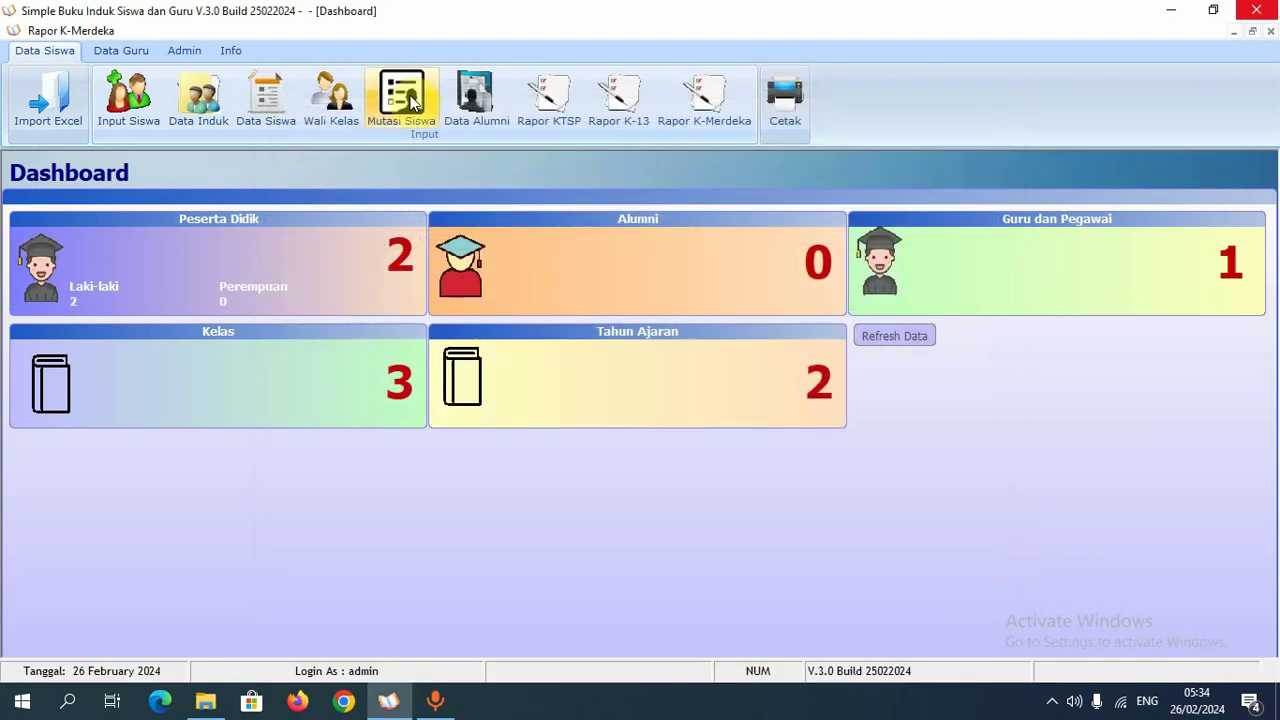
{"action": "left_click", "coordinate": [410, 100]}
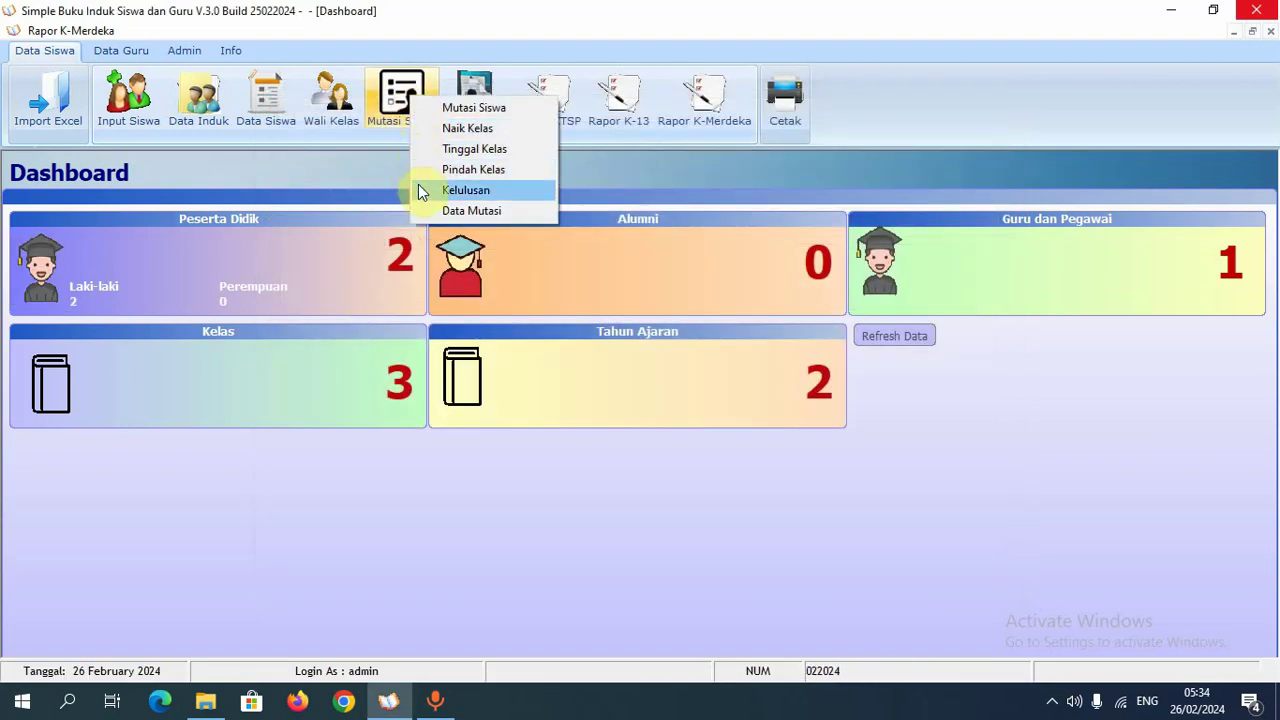
{"action": "left_click", "coordinate": [632, 524]}
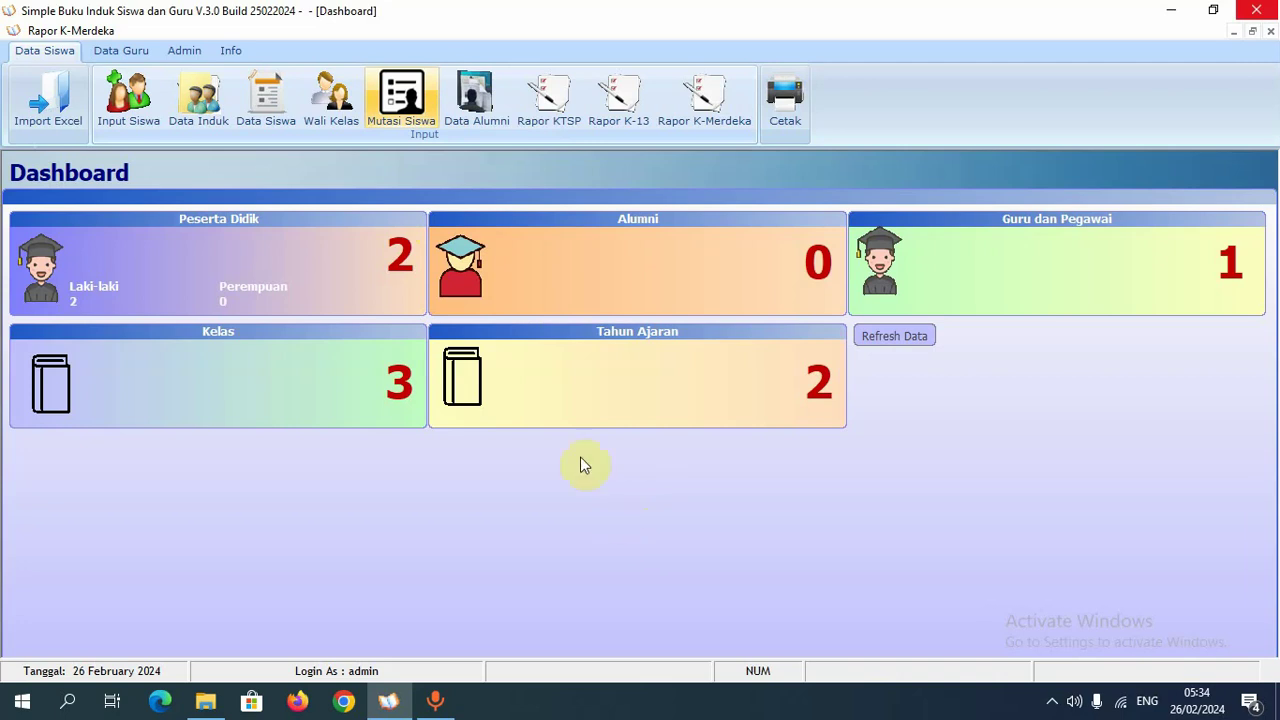
- View the Data Alumni list and its graduation year filter, choose year 0, and close the list
{"action": "left_click", "coordinate": [488, 117]}
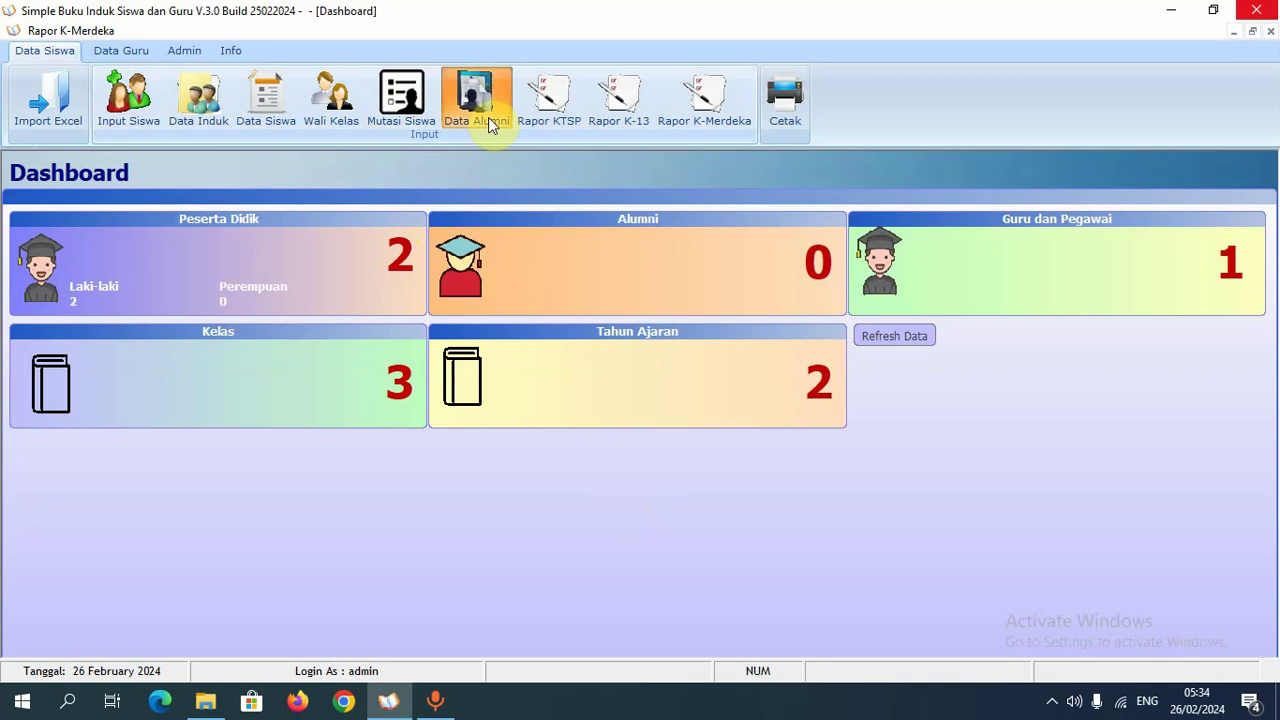
{"action": "left_click", "coordinate": [132, 124]}
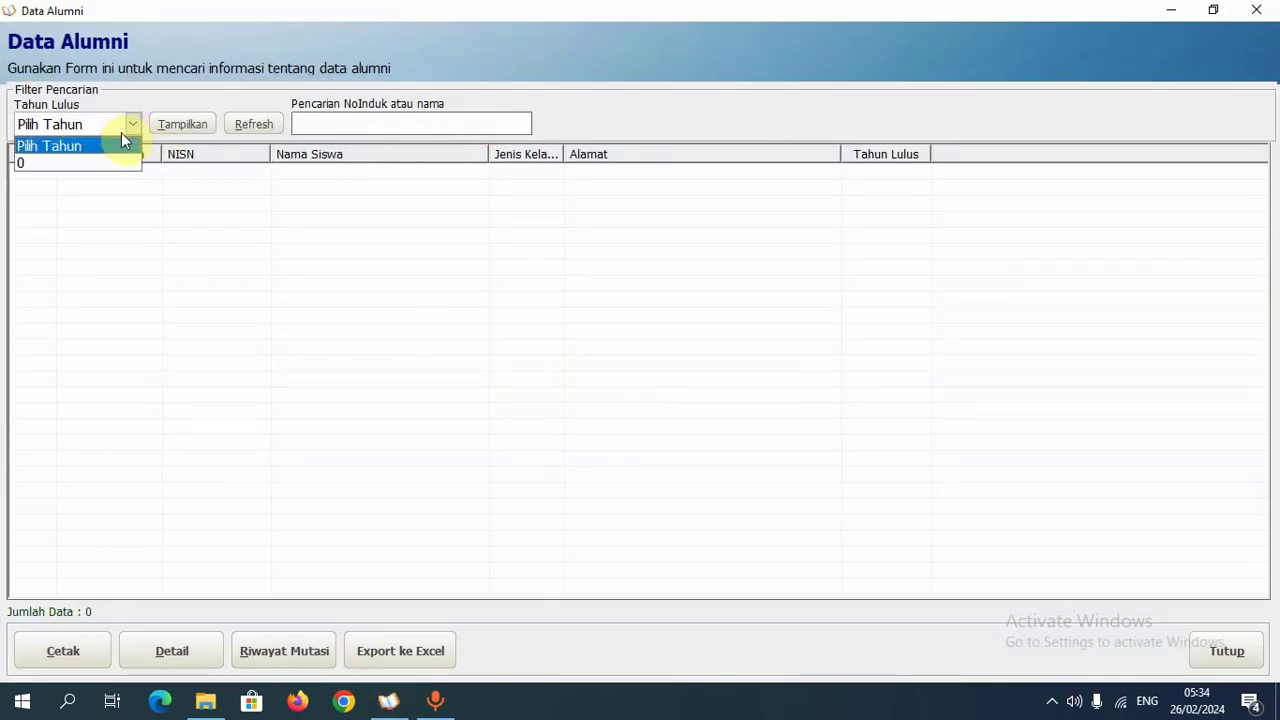
{"action": "left_click", "coordinate": [109, 162]}
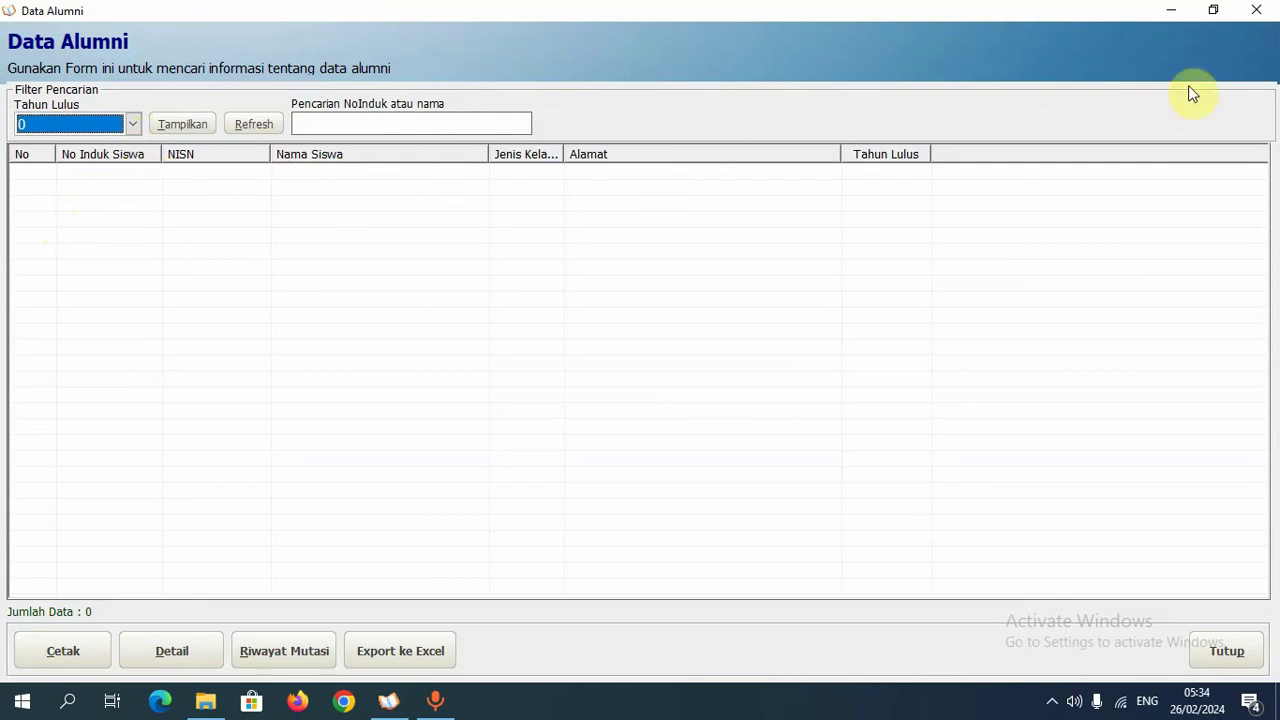
{"action": "left_click", "coordinate": [1254, 10]}
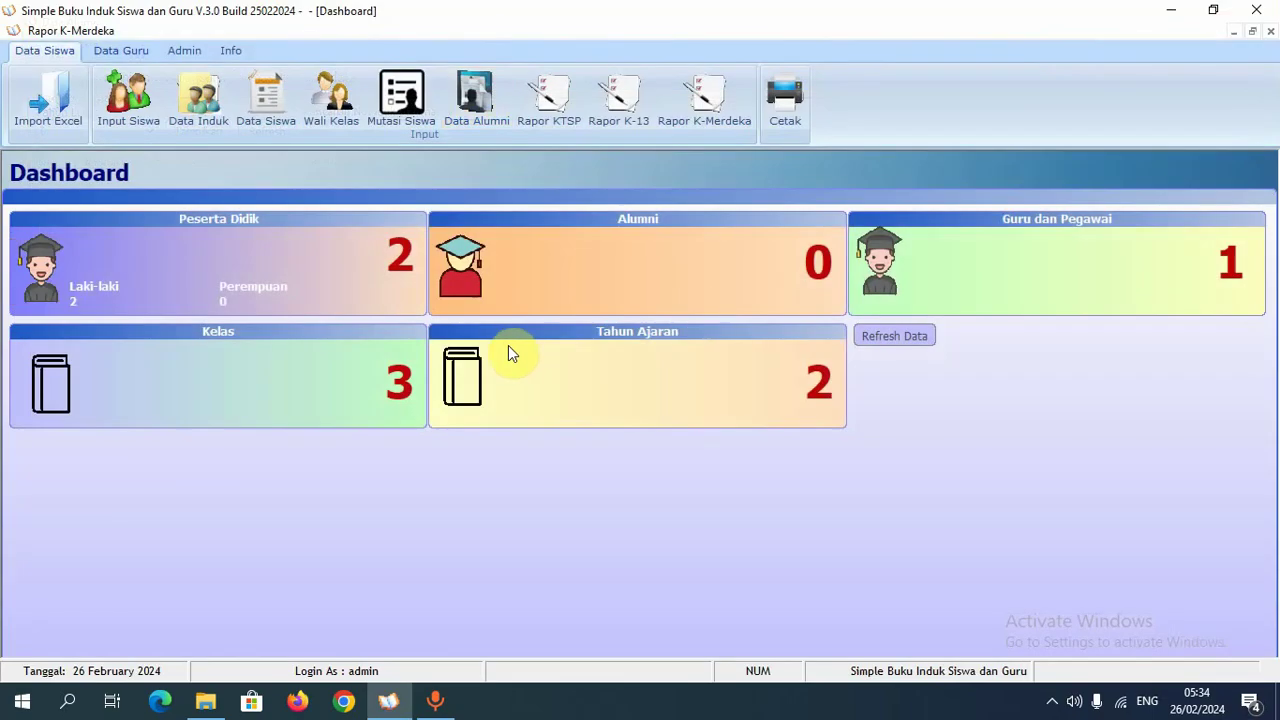
- Look over the report card commands offered for Rapor KTSP and Rapor K-13
{"action": "left_click", "coordinate": [566, 115]}
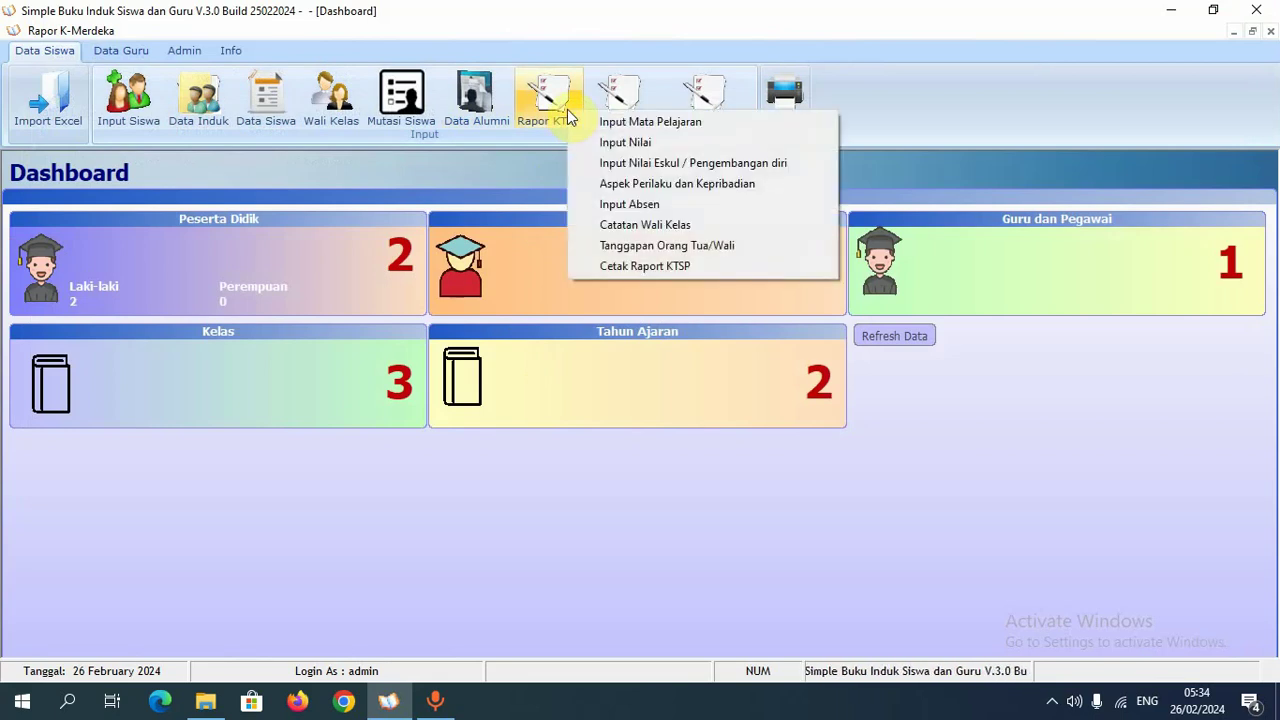
{"action": "left_click", "coordinate": [551, 539]}
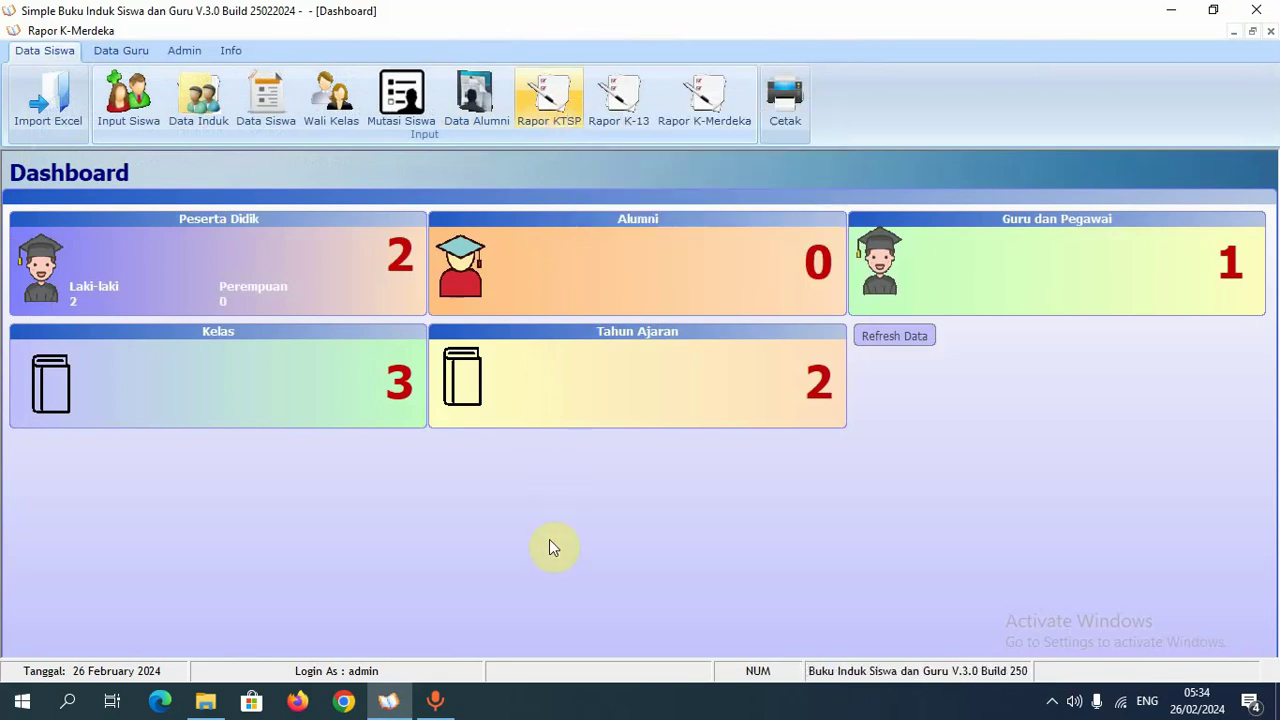
{"action": "left_click", "coordinate": [624, 118]}
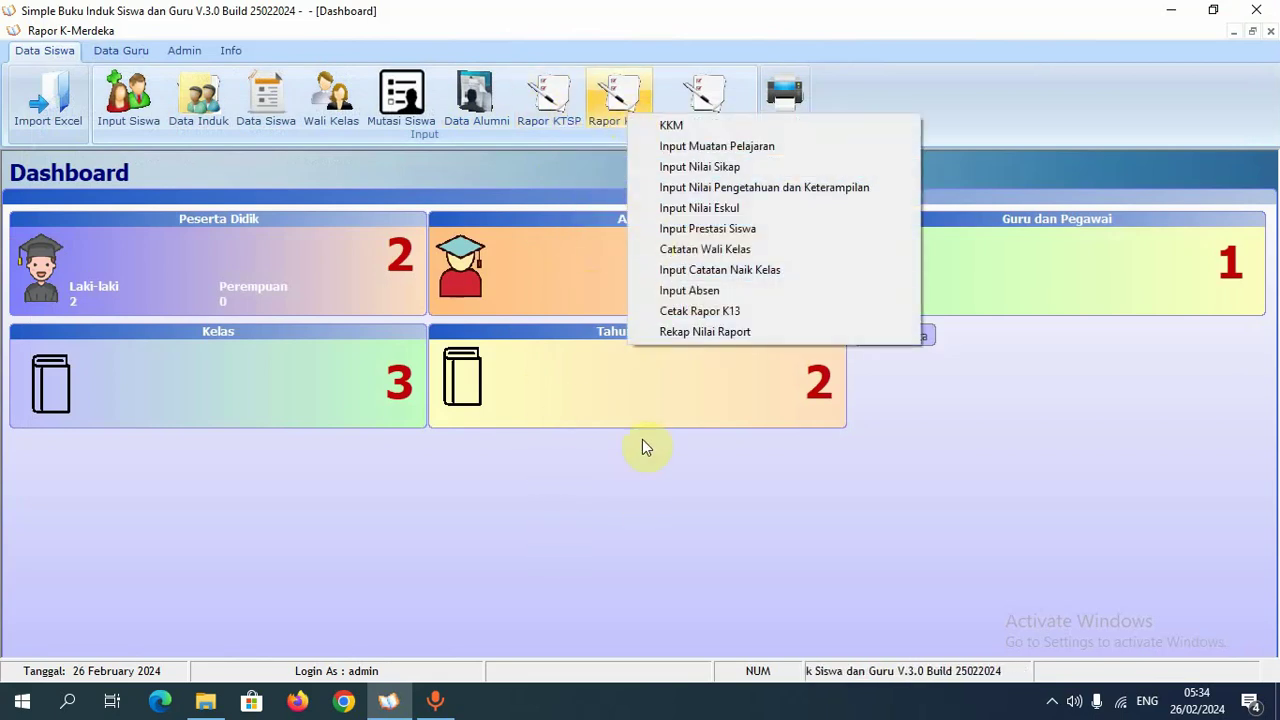
{"action": "left_click", "coordinate": [691, 497]}
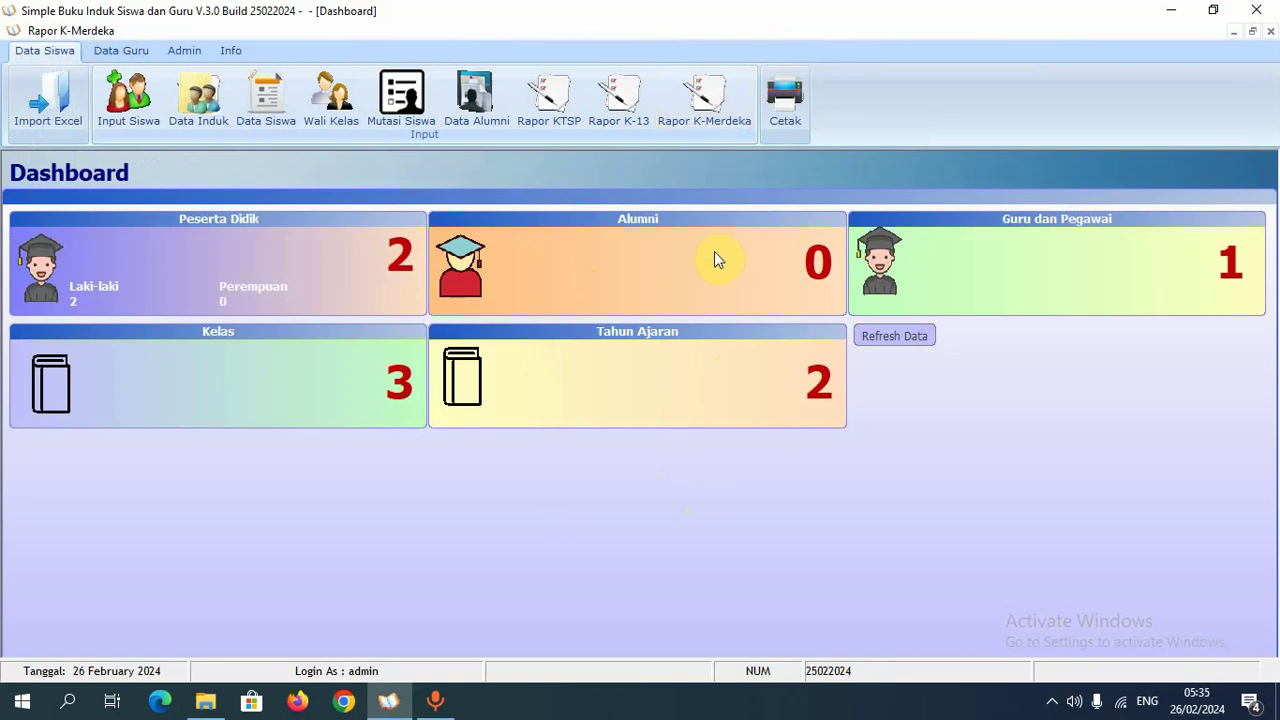
- Start a new subject in the Rapor K-Merdeka subject data and name it Bahasa Inggris
{"action": "left_click", "coordinate": [712, 108]}
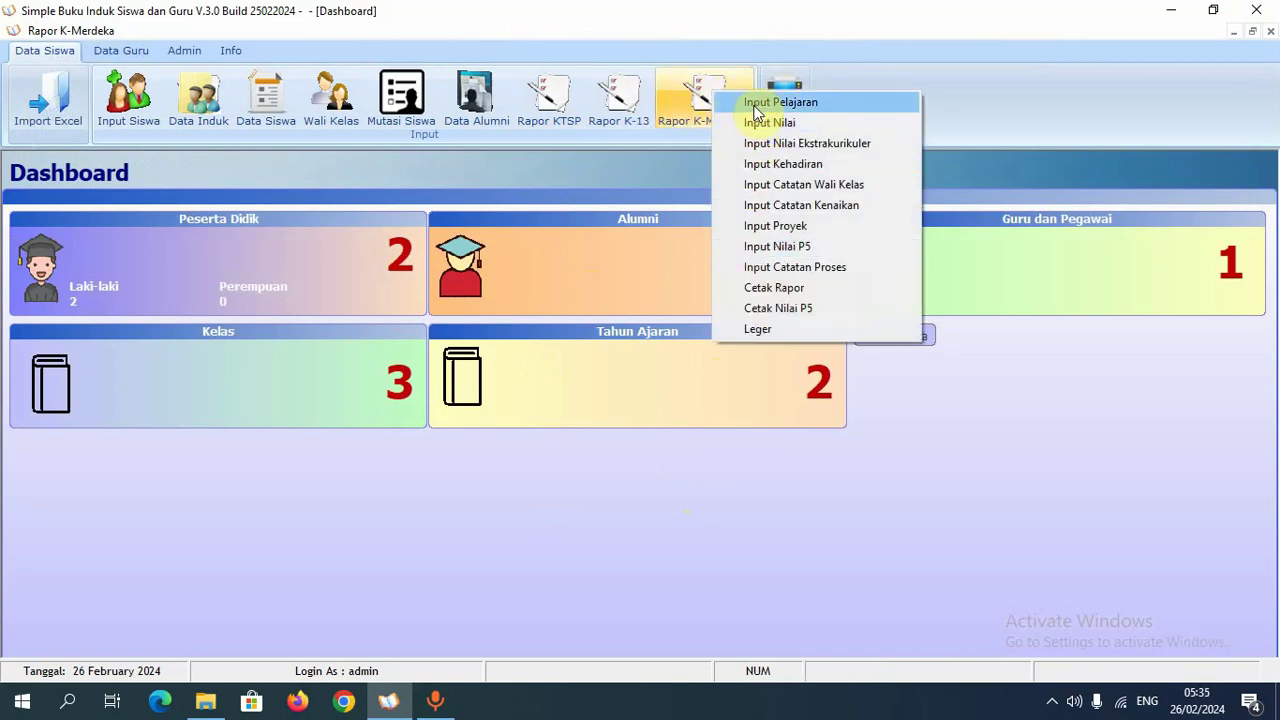
{"action": "left_click", "coordinate": [756, 108]}
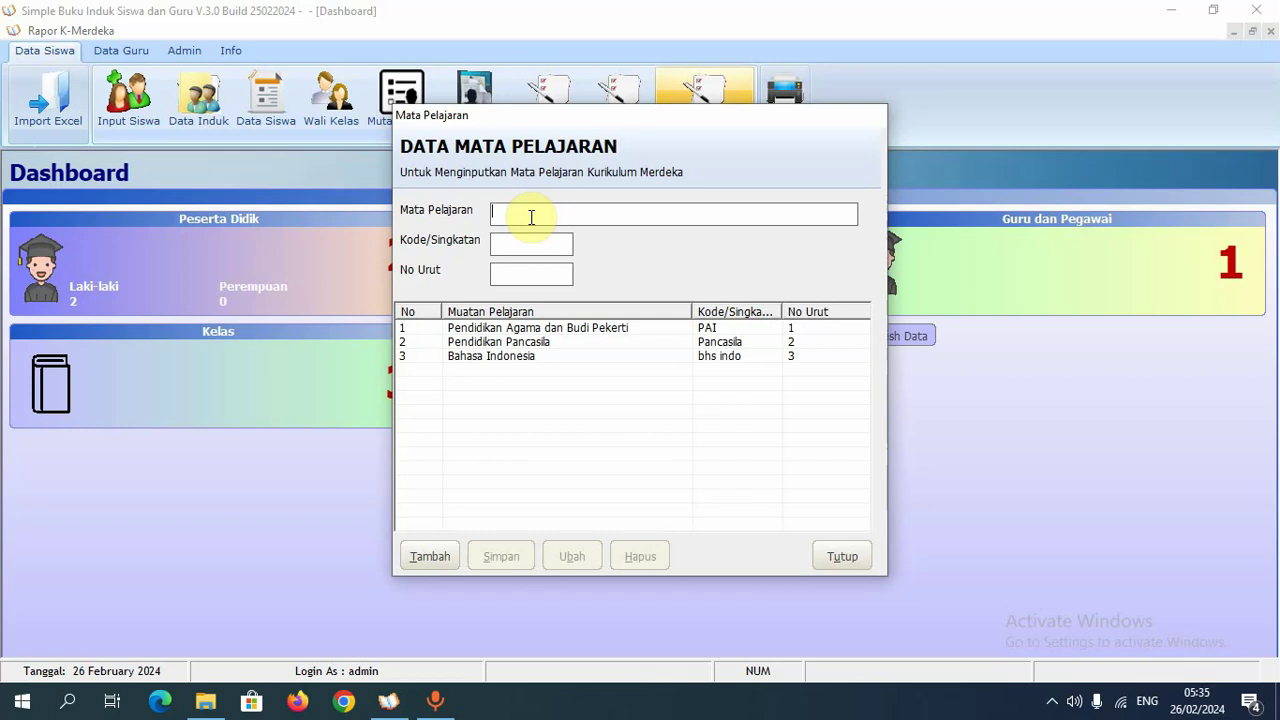
{"action": "left_click", "coordinate": [440, 558]}
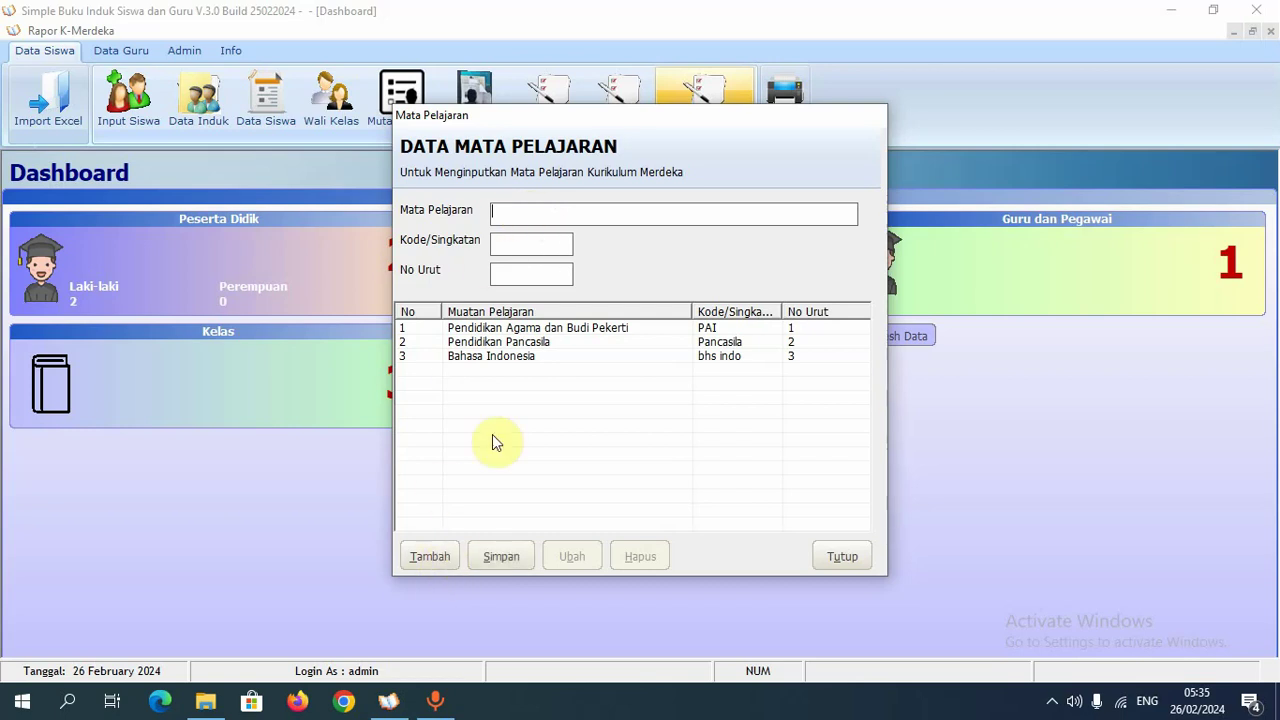
{"action": "left_click", "coordinate": [556, 211]}
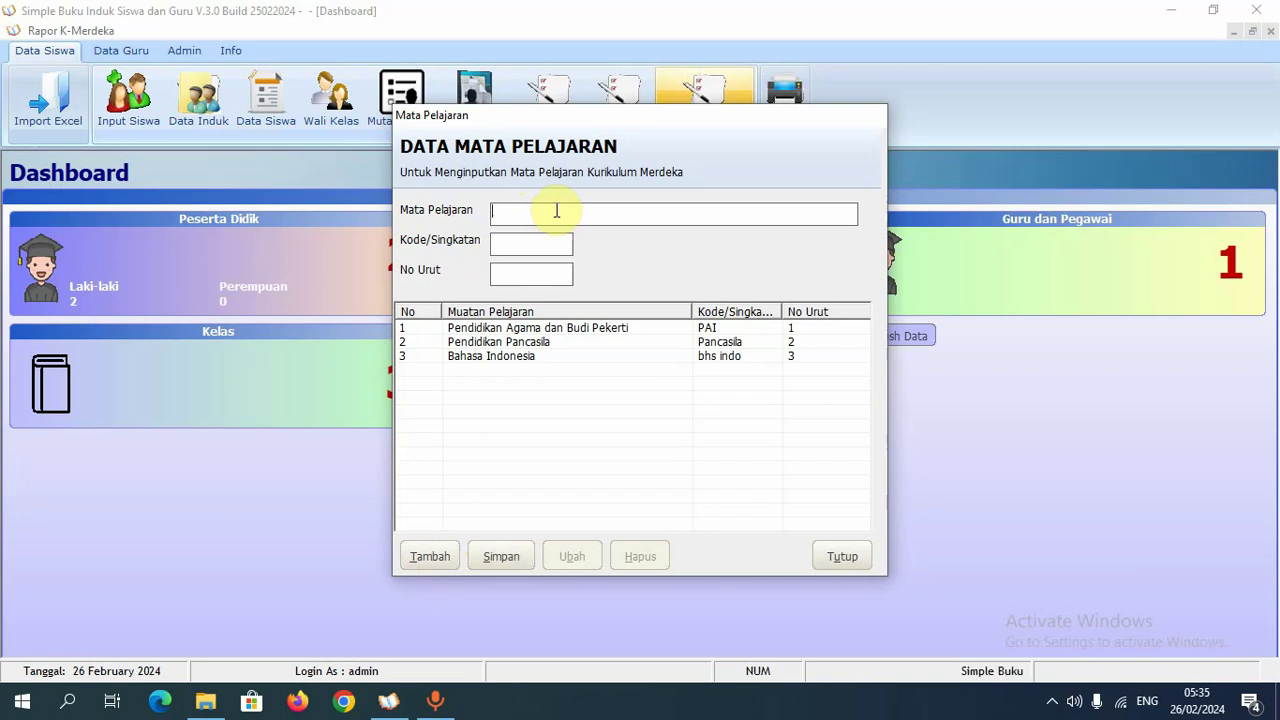
{"action": "type", "text": "bAHASA"}
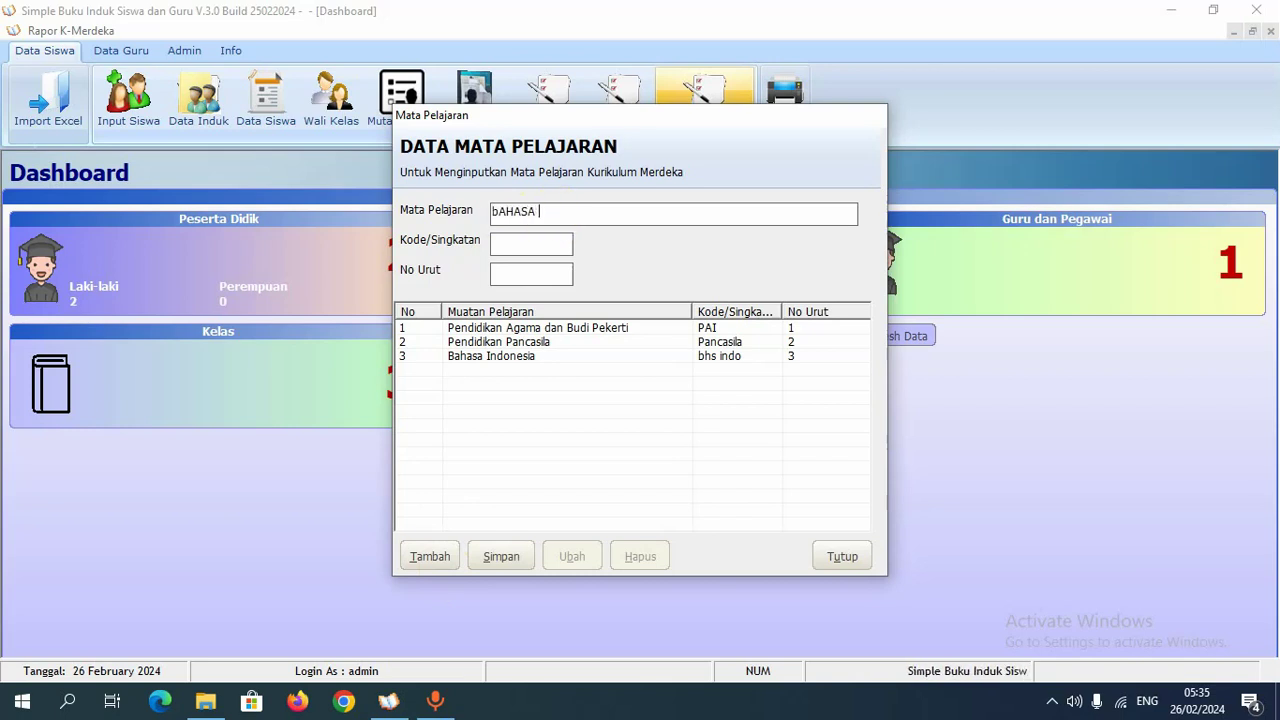
{"action": "key", "text": "ctrl+a"}
{"action": "key", "text": "BackSpace"}
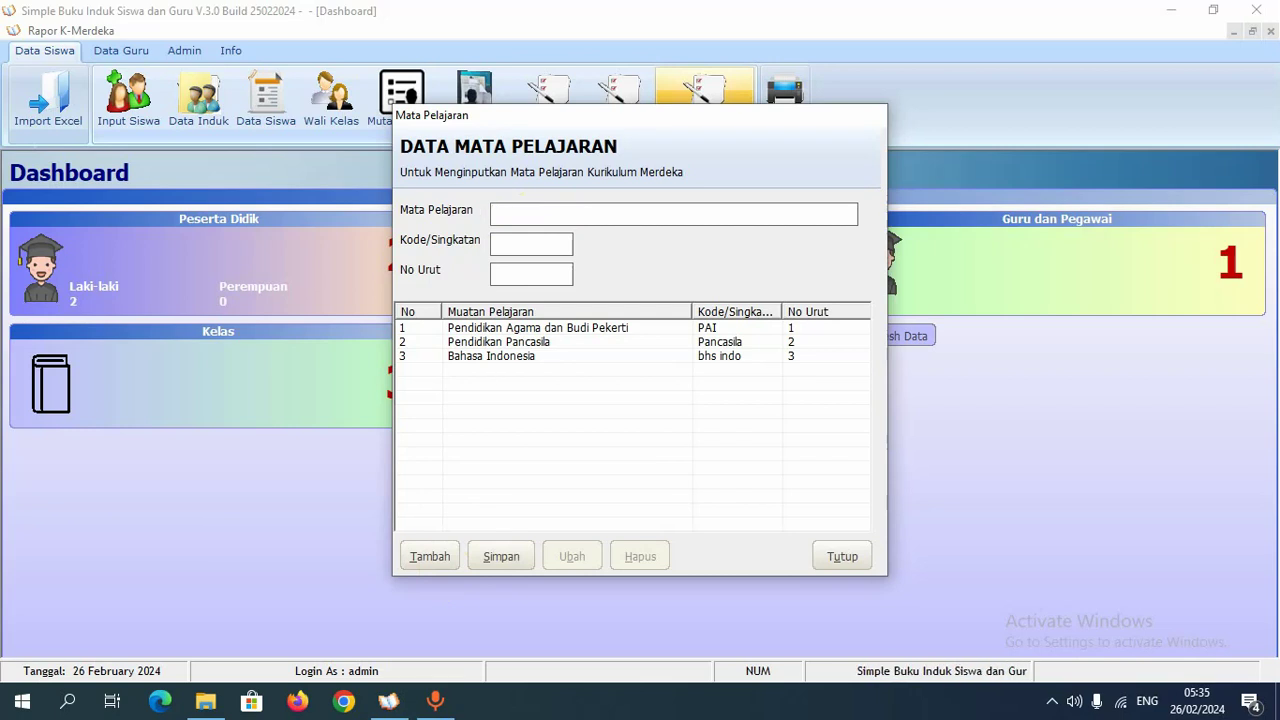
{"action": "type", "text": "Bahasa "}
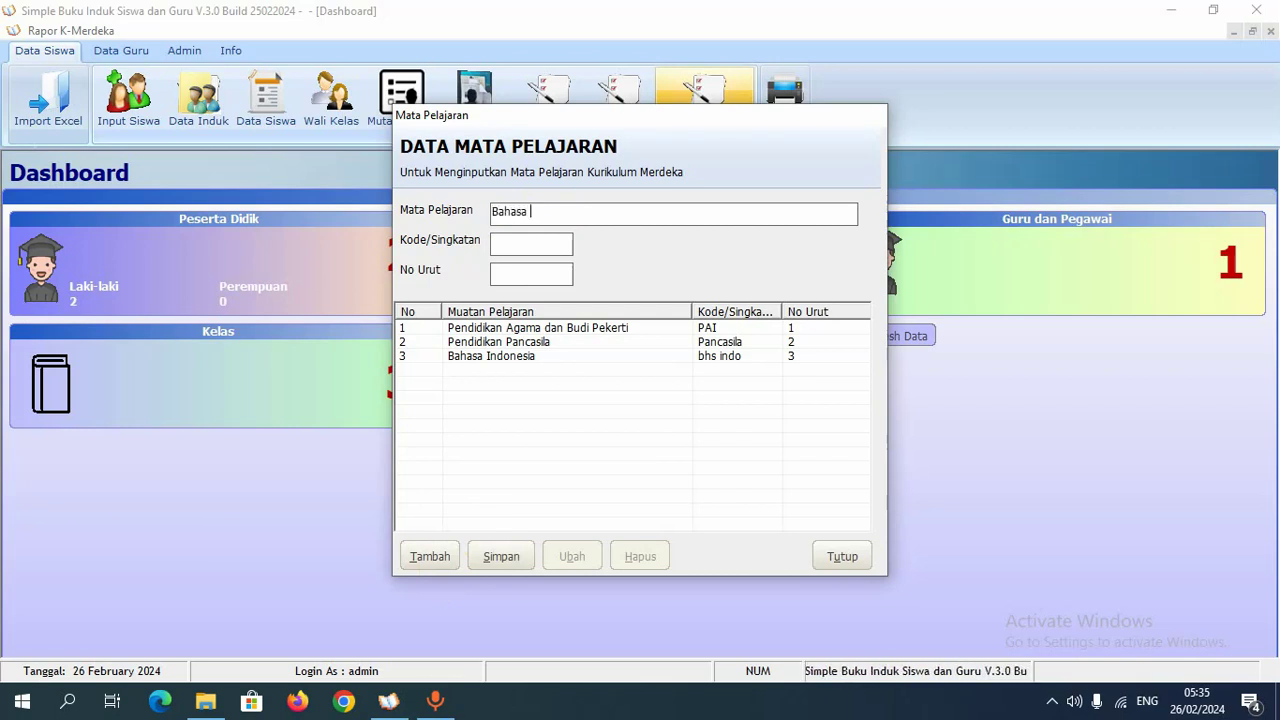
{"action": "type", "text": "Inggris"}
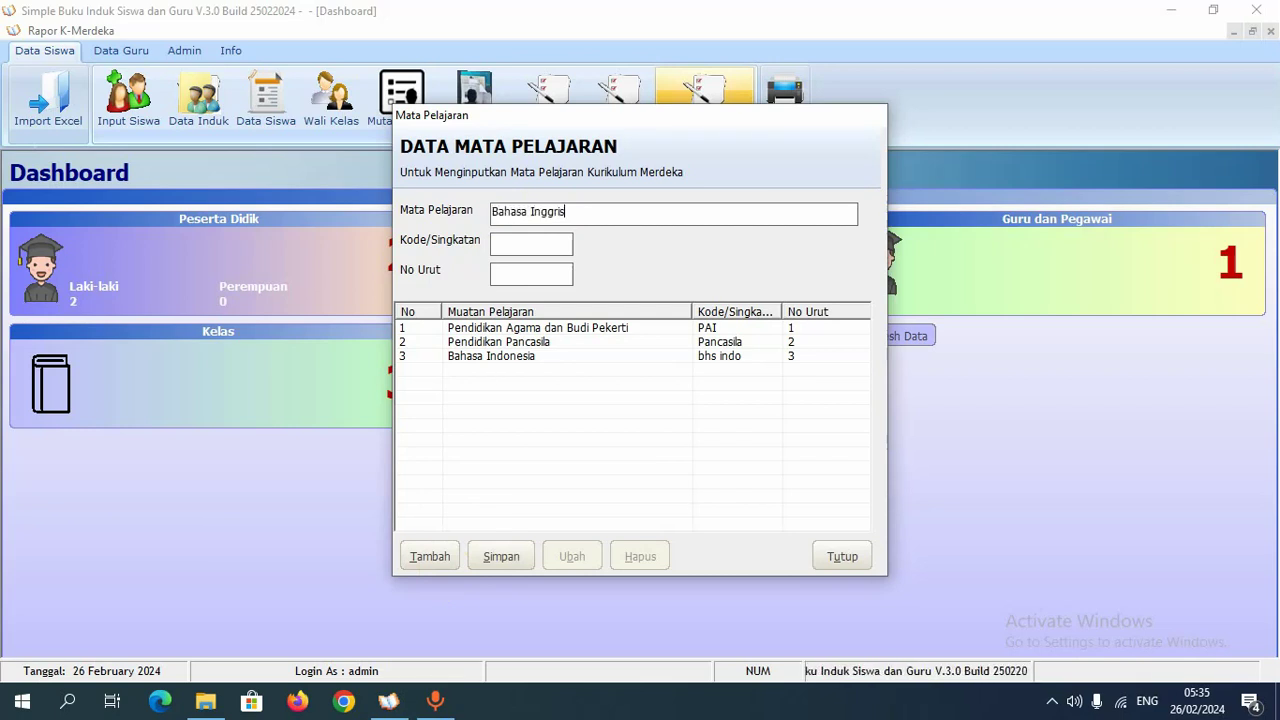
- Give the Bahasa Inggris subject the code "bhs. ing" and order number 4, save it, and close the subject form
{"action": "left_click", "coordinate": [531, 244]}
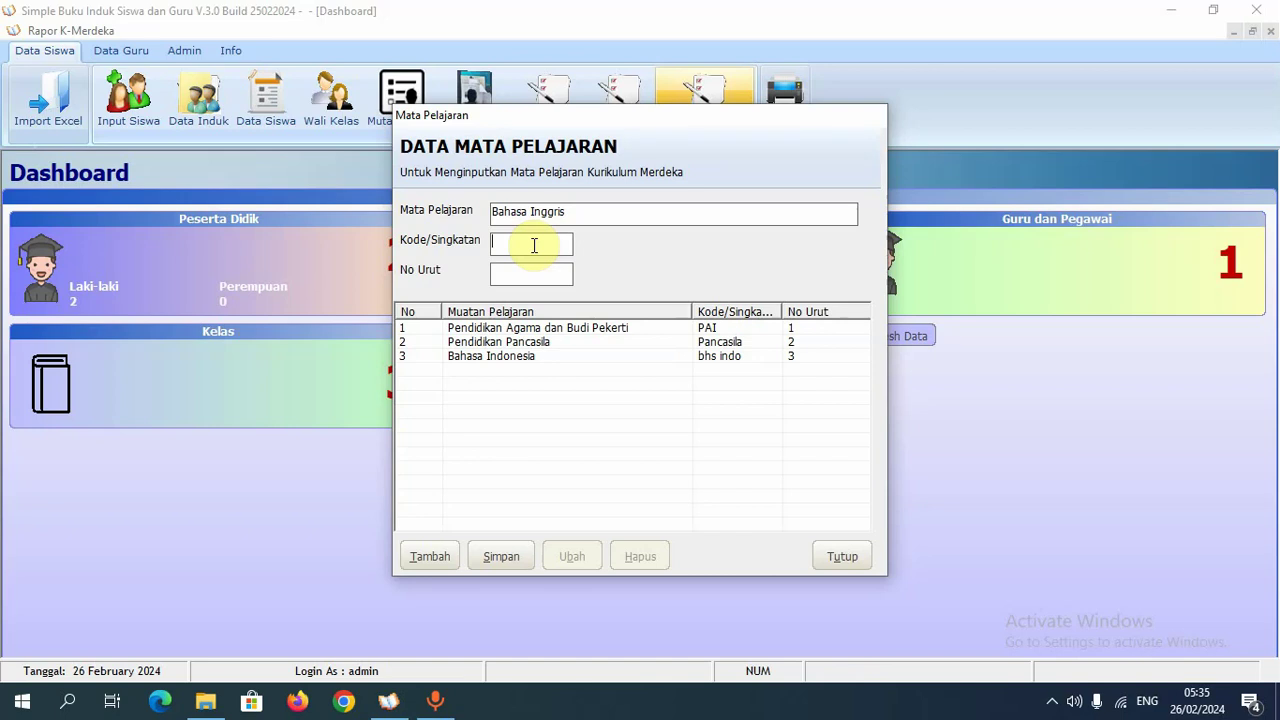
{"action": "type", "text": "bhs. ing"}
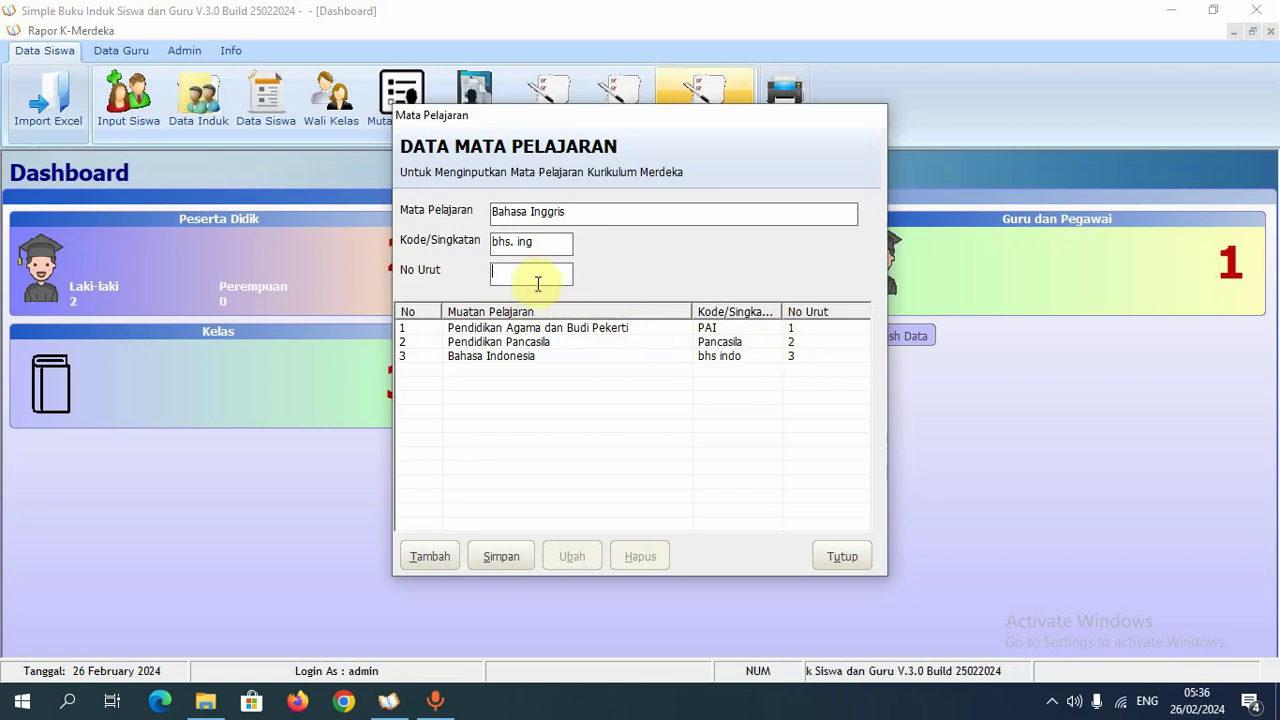
{"action": "type", "text": "4"}
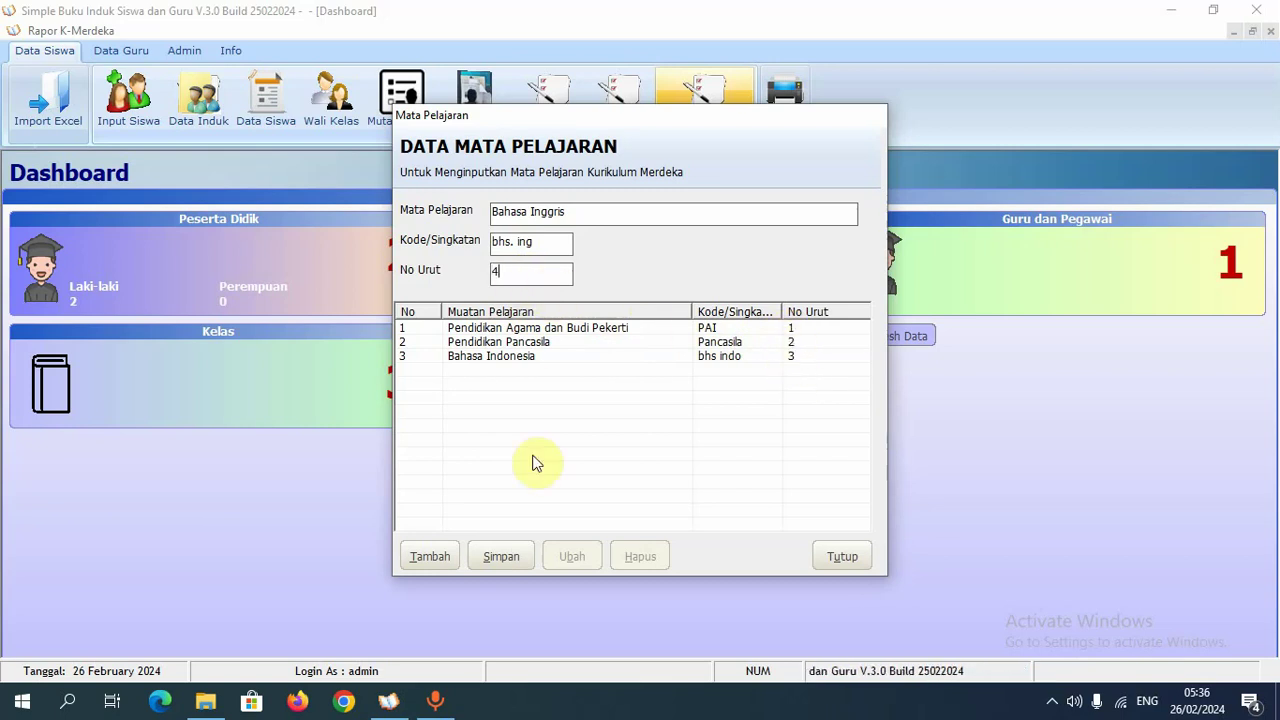
{"action": "left_click", "coordinate": [500, 556]}
{"action": "left_click", "coordinate": [701, 404]}
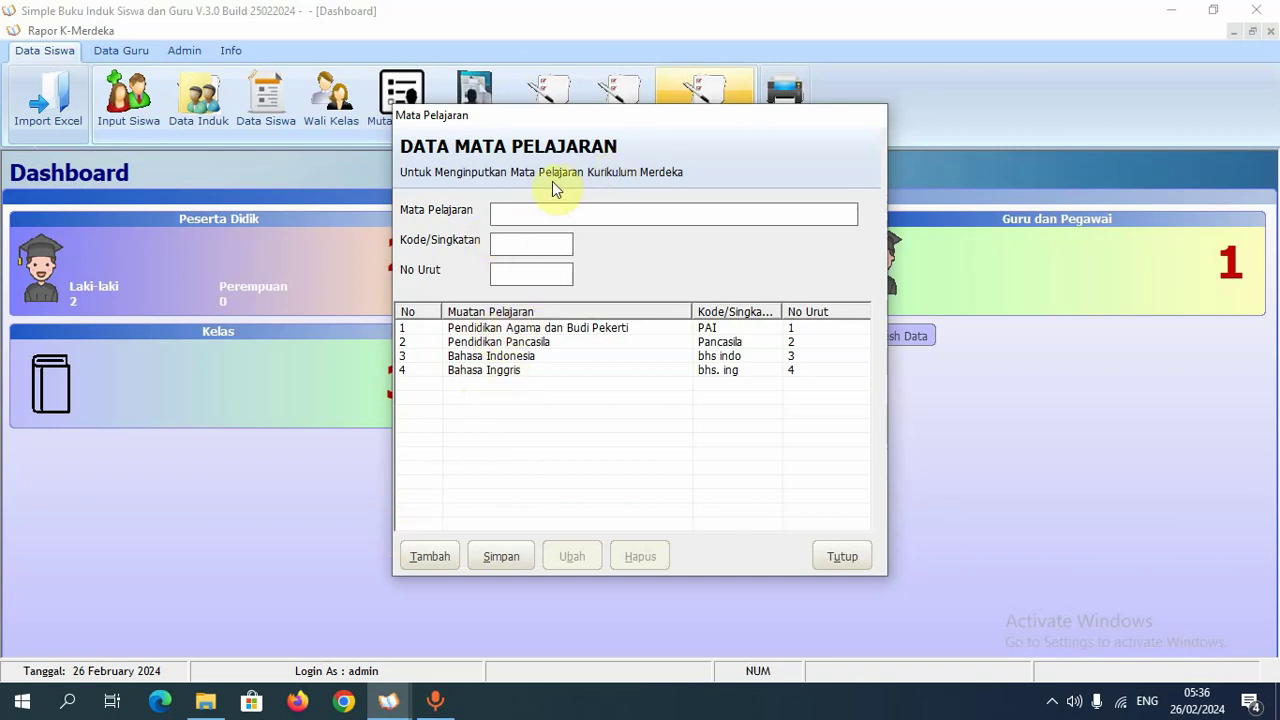
{"action": "left_click", "coordinate": [842, 557]}
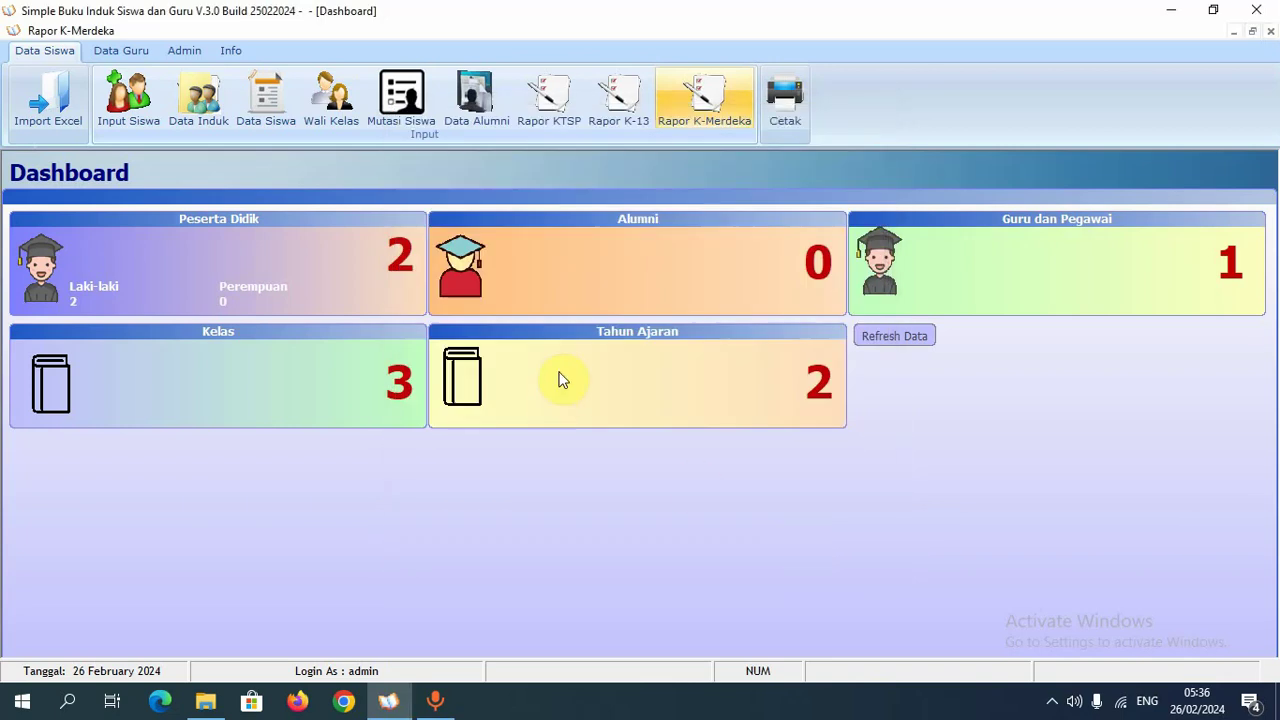
- Open the K-Merdeka grade entry form and load the students of class VI for academic year 2021/2022
{"action": "left_click", "coordinate": [724, 114]}
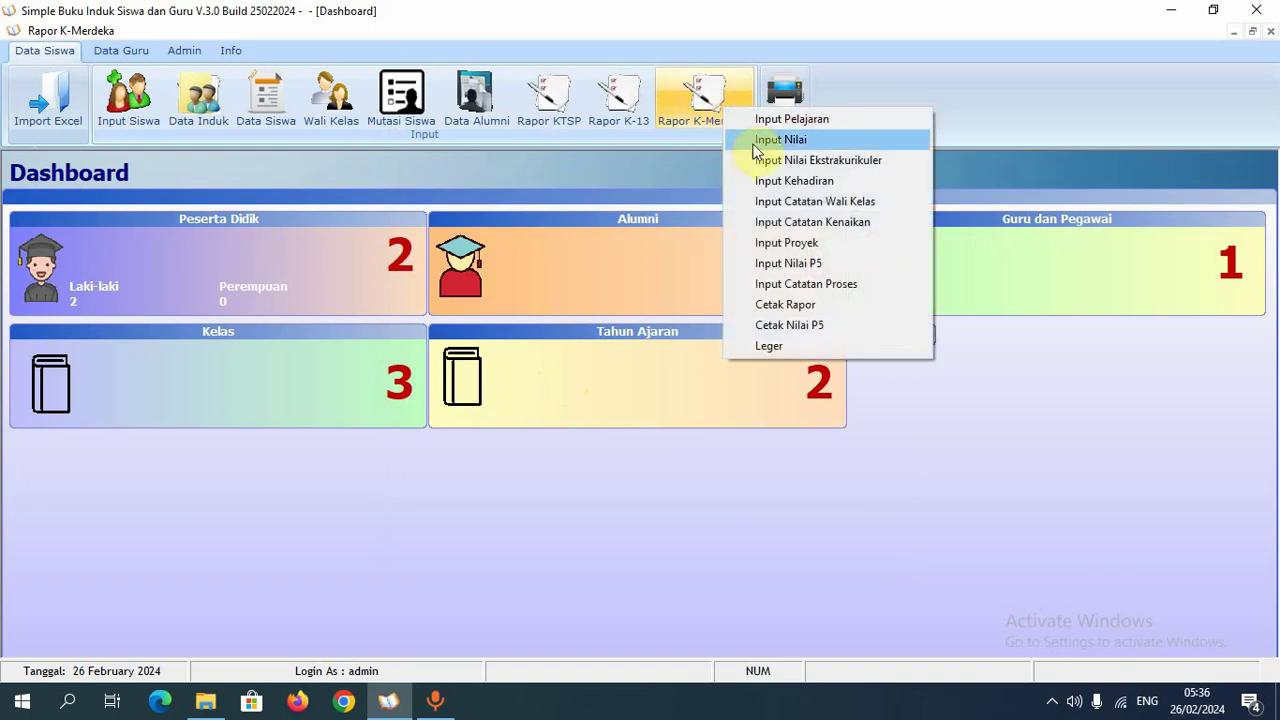
{"action": "left_click", "coordinate": [753, 144]}
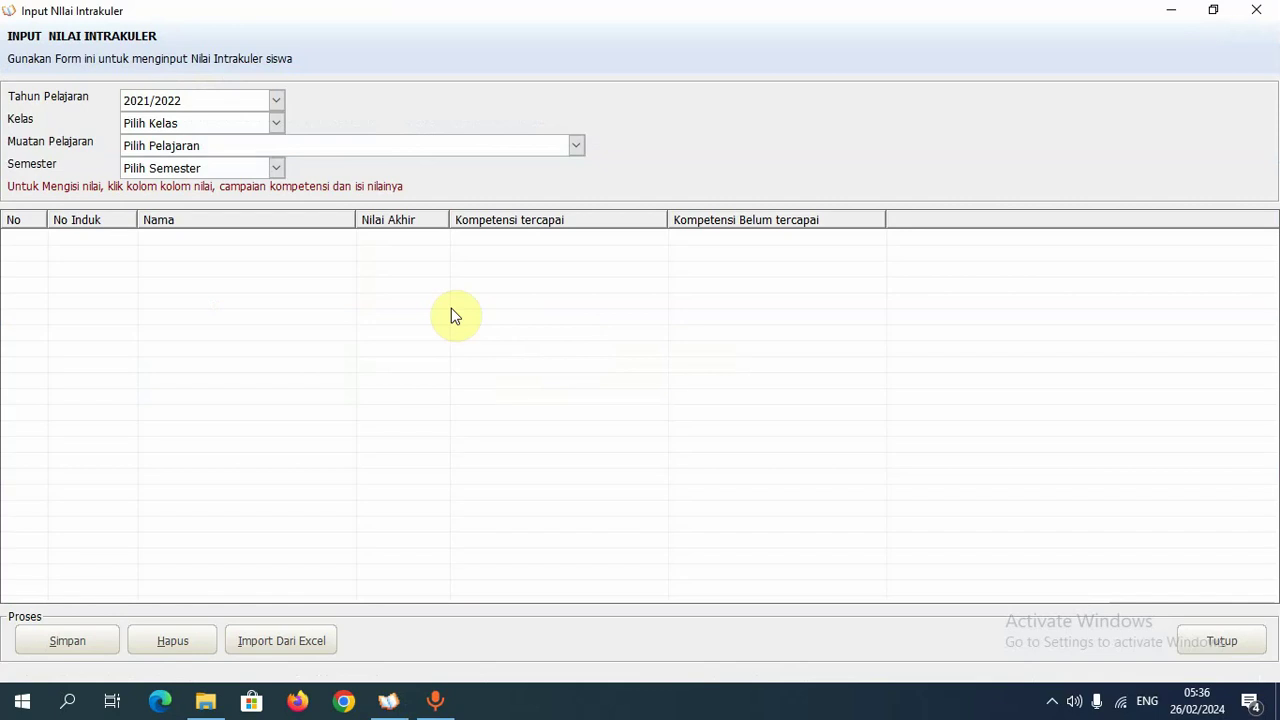
{"action": "left_click", "coordinate": [217, 104]}
{"action": "left_click", "coordinate": [207, 121]}
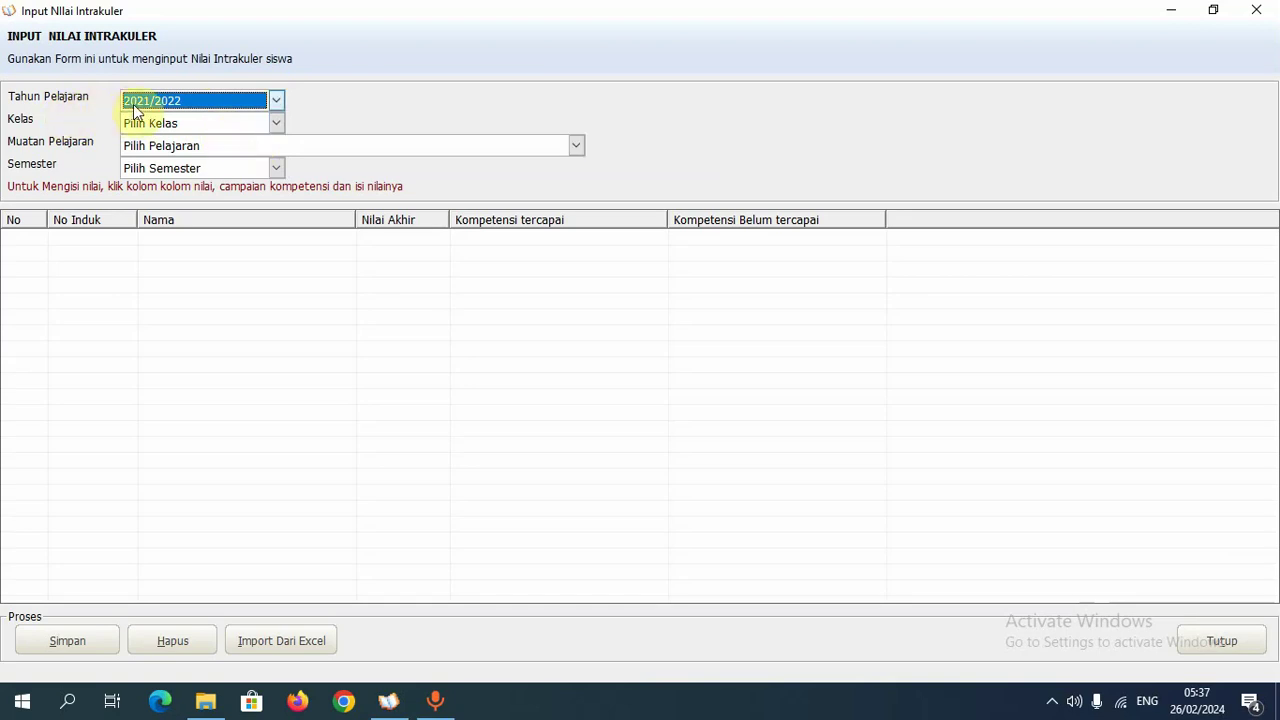
{"action": "left_click", "coordinate": [199, 121]}
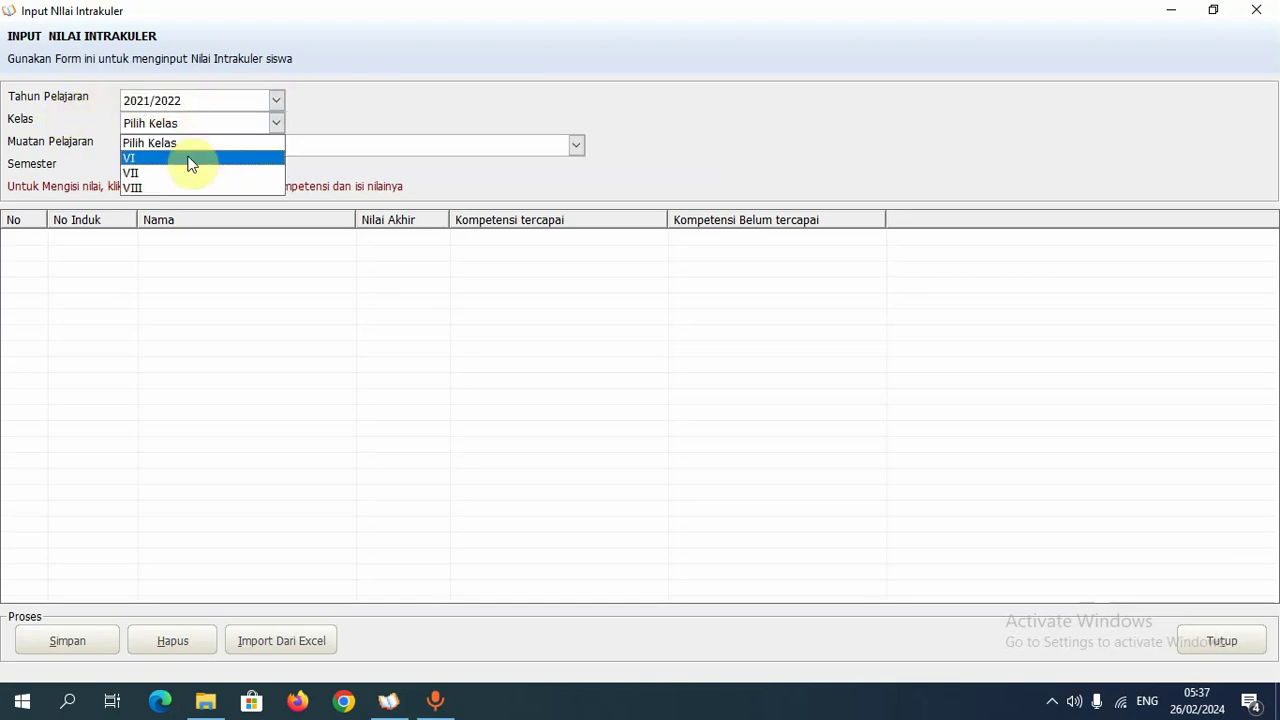
{"action": "left_click", "coordinate": [191, 160]}
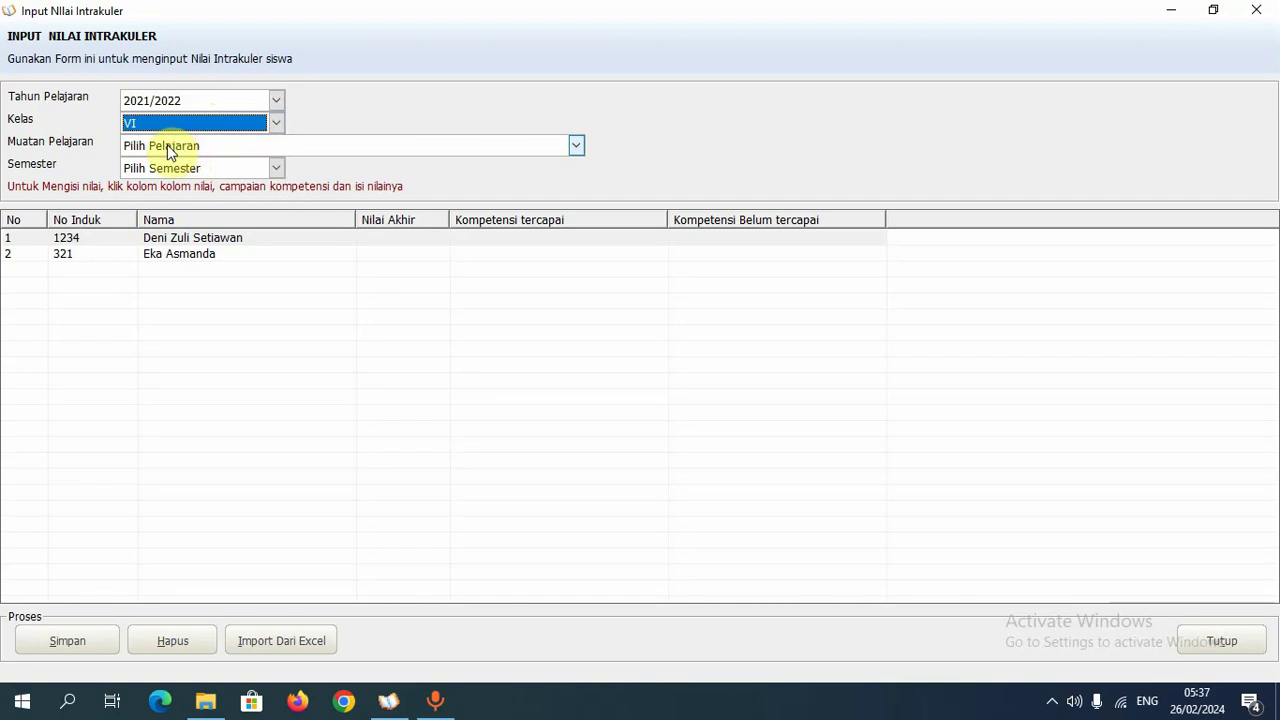
- Set the grade entry to the subject Bahasa Inggris and semester Ganjil
{"action": "left_click", "coordinate": [170, 150]}
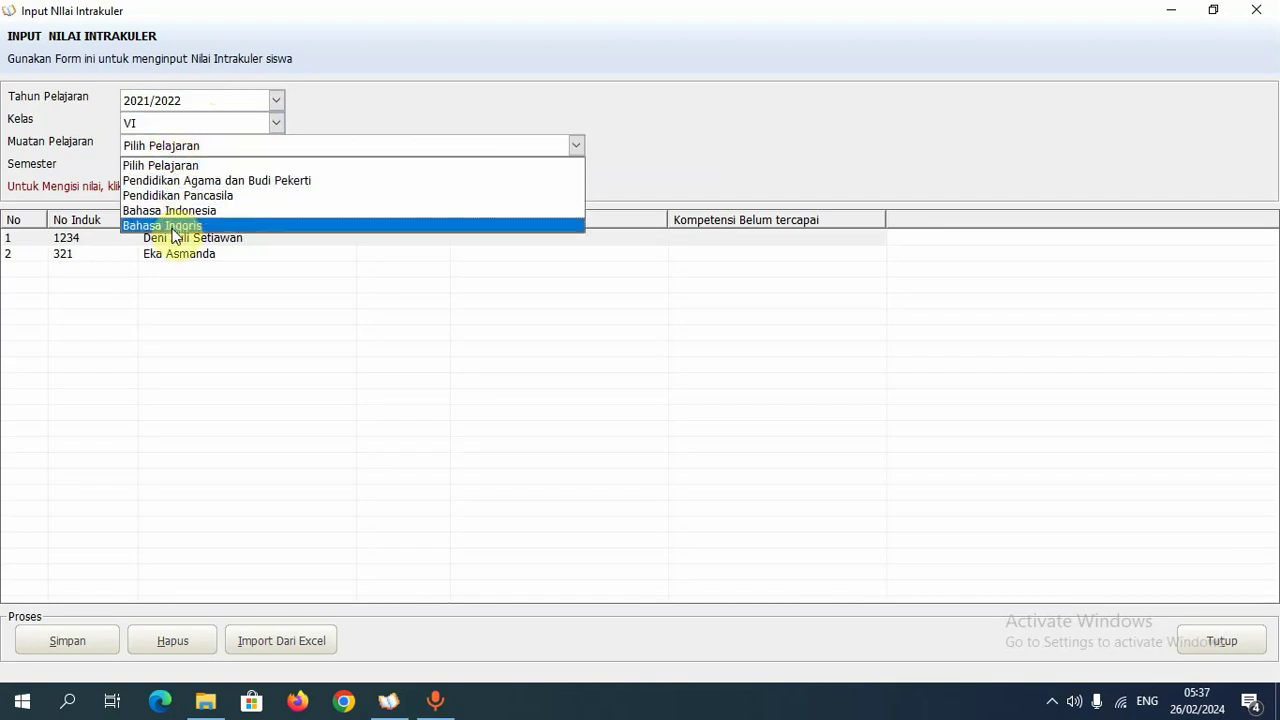
{"action": "left_click", "coordinate": [241, 224]}
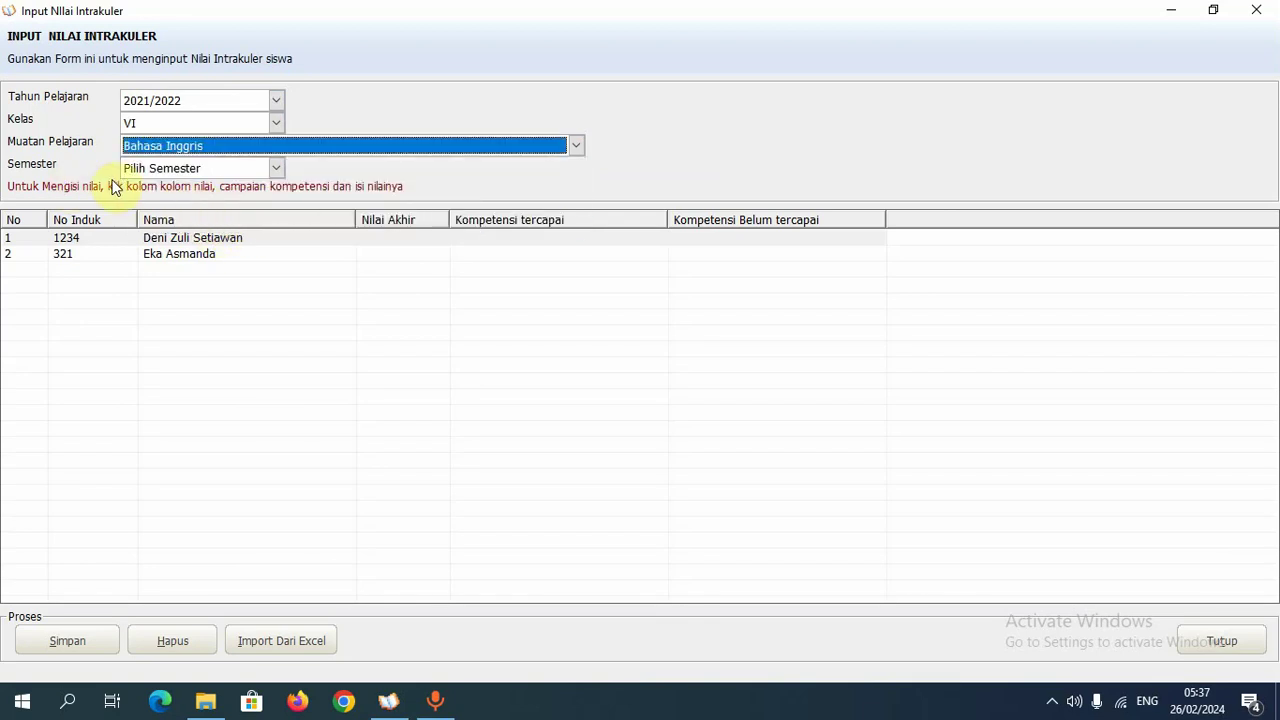
{"action": "left_click", "coordinate": [217, 169]}
{"action": "left_click", "coordinate": [213, 201]}
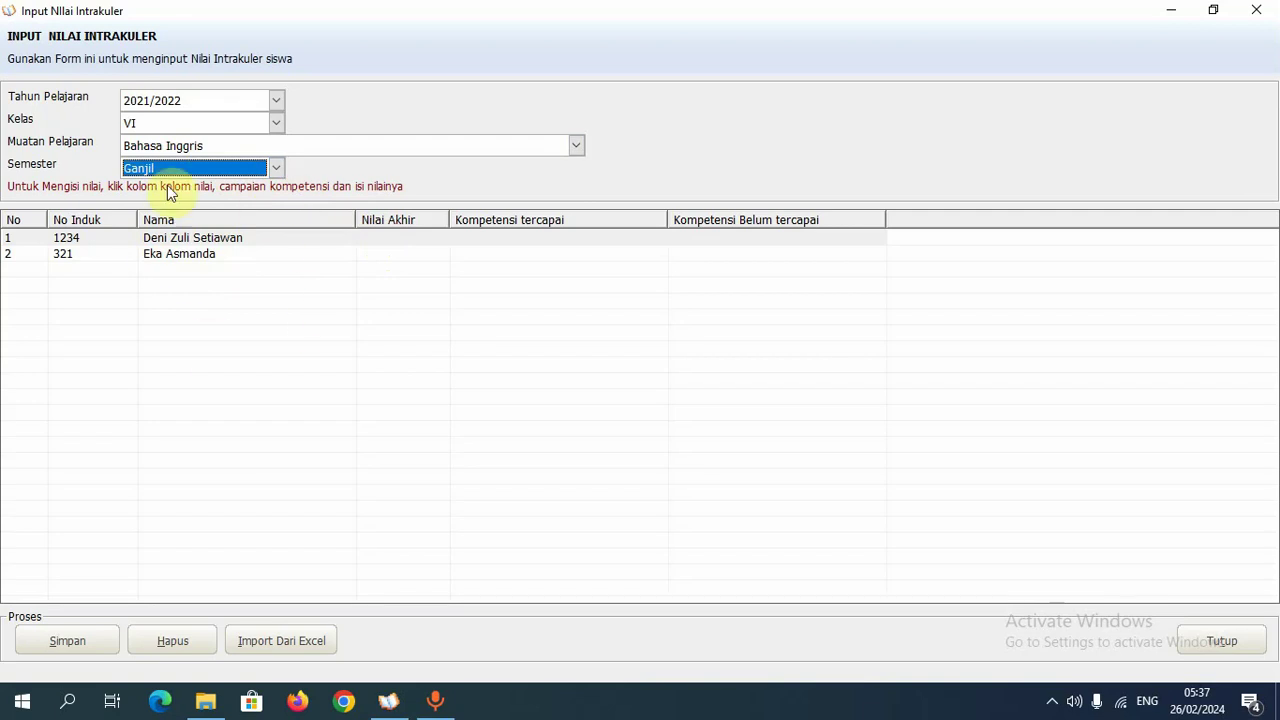
- Enter a final grade of 80 in Nilai Akhir for the first listed student
{"action": "left_click", "coordinate": [385, 244]}
{"action": "left_click", "coordinate": [392, 241]}
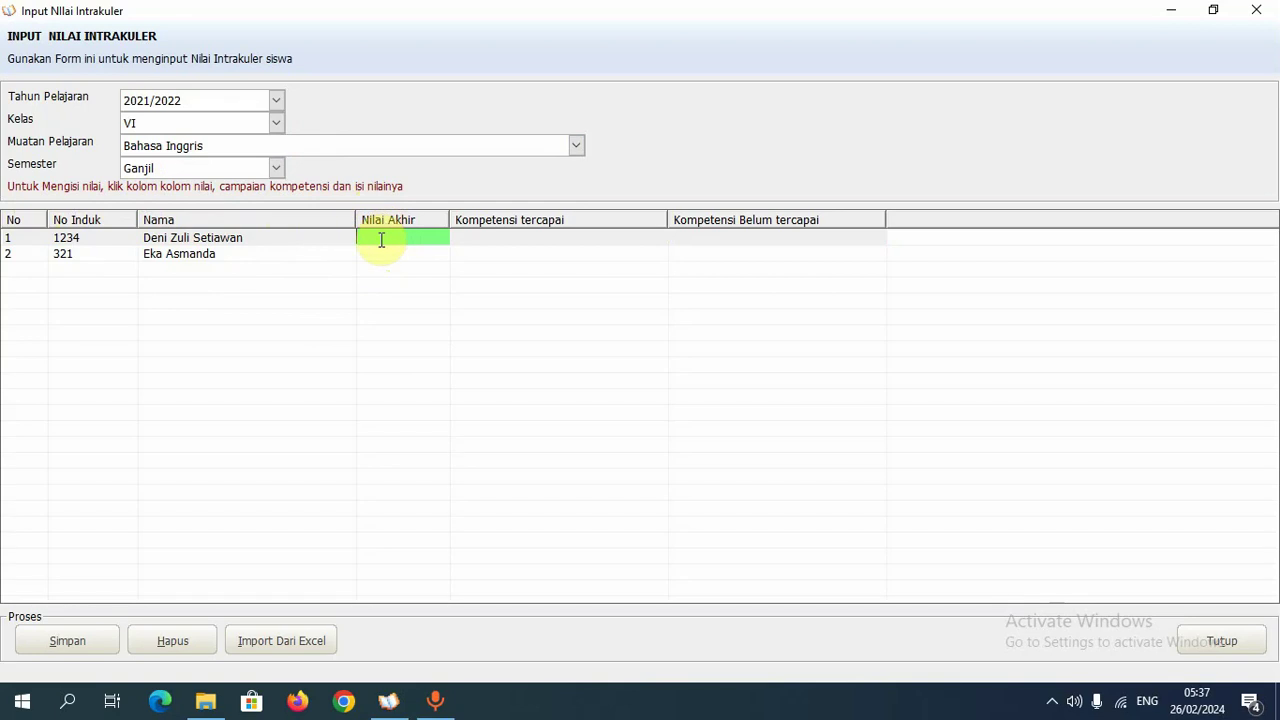
{"action": "type", "text": "8"}
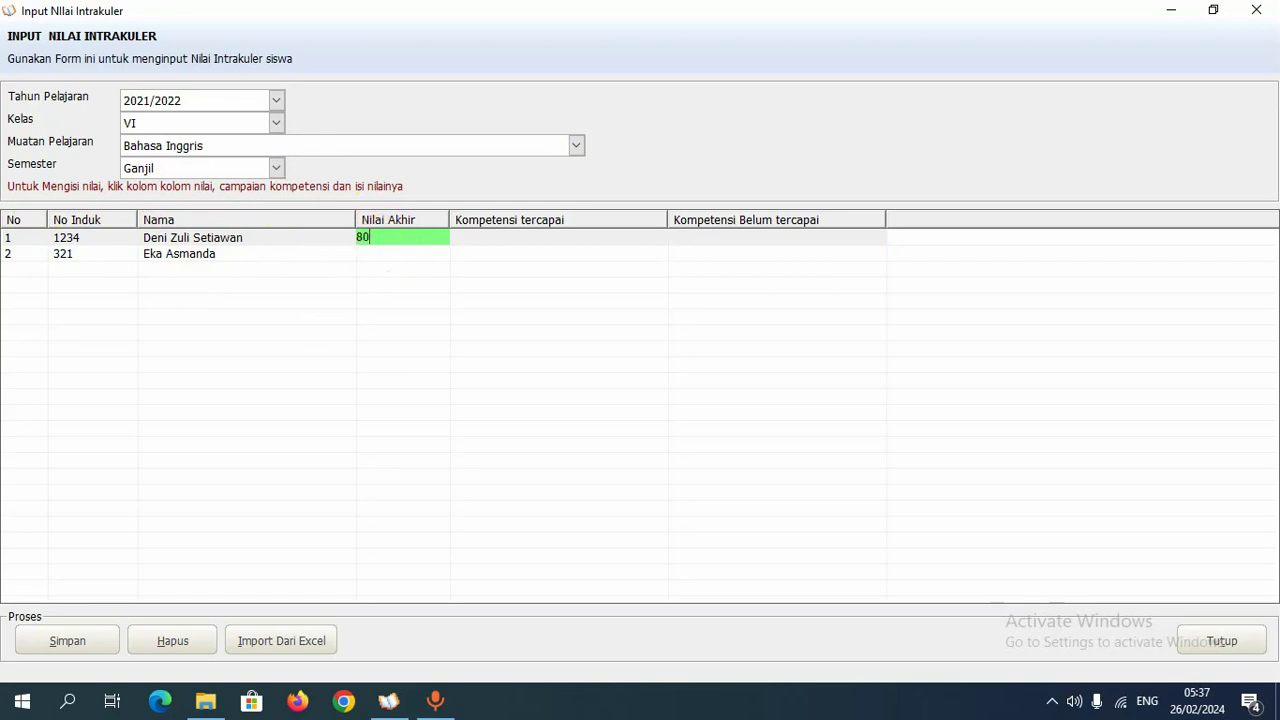
{"action": "type", "text": "0"}
{"action": "left_click", "coordinate": [517, 238]}
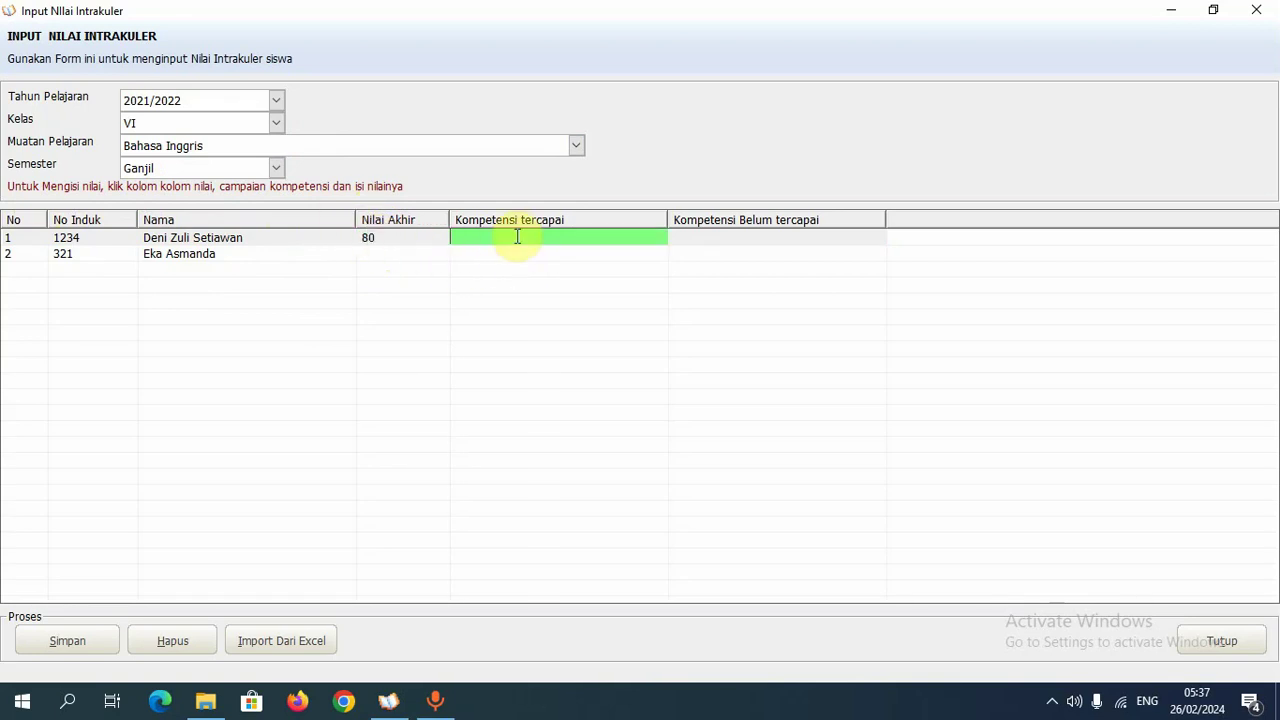
{"action": "left_click", "coordinate": [431, 238]}
{"action": "left_click", "coordinate": [434, 238]}
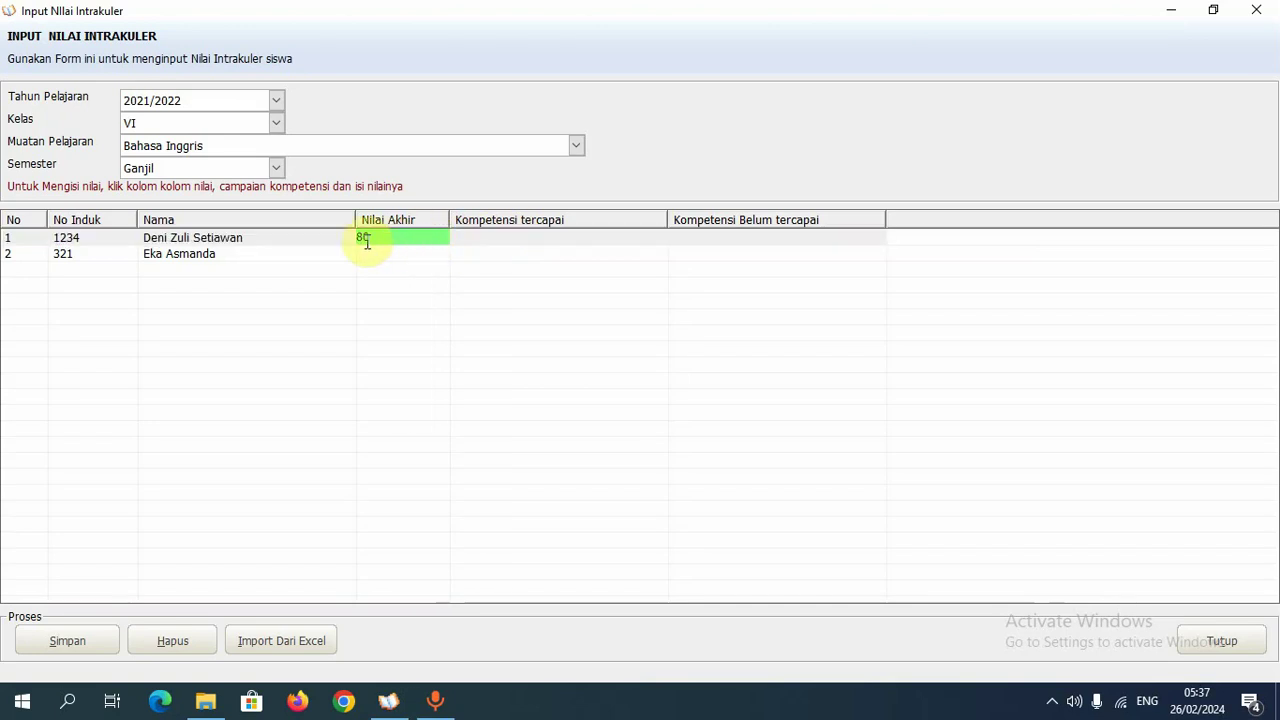
- Fill in Kompetensi tercapai for the first listed student with "kompetemsi ini sdh tercapai"
{"action": "left_click", "coordinate": [531, 240]}
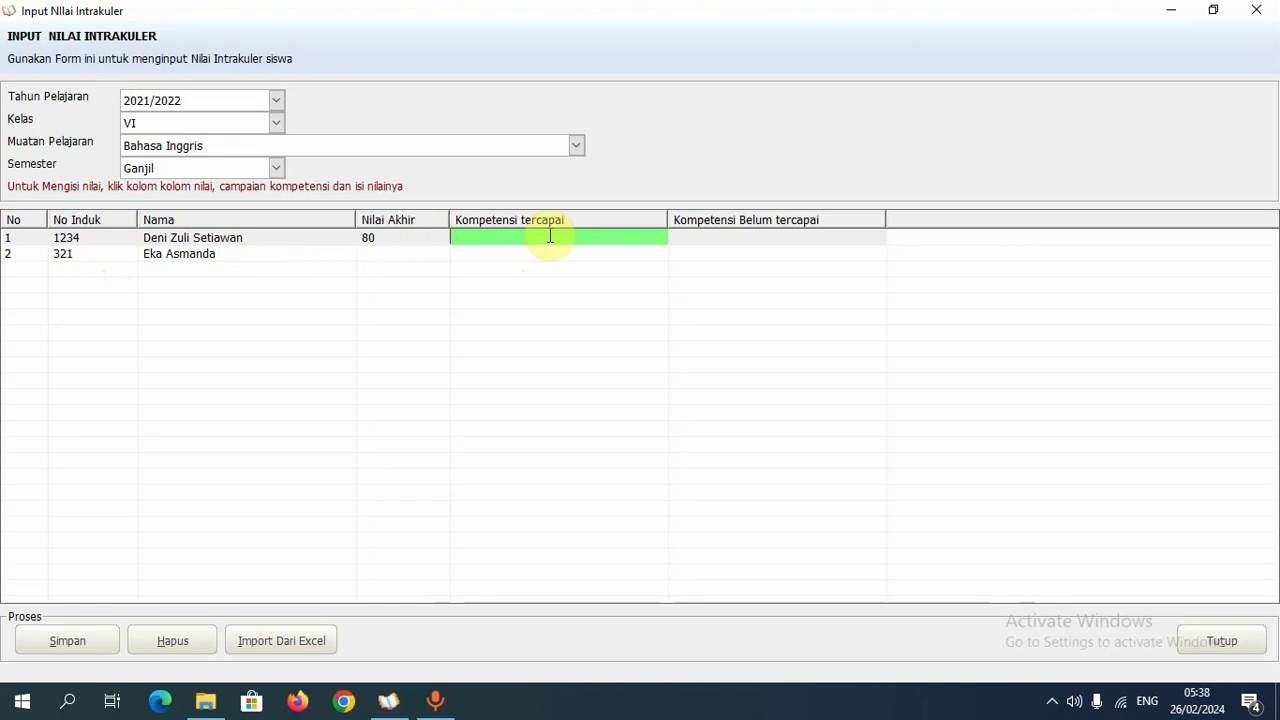
{"action": "type", "text": "komp"}
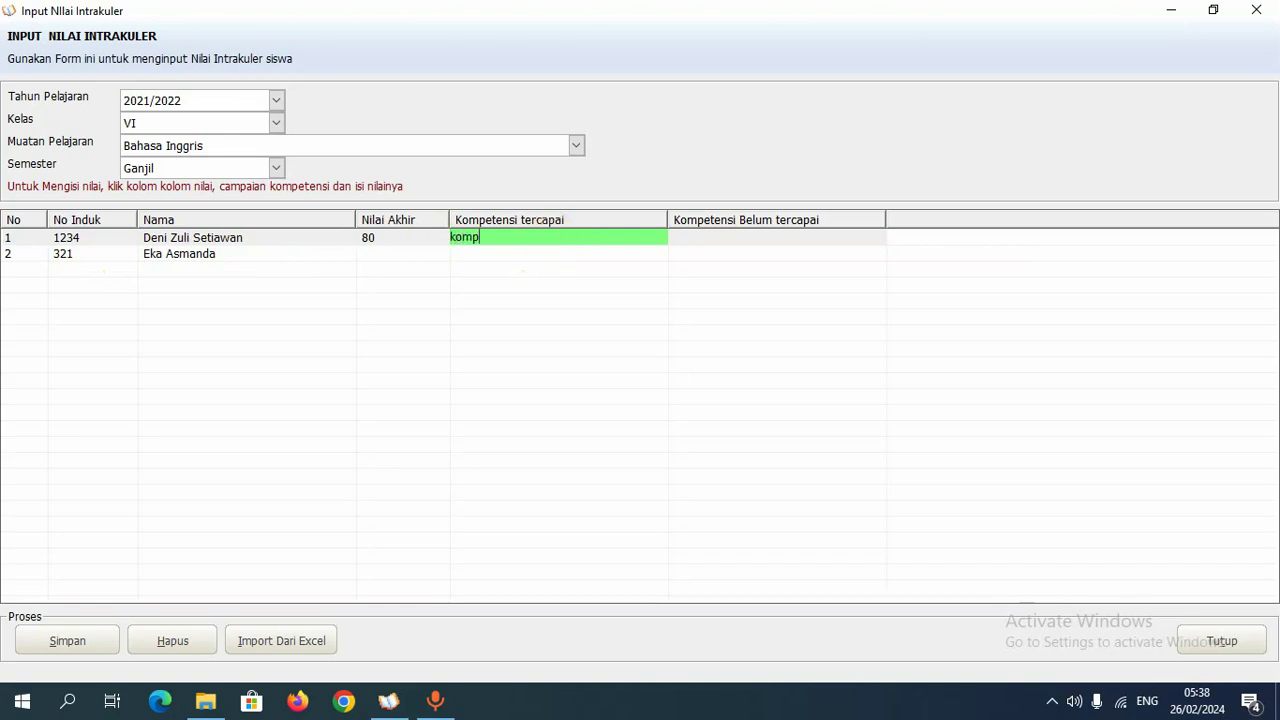
{"action": "type", "text": "etemsi ini "}
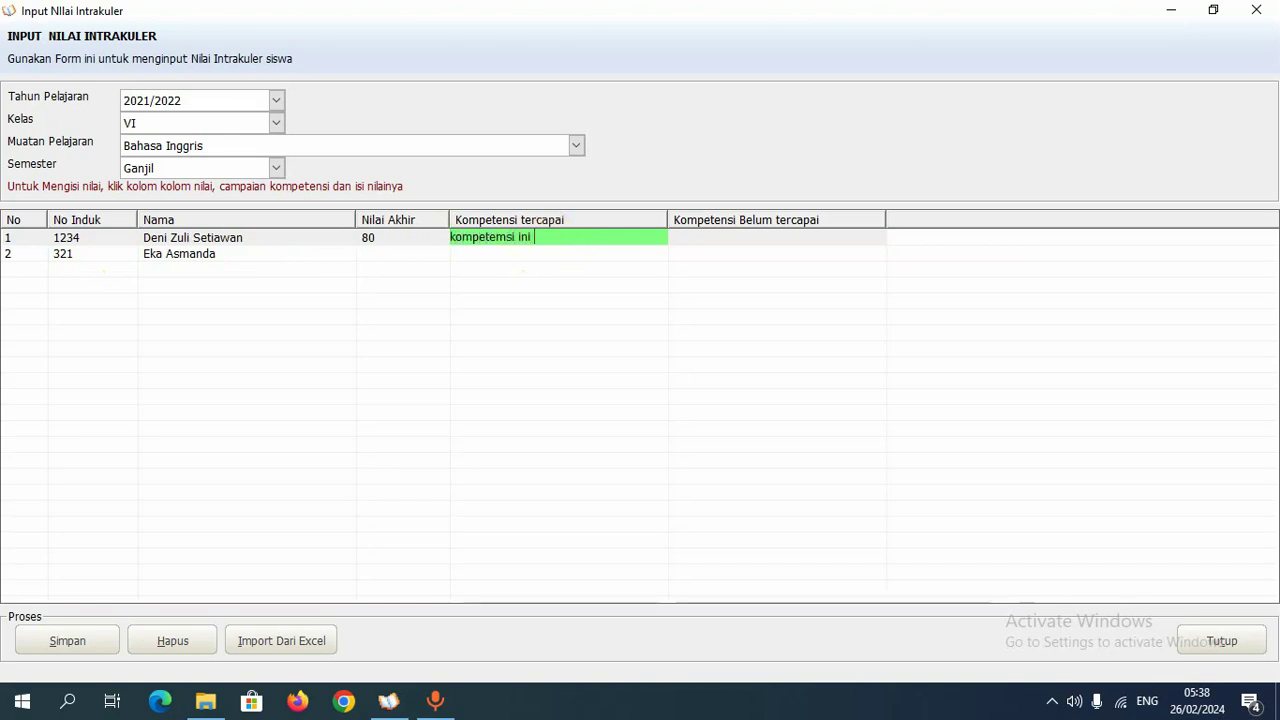
{"action": "type", "text": "sdh tercapai"}
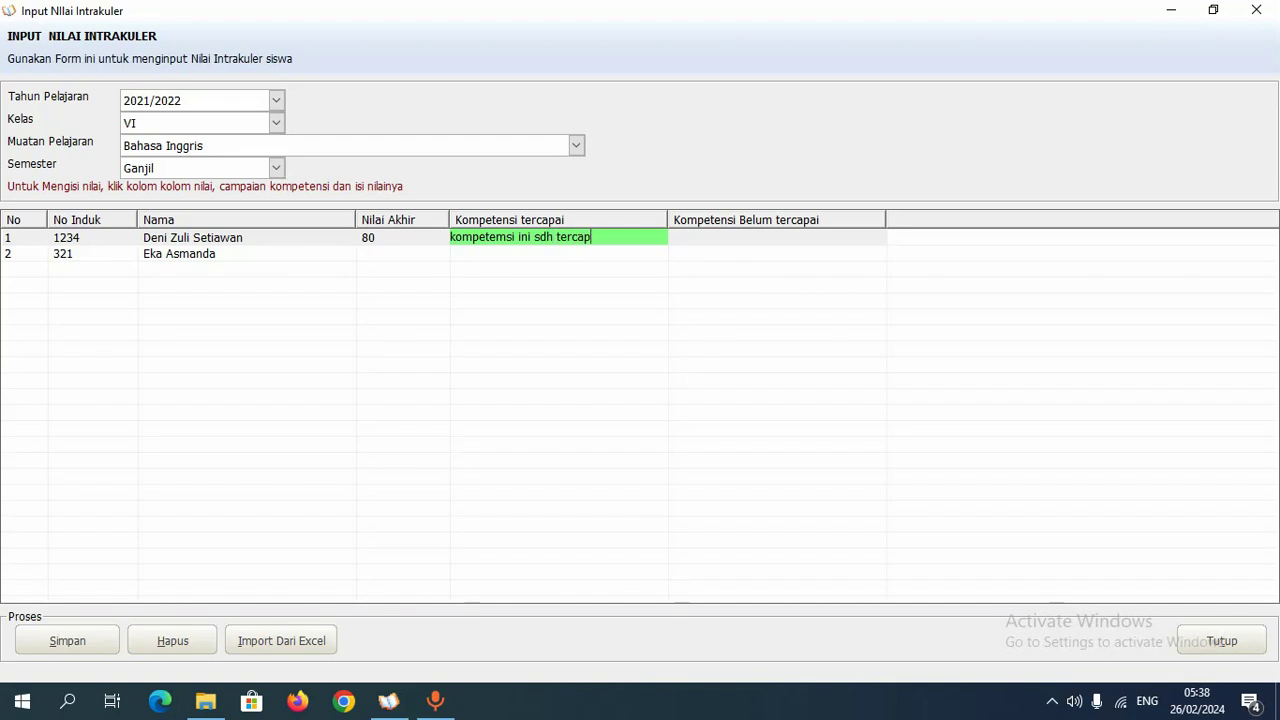
- Fill in Kompetensi Belum tercapai for the first listed student with "ini masih perlu pencapaiam"
{"action": "left_click", "coordinate": [725, 234]}
{"action": "type", "text": "ini "}
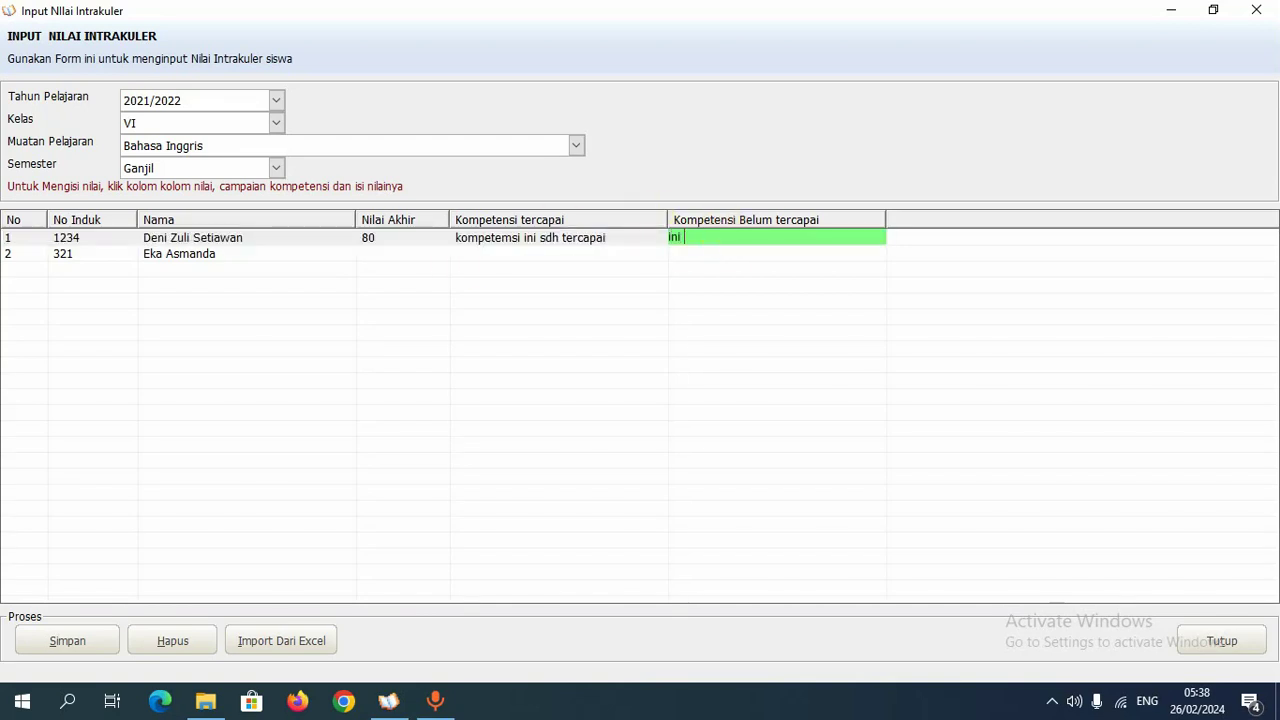
{"action": "type", "text": "belu"}
{"action": "key", "text": "BackSpace"}
{"action": "key", "text": "BackSpace"}
{"action": "key", "text": "BackSpace"}
{"action": "type", "text": "masih perlu pencapaiam"}
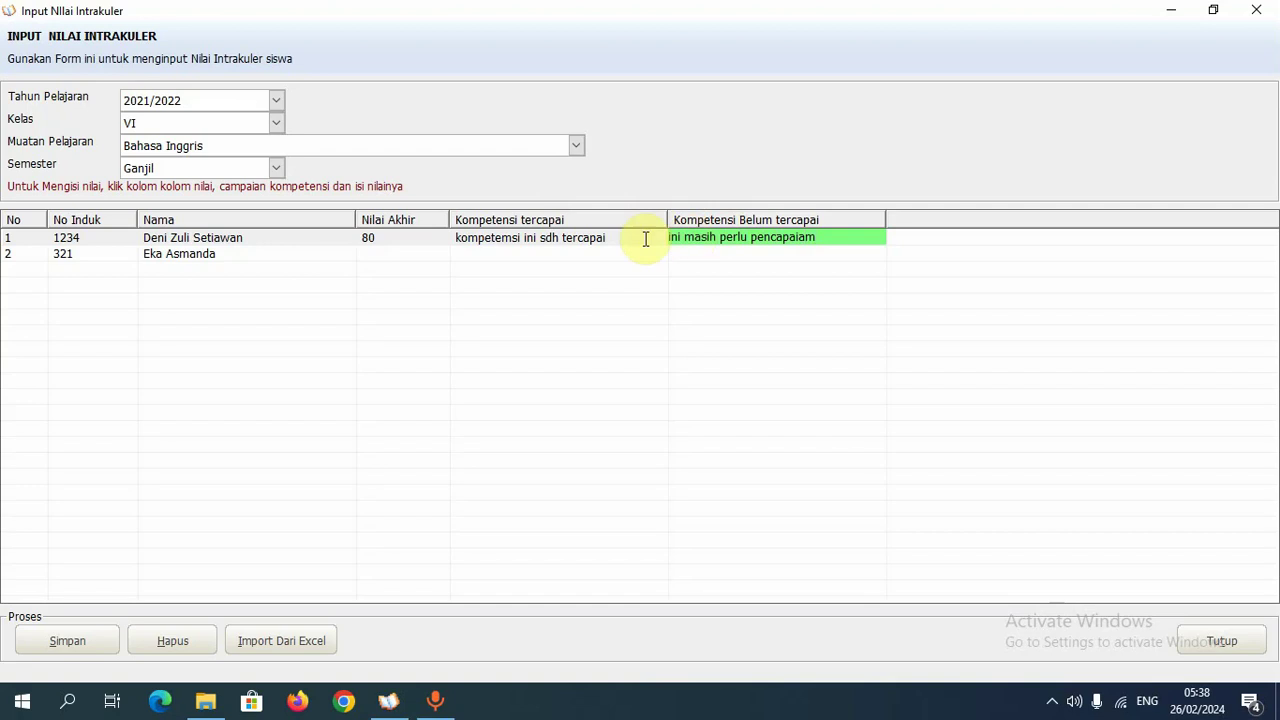
- Give the second listed student a Nilai Akhir of 80 and the Kompetensi tercapai text "sangat bagus"
{"action": "left_click", "coordinate": [394, 258]}
{"action": "type", "text": "80"}
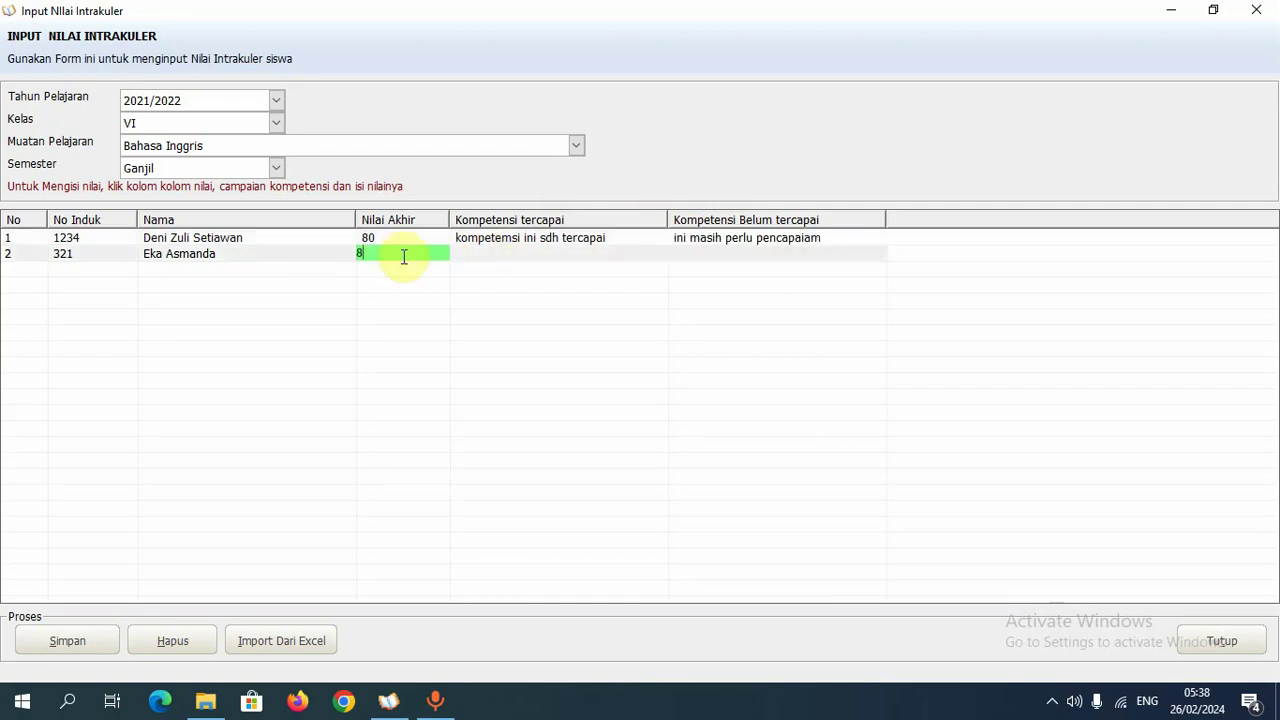
{"action": "left_click", "coordinate": [514, 256]}
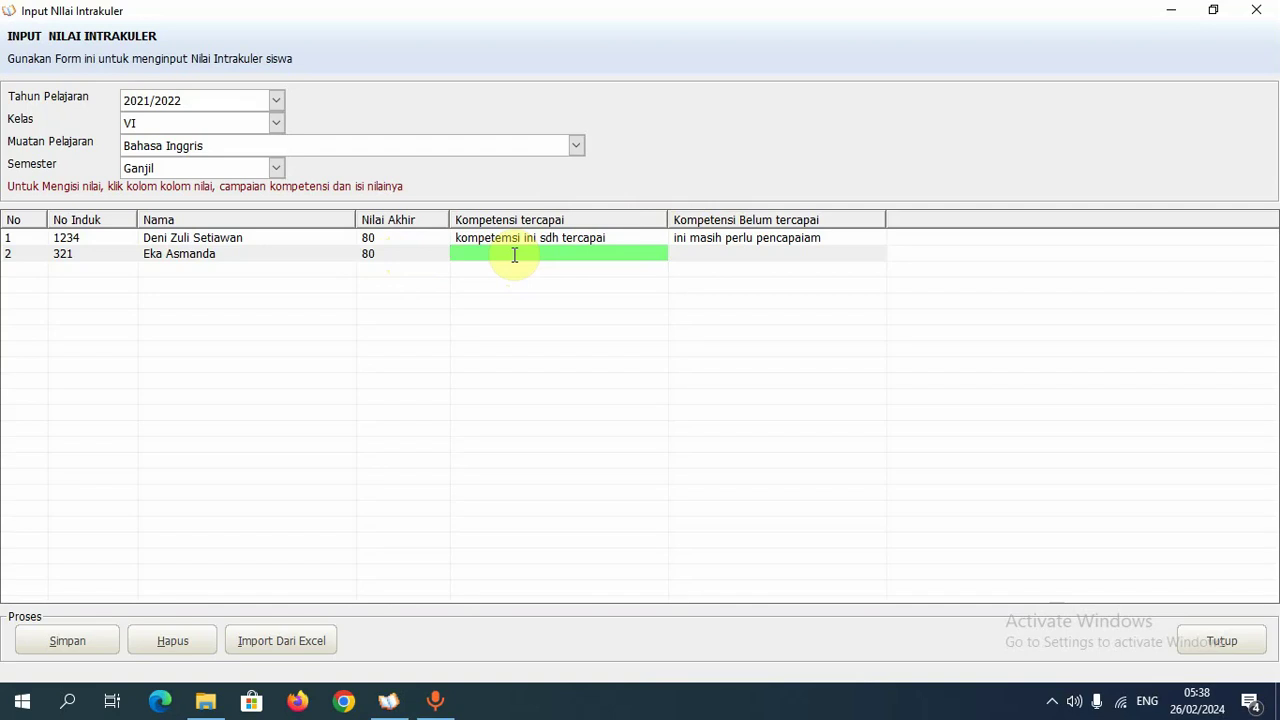
{"action": "type", "text": "sangat b"}
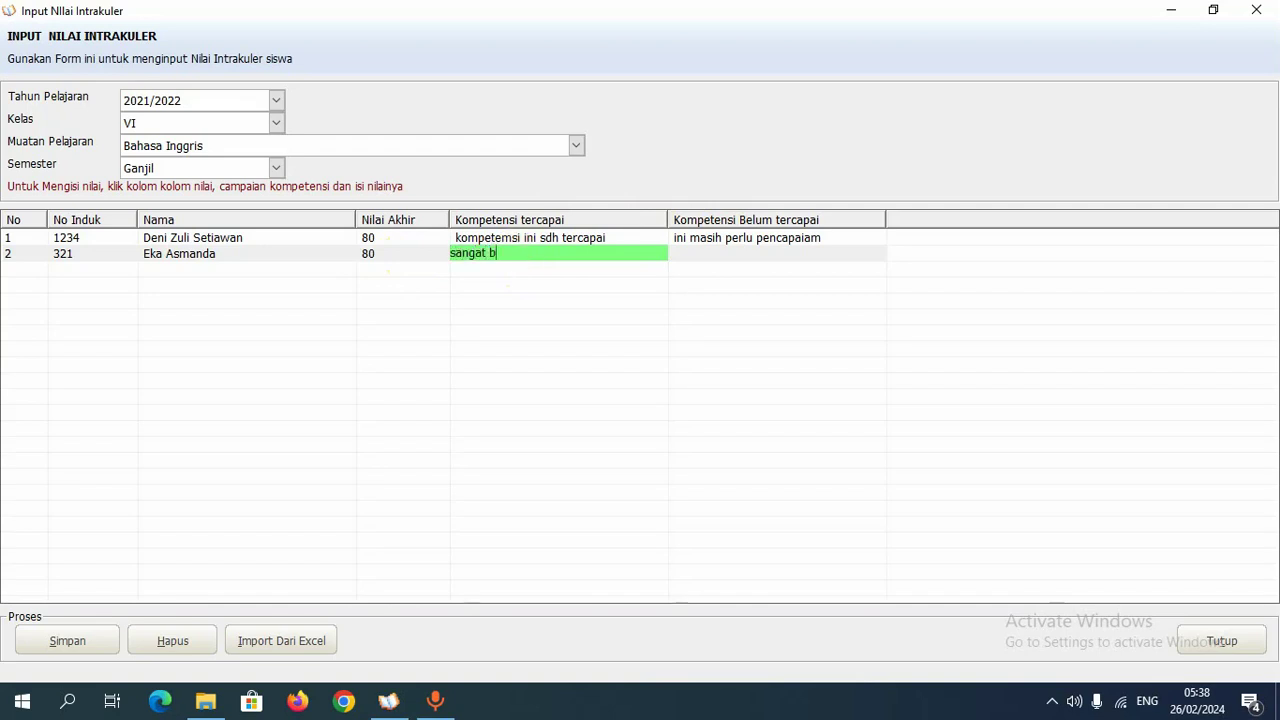
{"action": "type", "text": "agus"}
- Fill in Kompetensi Belum tercapai for the second listed student with "masih perlu pencapaian"
{"action": "left_click", "coordinate": [714, 254]}
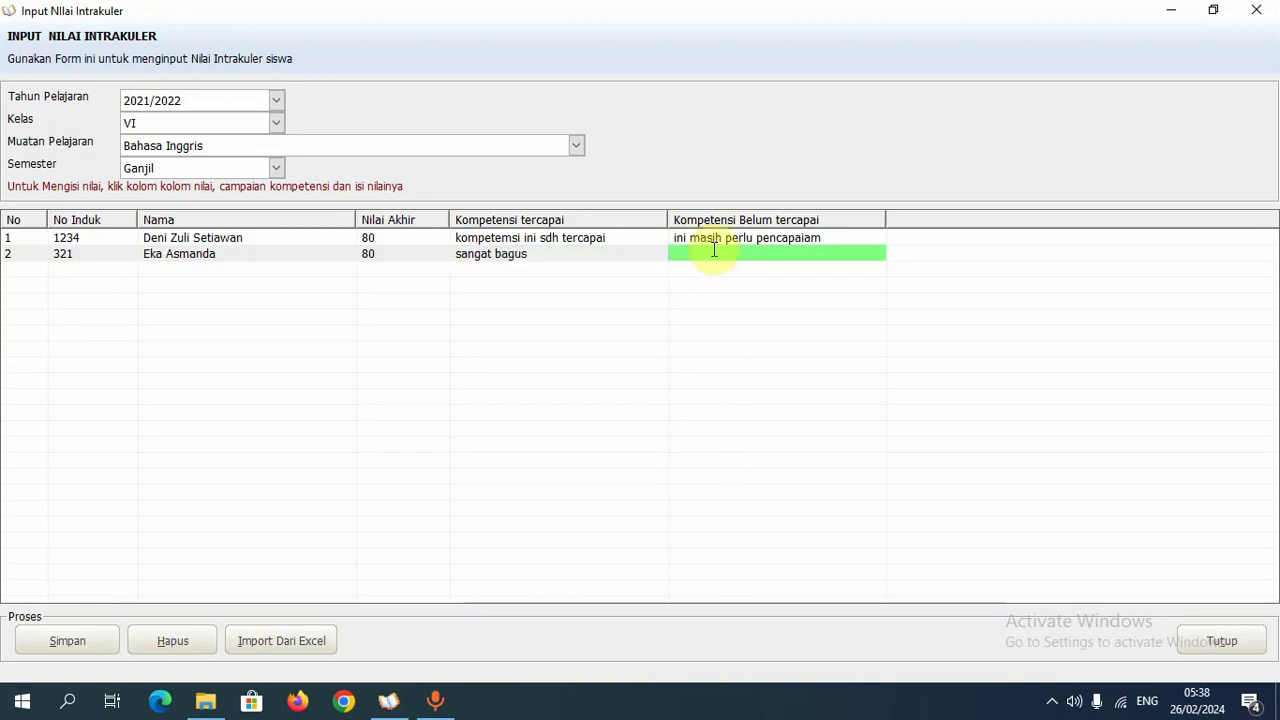
{"action": "type", "text": "masih pe"}
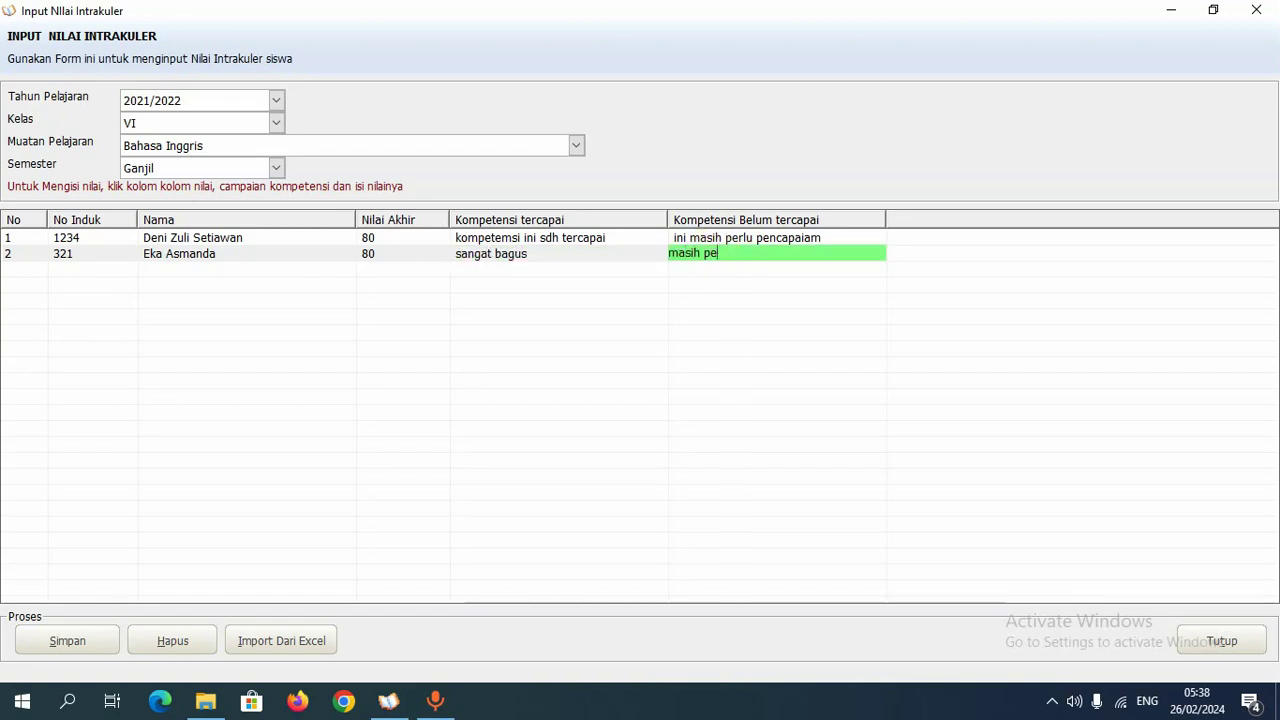
{"action": "type", "text": "rlu pencapaian"}
{"action": "left_click", "coordinate": [551, 257]}
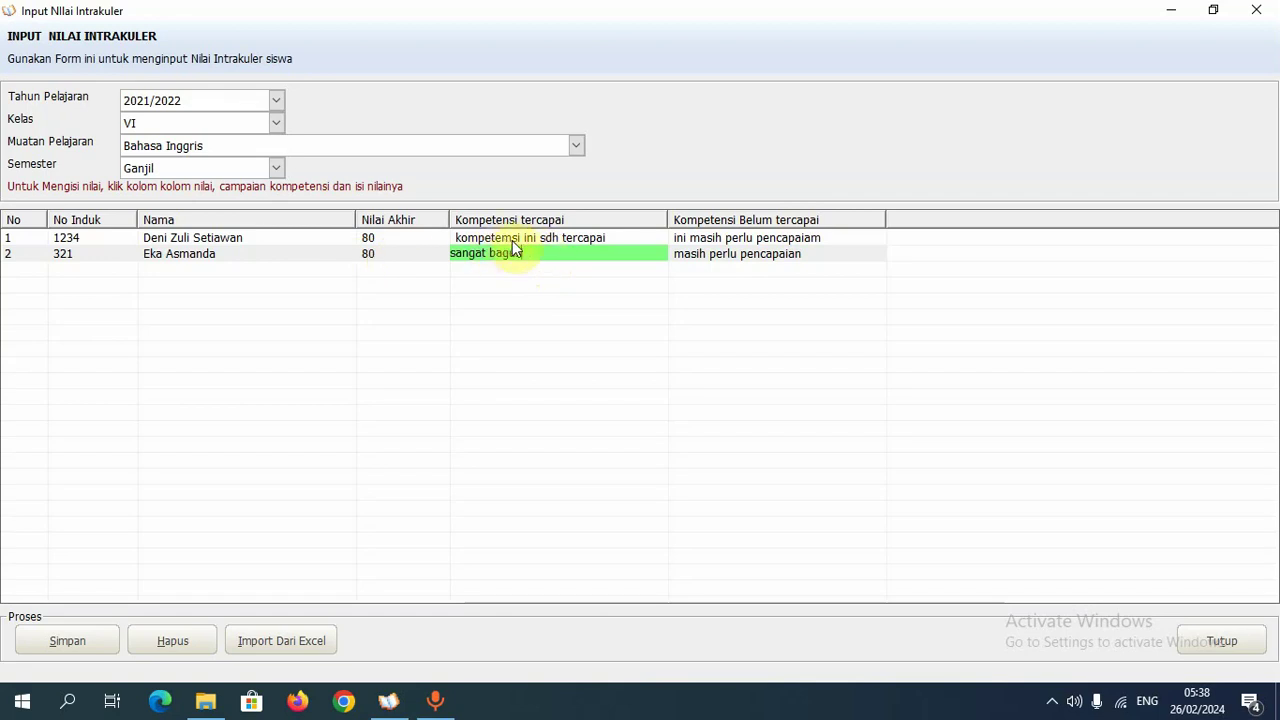
{"action": "right_click", "coordinate": [547, 262]}
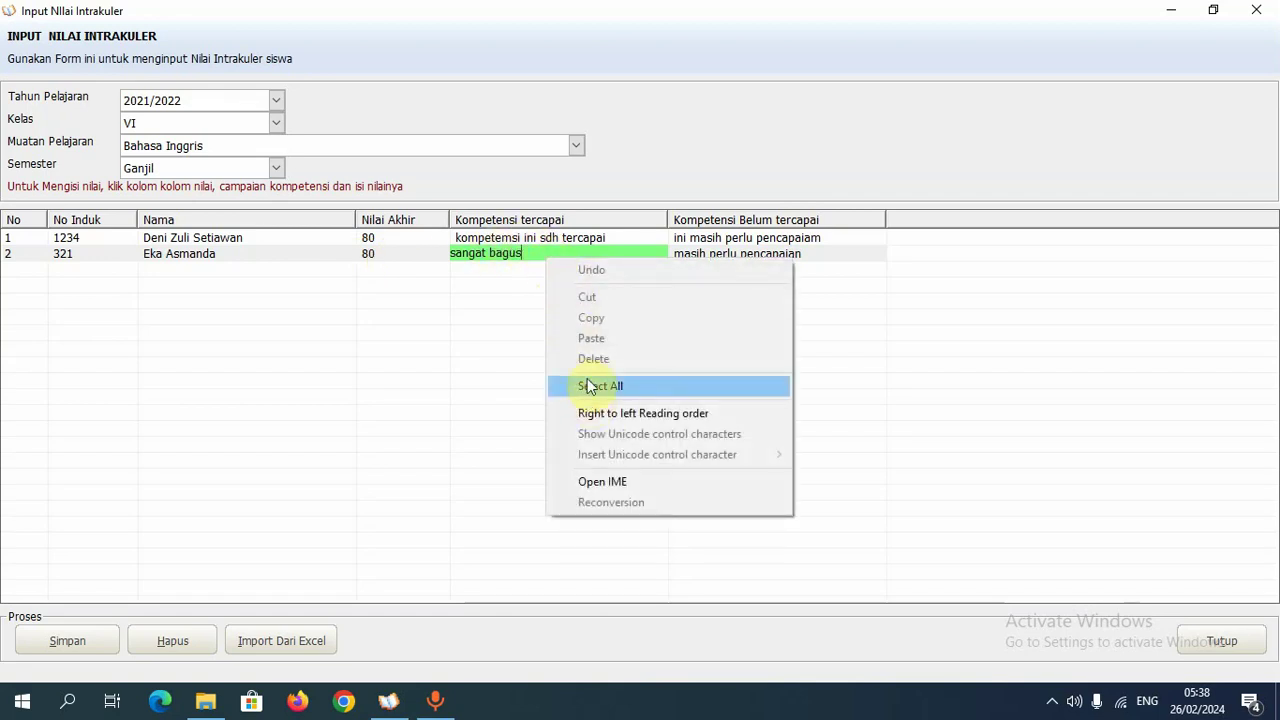
{"action": "left_click", "coordinate": [715, 140]}
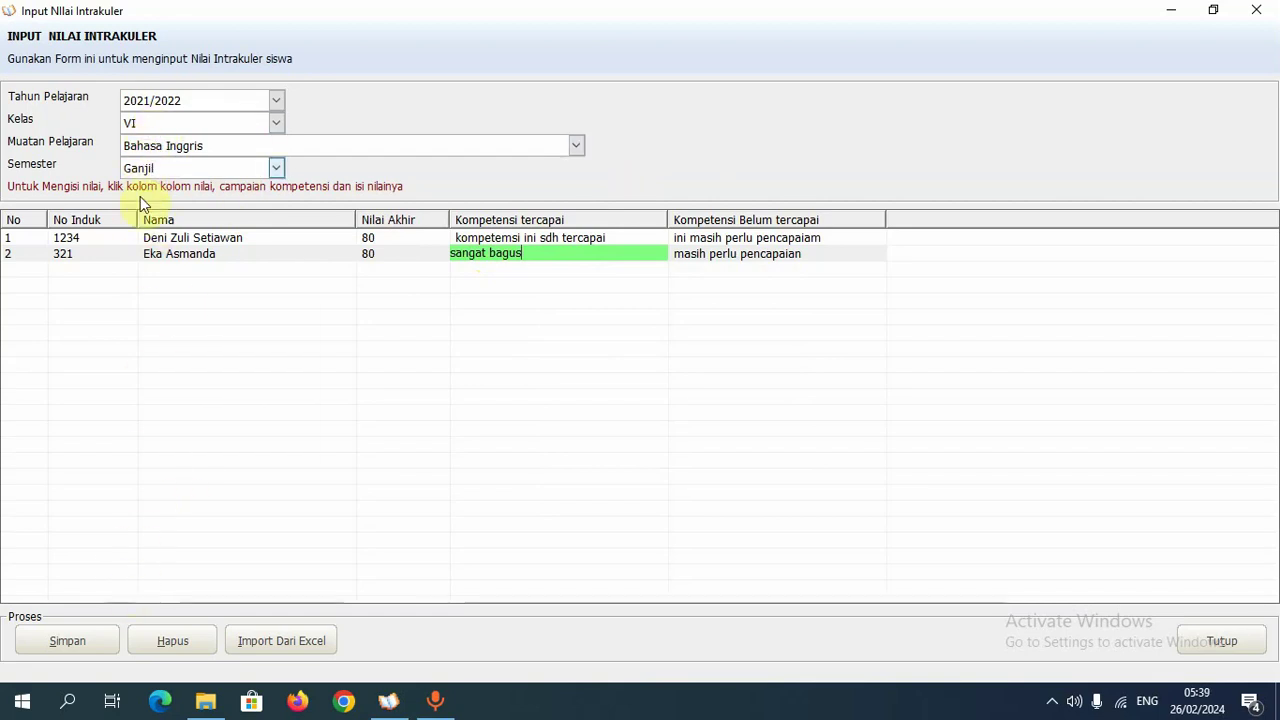
- Save the entered Bahasa Inggris grades and close the grade entry form
{"action": "left_click", "coordinate": [72, 642]}
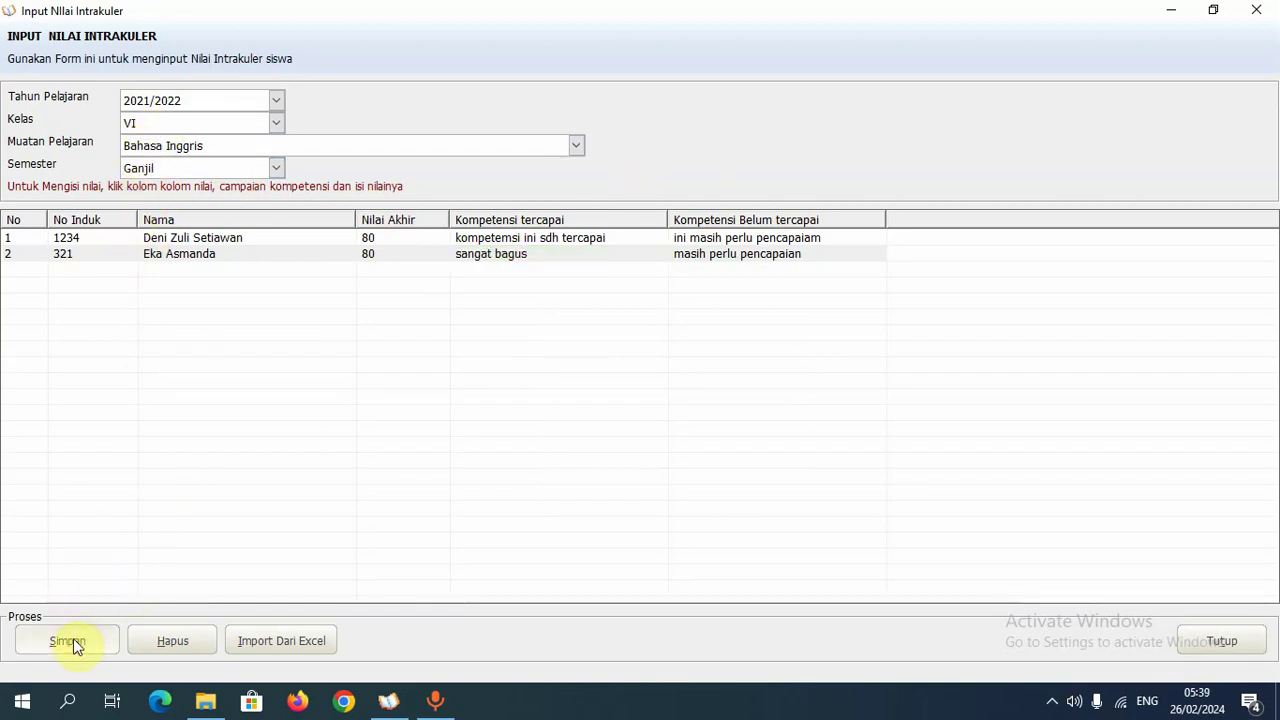
{"action": "left_click", "coordinate": [73, 640]}
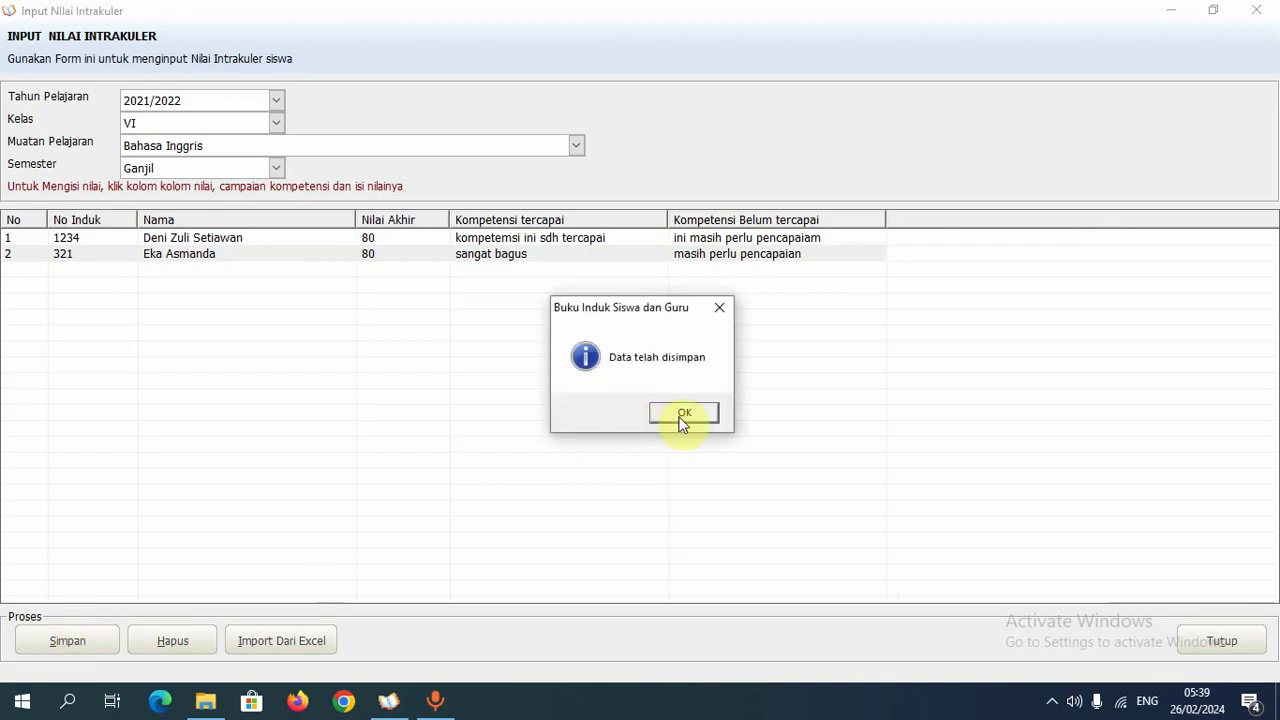
{"action": "left_click", "coordinate": [684, 418]}
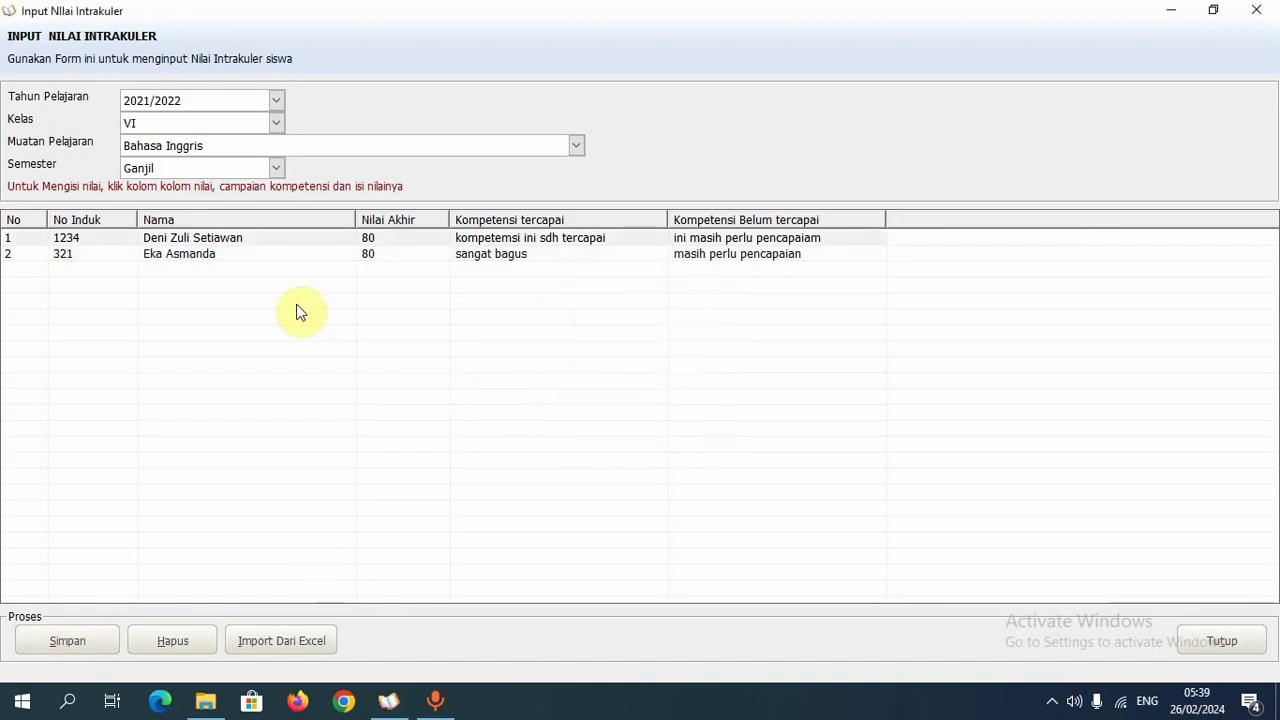
{"action": "left_click", "coordinate": [205, 256]}
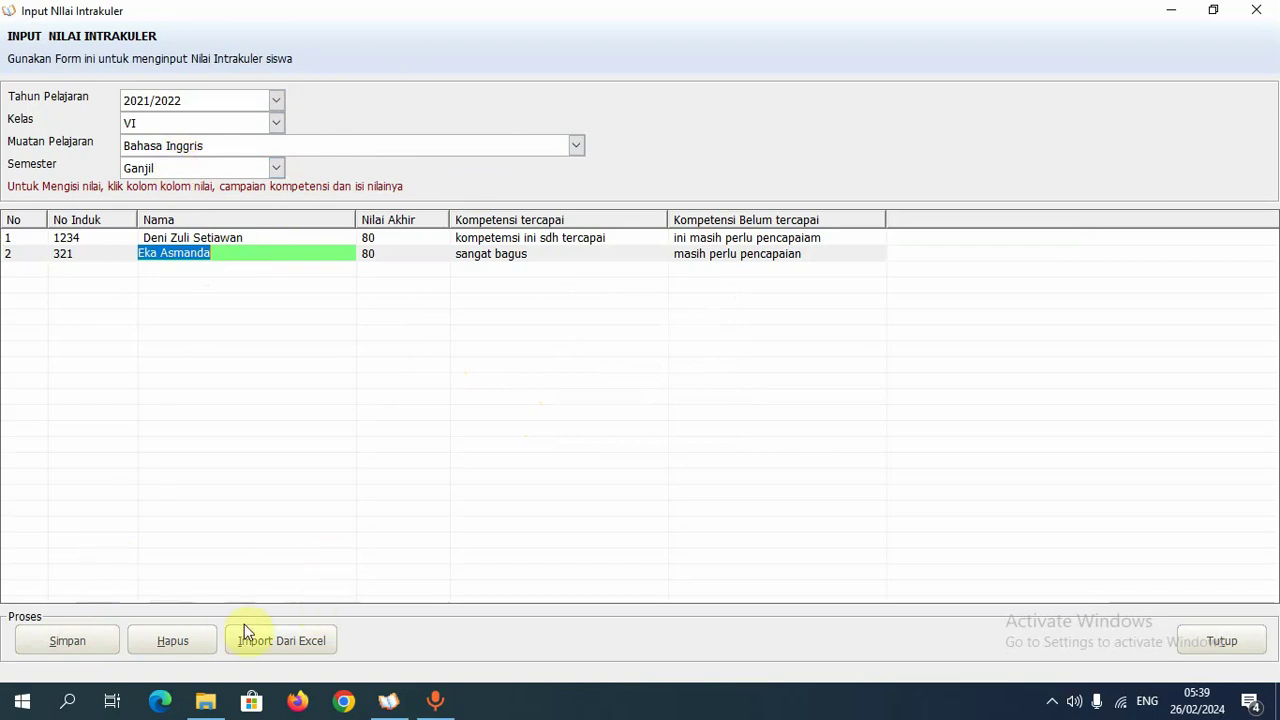
{"action": "left_click", "coordinate": [1216, 645]}
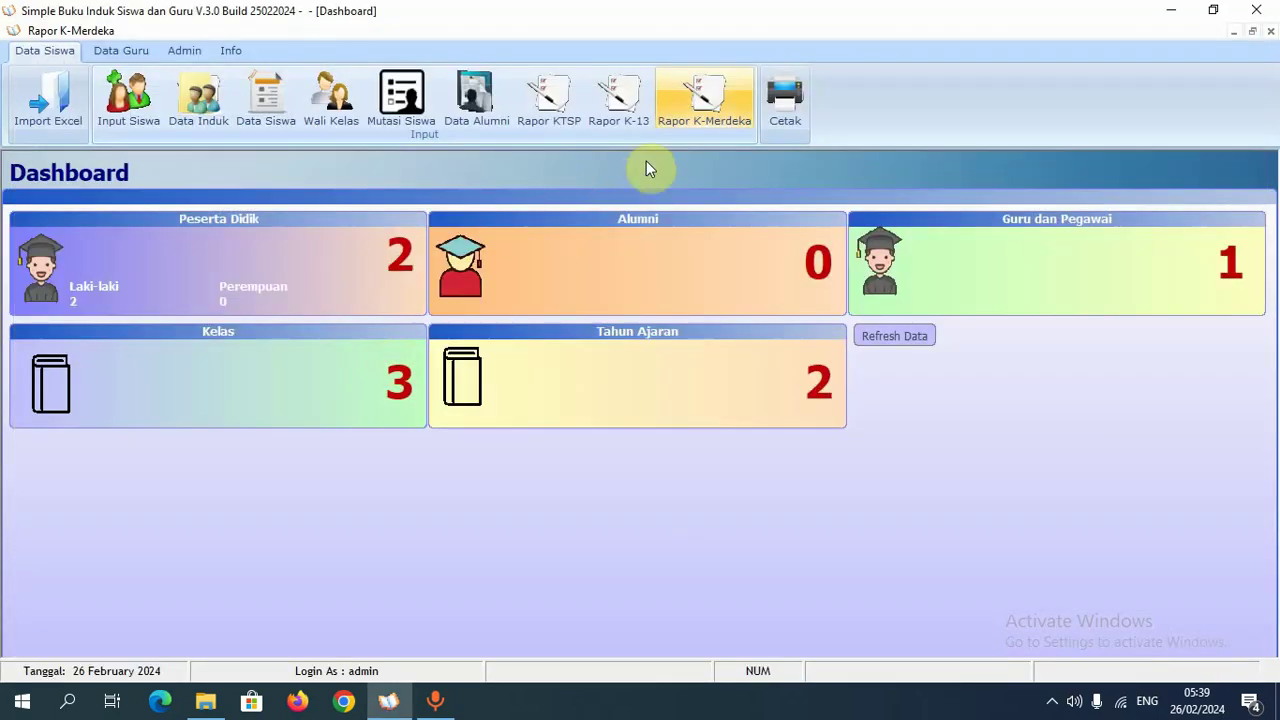
- Reopen the K-Merdeka grade entry form and review the saved grades for class VI, subject Bahasa Inggris, semester Ganjil
{"action": "left_click", "coordinate": [705, 105]}
{"action": "left_click", "coordinate": [740, 134]}
{"action": "left_click", "coordinate": [205, 126]}
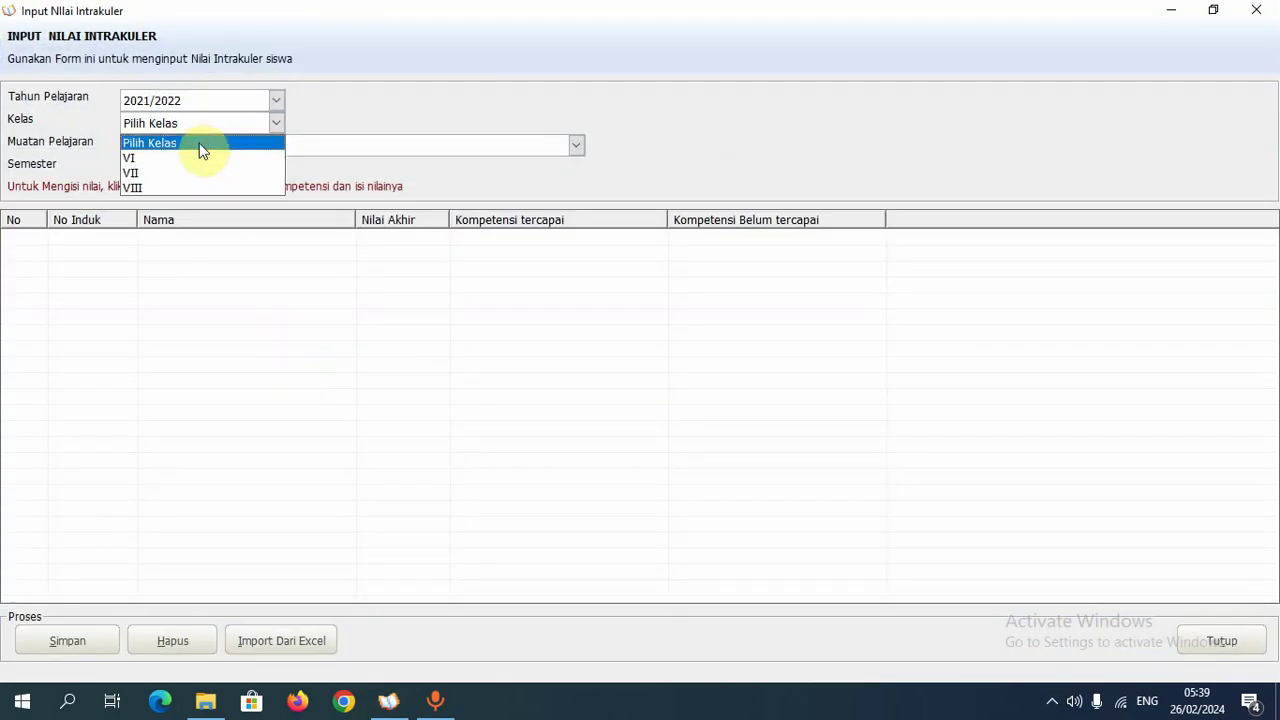
{"action": "left_click", "coordinate": [200, 158]}
{"action": "left_click", "coordinate": [197, 145]}
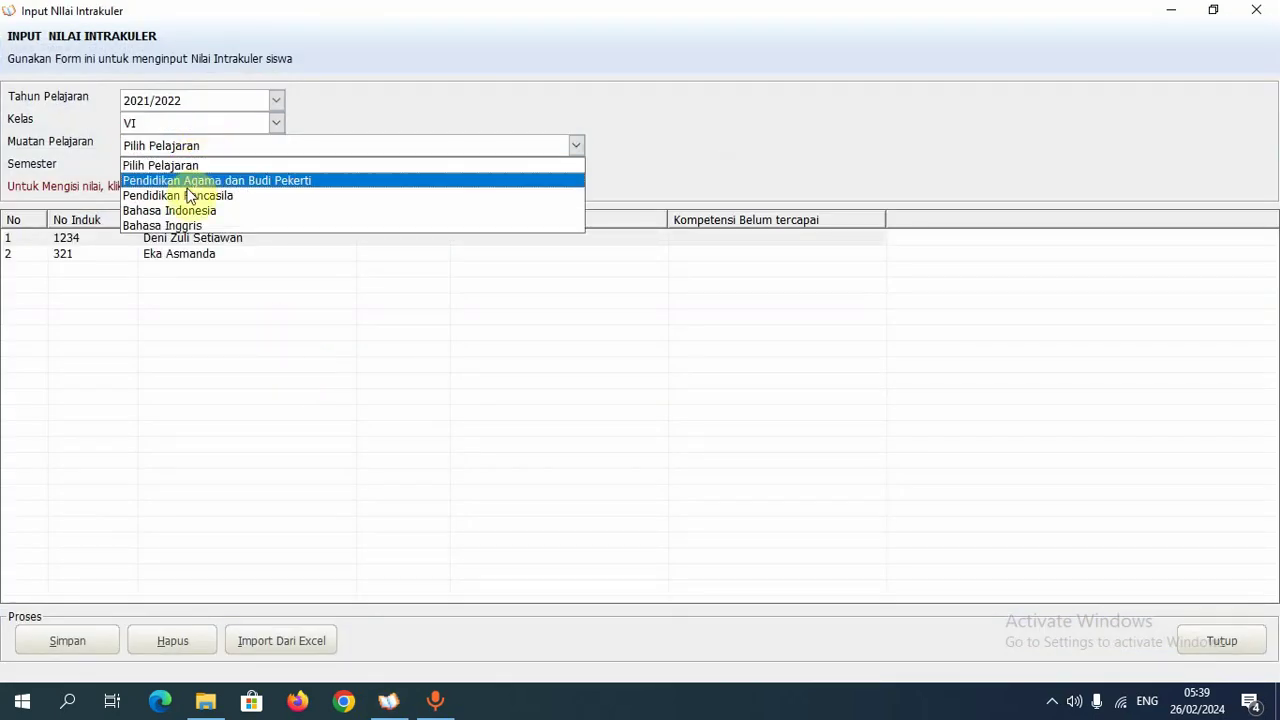
{"action": "left_click", "coordinate": [236, 225]}
{"action": "left_click", "coordinate": [240, 168]}
{"action": "left_click", "coordinate": [225, 205]}
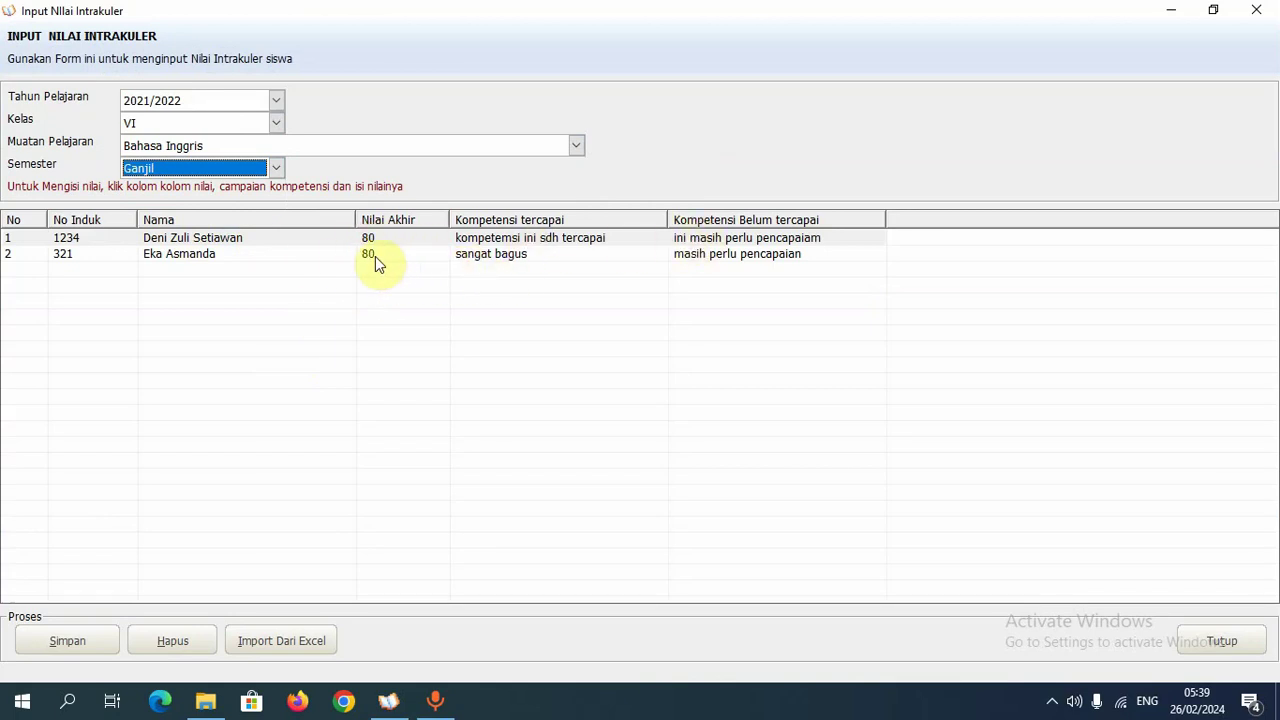
{"action": "triple_click", "coordinate": [181, 258]}
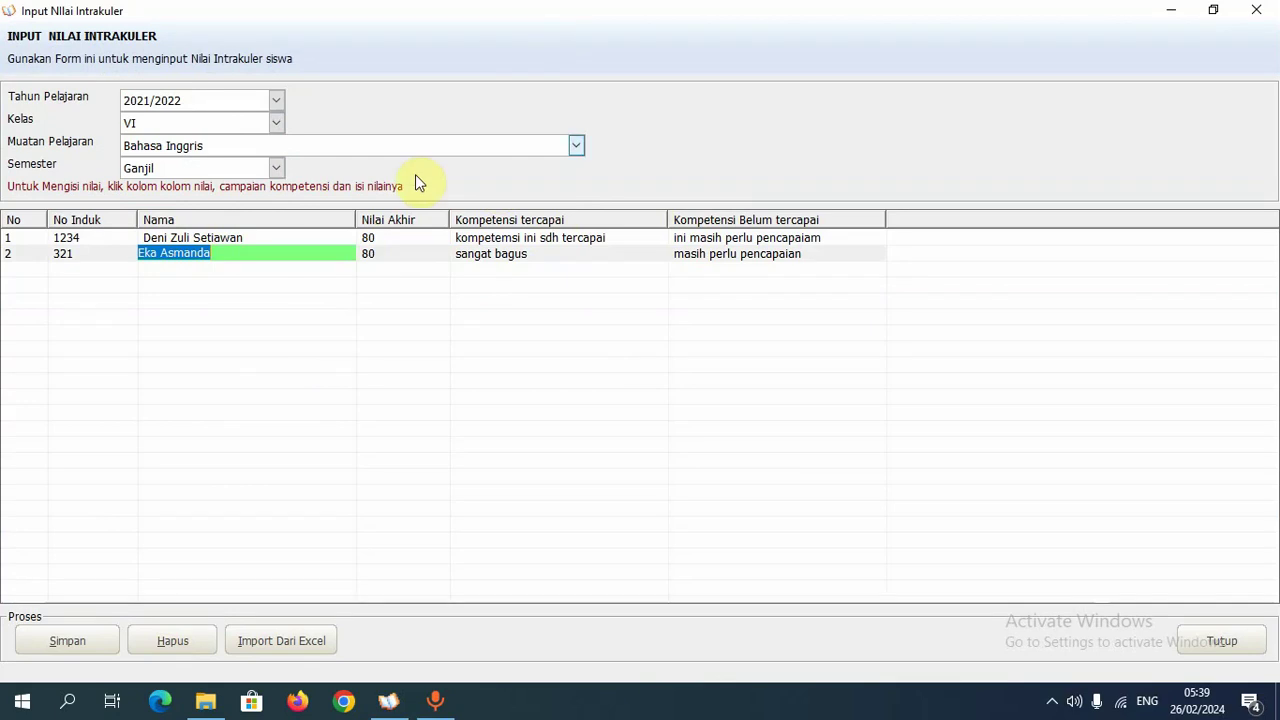
{"action": "left_click", "coordinate": [322, 241]}
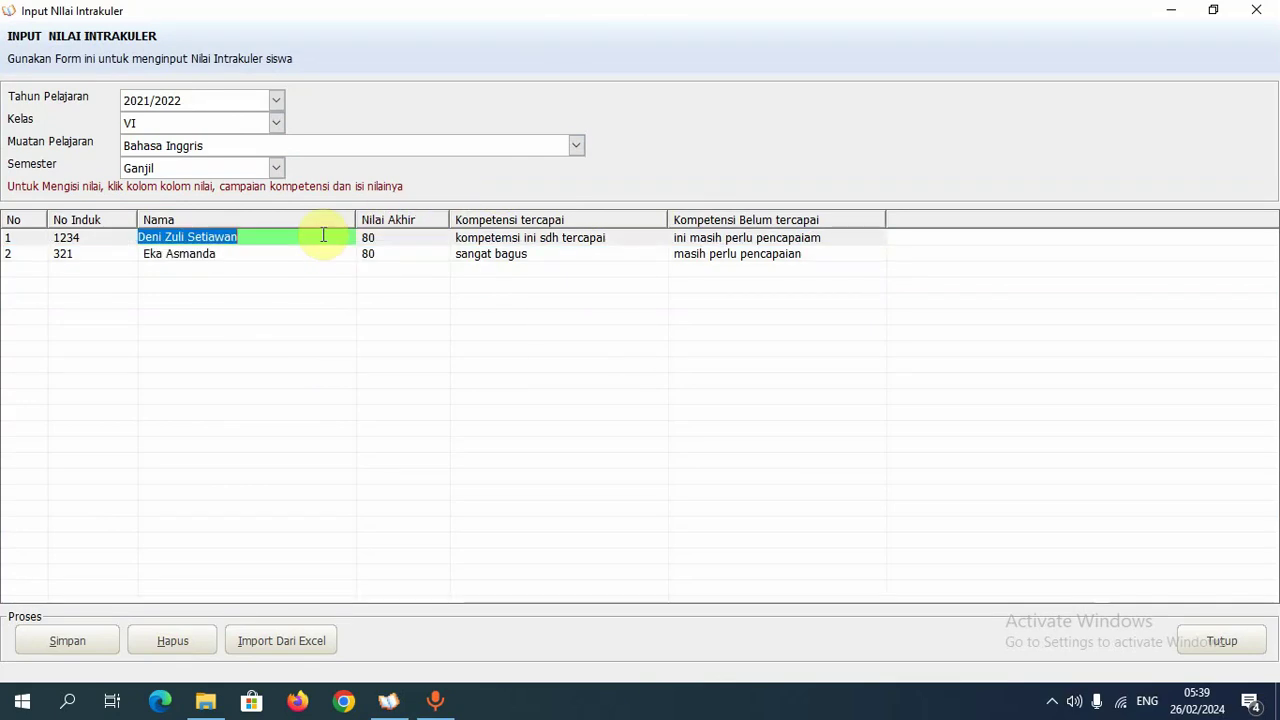
{"action": "left_click", "coordinate": [309, 343]}
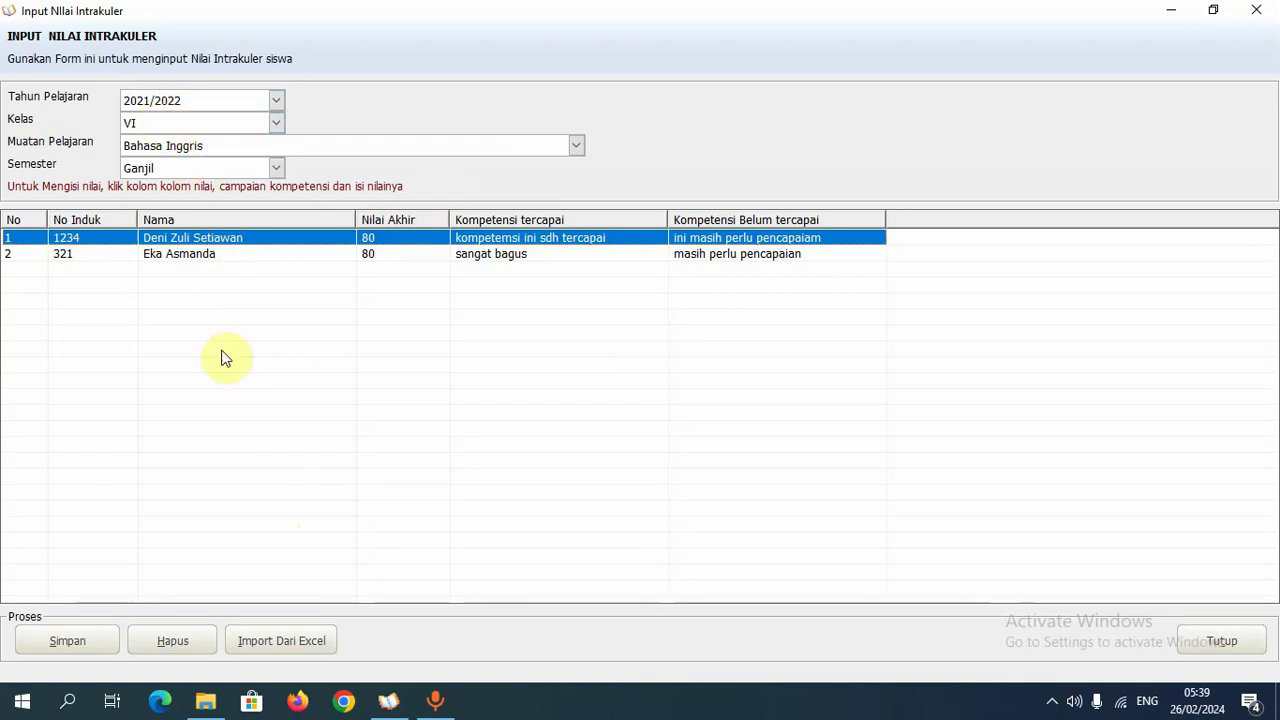
- Open the Excel grade import and set it to year 2021/2022, class VI and subject Pendidikan Agama dan Budi Pekerti
{"action": "left_click", "coordinate": [280, 645]}
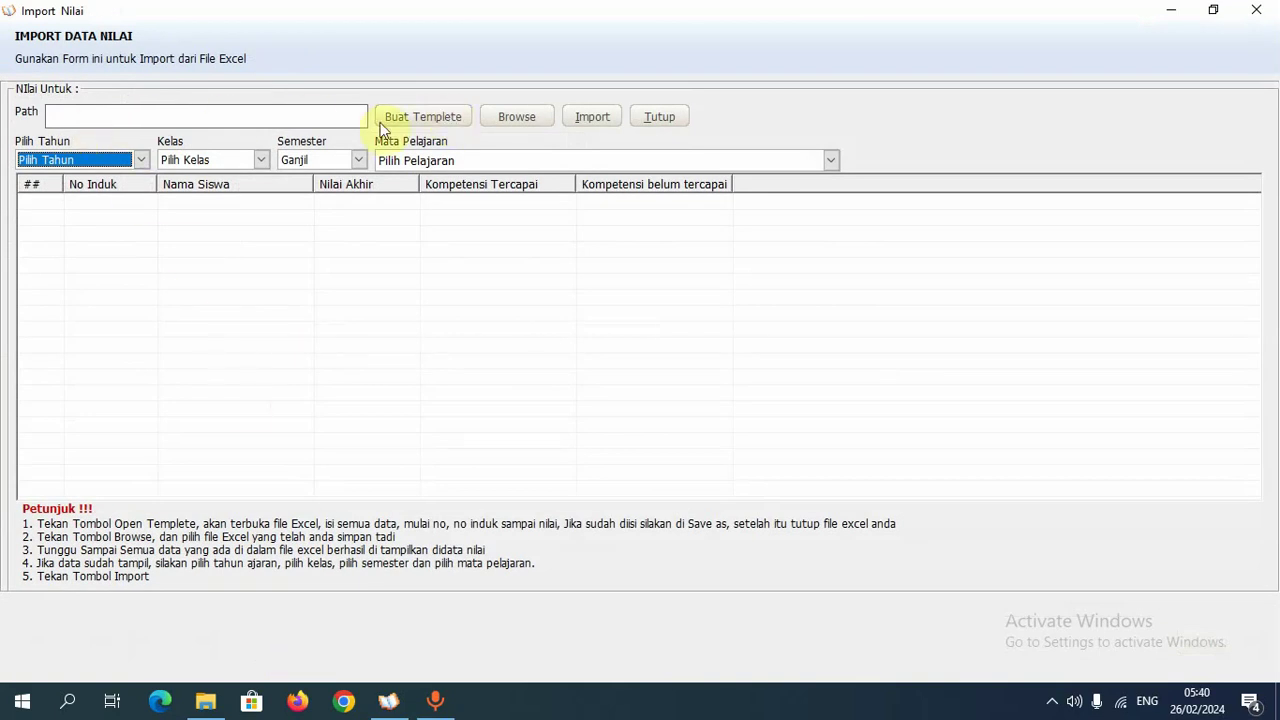
{"action": "left_click", "coordinate": [128, 160]}
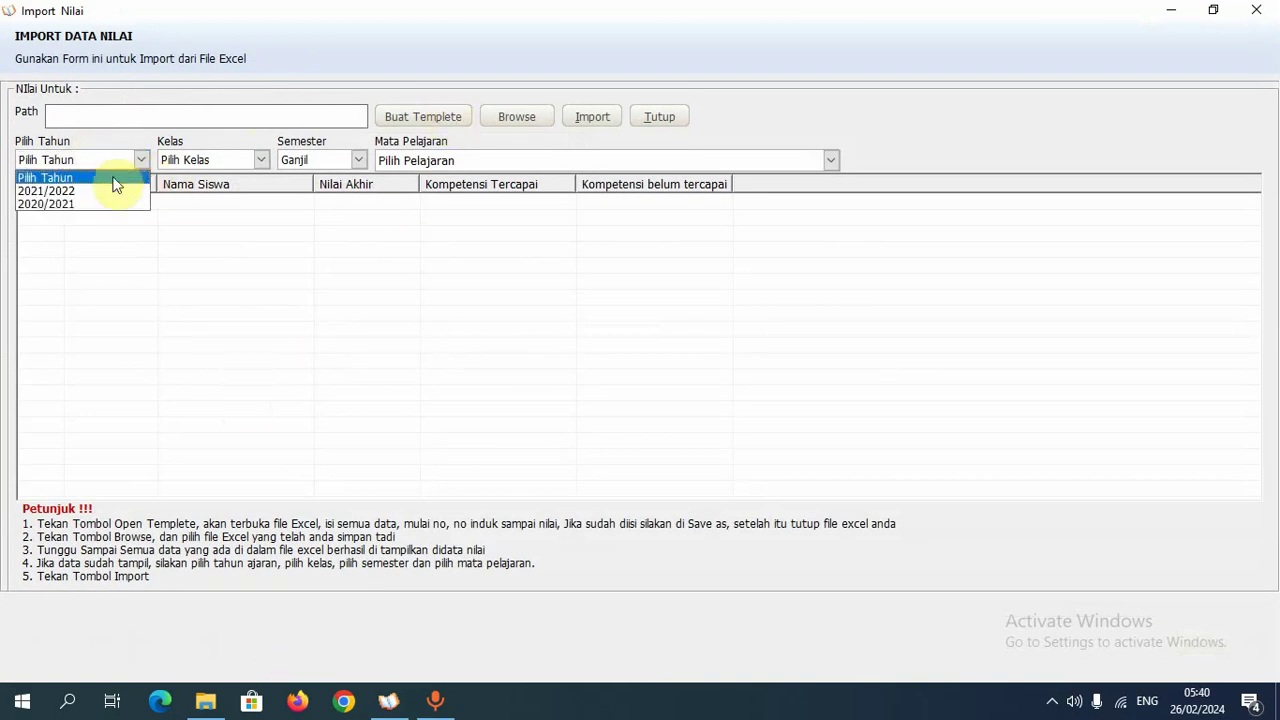
{"action": "left_click", "coordinate": [106, 191]}
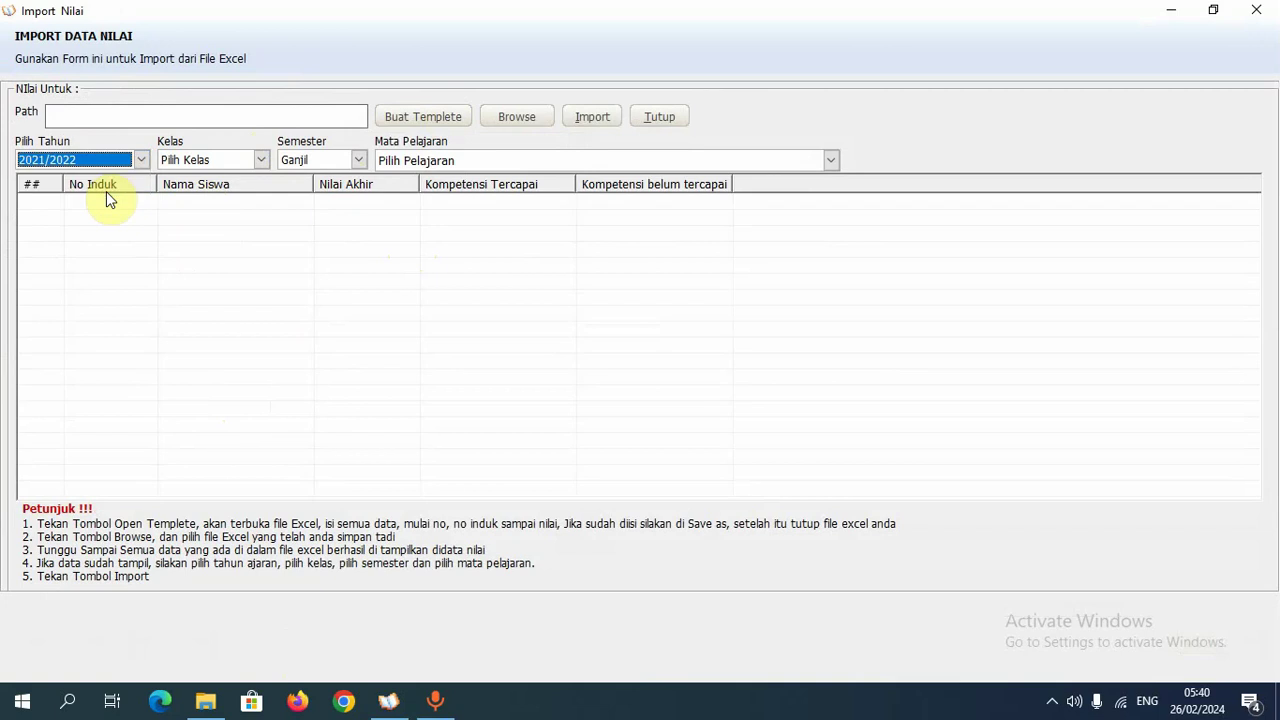
{"action": "left_click", "coordinate": [195, 160]}
{"action": "left_click", "coordinate": [192, 189]}
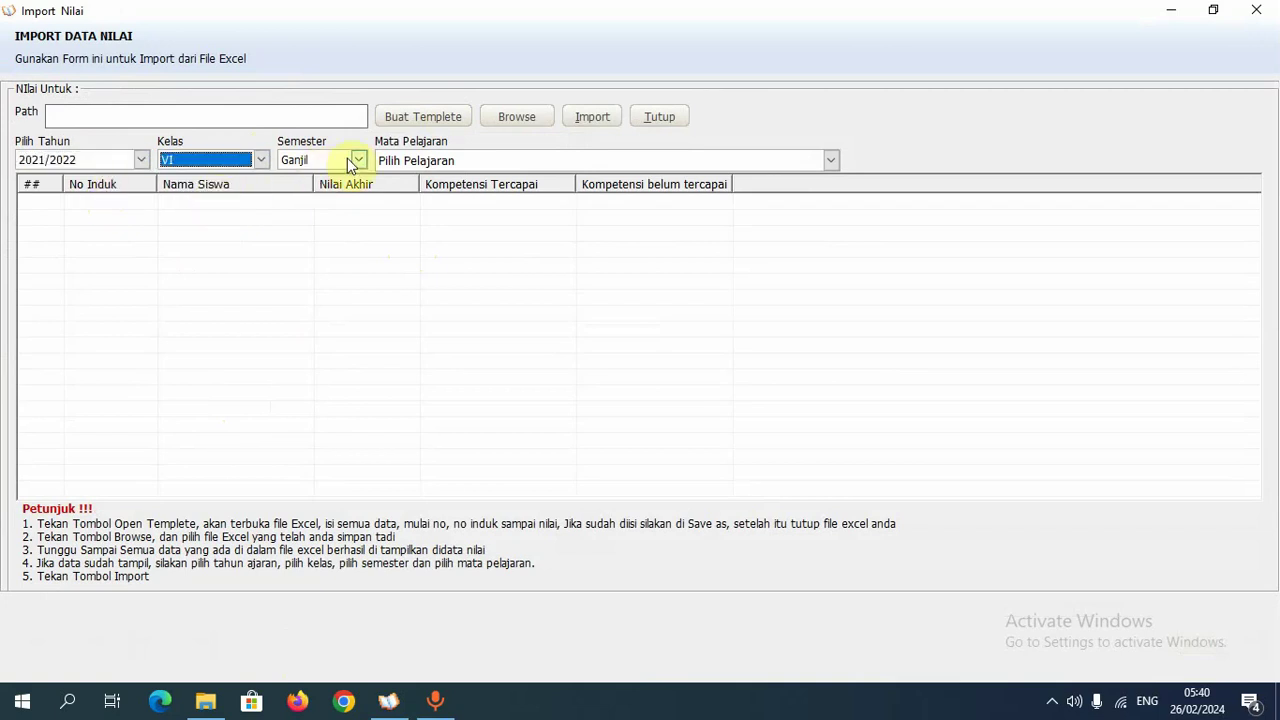
{"action": "left_click", "coordinate": [430, 160]}
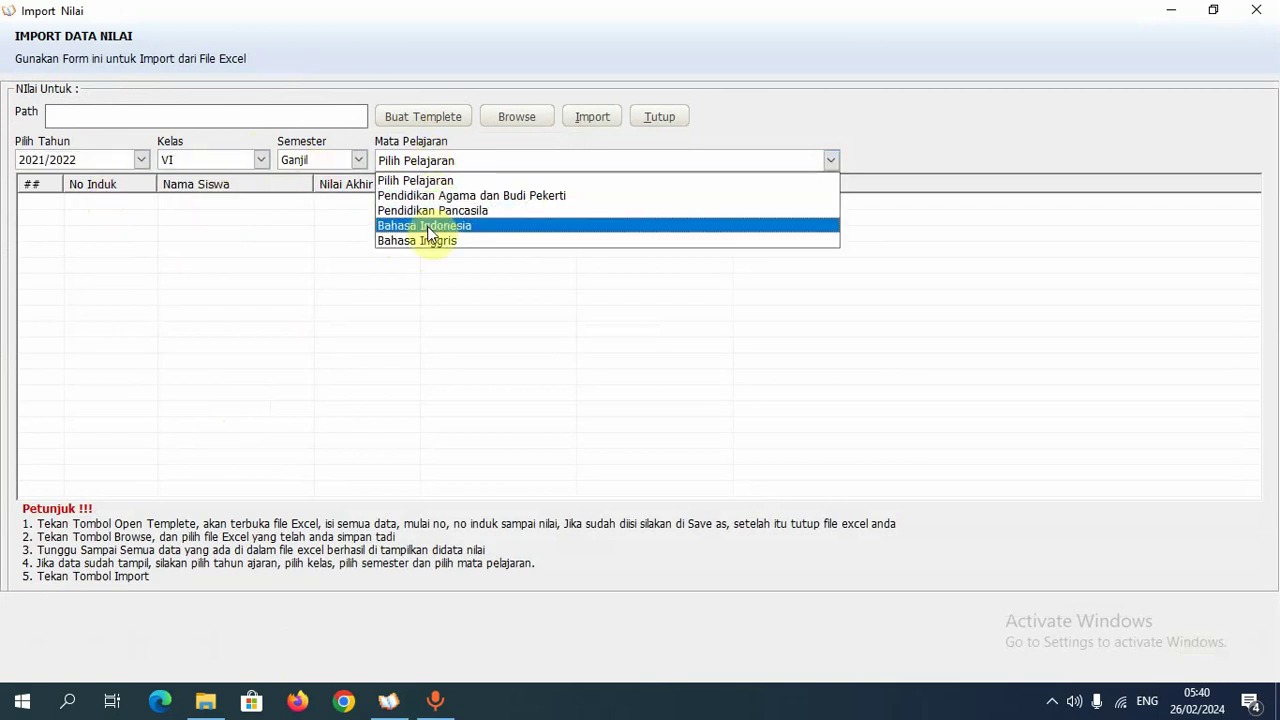
{"action": "left_click", "coordinate": [538, 196]}
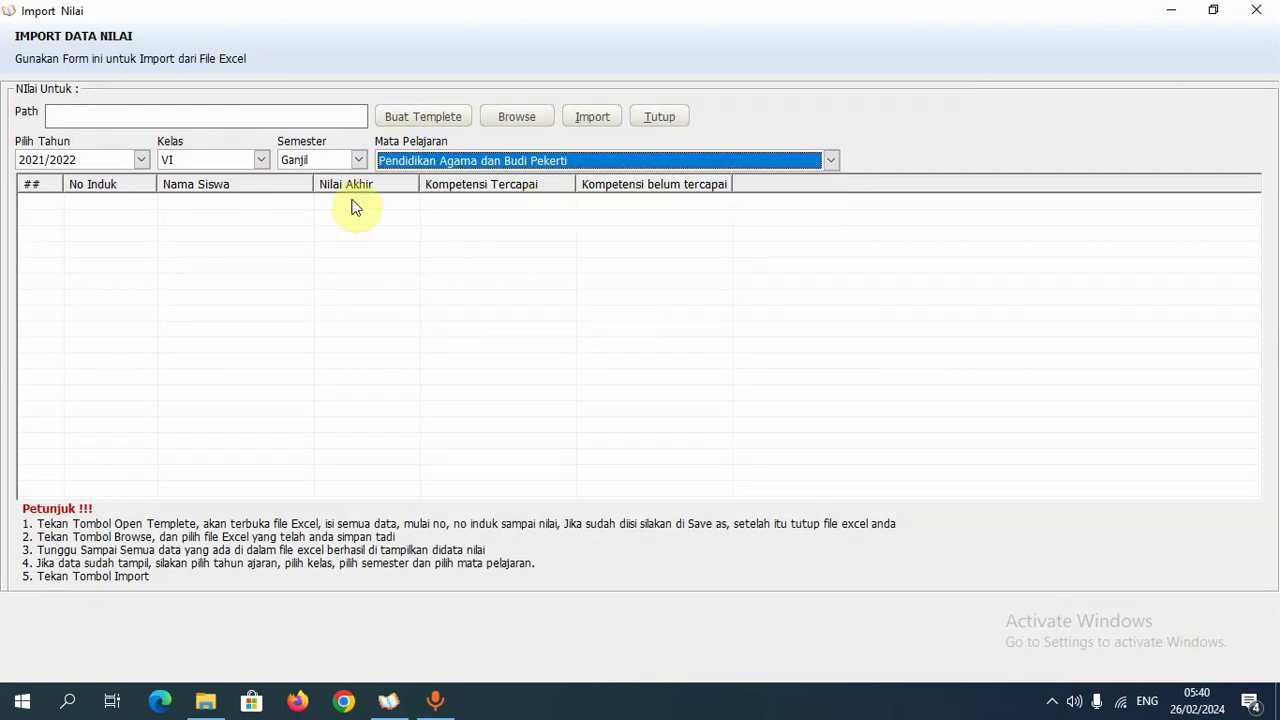
- Generate the Excel grade template for the chosen class and switch to the new workbook in Excel
{"action": "left_click", "coordinate": [425, 120]}
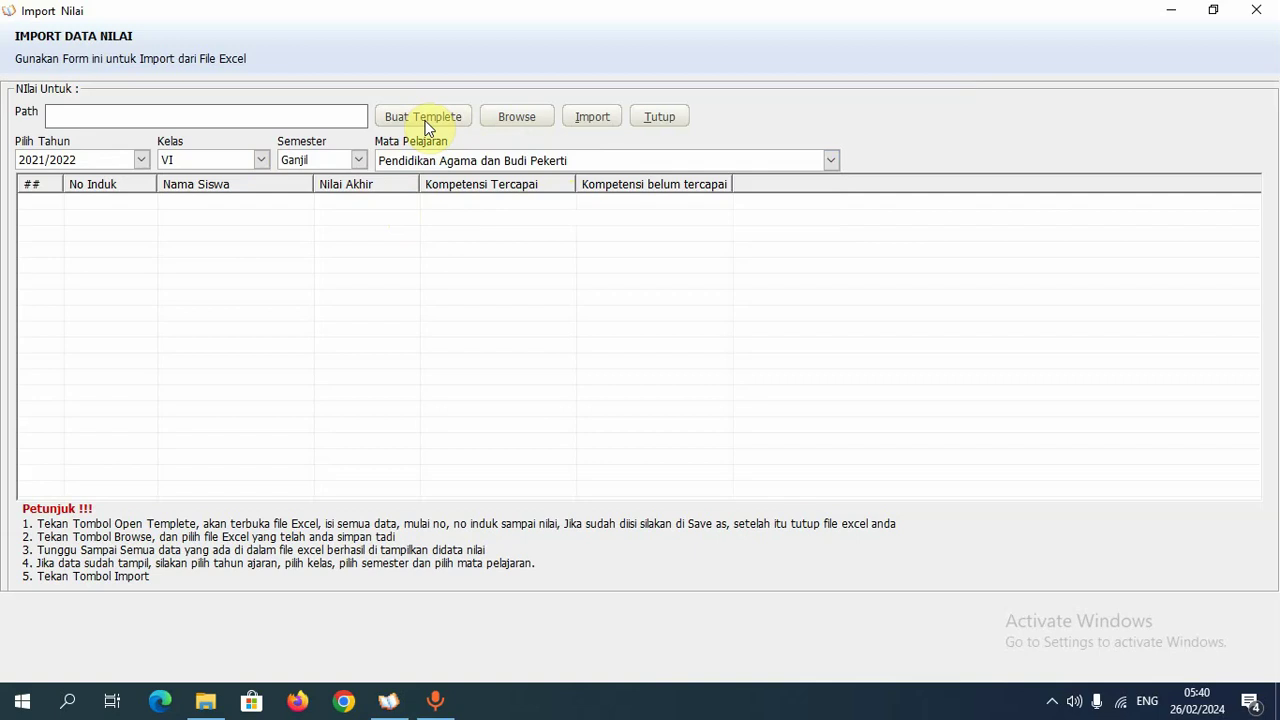
{"action": "left_click", "coordinate": [427, 120]}
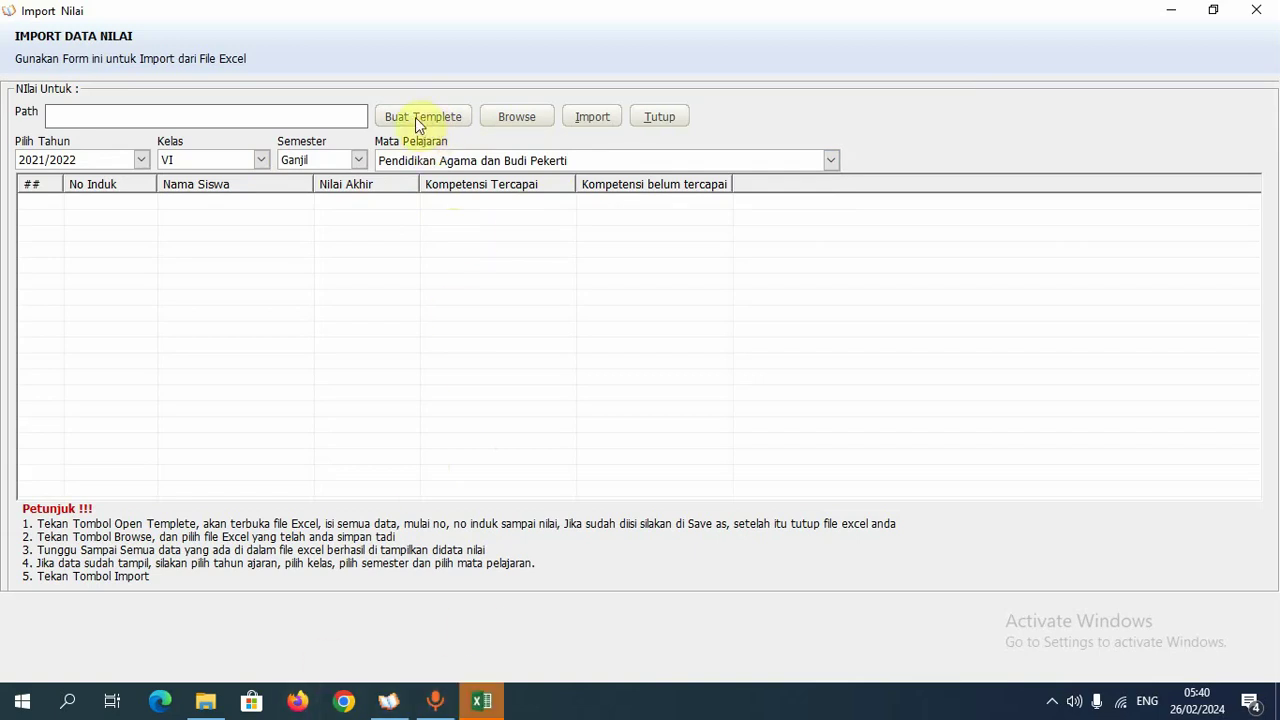
{"action": "mouse_move", "coordinate": [480, 698]}
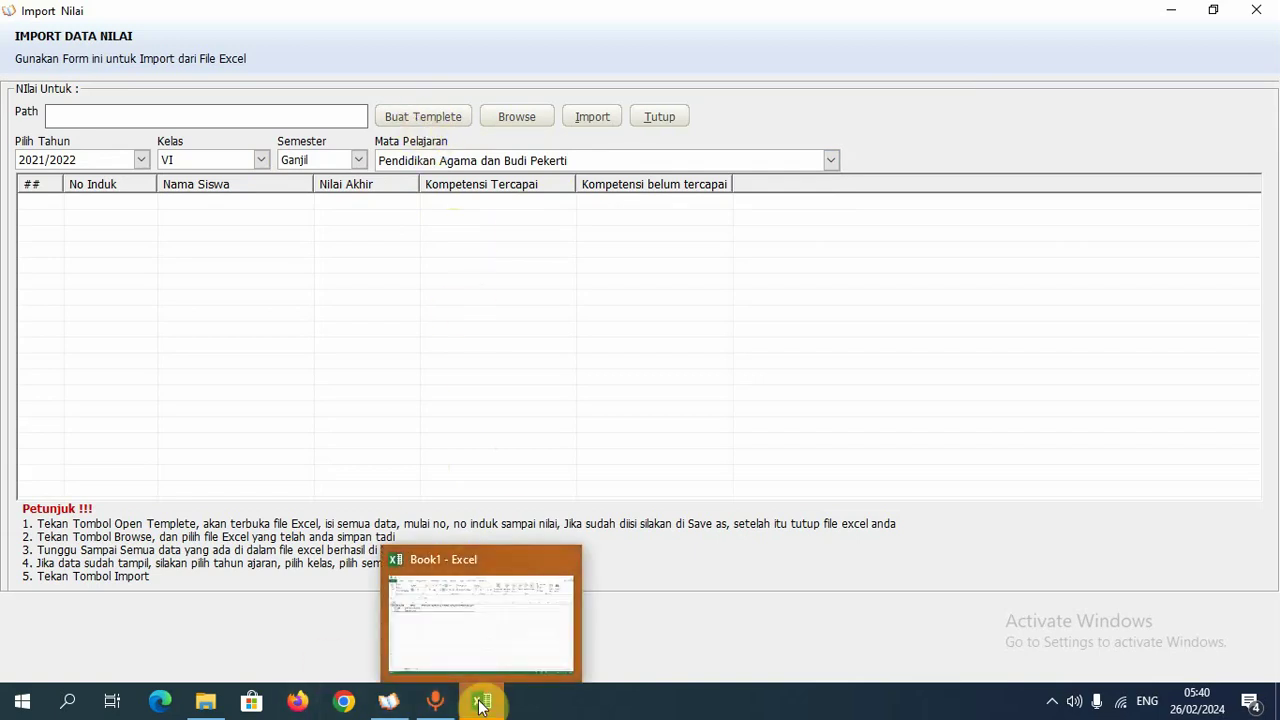
{"action": "left_click", "coordinate": [482, 649]}
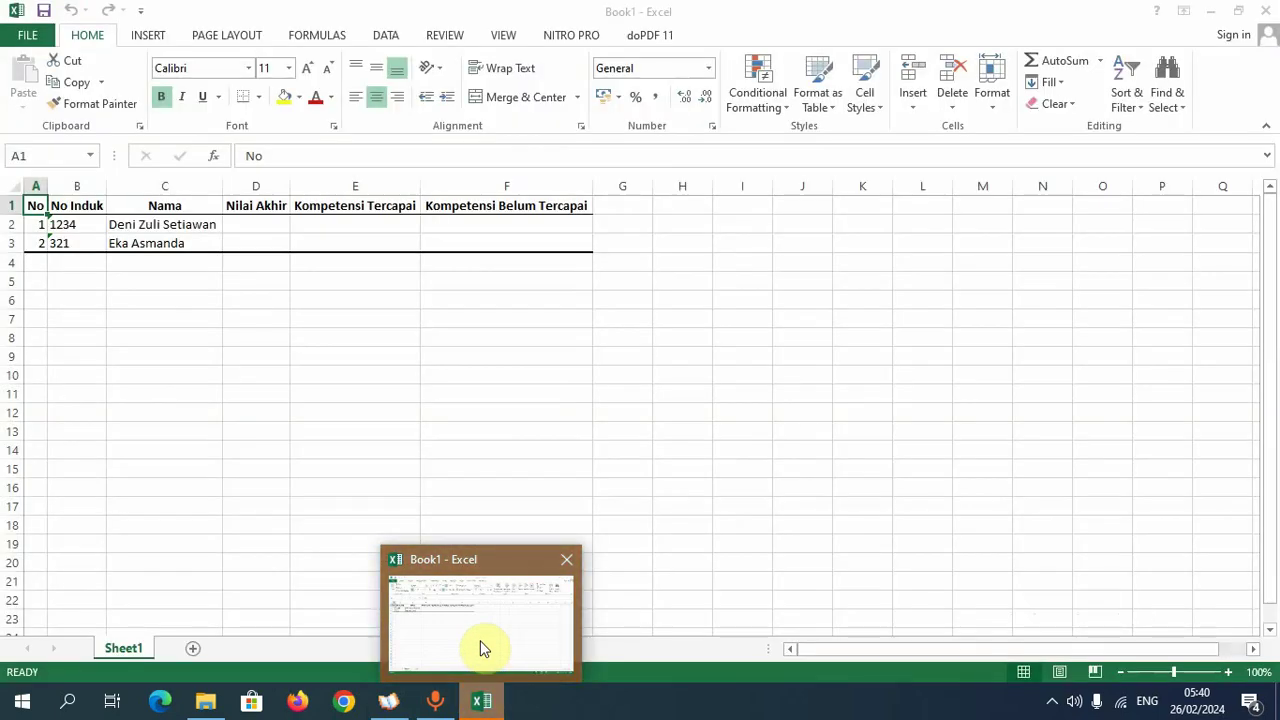
- Enter the Nilai Akhir grades in the template: 90 for the first student and 85 for the second
{"action": "left_click", "coordinate": [481, 647]}
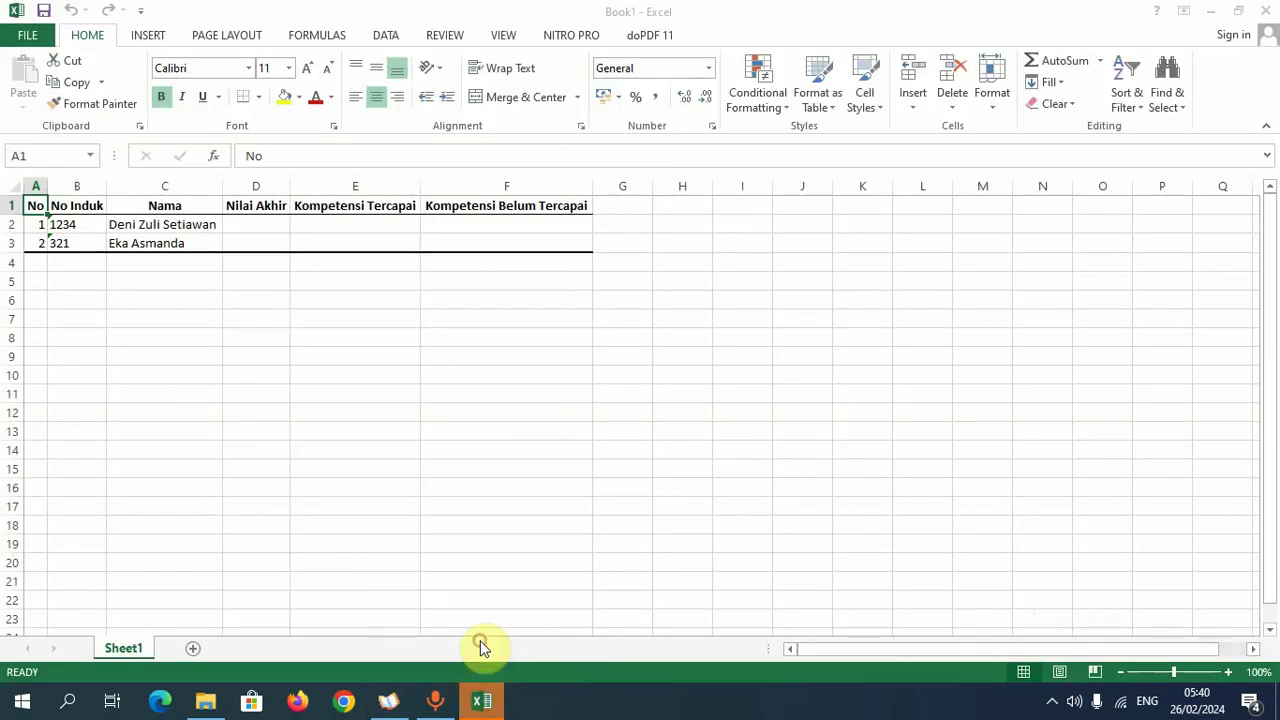
{"action": "left_click", "coordinate": [170, 318]}
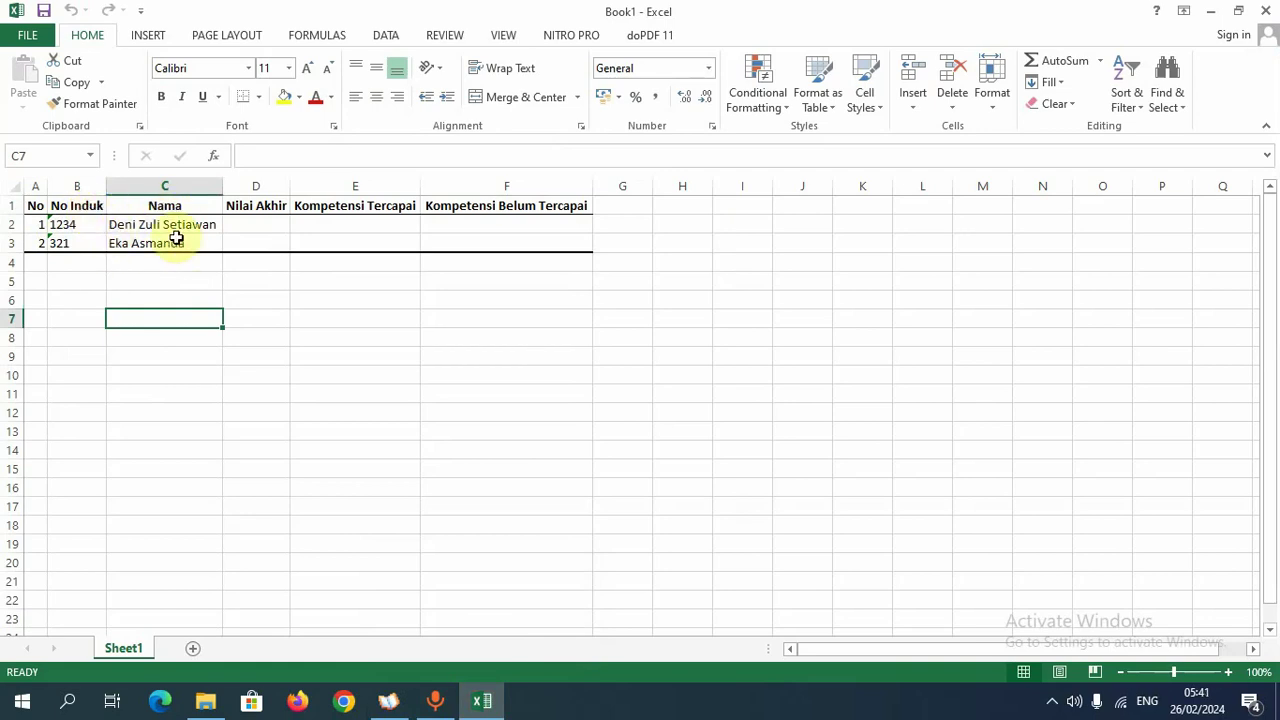
{"action": "left_click", "coordinate": [277, 224]}
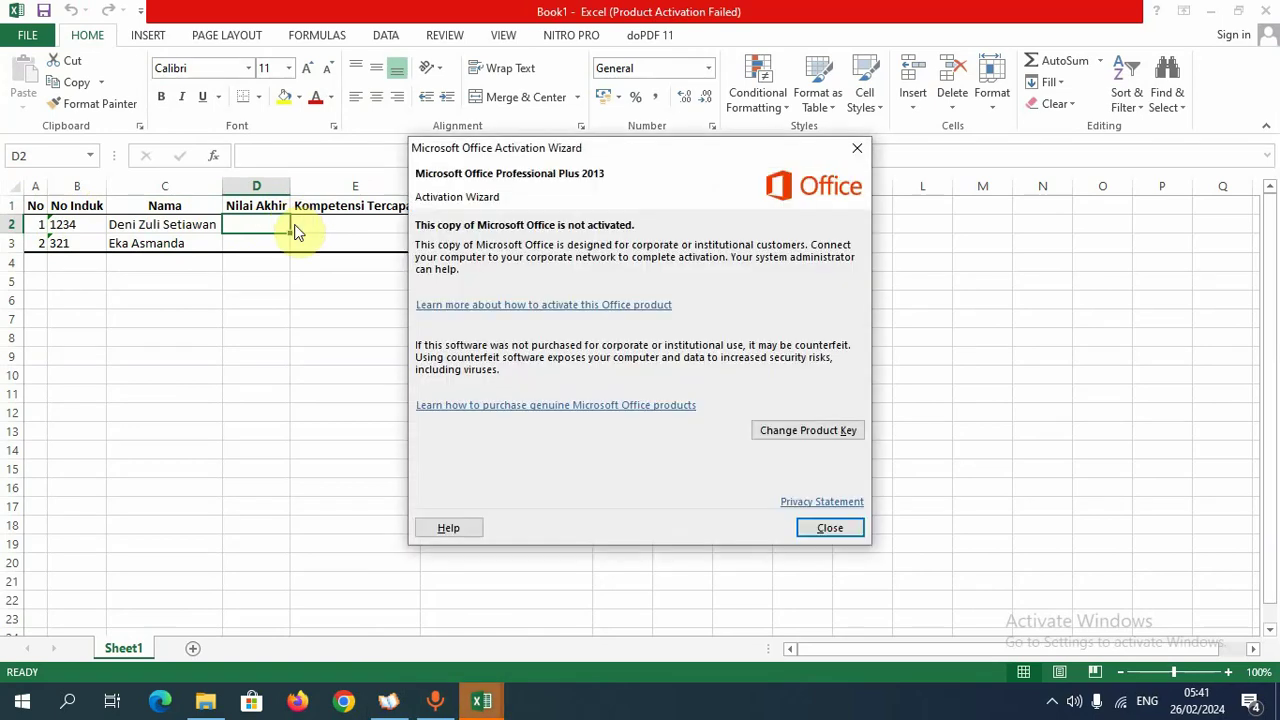
{"action": "left_click", "coordinate": [821, 533]}
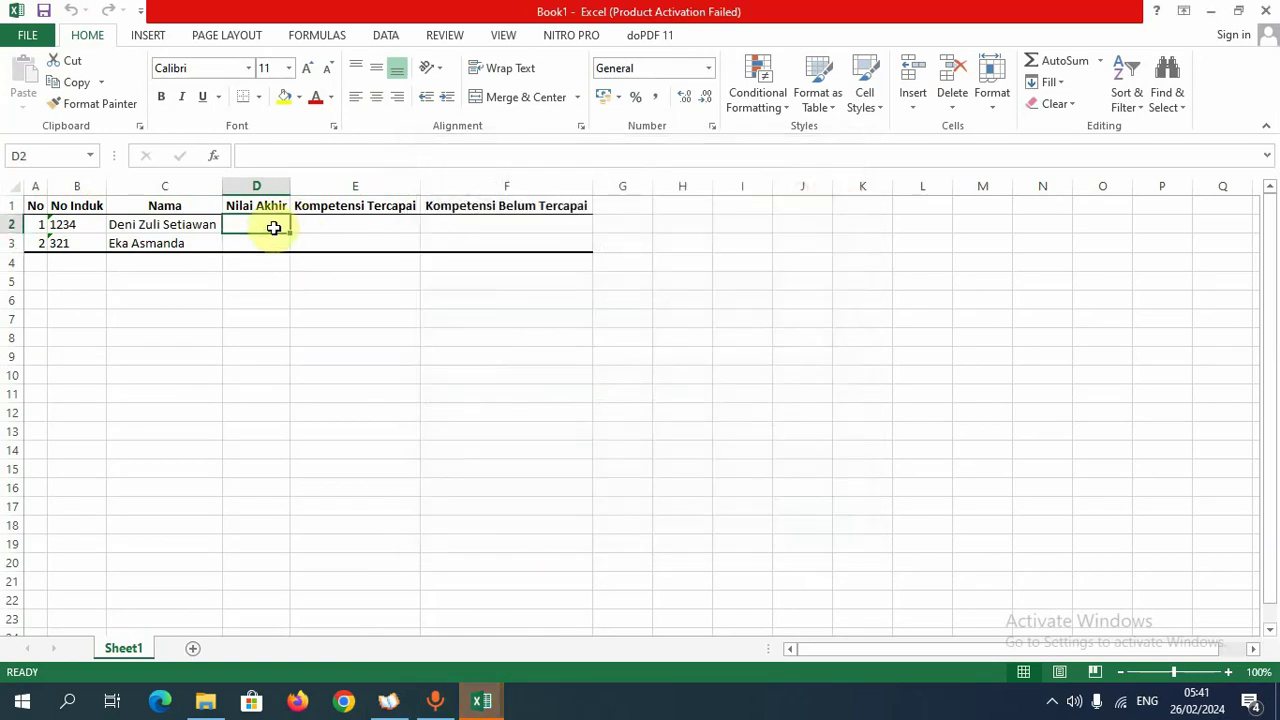
{"action": "type", "text": "90"}
{"action": "left_click", "coordinate": [273, 244]}
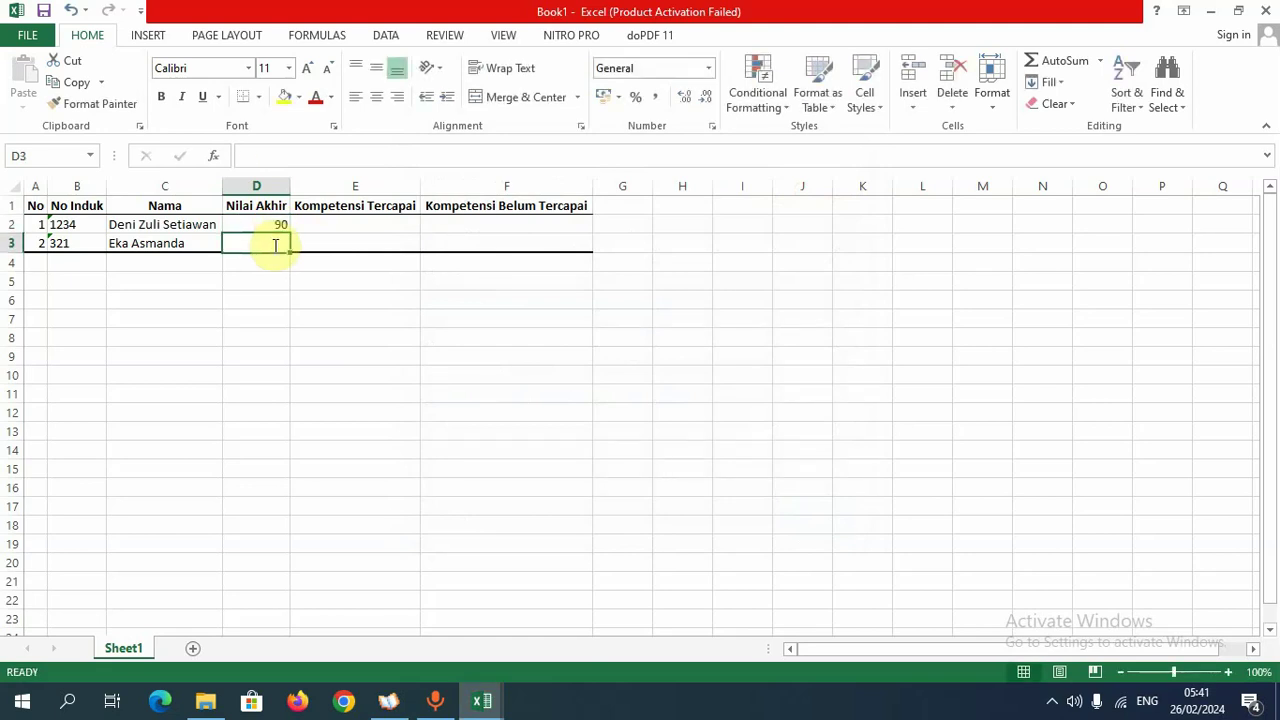
{"action": "type", "text": "1"}
{"action": "type", "text": "85"}
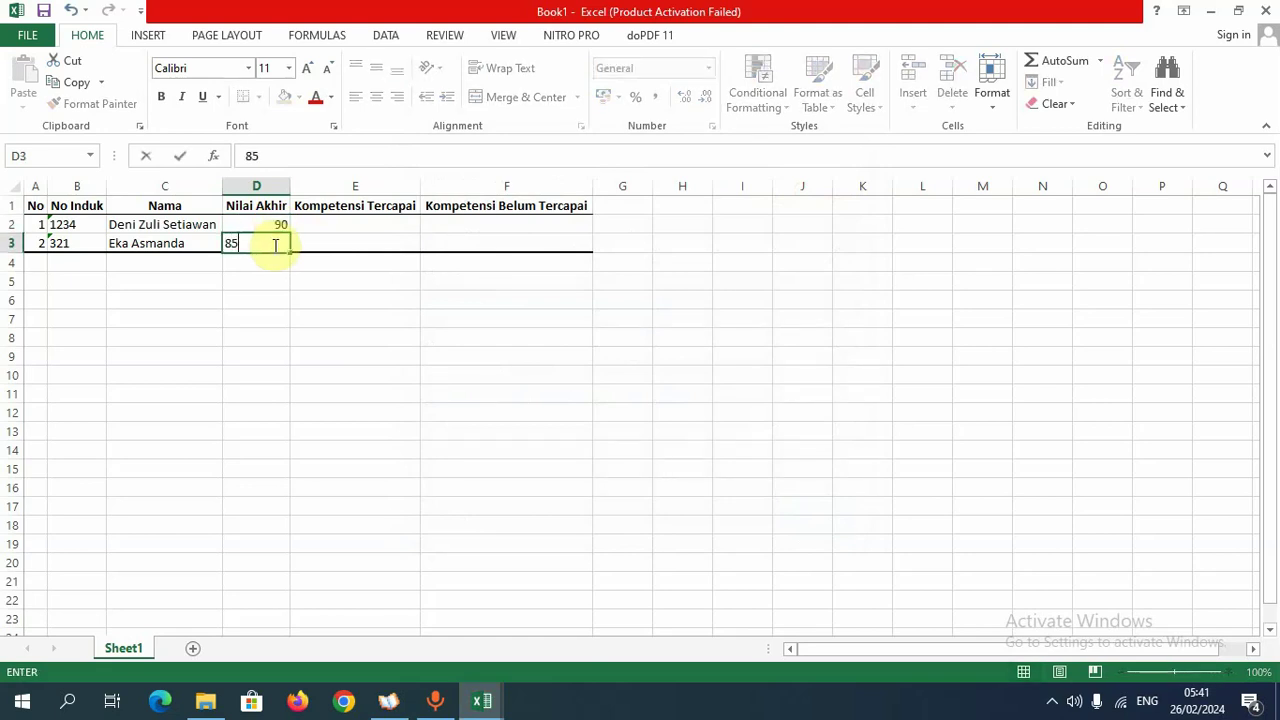
- Fill Kompetensi Tercapai with "sdh tercapai" for both students
{"action": "left_click", "coordinate": [343, 225]}
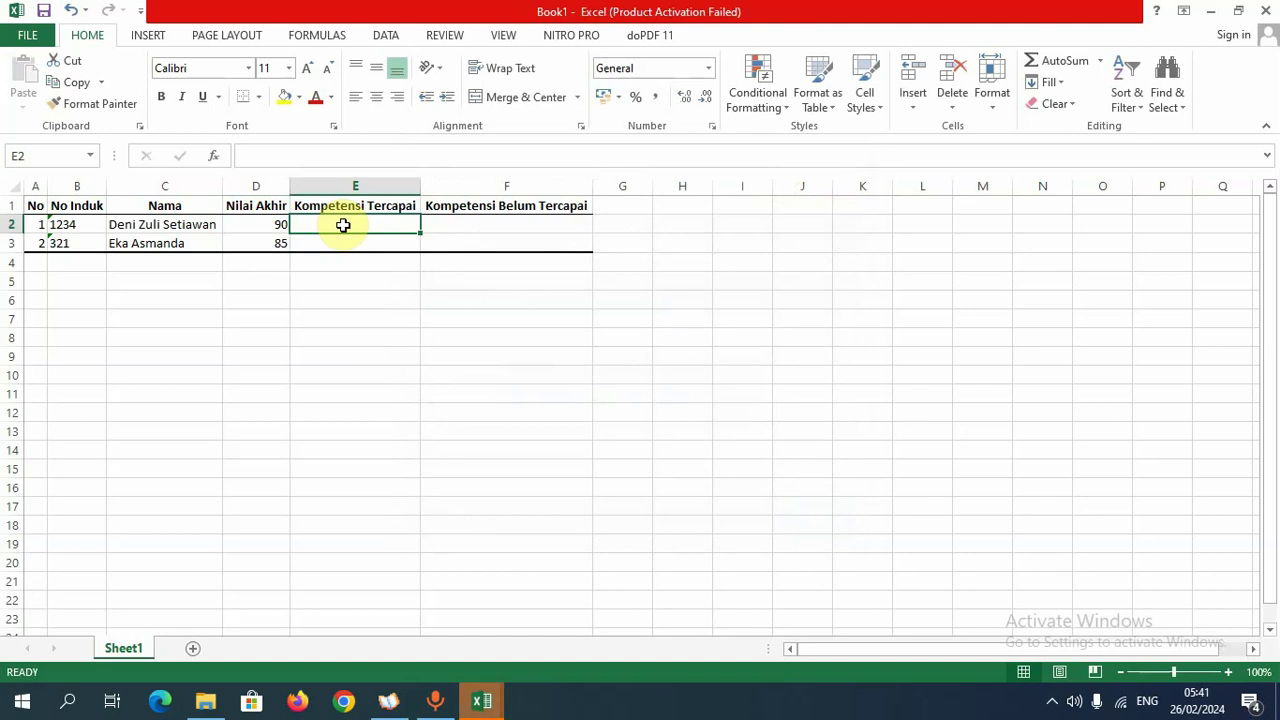
{"action": "type", "text": "sdh tercapai"}
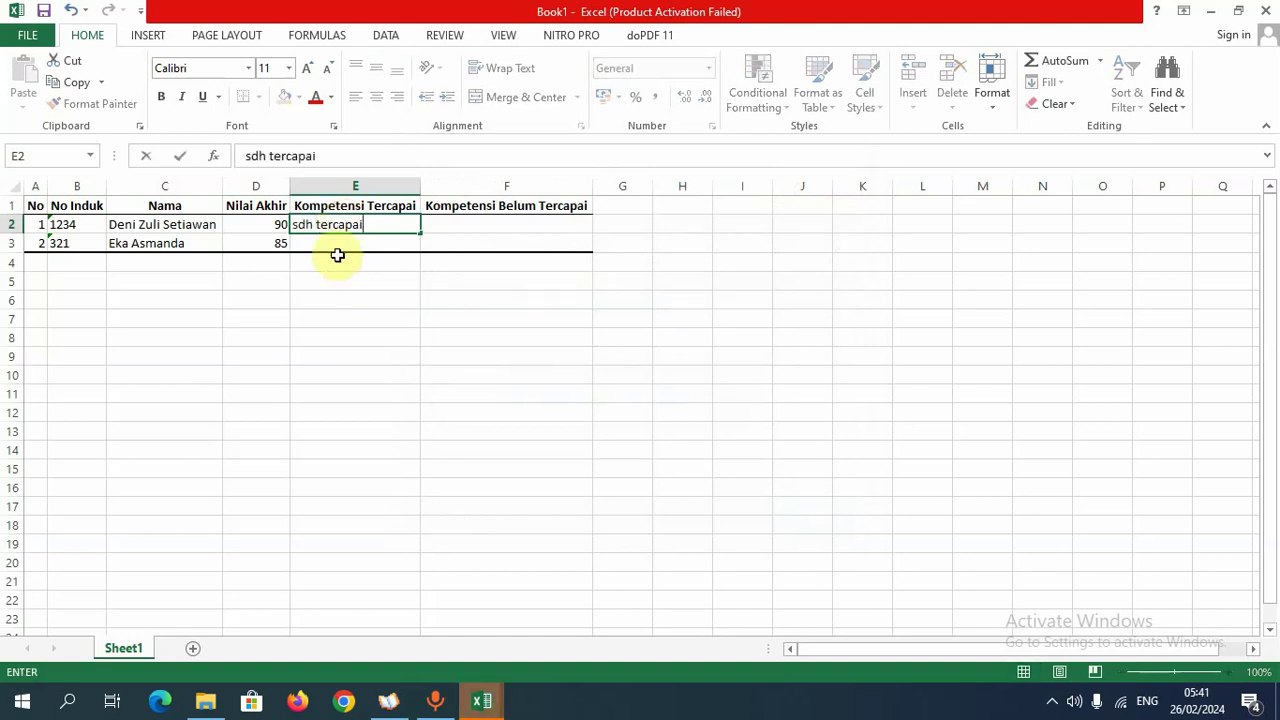
{"action": "left_click", "coordinate": [353, 245]}
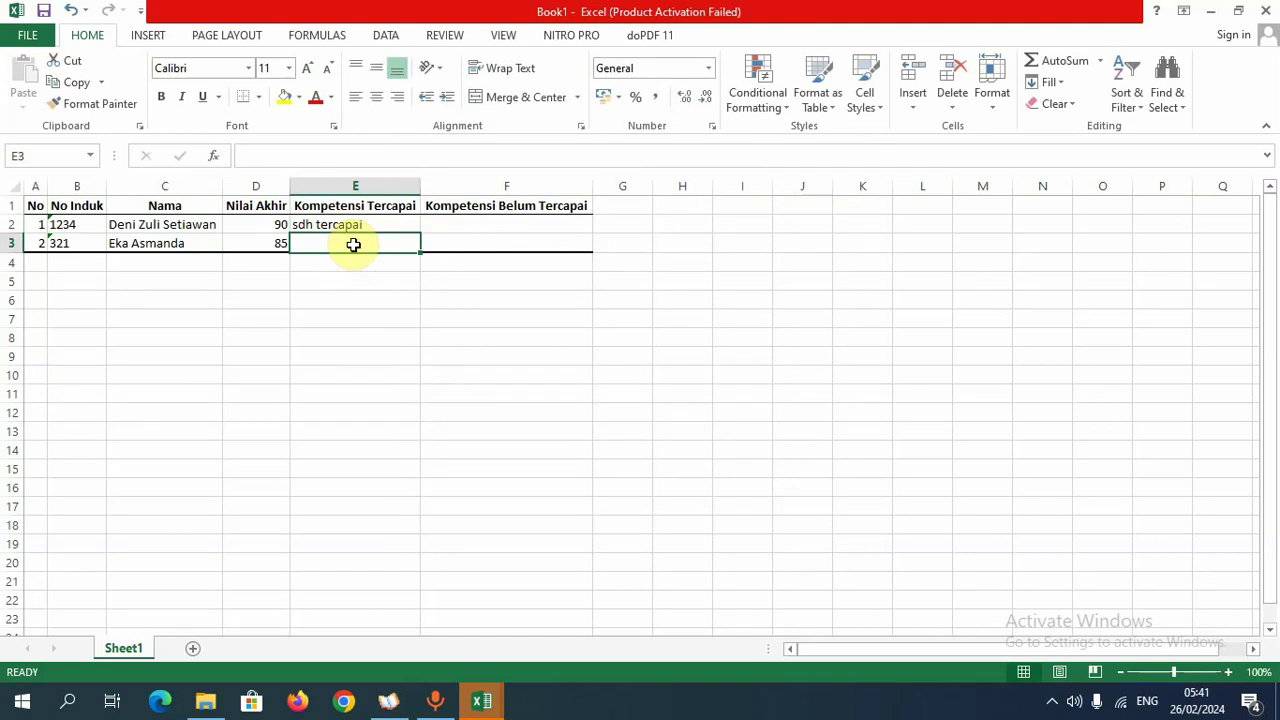
{"action": "type", "text": "s"}
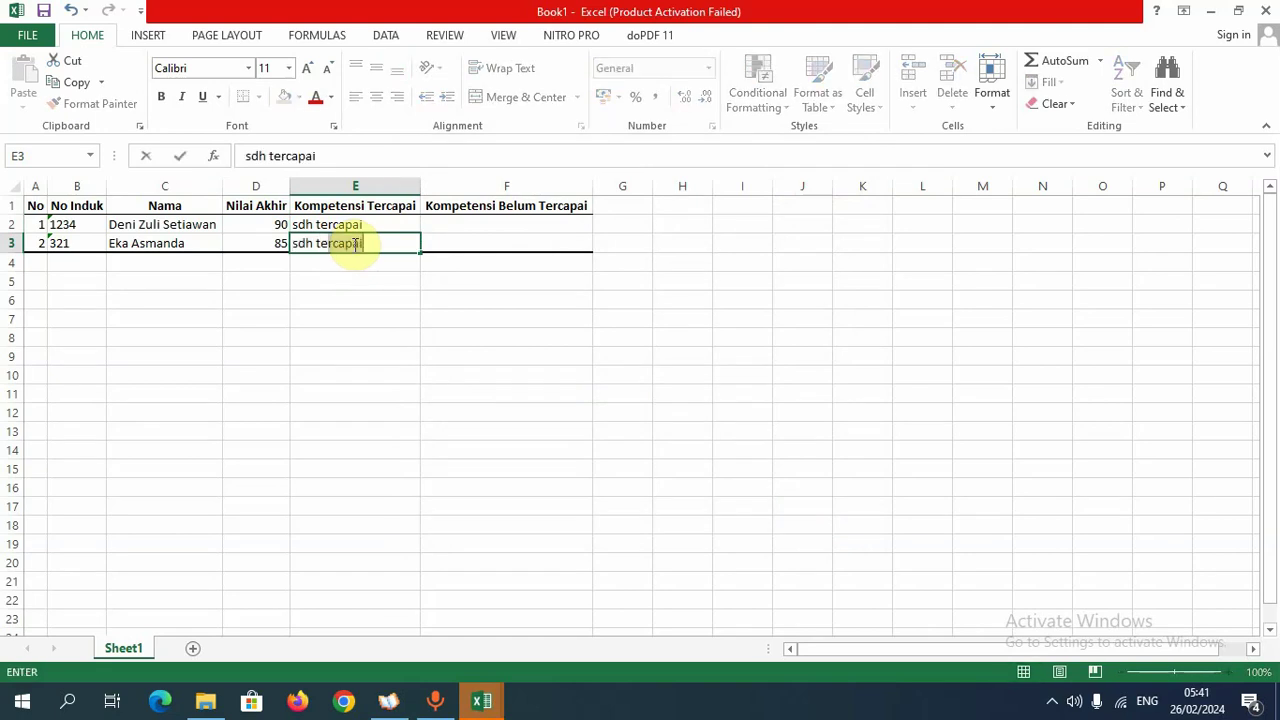
{"action": "key", "text": "BackSpace"}
{"action": "key", "text": "BackSpace"}
{"action": "key", "text": "BackSpace"}
{"action": "key", "text": "BackSpace"}
{"action": "key", "text": "BackSpace"}
{"action": "type", "text": "capai"}
- Enter "belum dan masih perlu pencapaian" as the first student's Kompetensi Belum Tercapai and copy it to the second student
{"action": "left_click", "coordinate": [473, 222]}
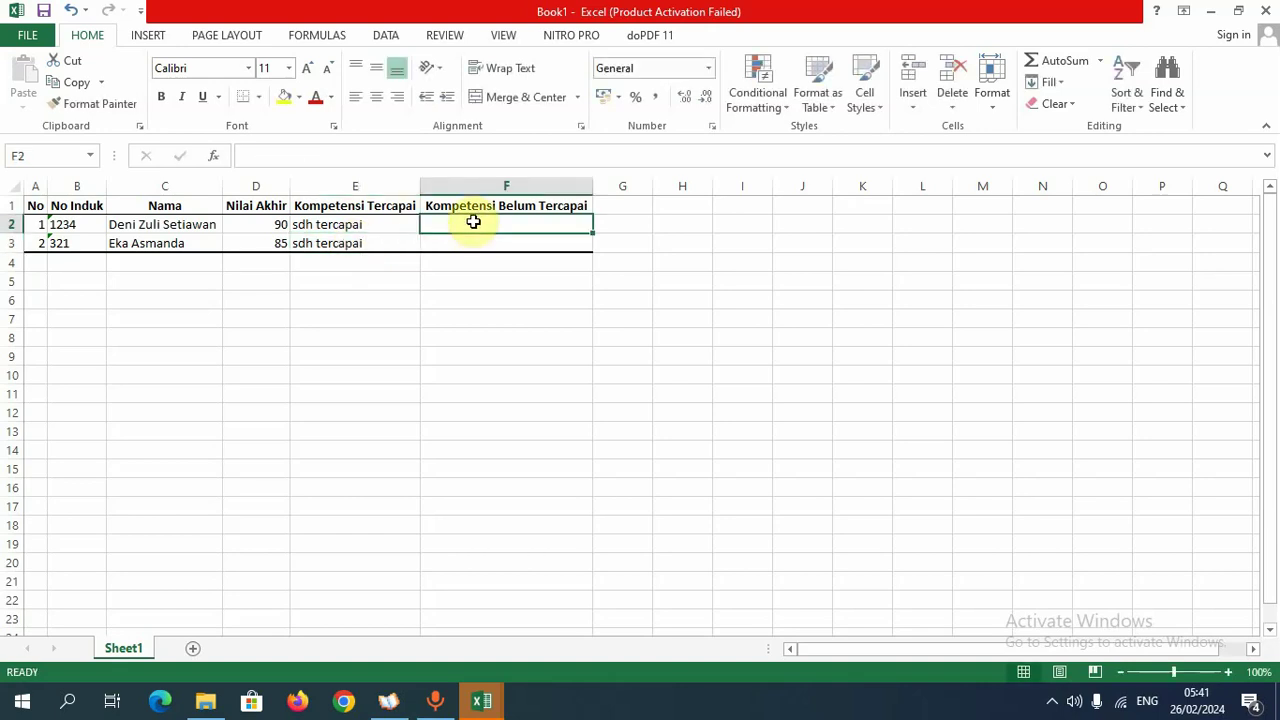
{"action": "type", "text": "belum"}
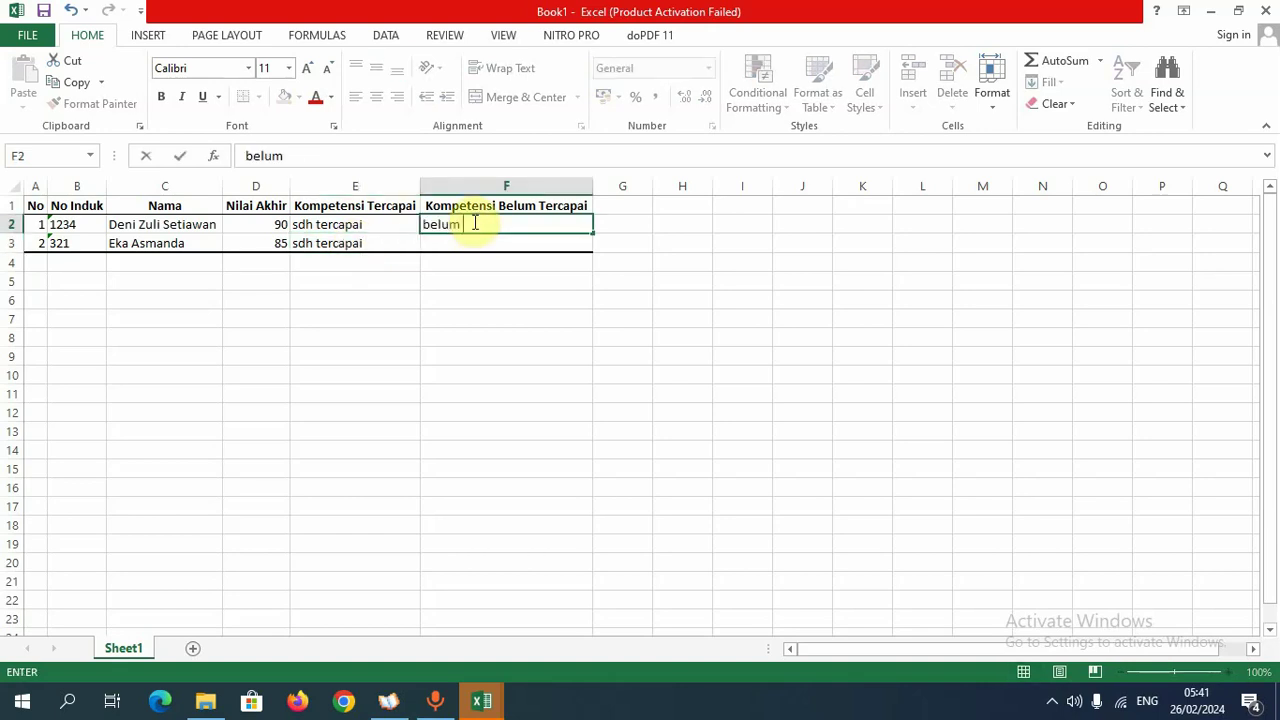
{"action": "type", "text": " dan masih "}
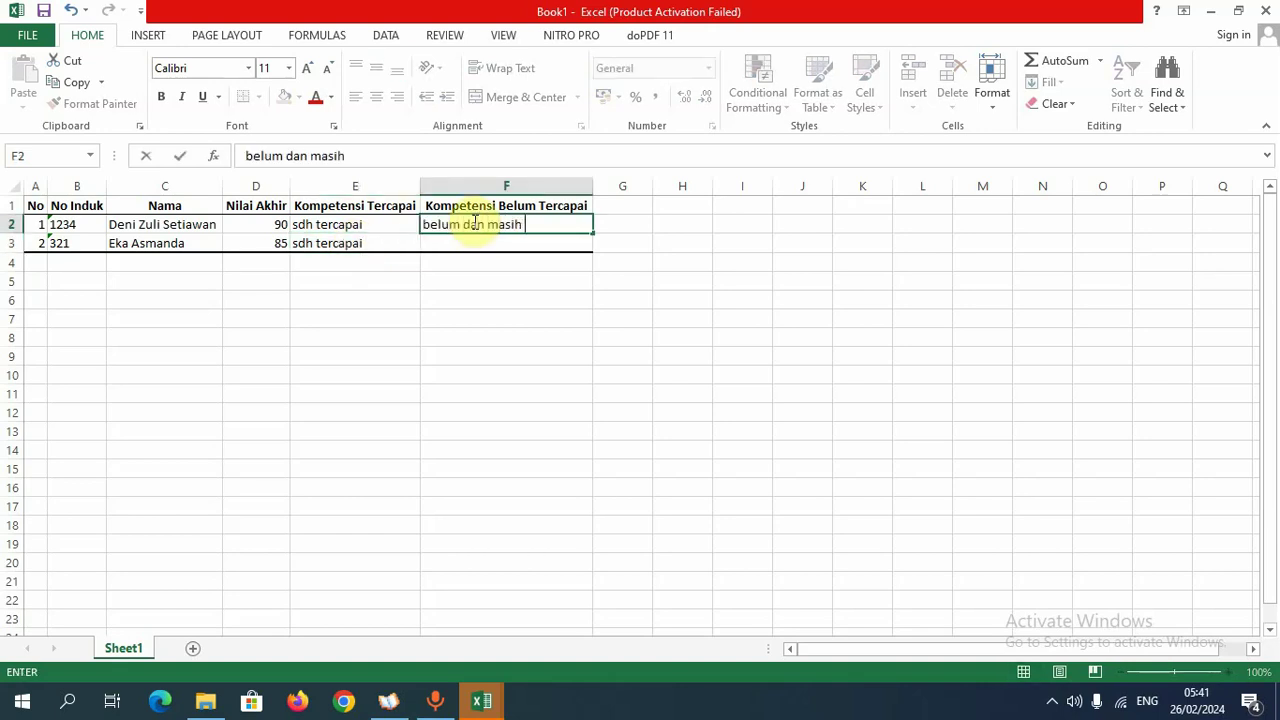
{"action": "type", "text": "perlu pen"}
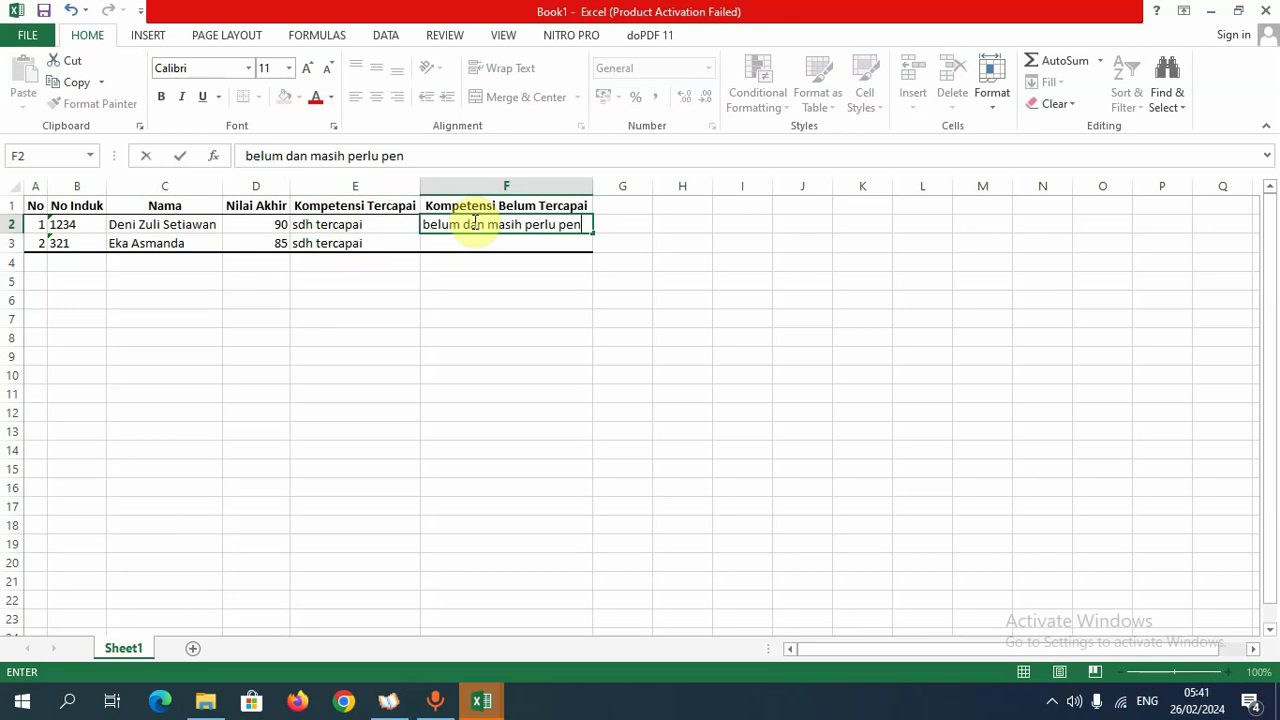
{"action": "type", "text": "capaian"}
{"action": "key", "text": "Return"}
{"action": "left_click", "coordinate": [485, 222]}
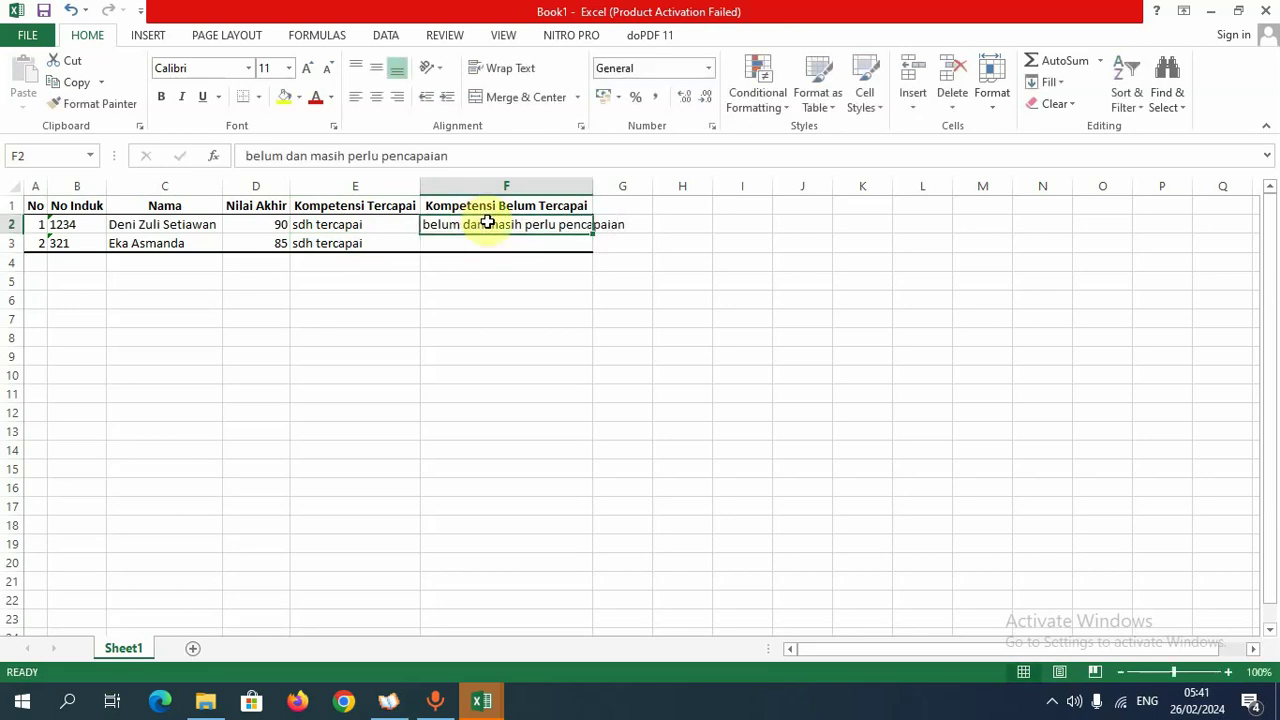
{"action": "left_click_drag", "start_coordinate": [592, 237], "coordinate": [590, 252]}
{"action": "left_click", "coordinate": [543, 360]}
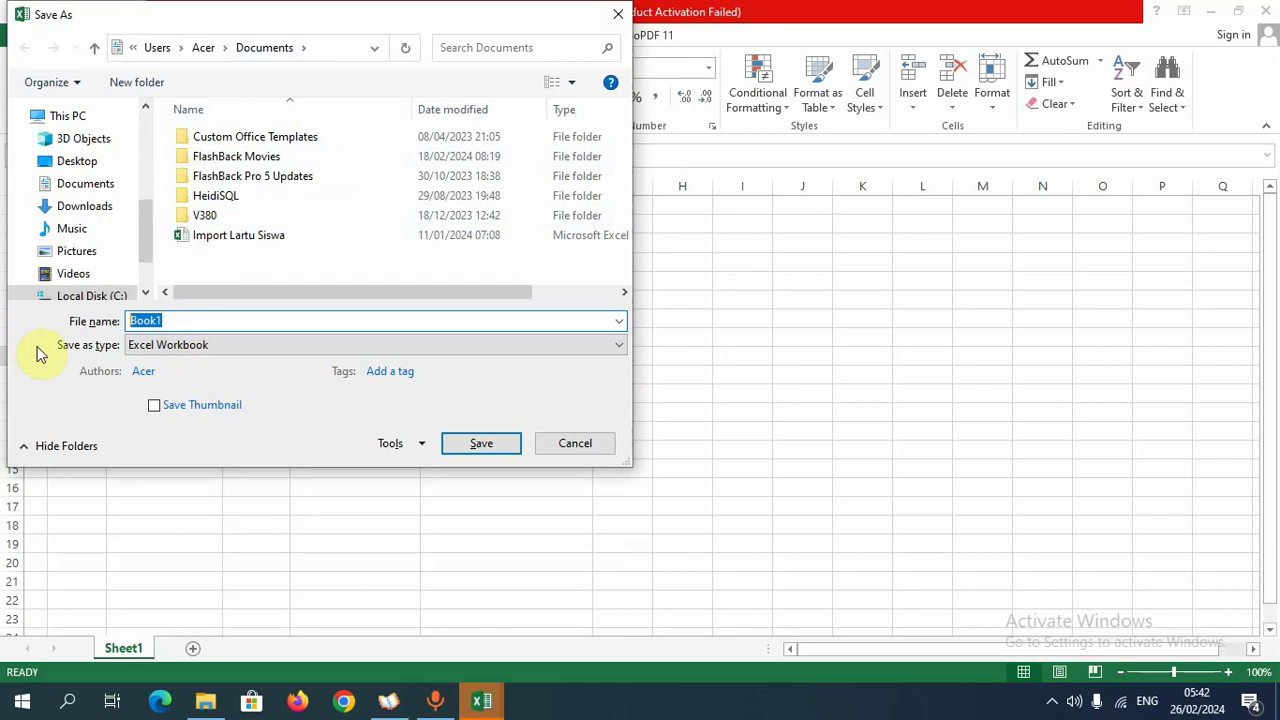
- Save the filled template in Documents as an Excel workbook named "import pai"
{"action": "type", "text": "impo"}
{"action": "type", "text": "er"}
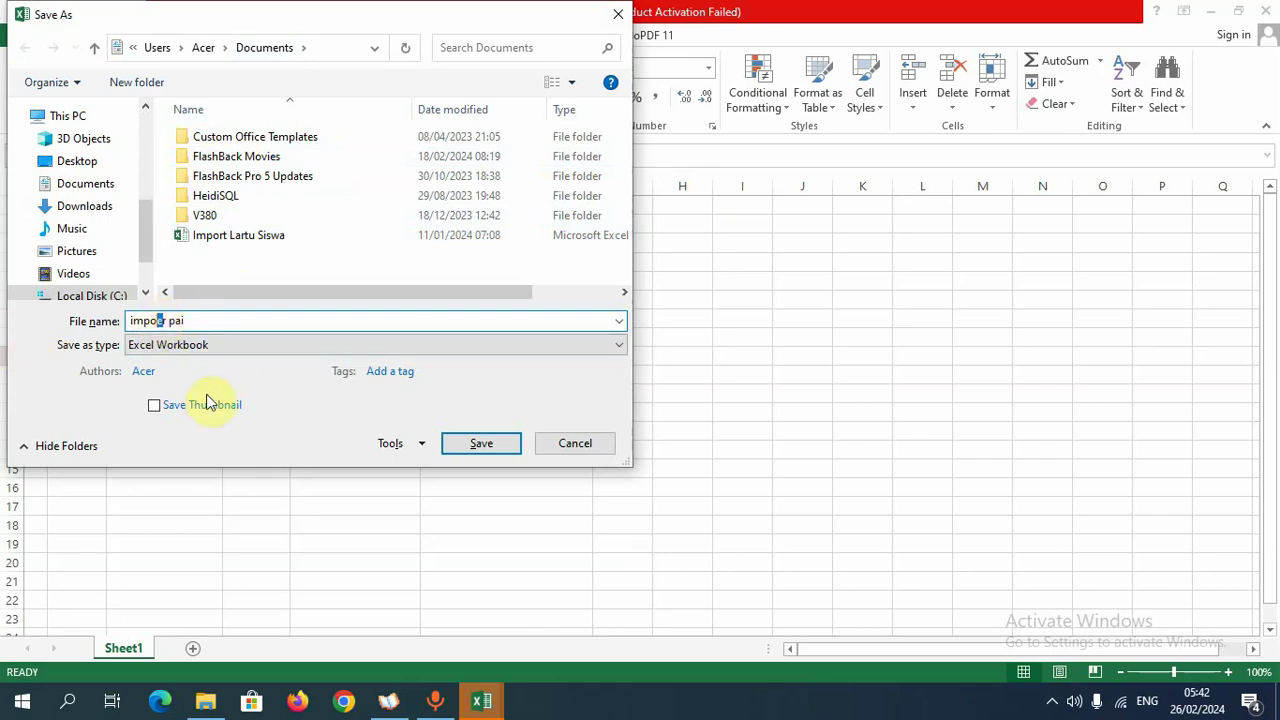
{"action": "key", "text": "BackSpace"}
{"action": "type", "text": "r"}
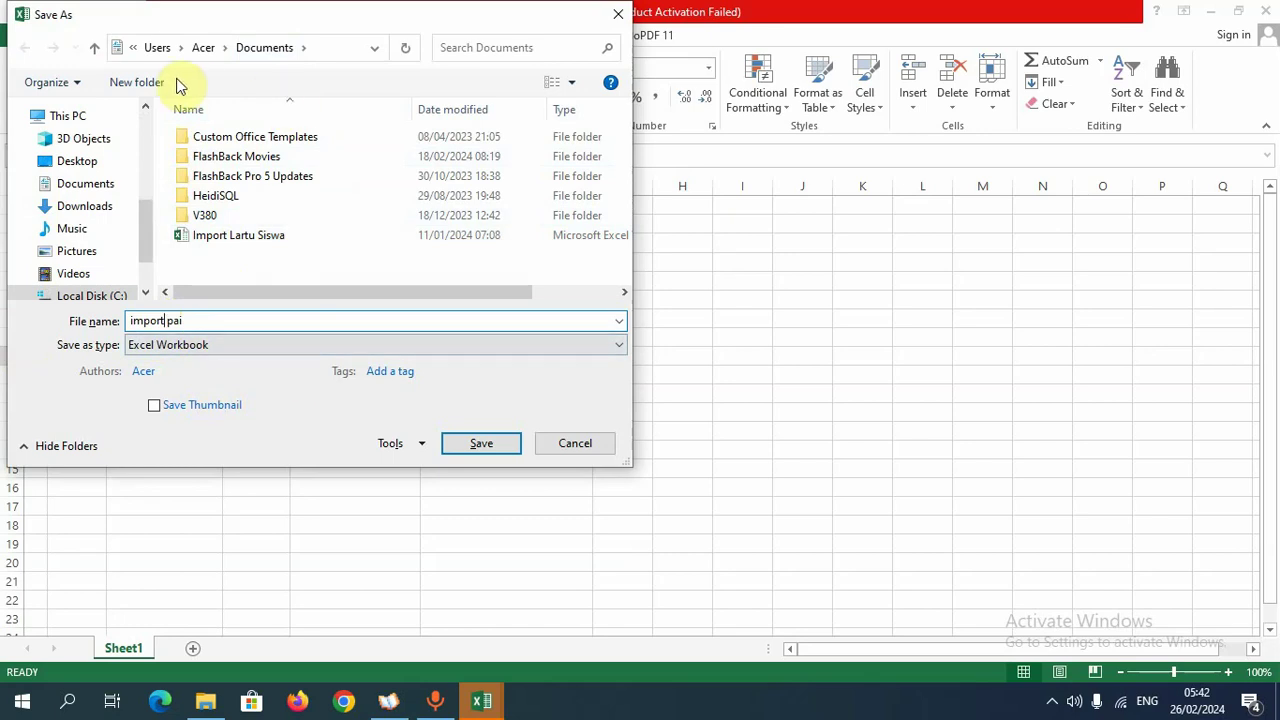
{"action": "left_click", "coordinate": [484, 444]}
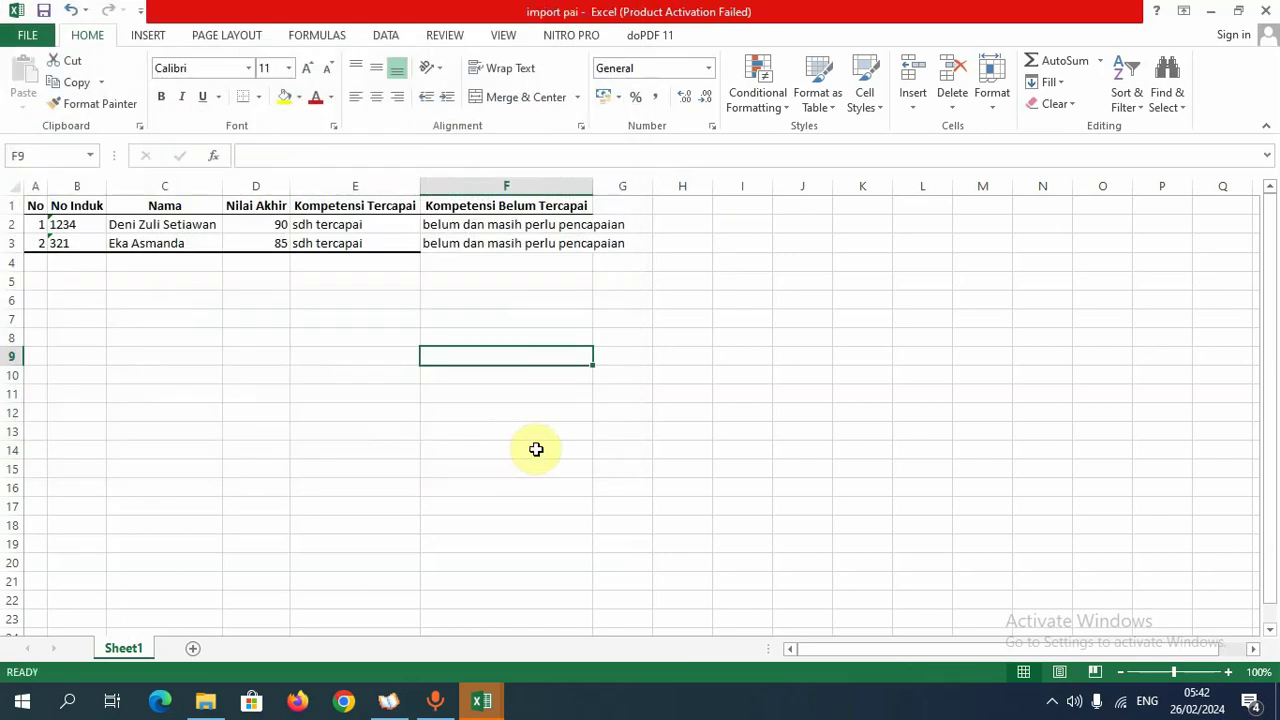
- Close the saved workbook and discard the extra blank template to return to the grade import form
{"action": "left_click", "coordinate": [1257, 11]}
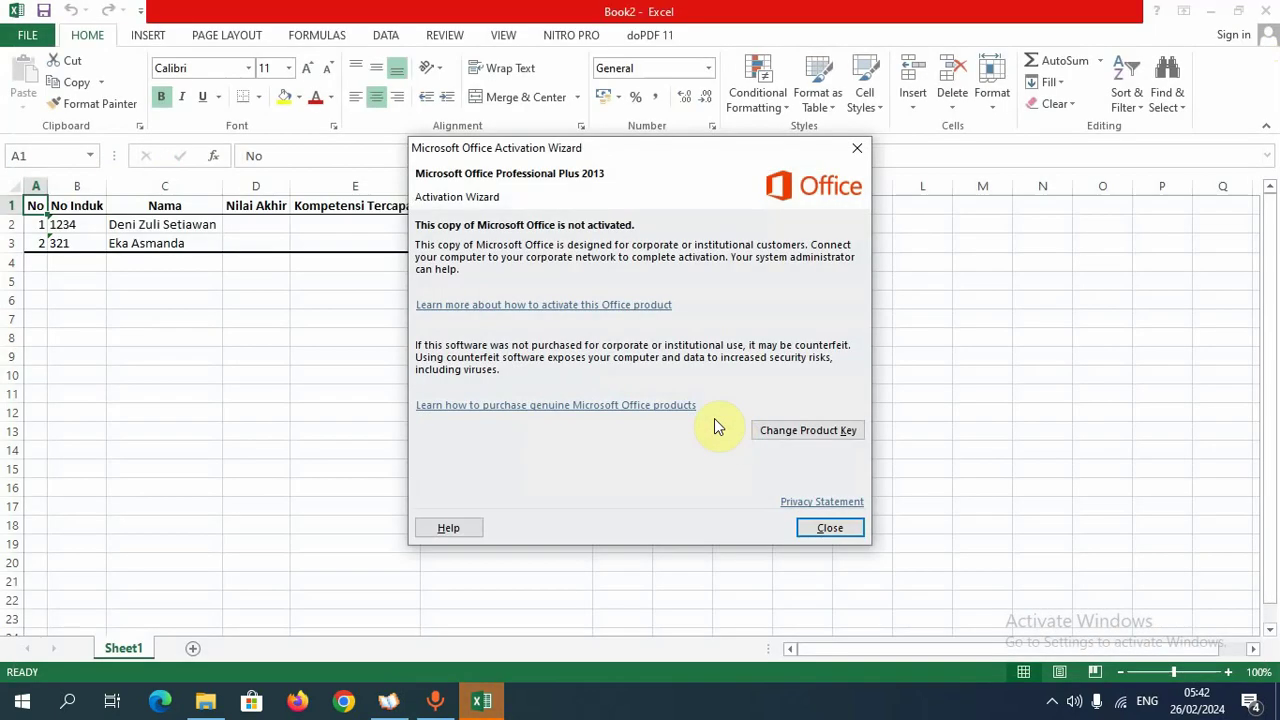
{"action": "left_click", "coordinate": [831, 529]}
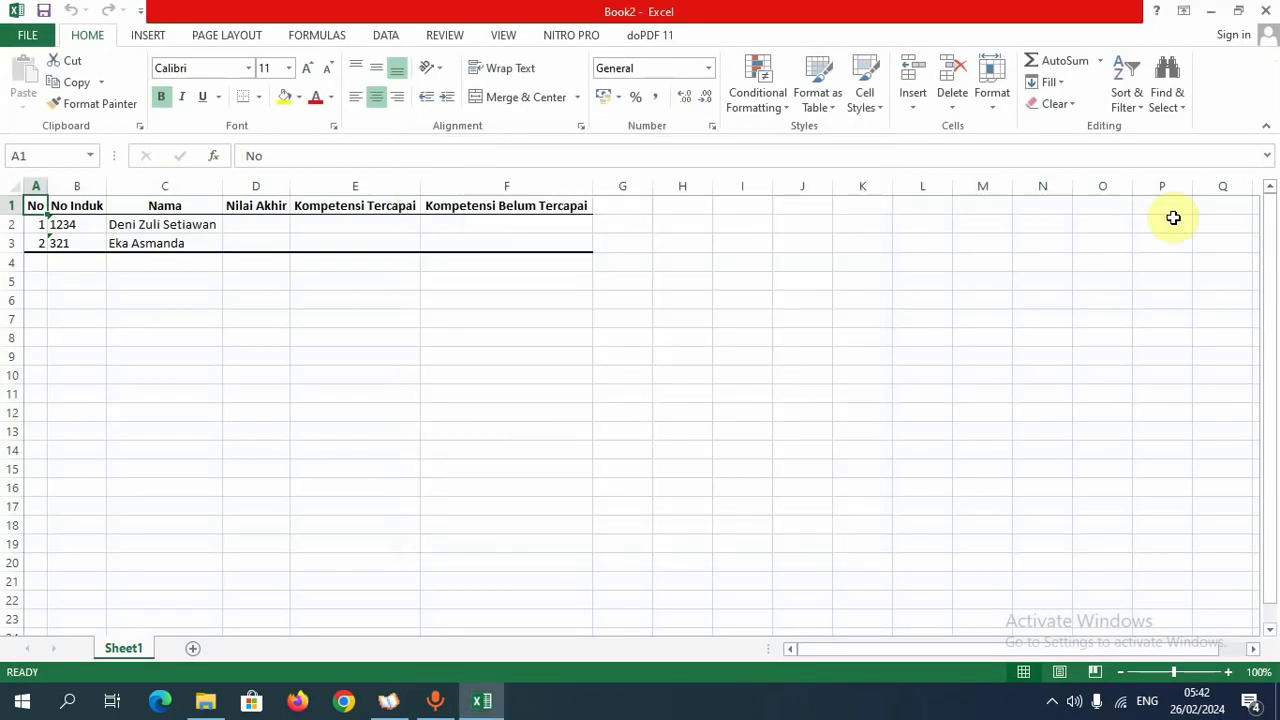
{"action": "left_click", "coordinate": [1265, 11]}
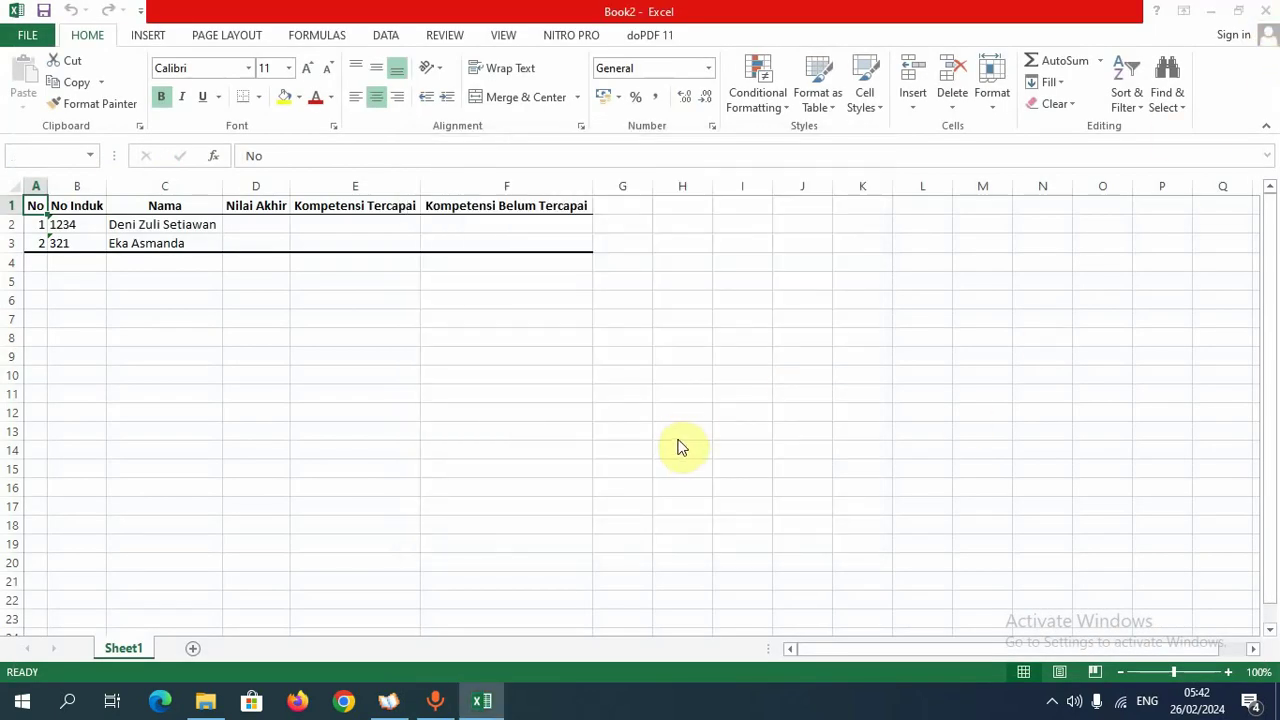
{"action": "left_click", "coordinate": [654, 372]}
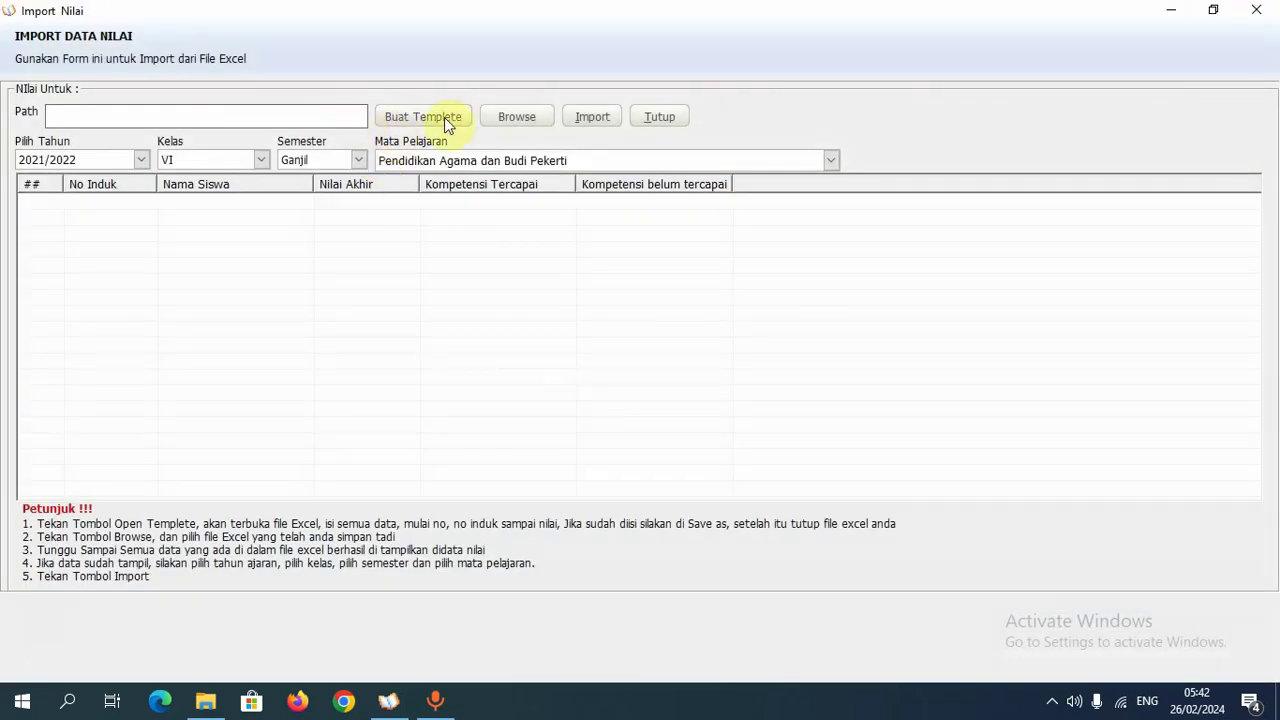
- Load the "import pai" workbook from Documents into the grade import form
{"action": "left_click", "coordinate": [525, 121]}
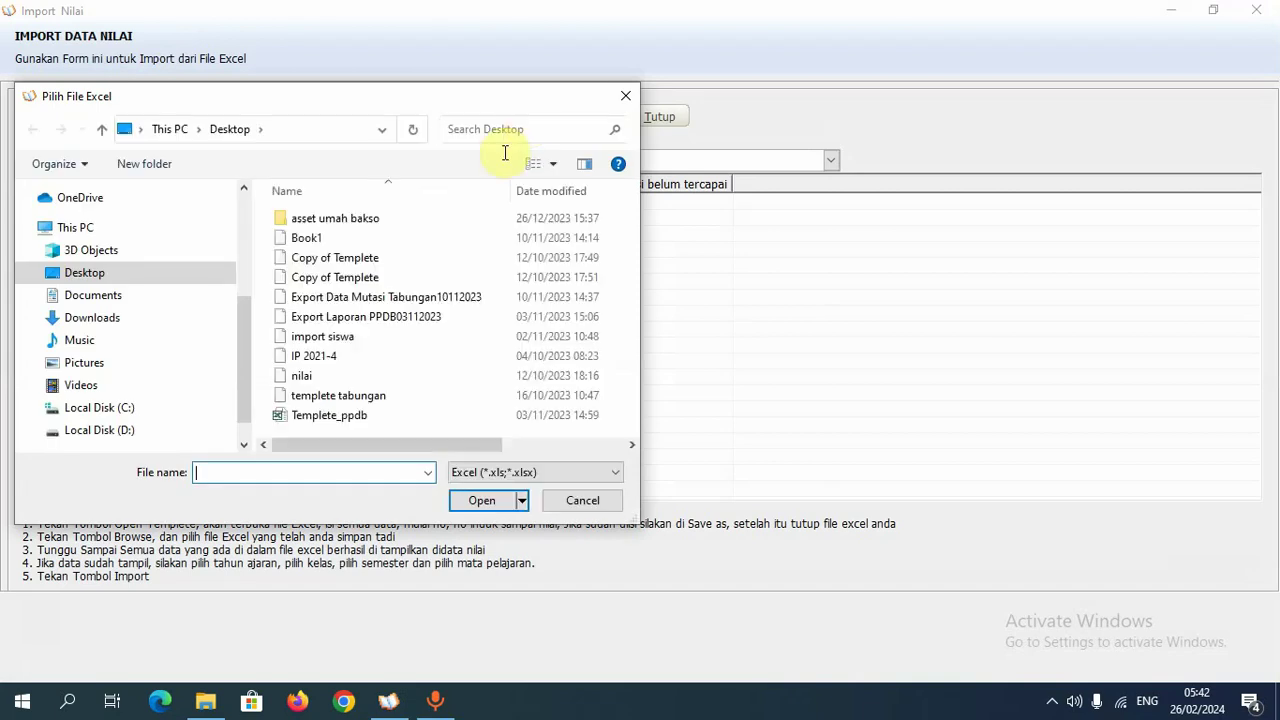
{"action": "left_click", "coordinate": [117, 299]}
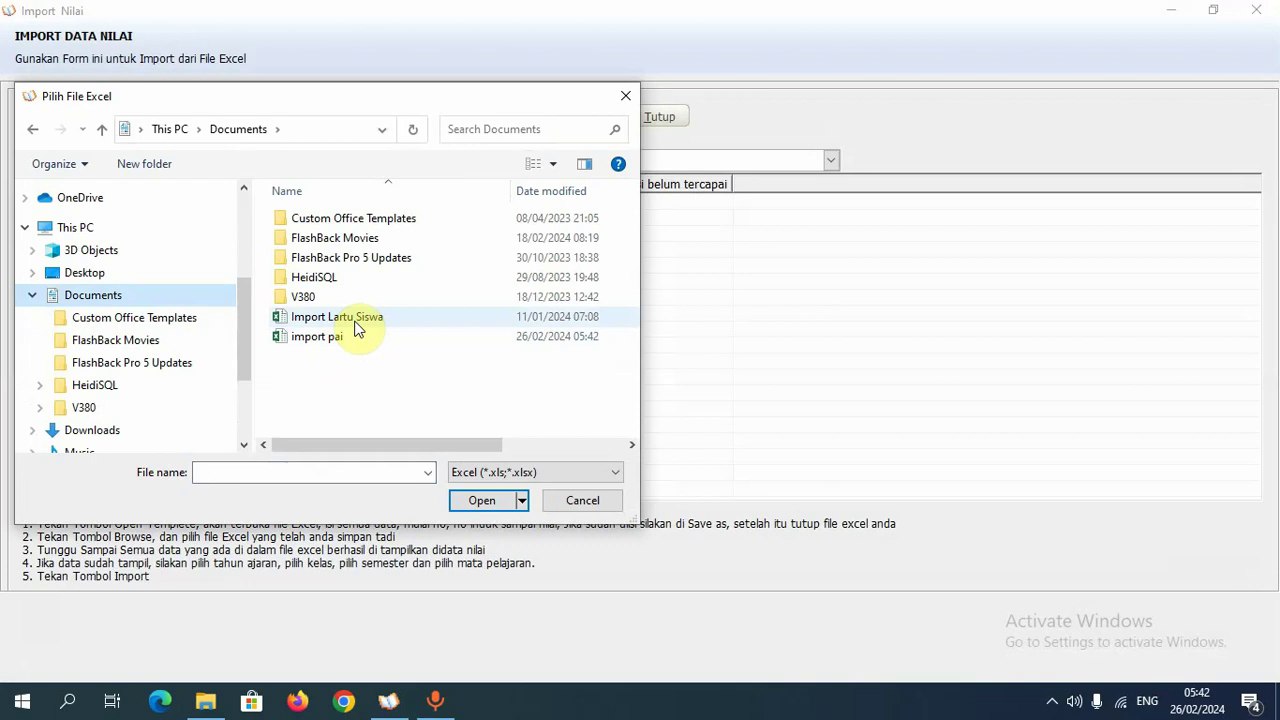
{"action": "left_click", "coordinate": [351, 338]}
{"action": "left_click", "coordinate": [483, 502]}
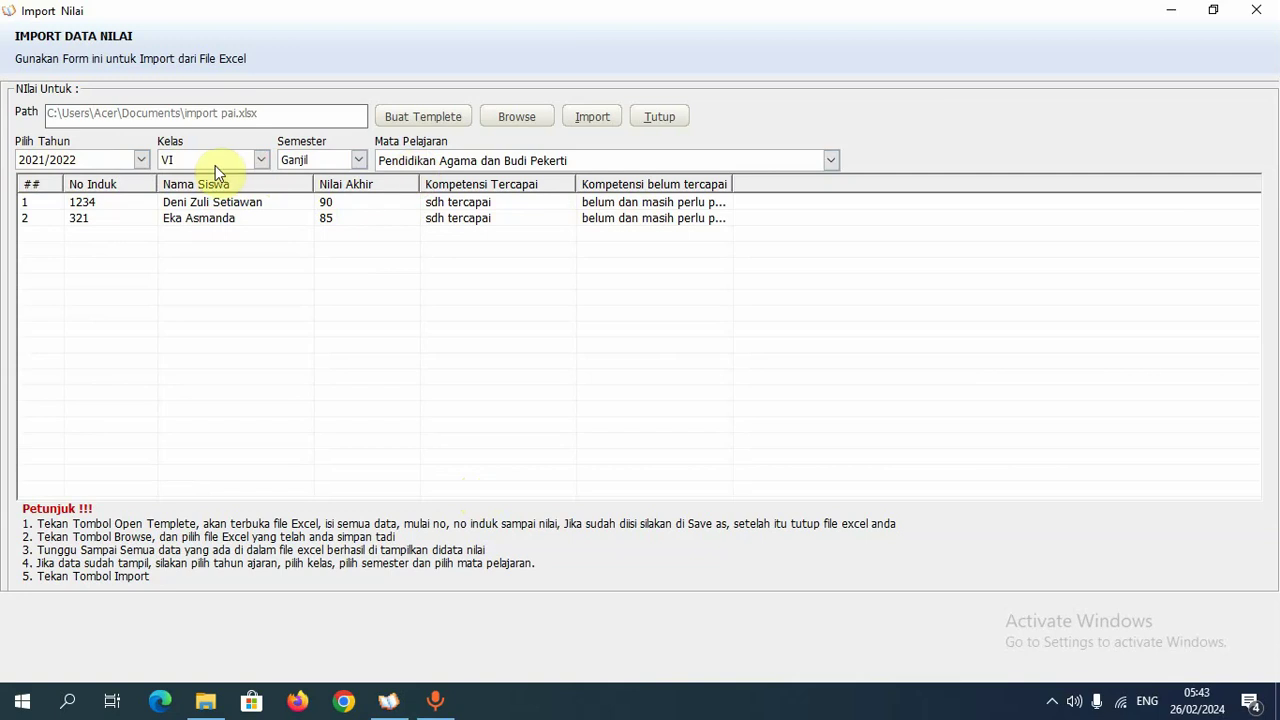
- Import the loaded grades for class VI, semester Ganjil, and close the import form
{"action": "left_click", "coordinate": [591, 118]}
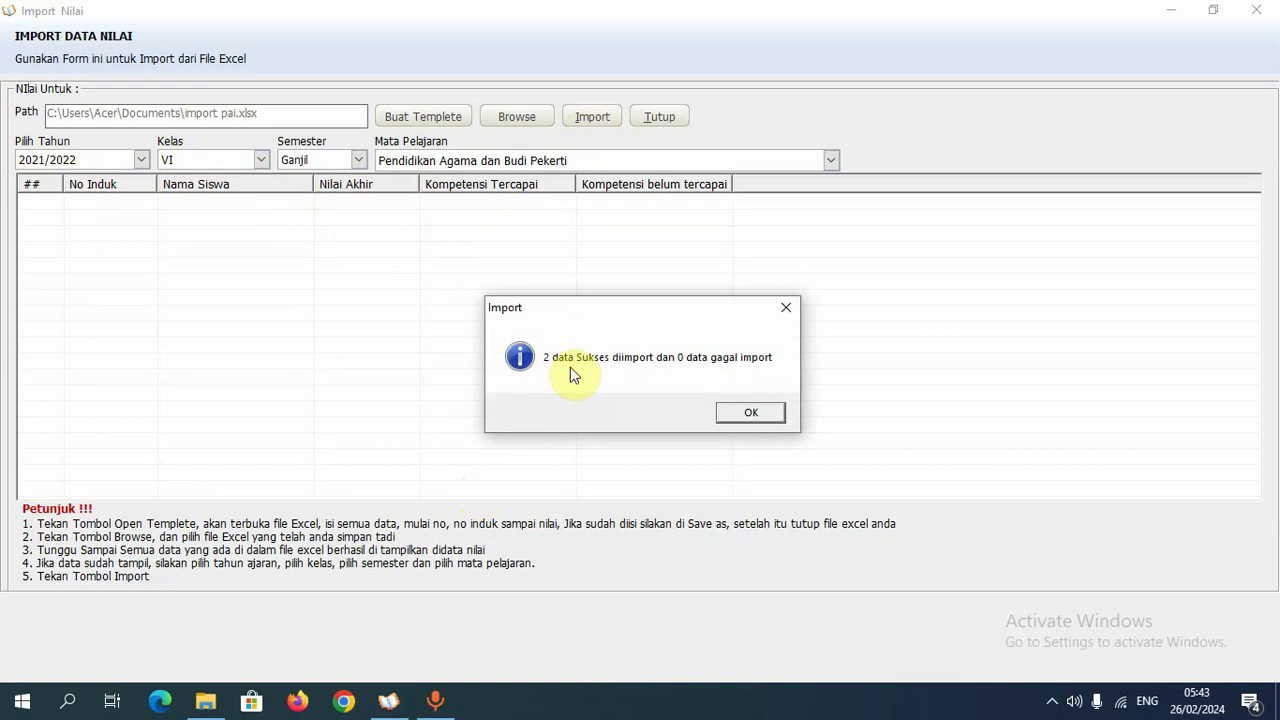
{"action": "left_click", "coordinate": [750, 416]}
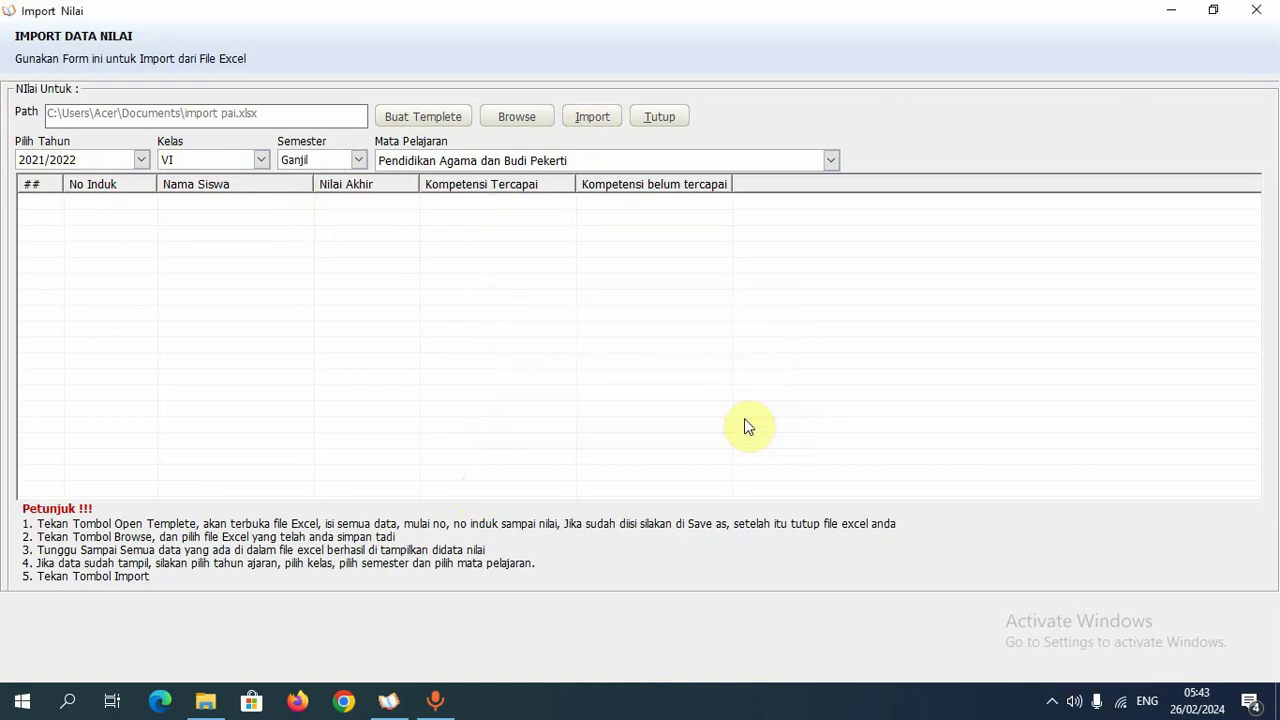
{"action": "left_click", "coordinate": [1257, 14]}
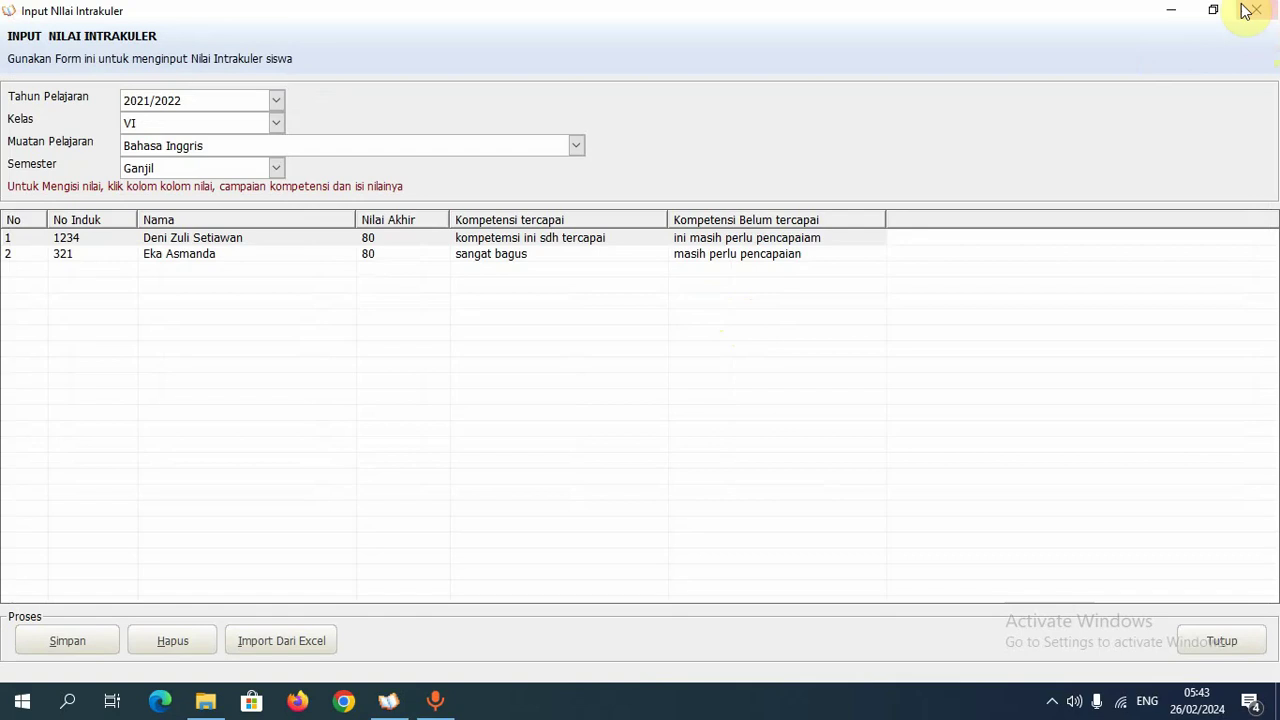
- Review the imported grades for subject Pendidikan Agama dan Budi Pekerti and close the grade entry form
{"action": "left_click", "coordinate": [247, 150]}
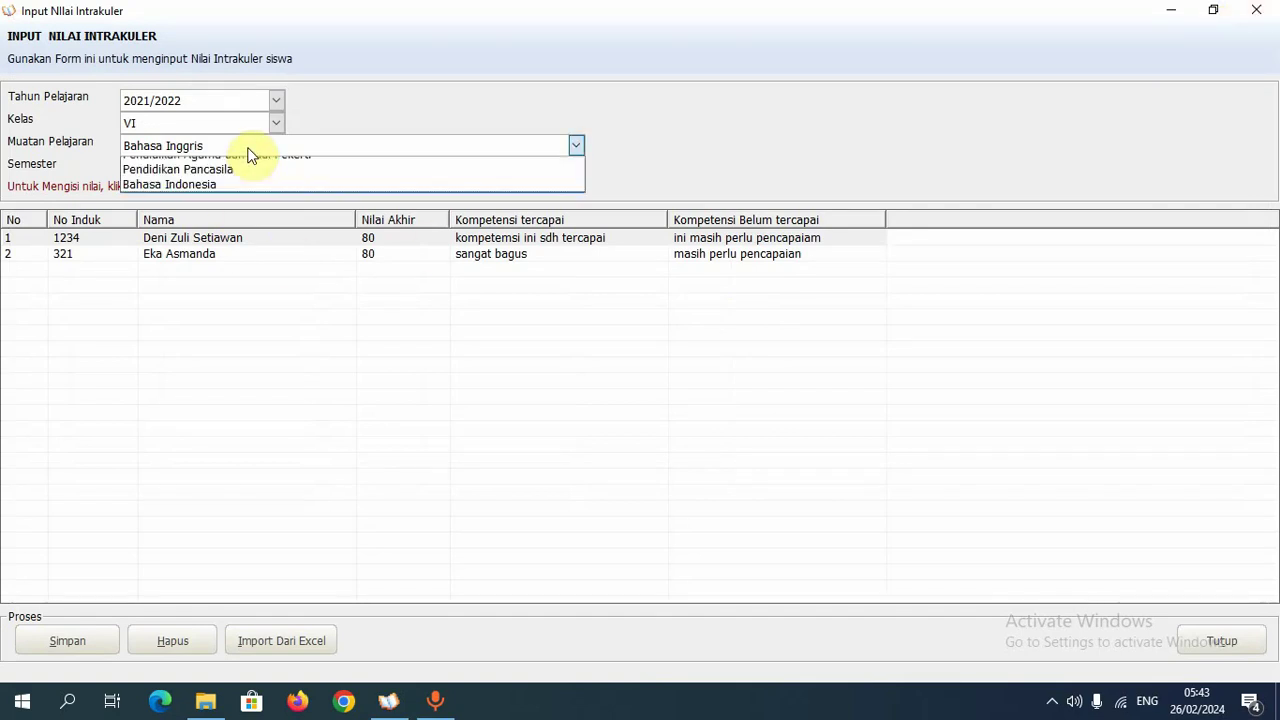
{"action": "left_click", "coordinate": [247, 181]}
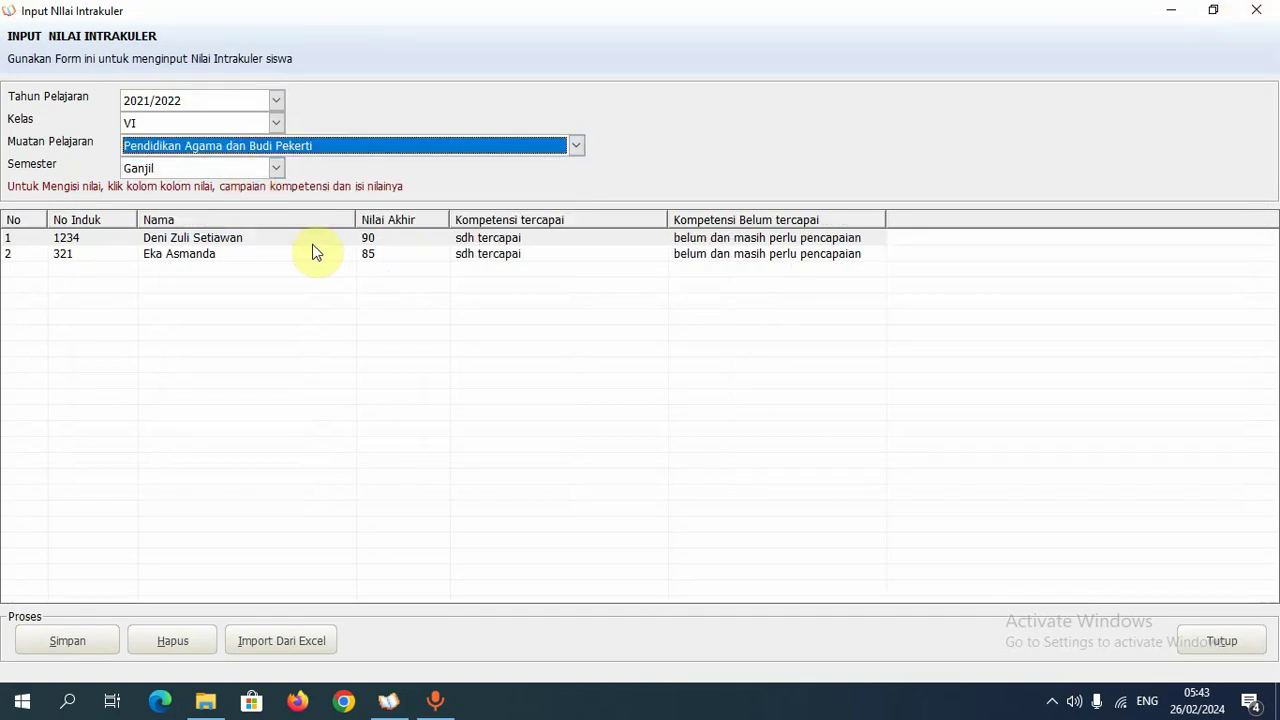
{"action": "left_click", "coordinate": [1257, 14]}
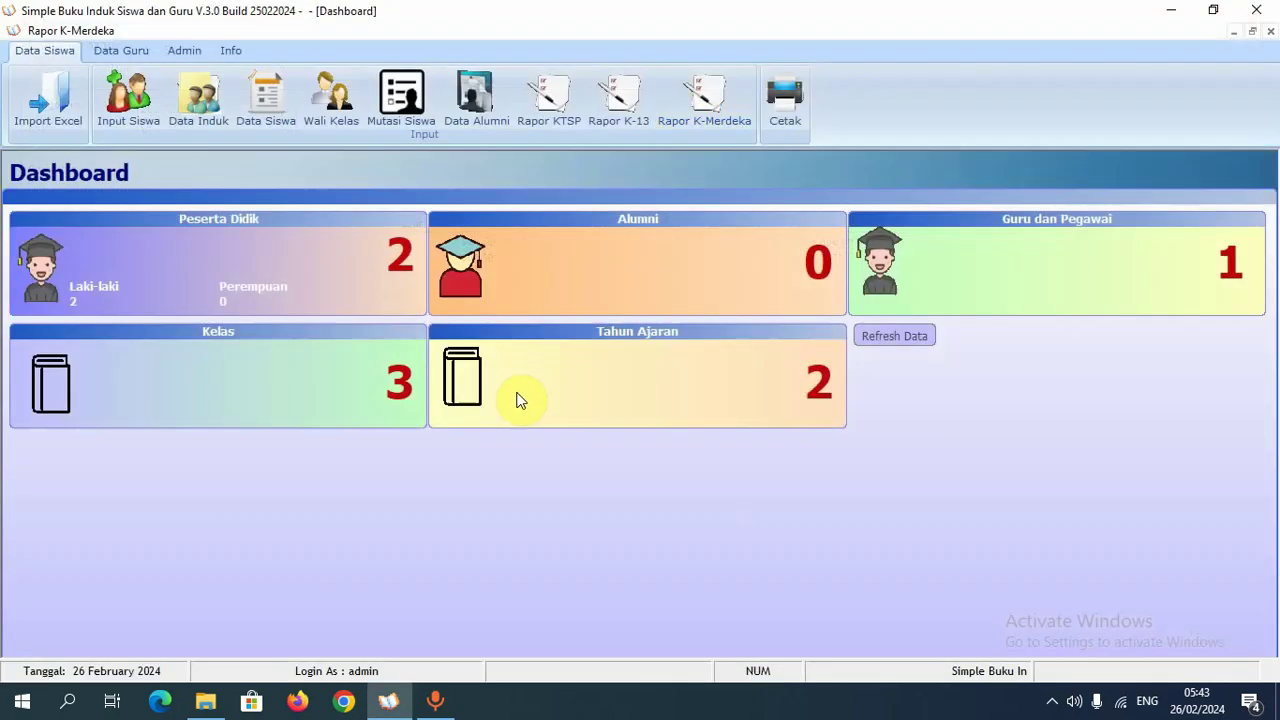
- Open the K-Merdeka extracurricular grade entry form and examine its class, program and semester choices
{"action": "left_click", "coordinate": [704, 98]}
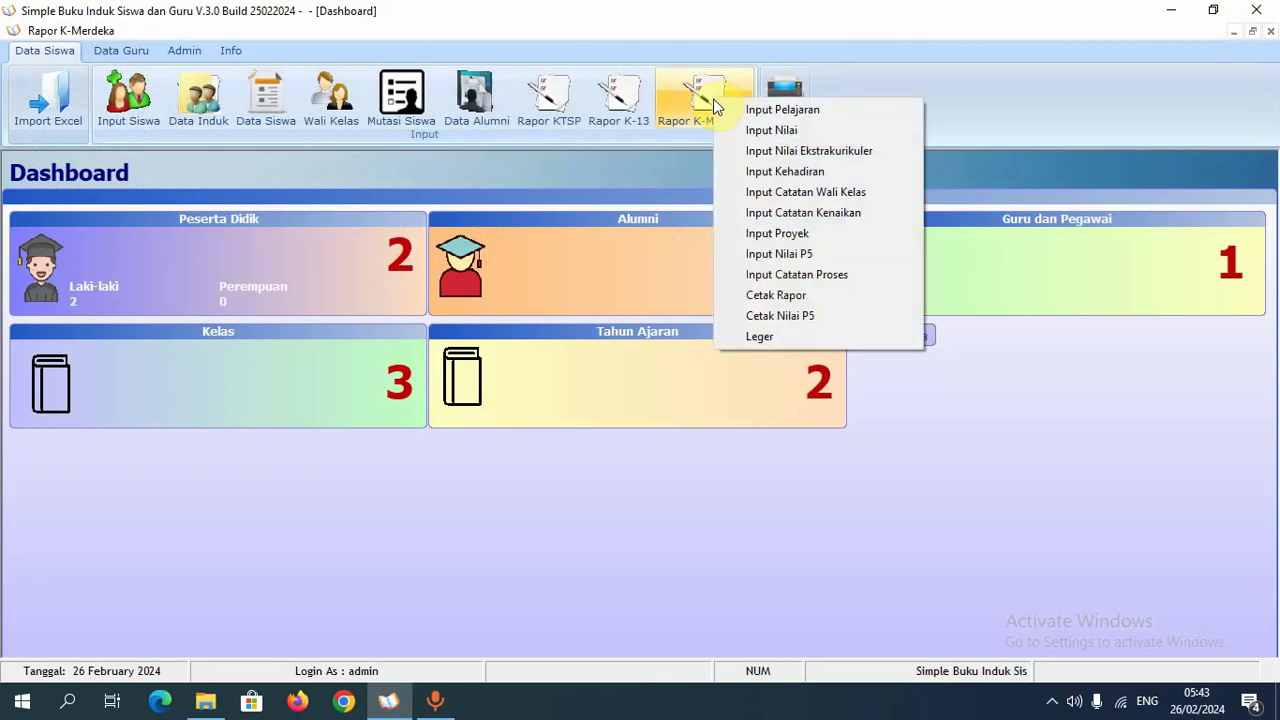
{"action": "left_click", "coordinate": [738, 152]}
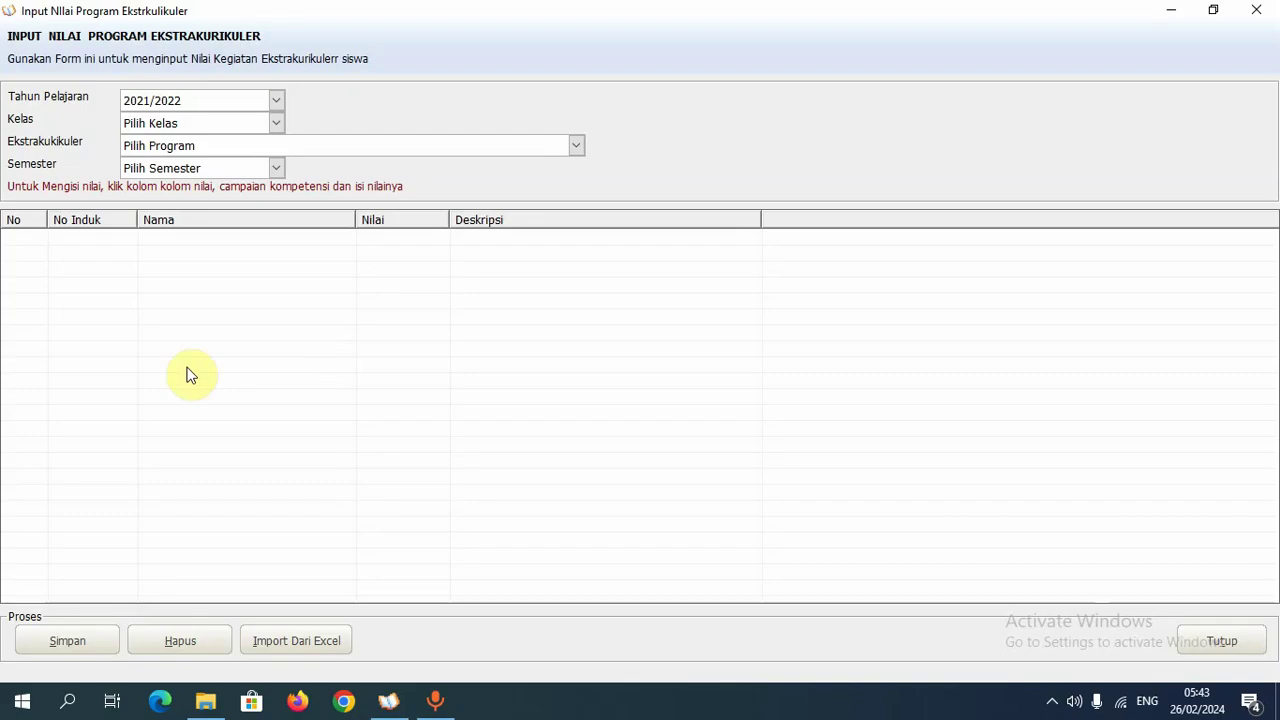
{"action": "left_click", "coordinate": [187, 126]}
{"action": "left_click", "coordinate": [187, 127]}
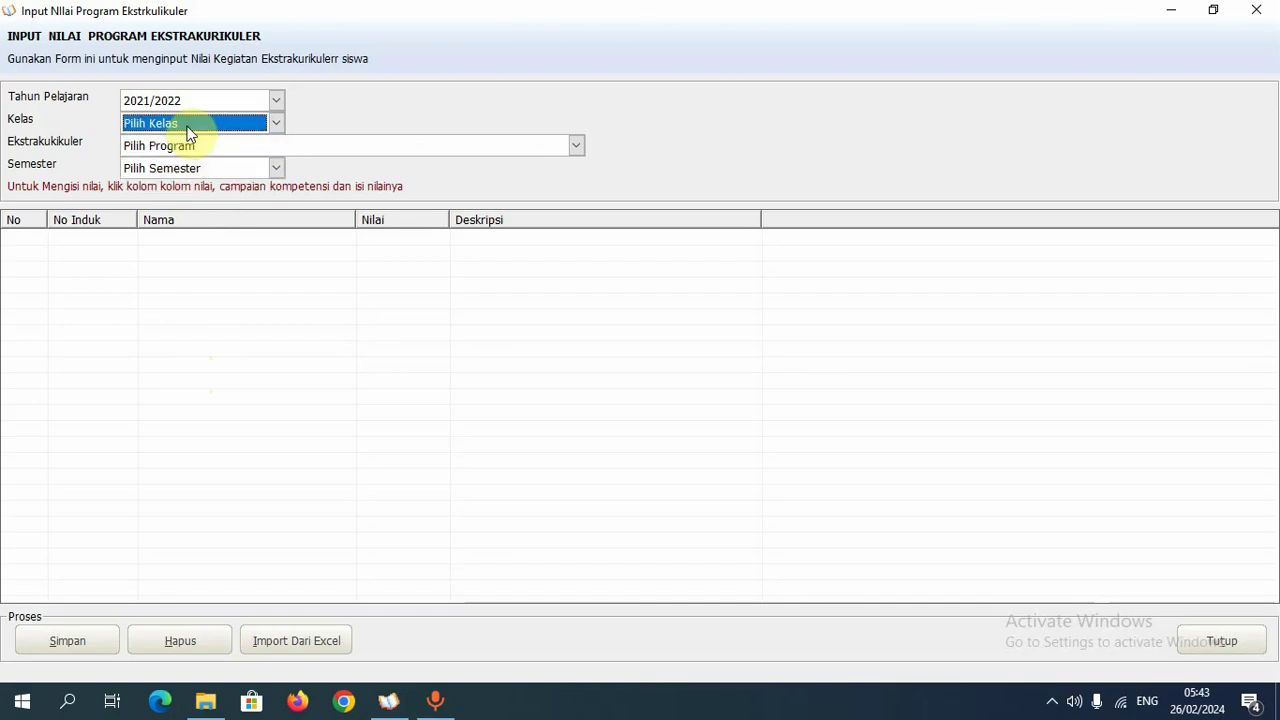
{"action": "left_click", "coordinate": [184, 145]}
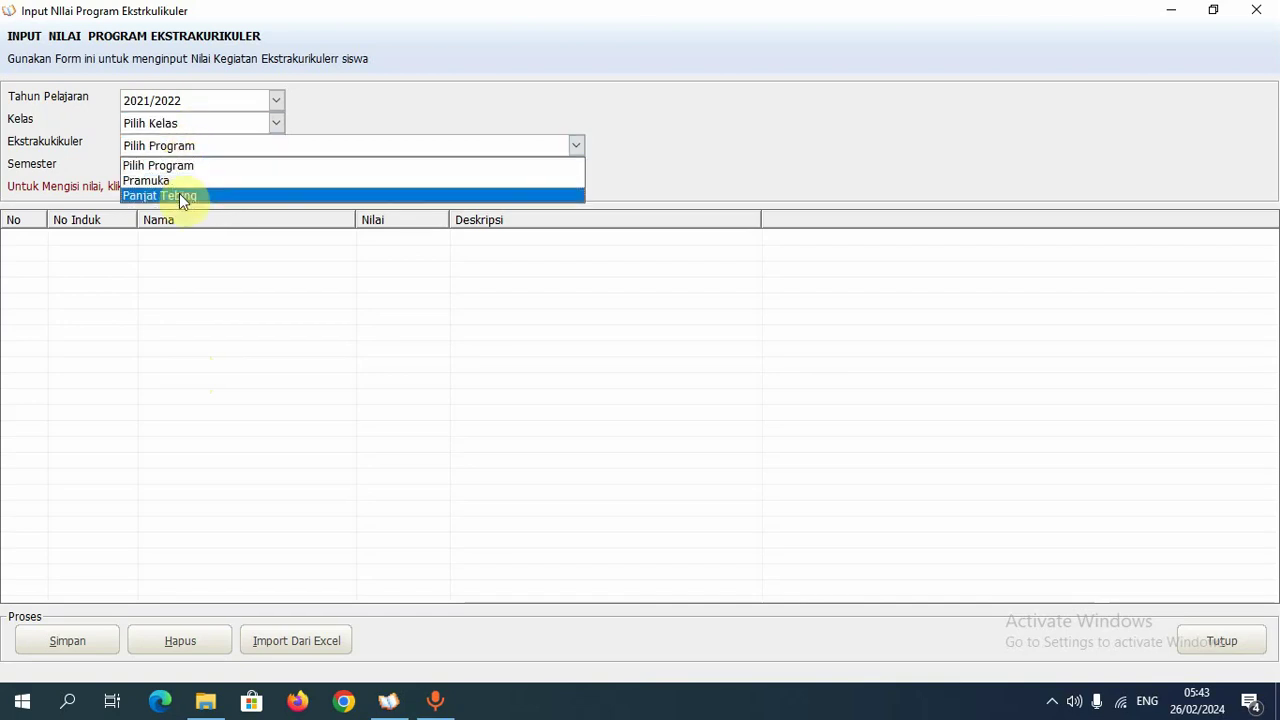
{"action": "left_click", "coordinate": [45, 170]}
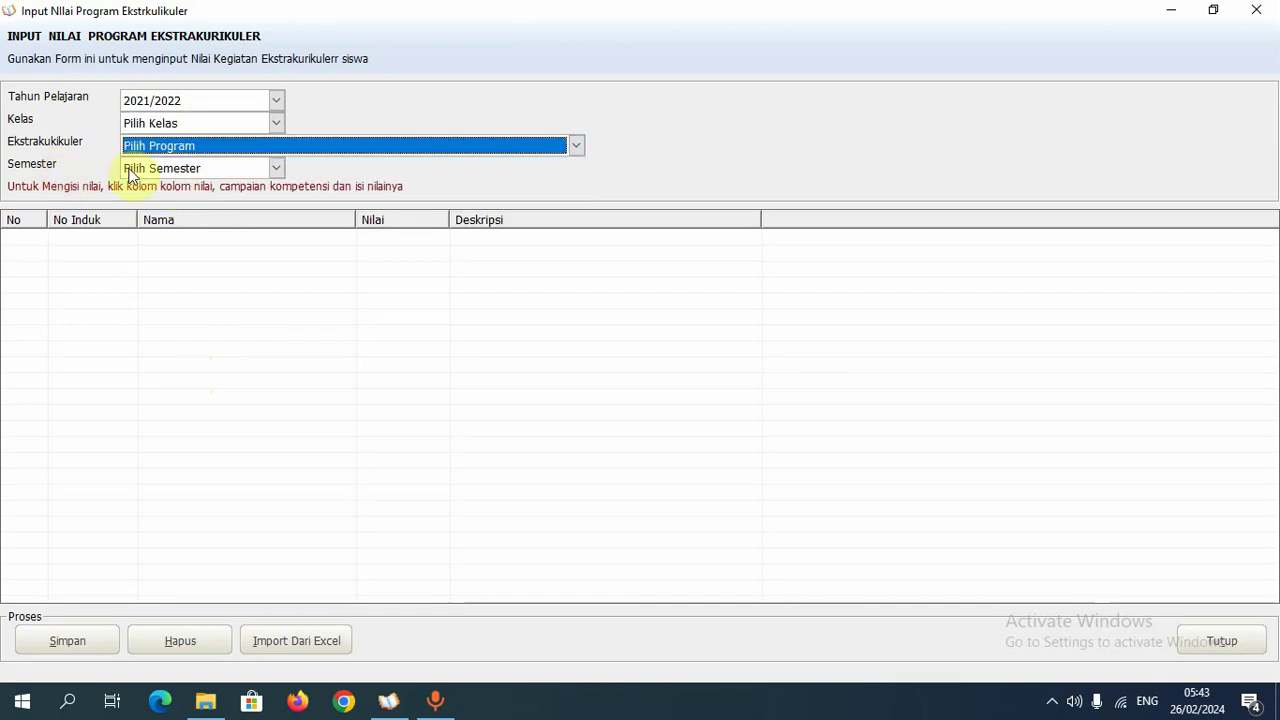
{"action": "left_click", "coordinate": [200, 168]}
{"action": "left_click", "coordinate": [370, 129]}
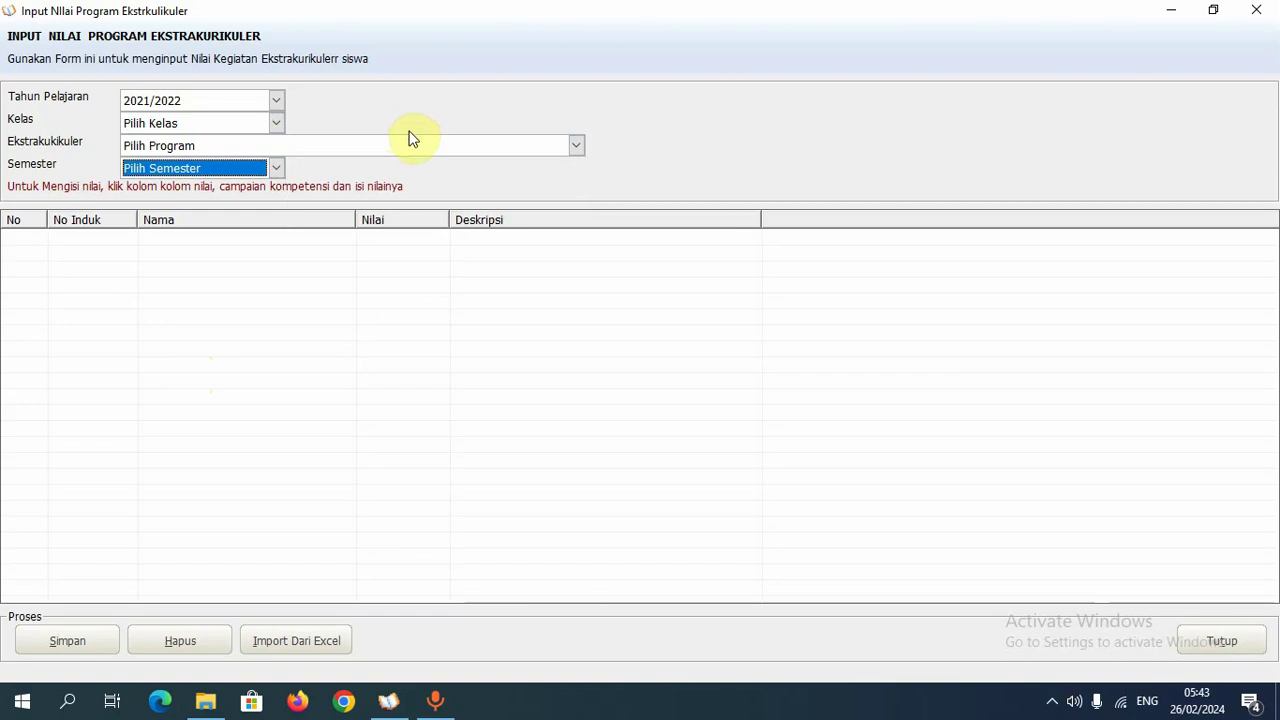
- Load the Pramuka extracurricular grades for class VI, semester Ganjil, school year 2021/2022
{"action": "left_click", "coordinate": [239, 100]}
{"action": "left_click", "coordinate": [228, 130]}
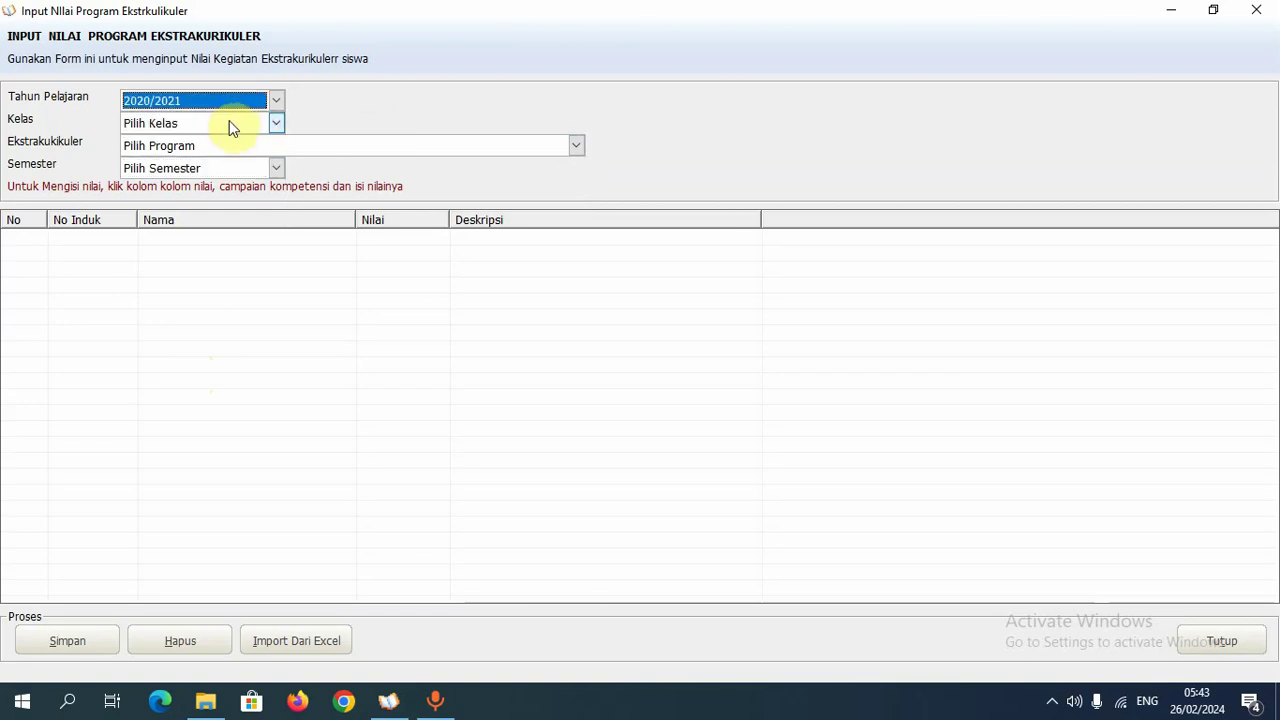
{"action": "left_click", "coordinate": [229, 121]}
{"action": "left_click", "coordinate": [220, 157]}
{"action": "left_click", "coordinate": [223, 147]}
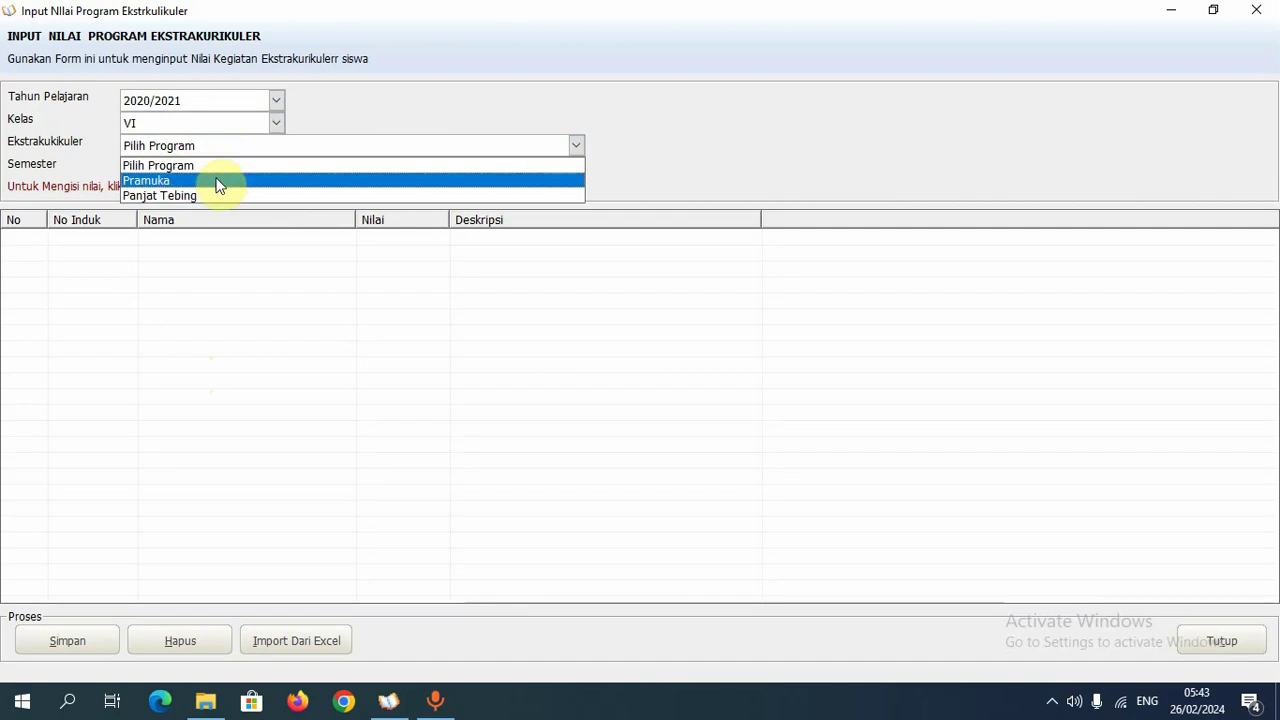
{"action": "left_click", "coordinate": [219, 182]}
{"action": "left_click", "coordinate": [220, 175]}
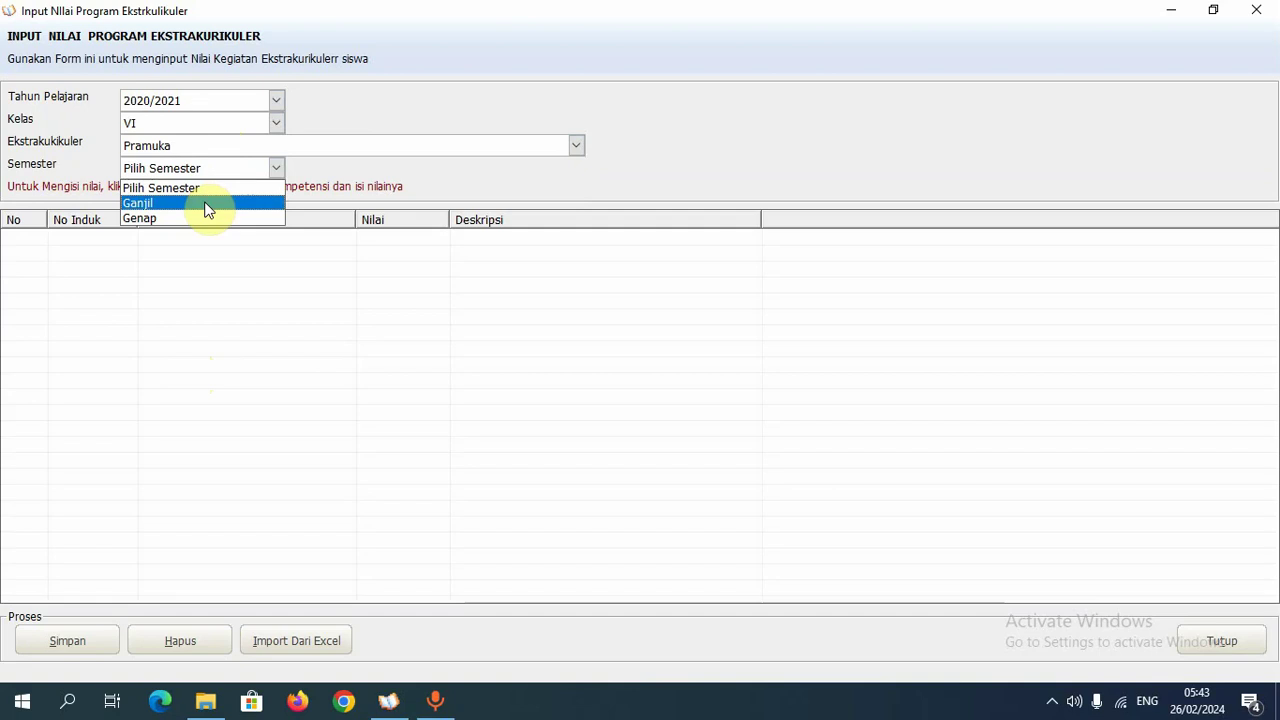
{"action": "left_click", "coordinate": [207, 205]}
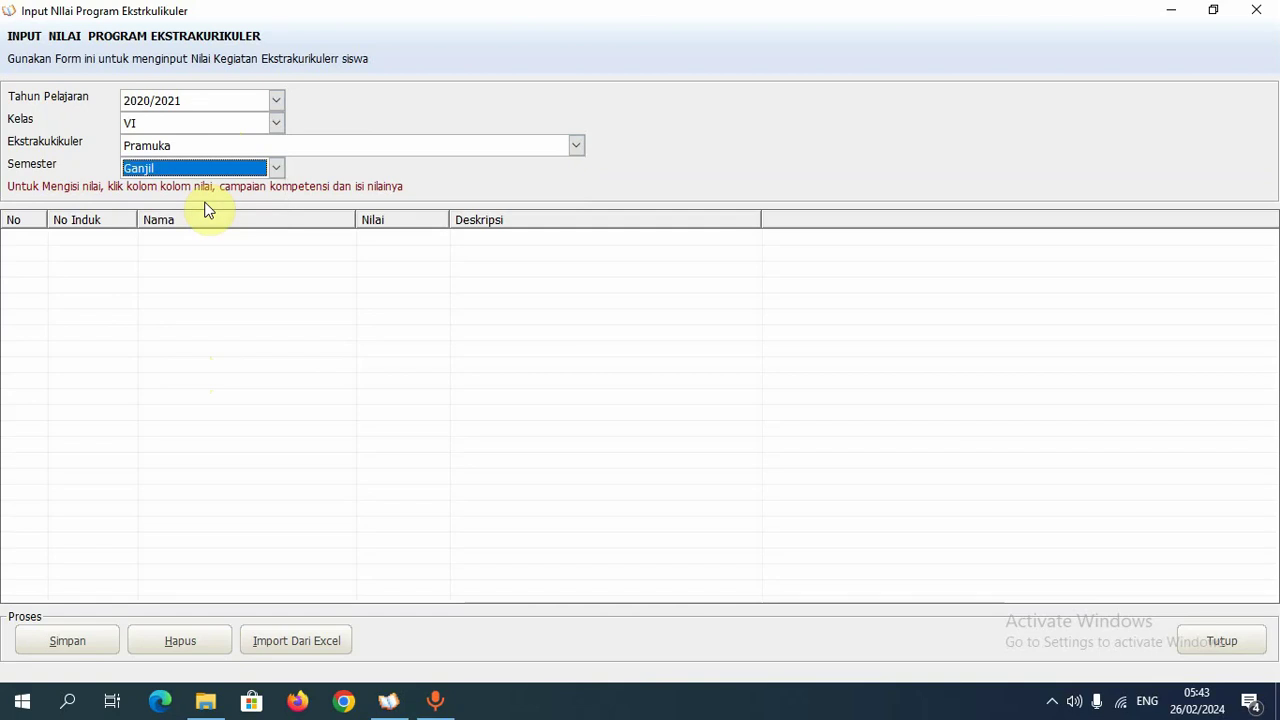
{"action": "left_click", "coordinate": [229, 106]}
{"action": "left_click", "coordinate": [220, 133]}
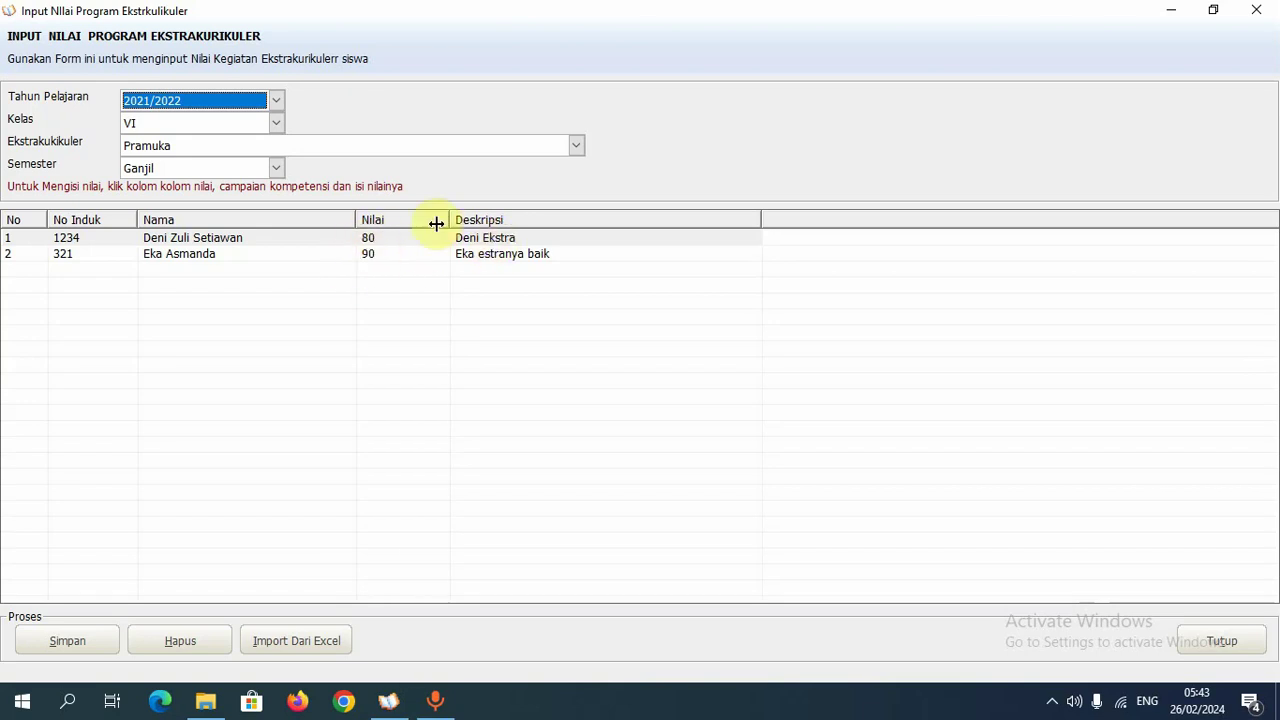
- Examine the editable grade and description cells of the two listed students
{"action": "left_click", "coordinate": [400, 238]}
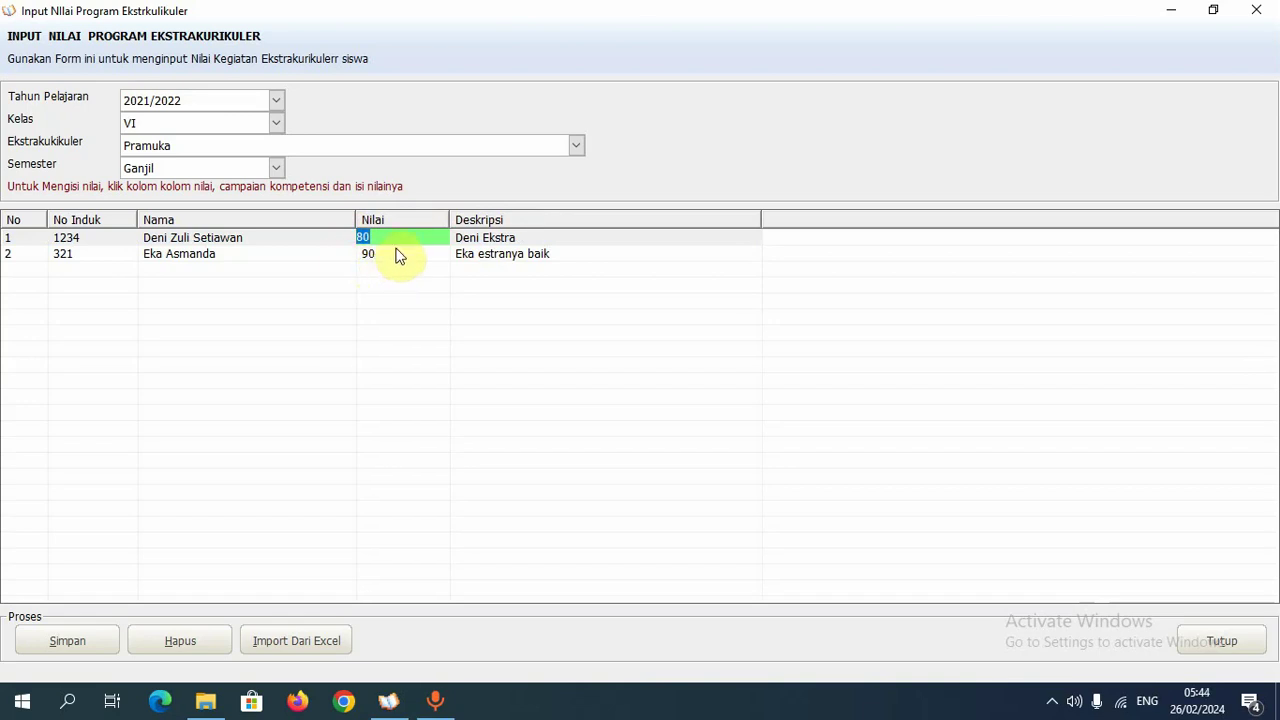
{"action": "left_click", "coordinate": [499, 243]}
{"action": "left_click", "coordinate": [500, 255]}
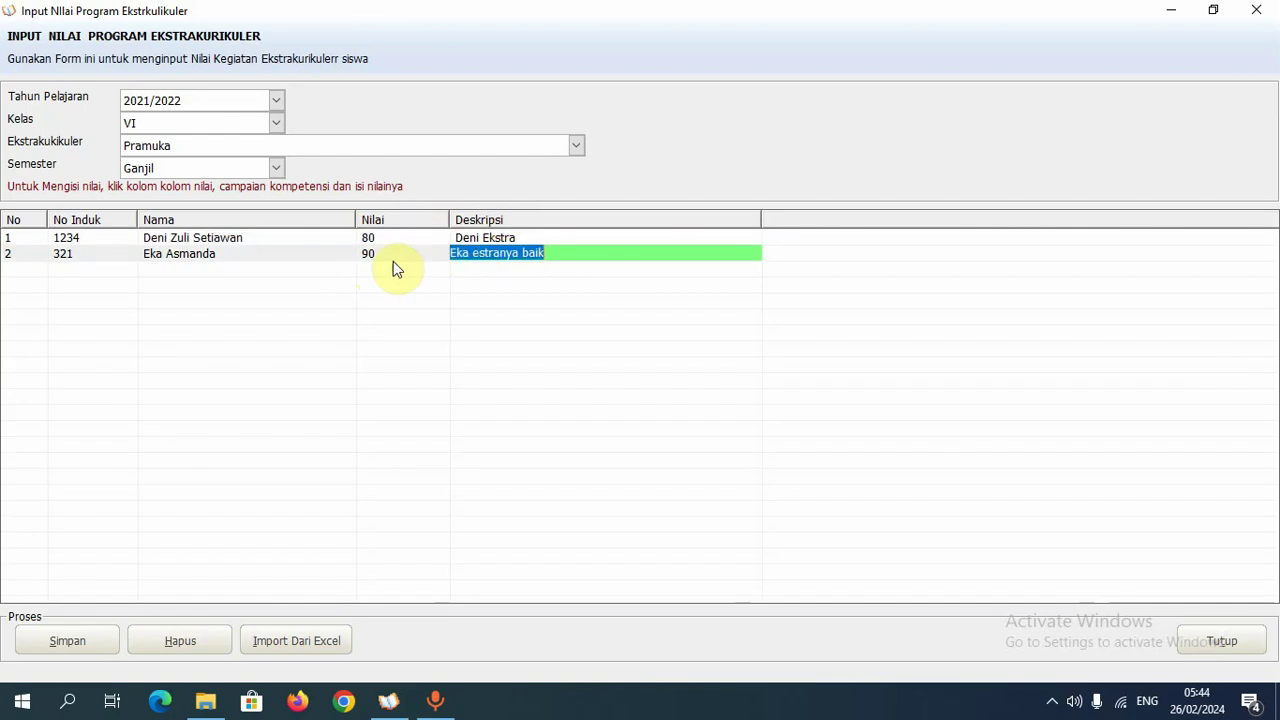
{"action": "left_click", "coordinate": [394, 257]}
{"action": "left_click", "coordinate": [394, 257]}
- Set the first student's Pramuka grade to Baik and the second student's to sedang, and save the grades
{"action": "left_click", "coordinate": [413, 234]}
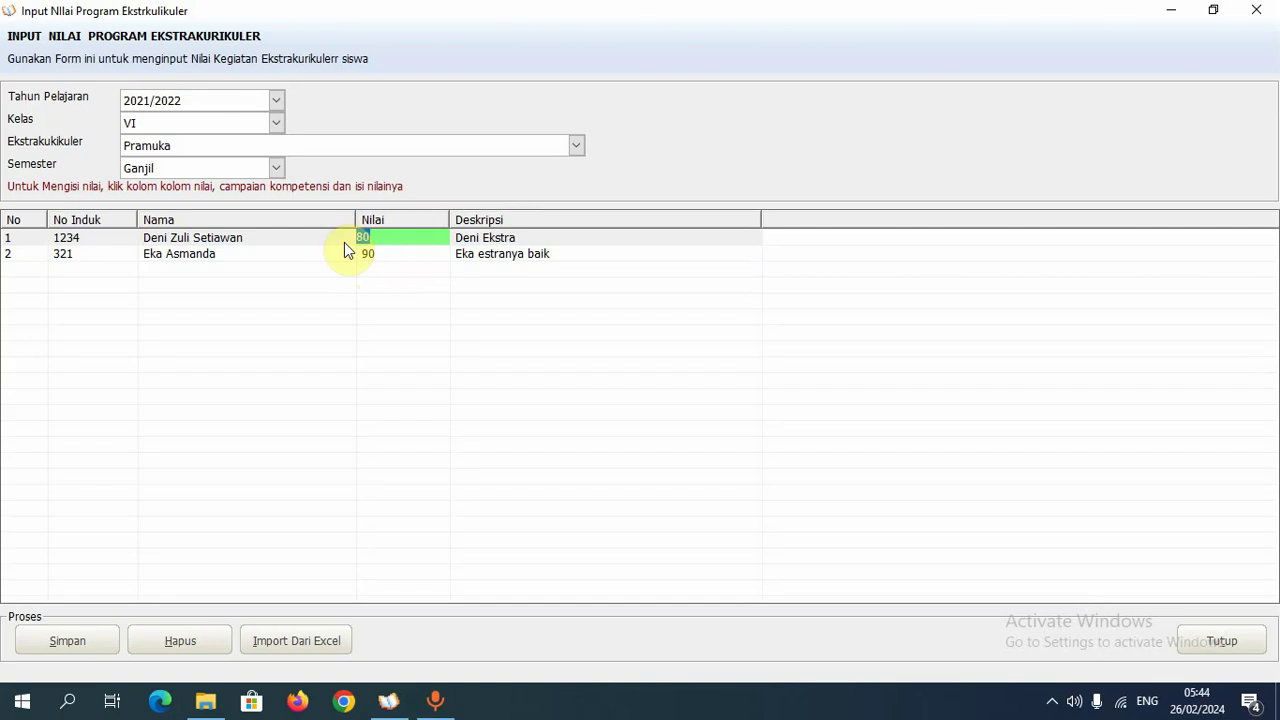
{"action": "type", "text": "Baik"}
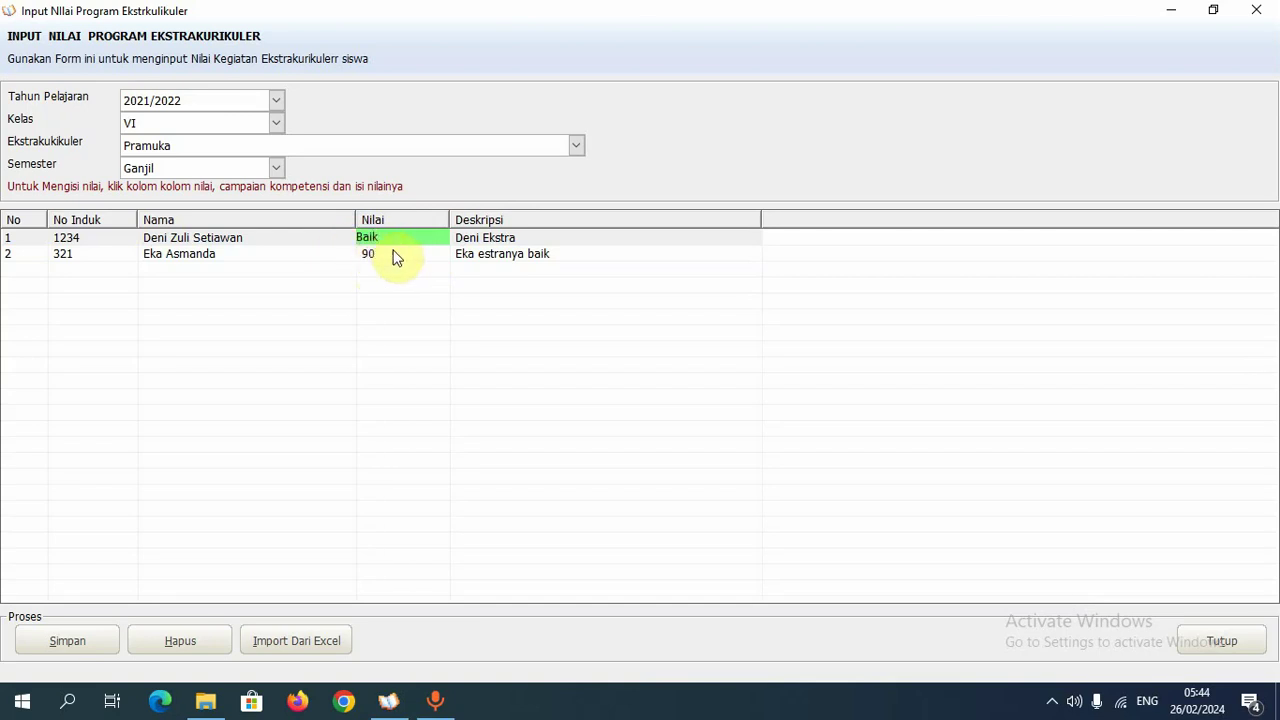
{"action": "left_click", "coordinate": [396, 251]}
{"action": "double_click", "coordinate": [396, 251]}
{"action": "type", "text": "sedang"}
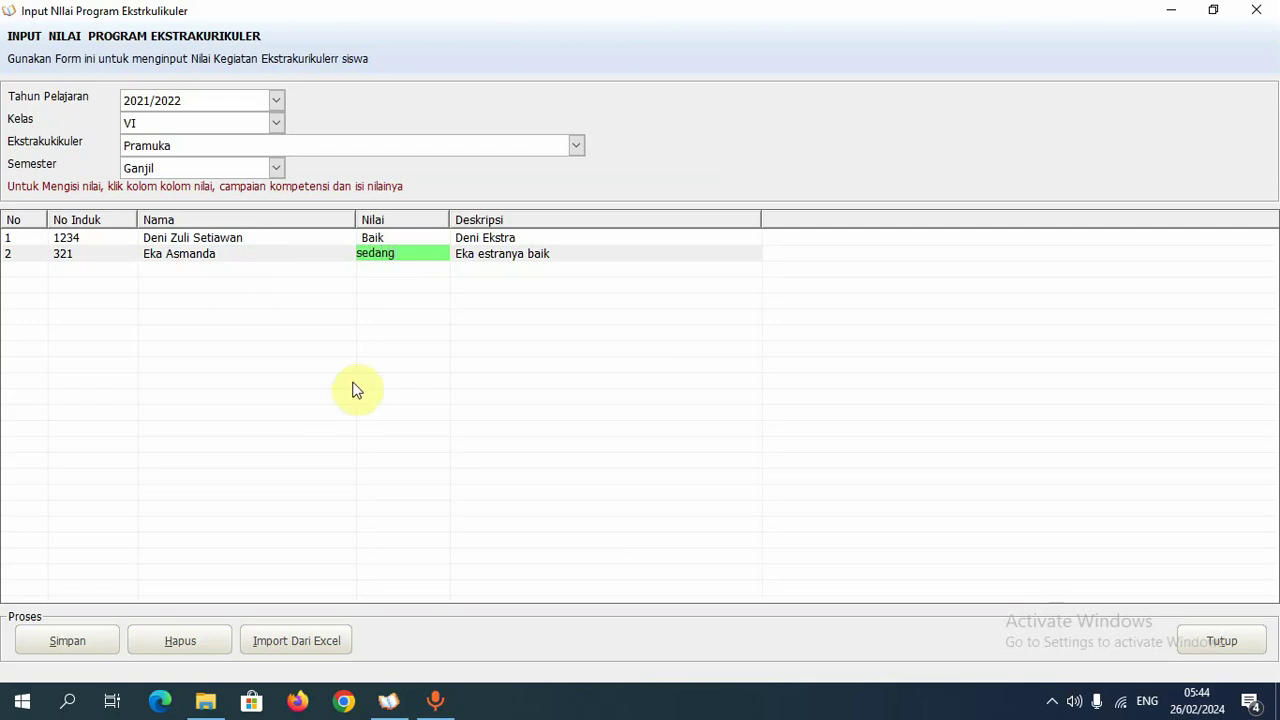
{"action": "left_click", "coordinate": [437, 256]}
{"action": "left_click", "coordinate": [71, 652]}
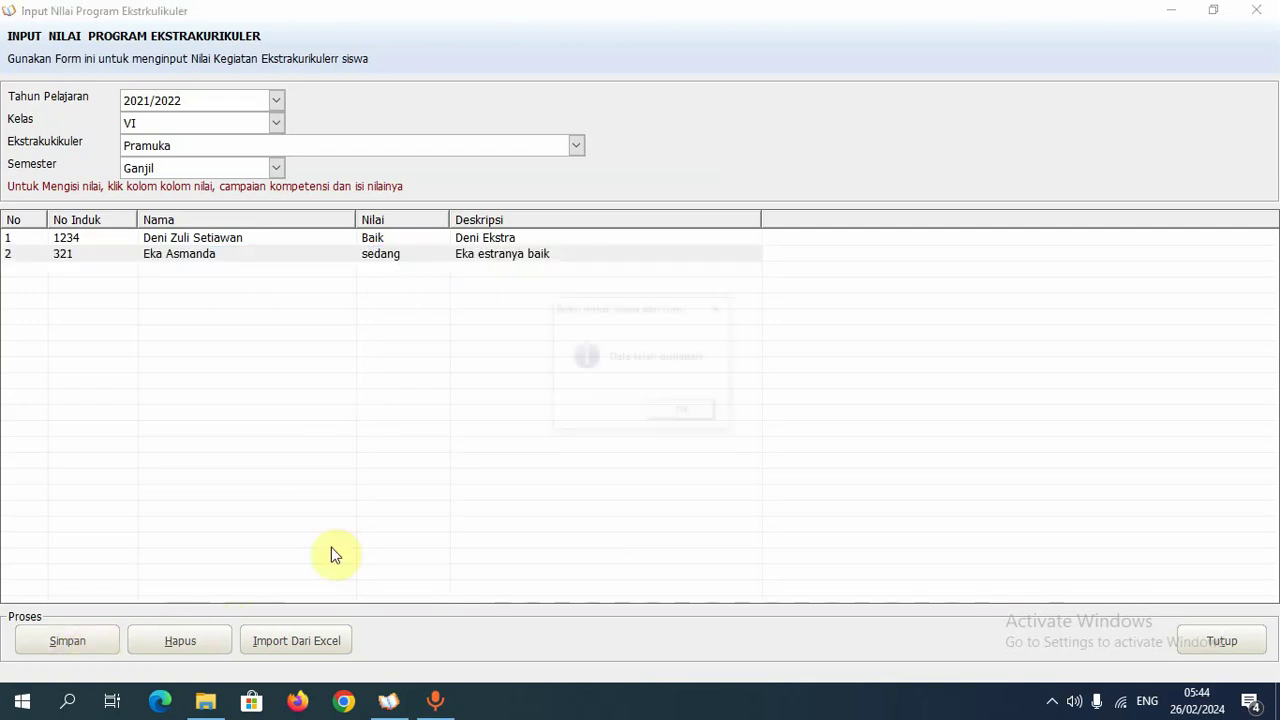
{"action": "left_click", "coordinate": [684, 413]}
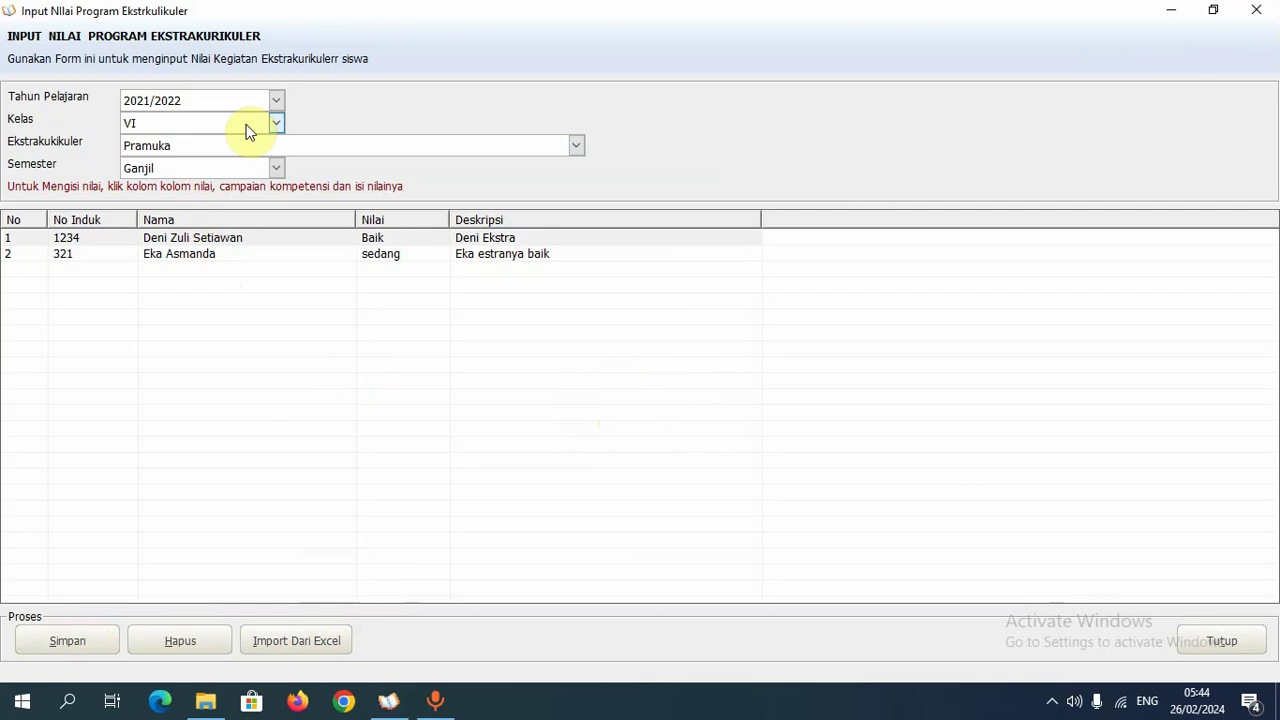
- Check the available extracurricular programs and close the grade entry form
{"action": "left_click", "coordinate": [160, 150]}
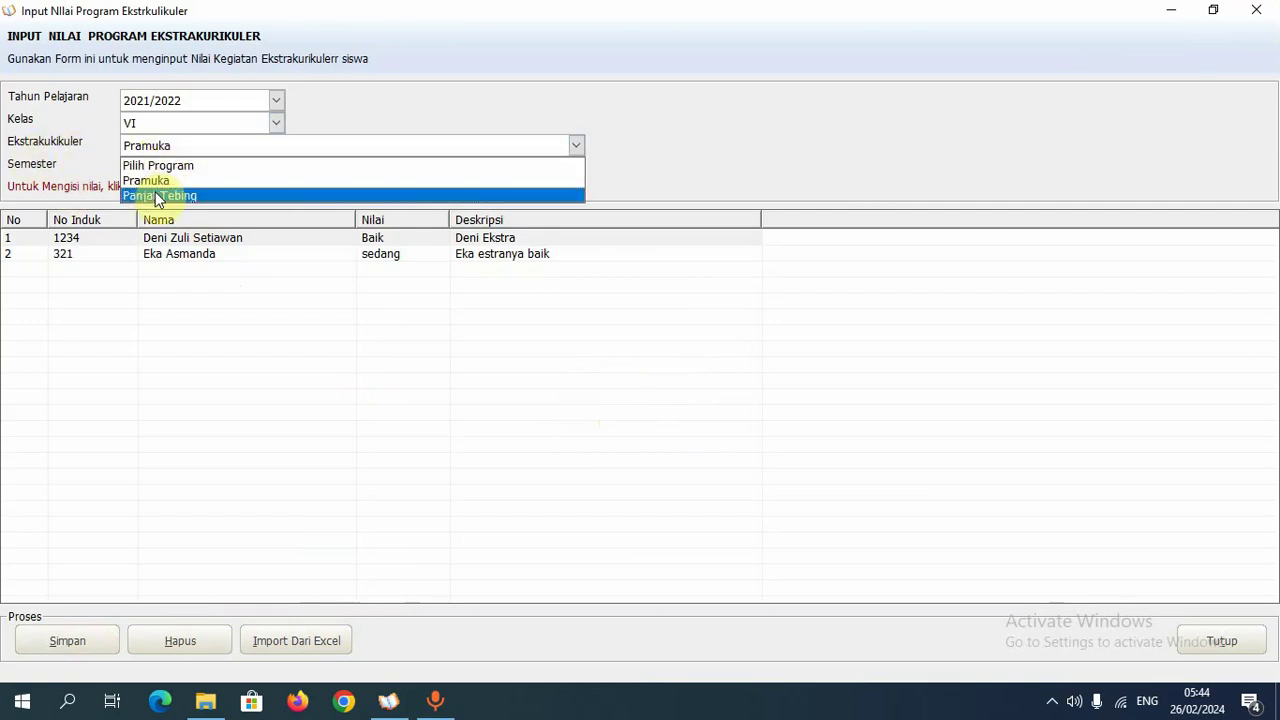
{"action": "left_click", "coordinate": [1255, 14]}
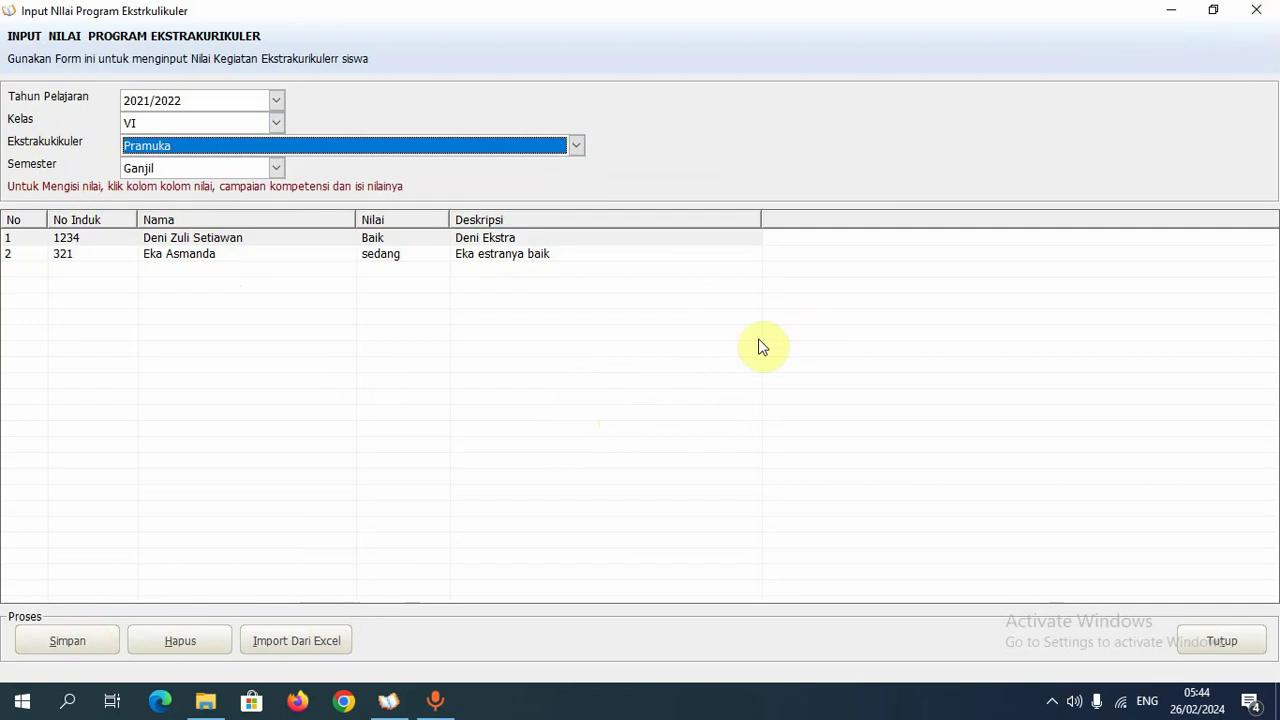
{"action": "left_click", "coordinate": [1257, 12]}
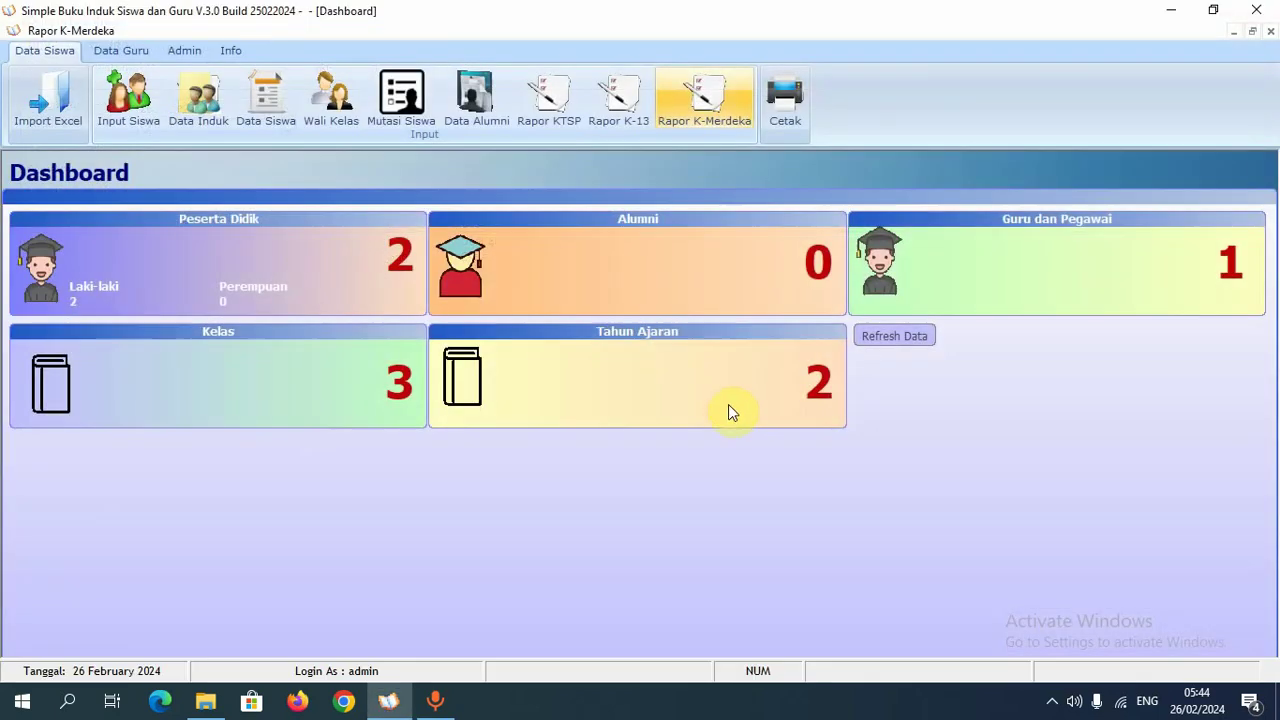
- Review the Pramuka and Panjat Tebing entries in the K-Merdeka extracurricular master data, and close the master windows
{"action": "left_click", "coordinate": [184, 50]}
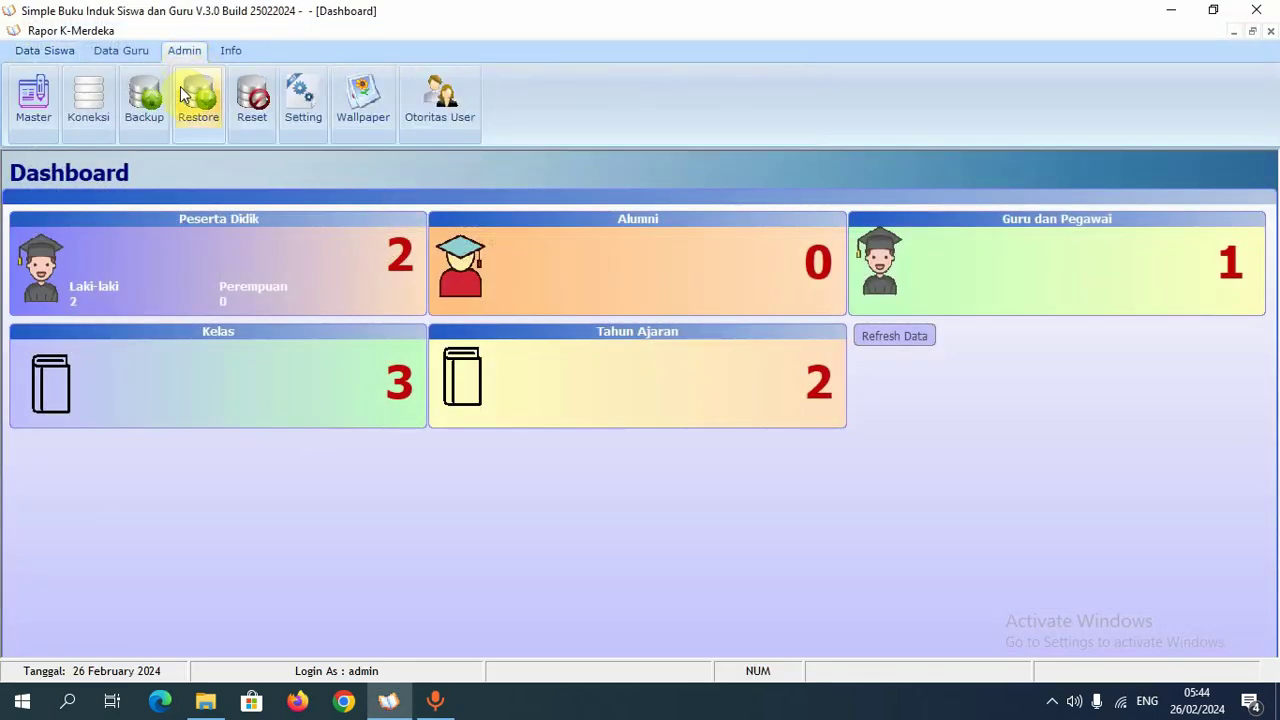
{"action": "left_click", "coordinate": [33, 95]}
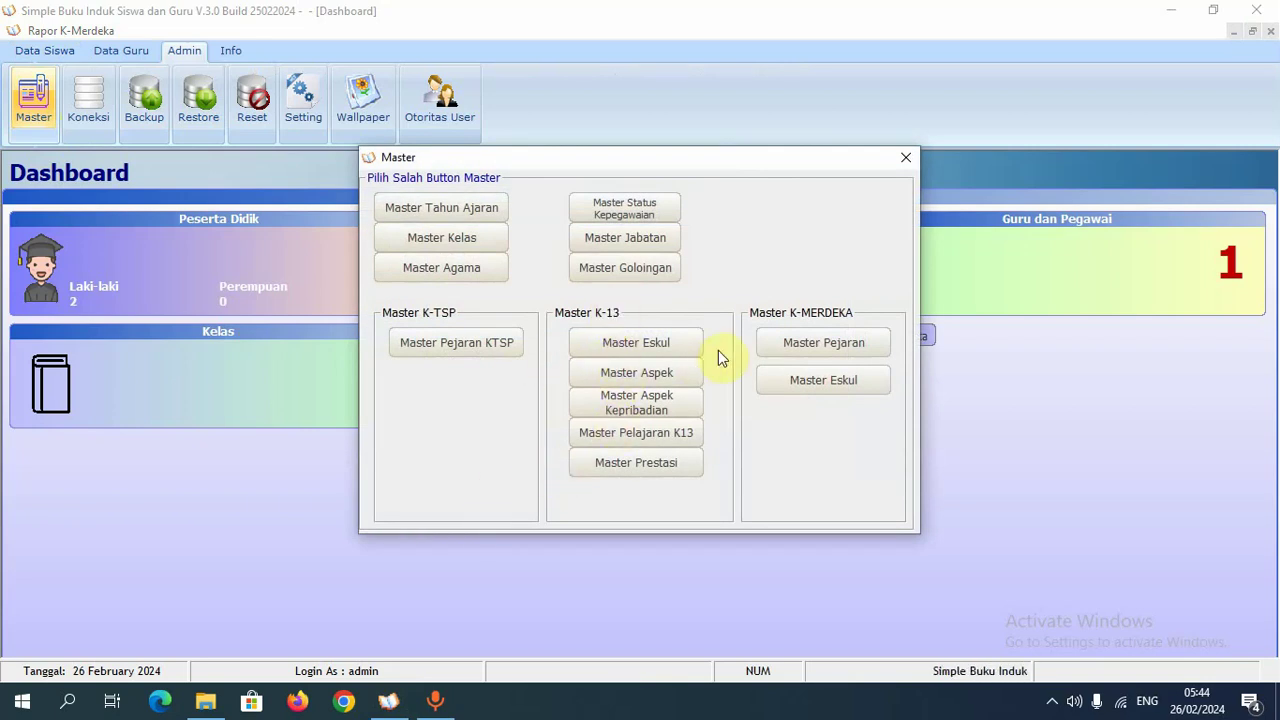
{"action": "left_click", "coordinate": [803, 382]}
{"action": "left_click", "coordinate": [511, 321]}
{"action": "left_click", "coordinate": [510, 311]}
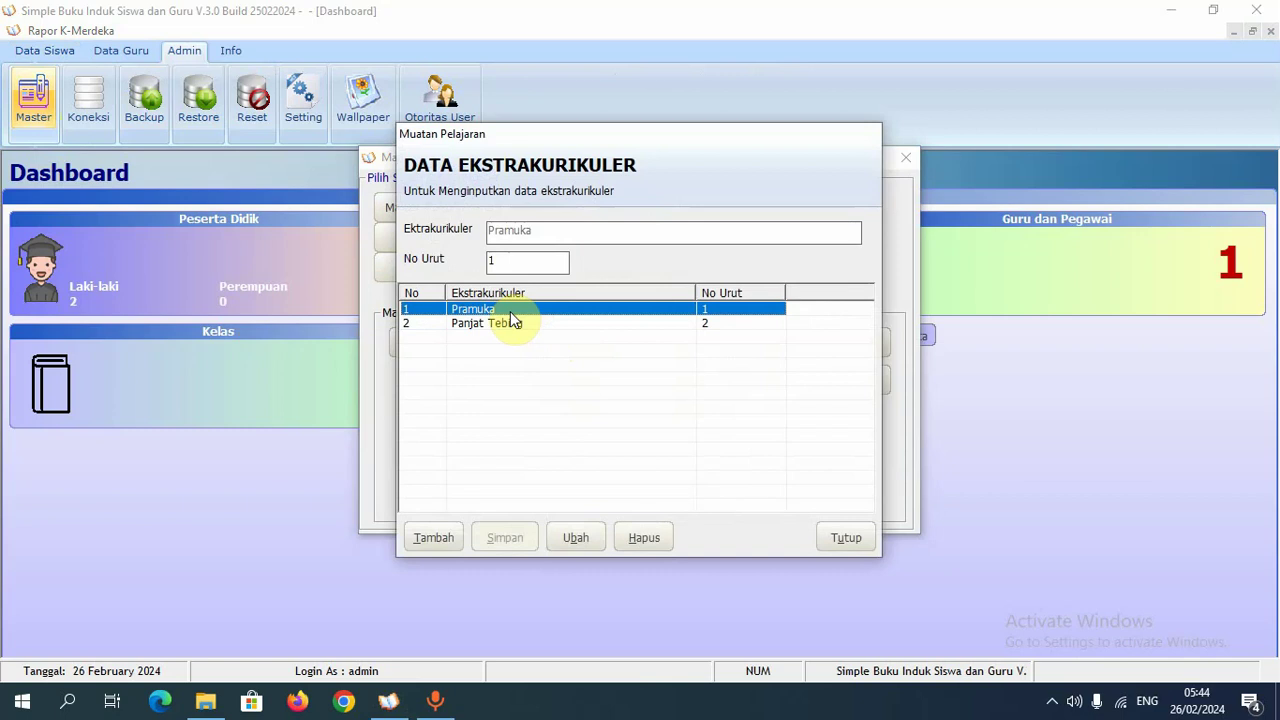
{"action": "left_click", "coordinate": [511, 321]}
{"action": "left_click", "coordinate": [510, 312]}
{"action": "left_click", "coordinate": [511, 321]}
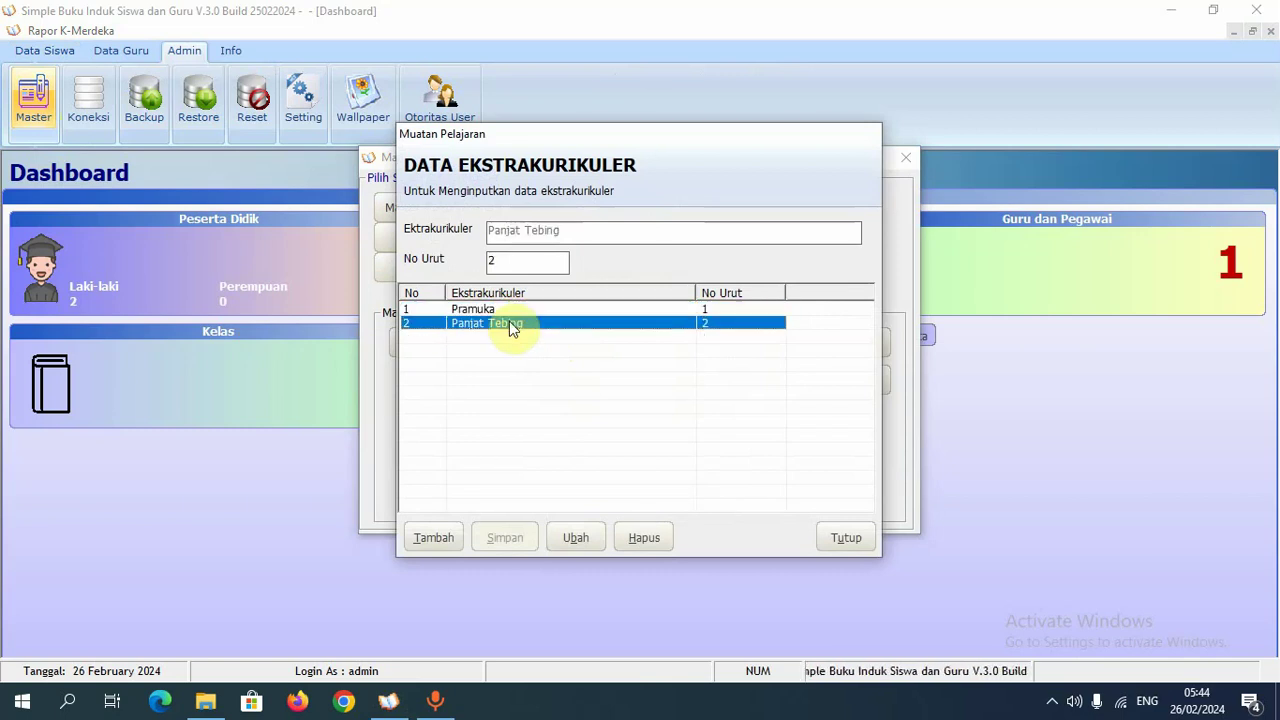
{"action": "left_click", "coordinate": [510, 312]}
{"action": "left_click", "coordinate": [846, 537]}
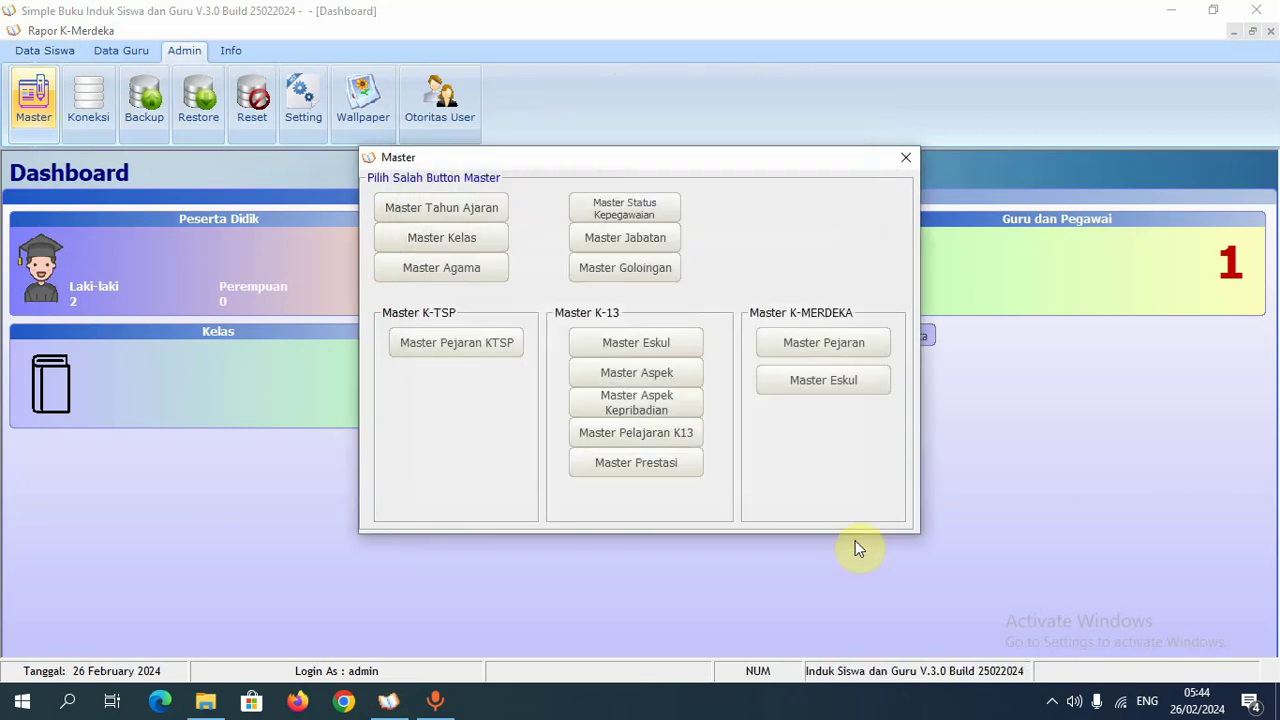
{"action": "left_click", "coordinate": [903, 160]}
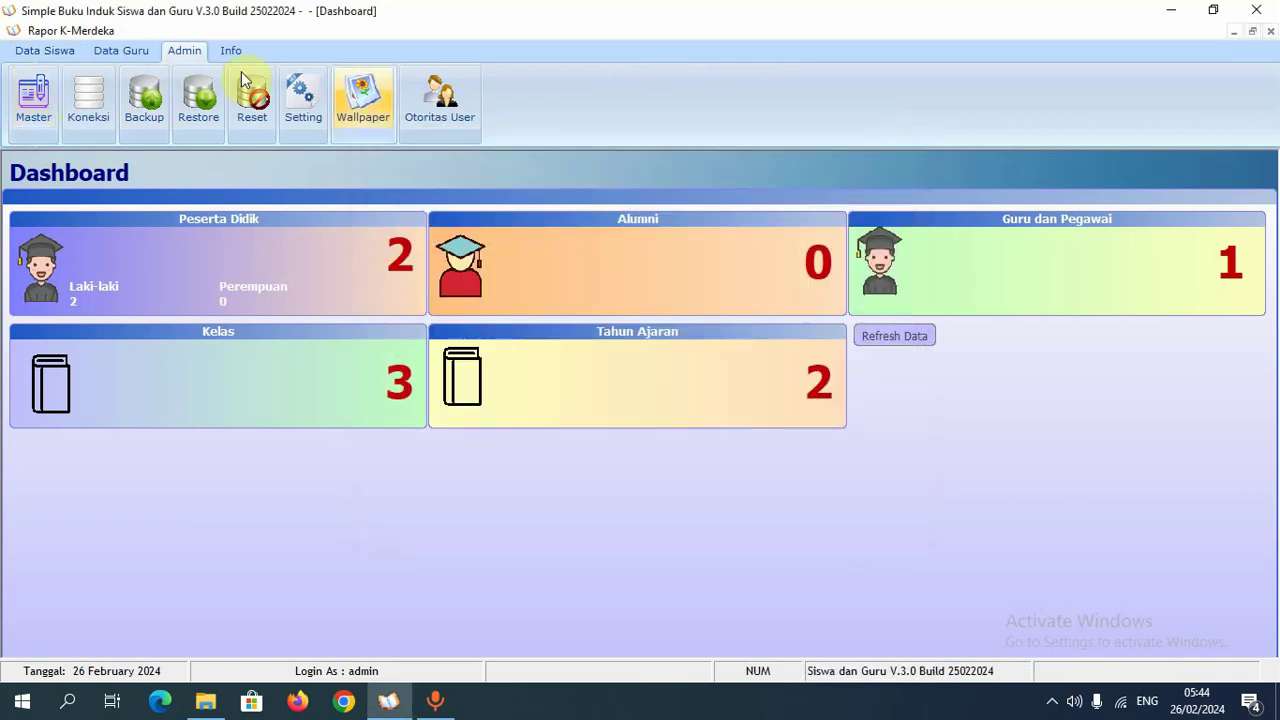
- View the K-Merdeka attendance recap for class VI, semester Ganjil, school year 2021/2022, and close the form
{"action": "left_click", "coordinate": [48, 53]}
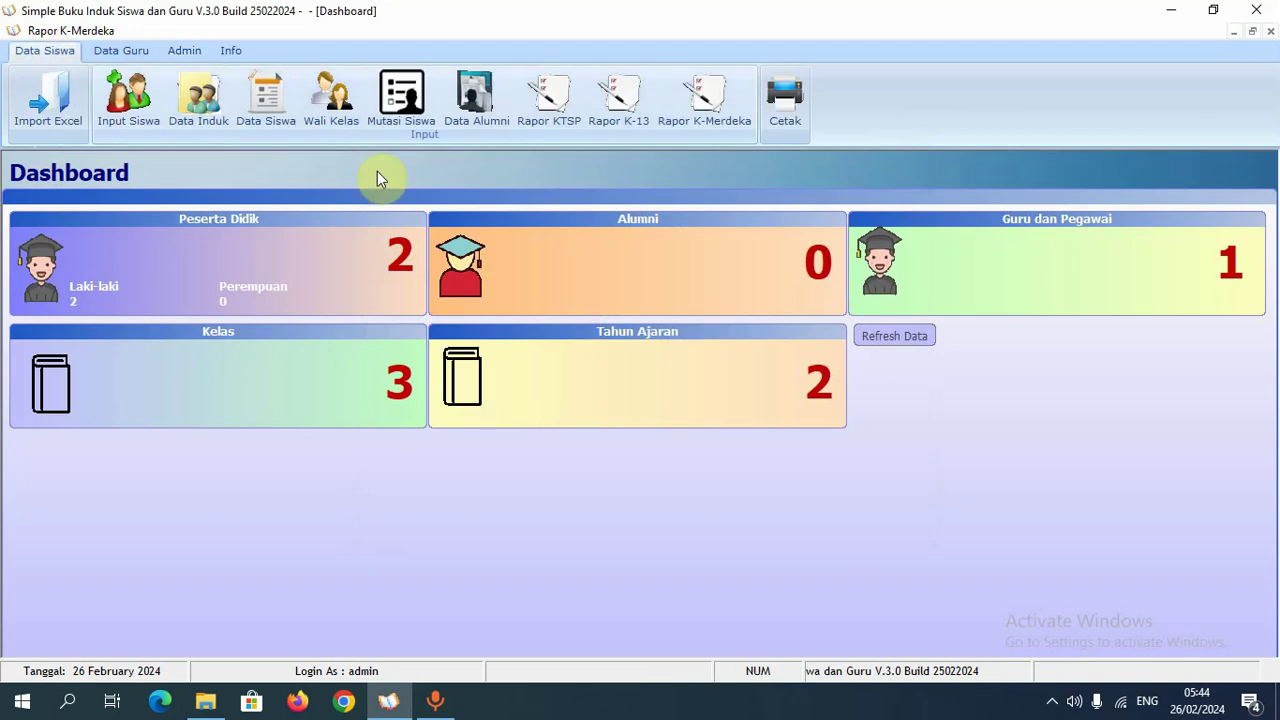
{"action": "left_click", "coordinate": [721, 108]}
{"action": "left_click", "coordinate": [751, 181]}
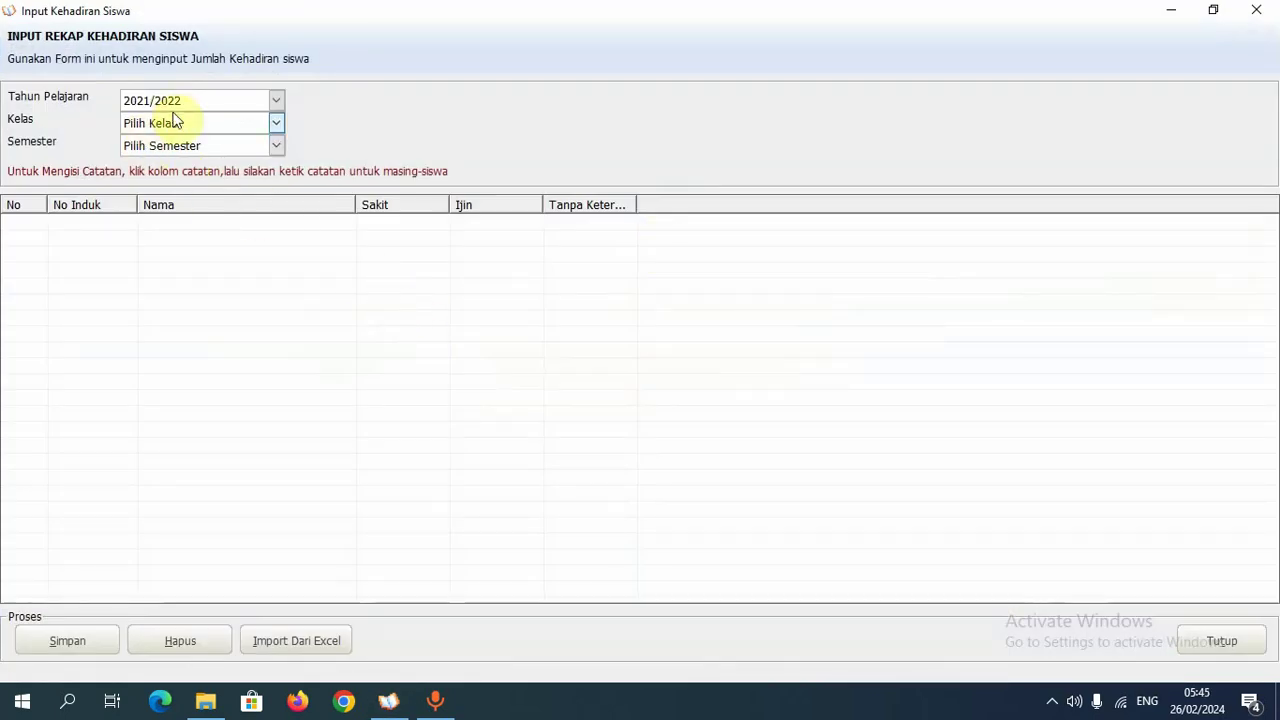
{"action": "left_click", "coordinate": [200, 104]}
{"action": "left_click", "coordinate": [198, 102]}
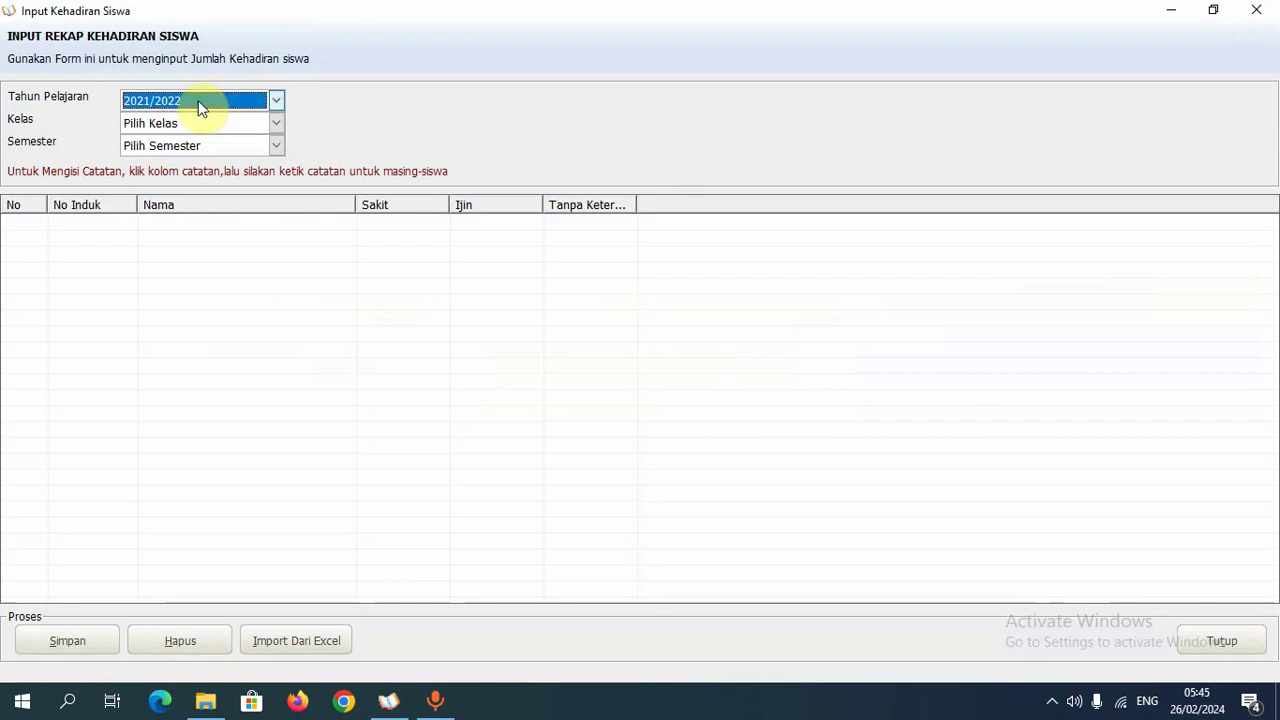
{"action": "left_click", "coordinate": [198, 123]}
{"action": "left_click", "coordinate": [190, 150]}
{"action": "left_click", "coordinate": [189, 150]}
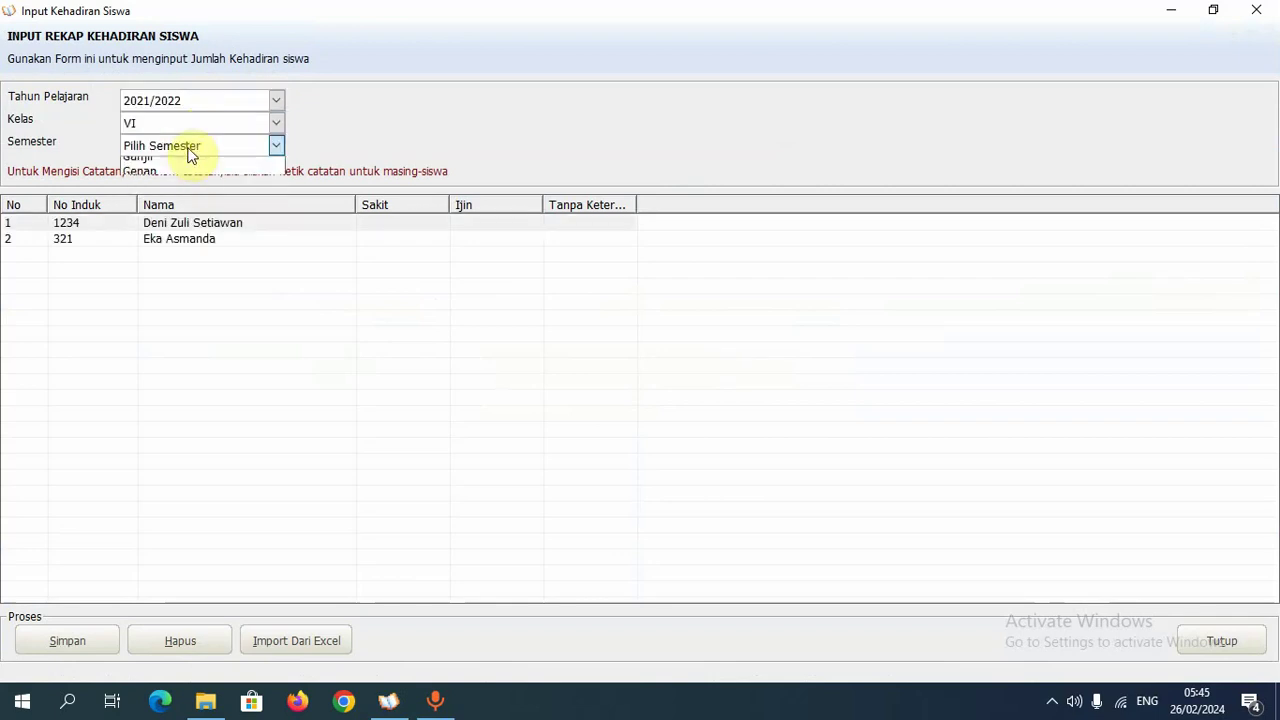
{"action": "left_click", "coordinate": [189, 153]}
{"action": "left_click", "coordinate": [189, 156]}
{"action": "left_click", "coordinate": [190, 181]}
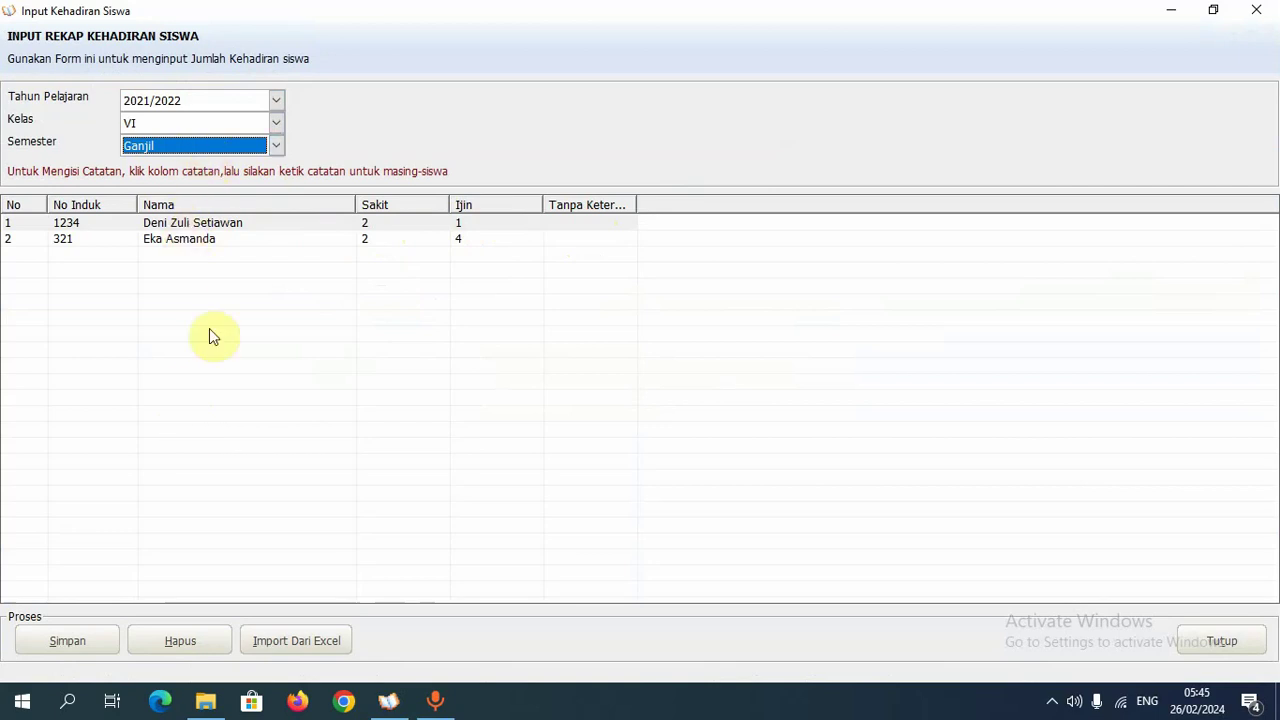
{"action": "left_click", "coordinate": [1256, 10]}
- Open the K-Merdeka homeroom teacher notes form and load class VI, semester Ganjil, for school year 2021/2022
{"action": "left_click", "coordinate": [732, 110]}
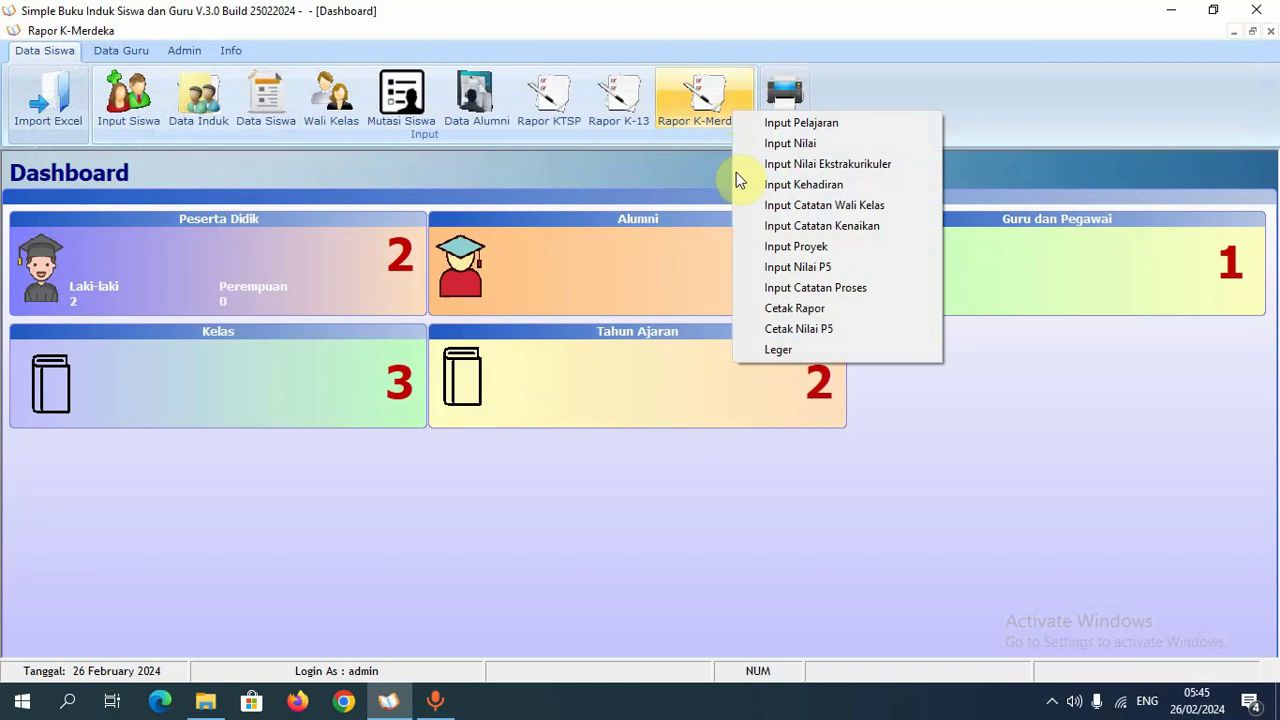
{"action": "left_click", "coordinate": [748, 205]}
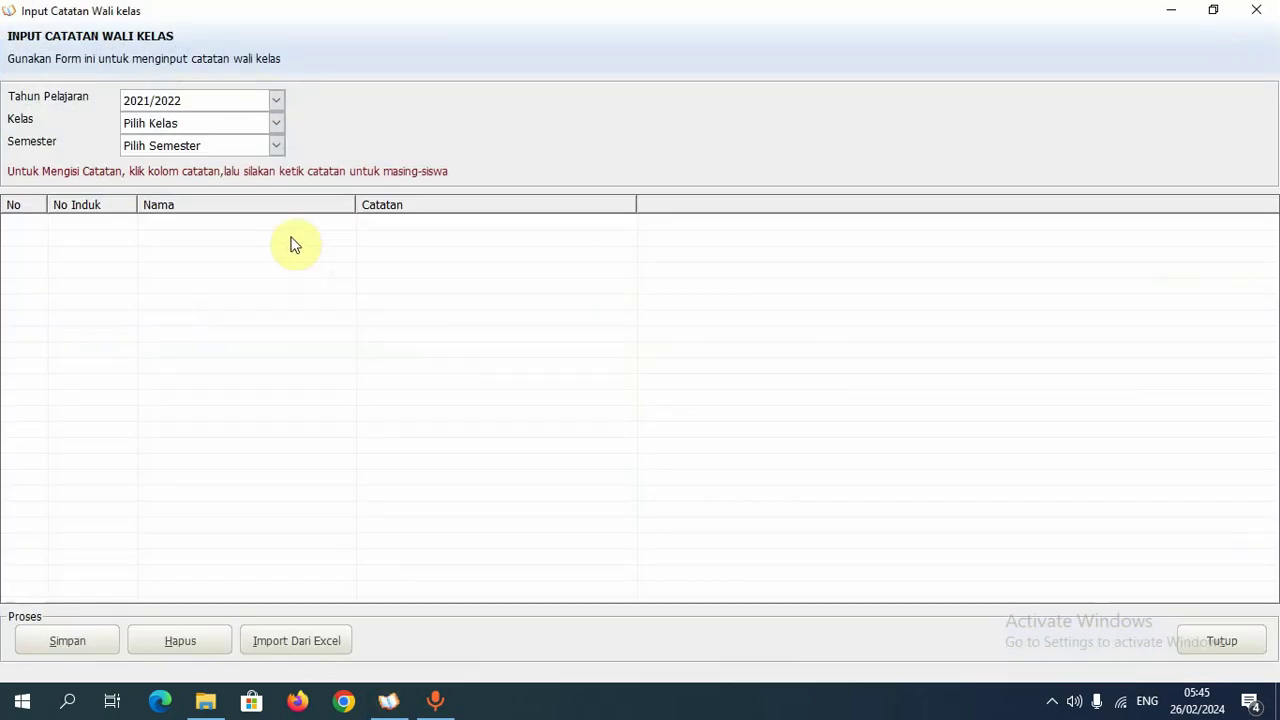
{"action": "left_click", "coordinate": [214, 125]}
{"action": "left_click", "coordinate": [199, 157]}
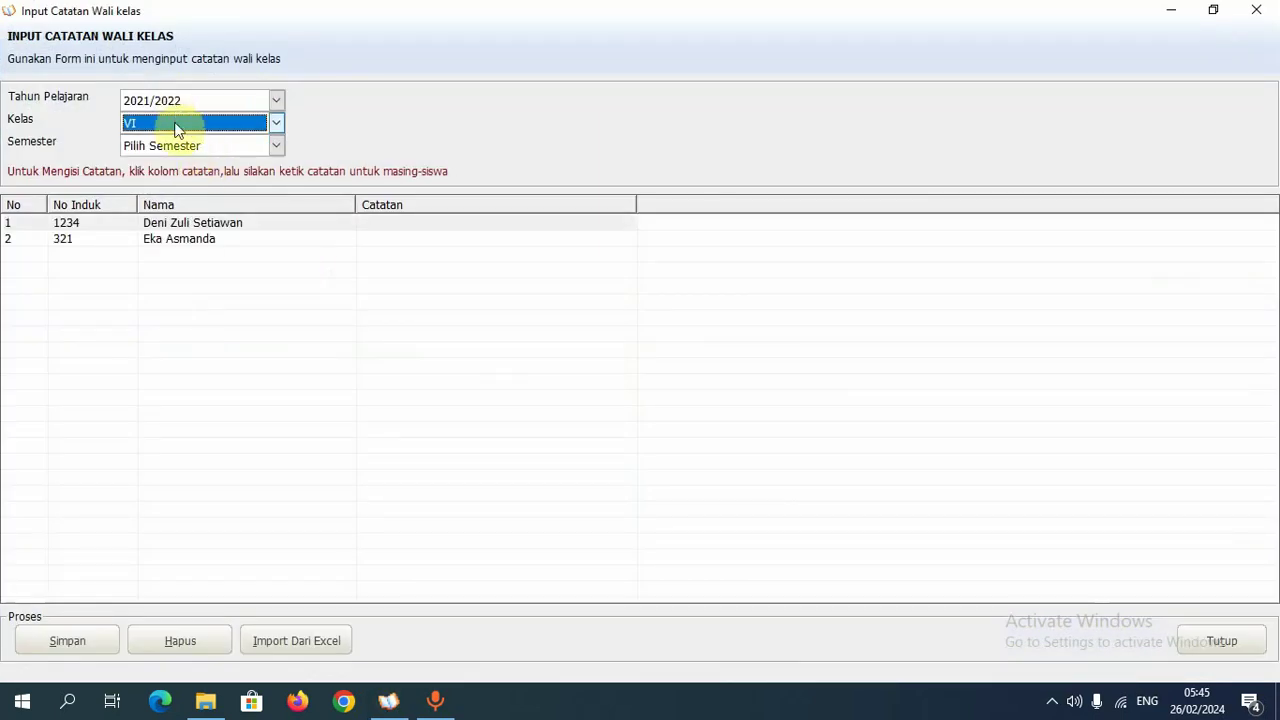
{"action": "left_click", "coordinate": [174, 148]}
{"action": "left_click", "coordinate": [176, 182]}
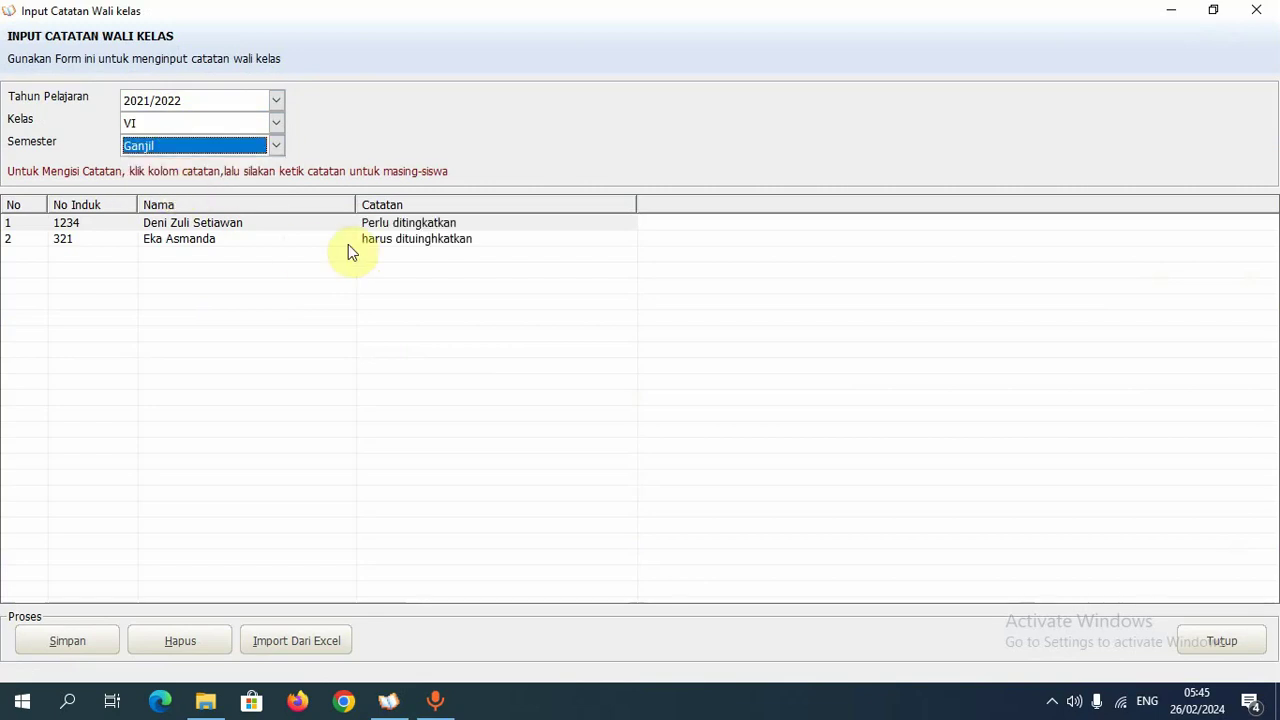
- Check the editable Catatan entries of both students without changing them, and close the homeroom notes form
{"action": "left_click", "coordinate": [400, 229]}
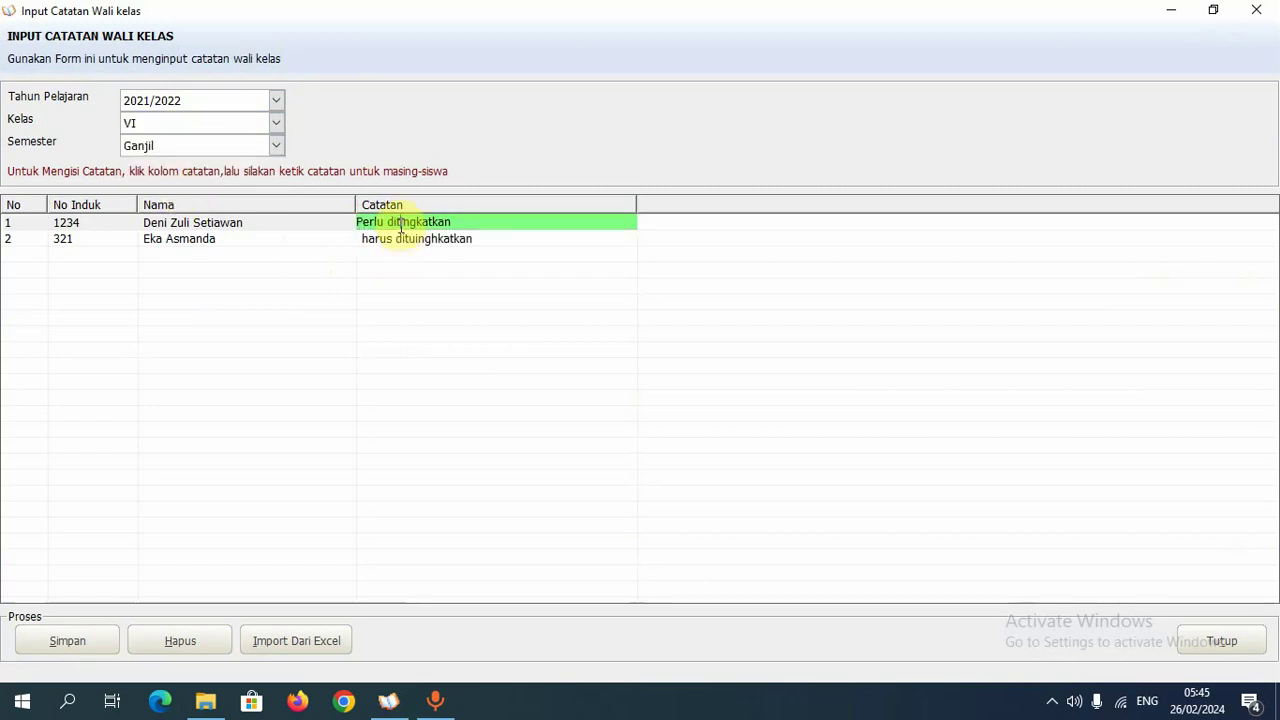
{"action": "left_click", "coordinate": [397, 245]}
{"action": "double_click", "coordinate": [418, 223]}
{"action": "left_click", "coordinate": [421, 242]}
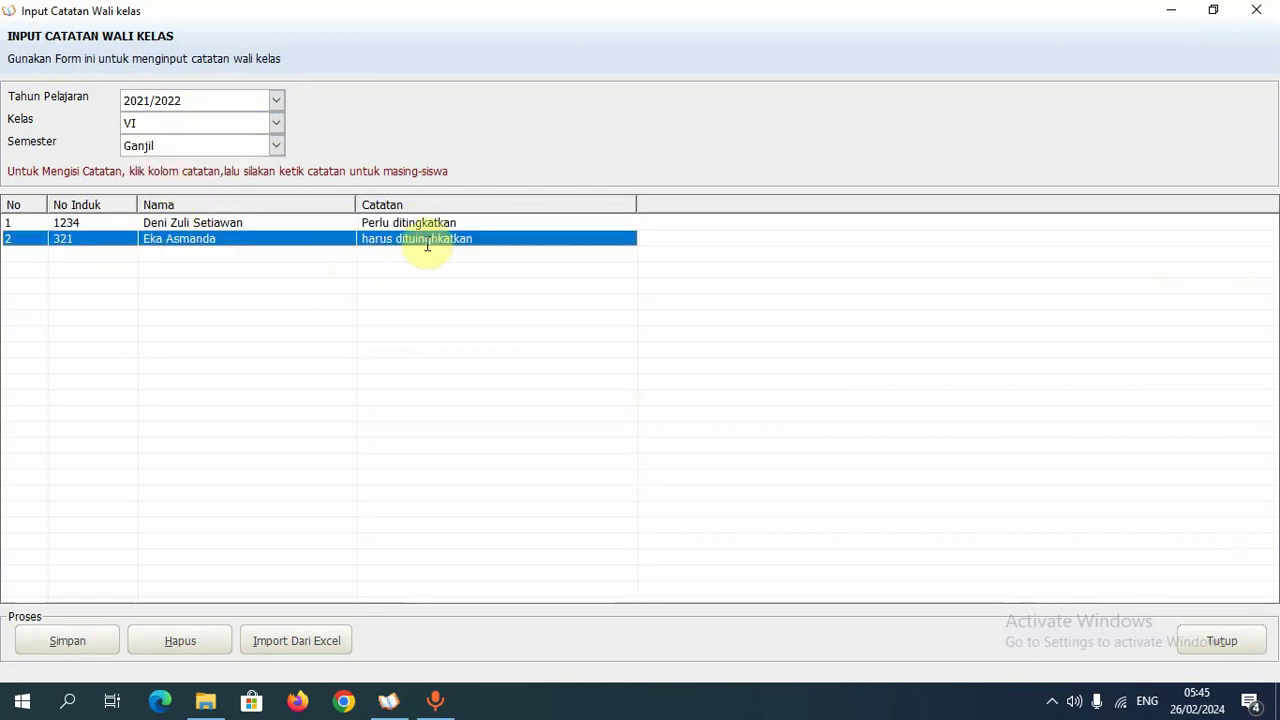
{"action": "left_click", "coordinate": [443, 225]}
{"action": "left_click", "coordinate": [443, 240]}
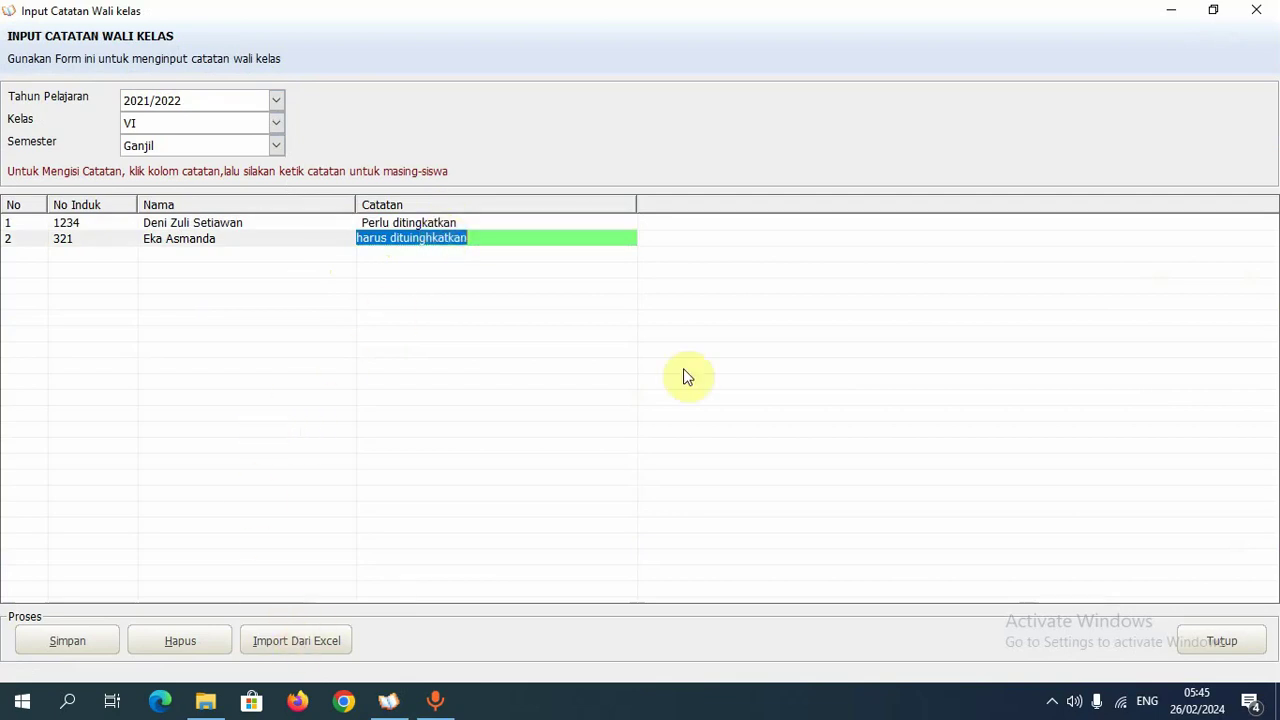
{"action": "left_click", "coordinate": [1256, 10]}
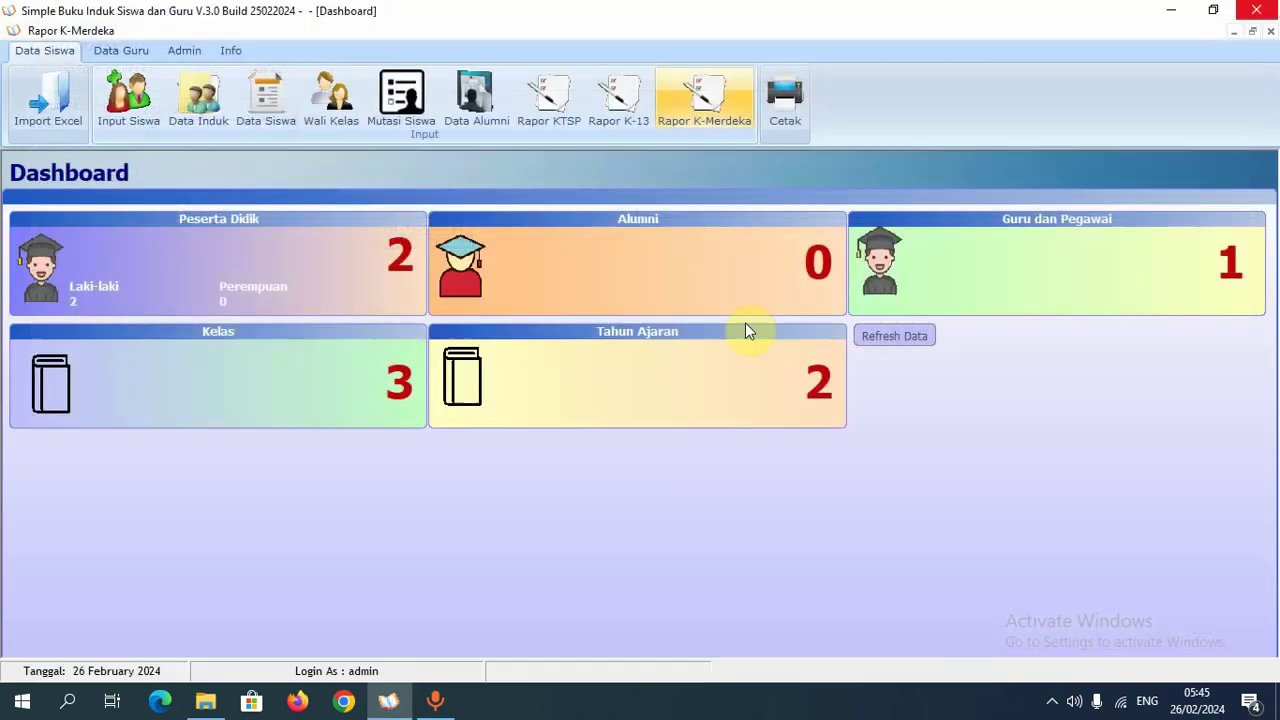
- Open the K-Merdeka class promotion remarks form and load class VI for school year 2021/2022
{"action": "left_click", "coordinate": [704, 105]}
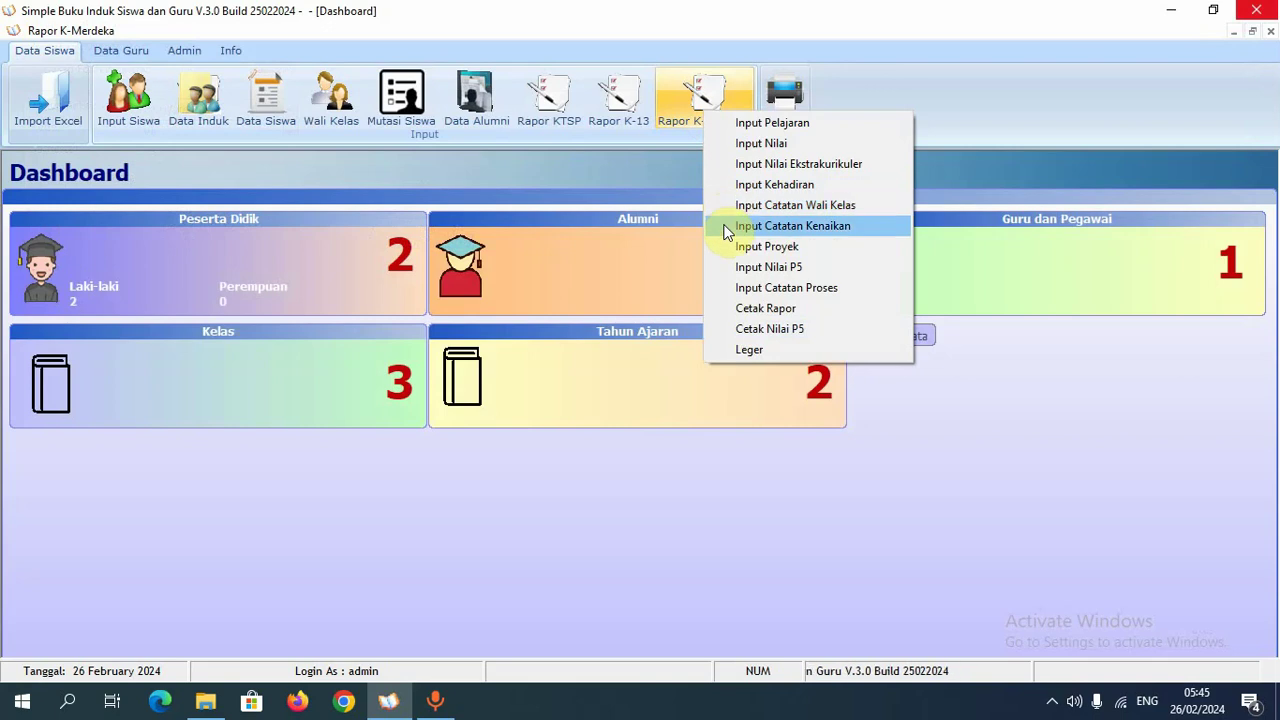
{"action": "left_click", "coordinate": [760, 226]}
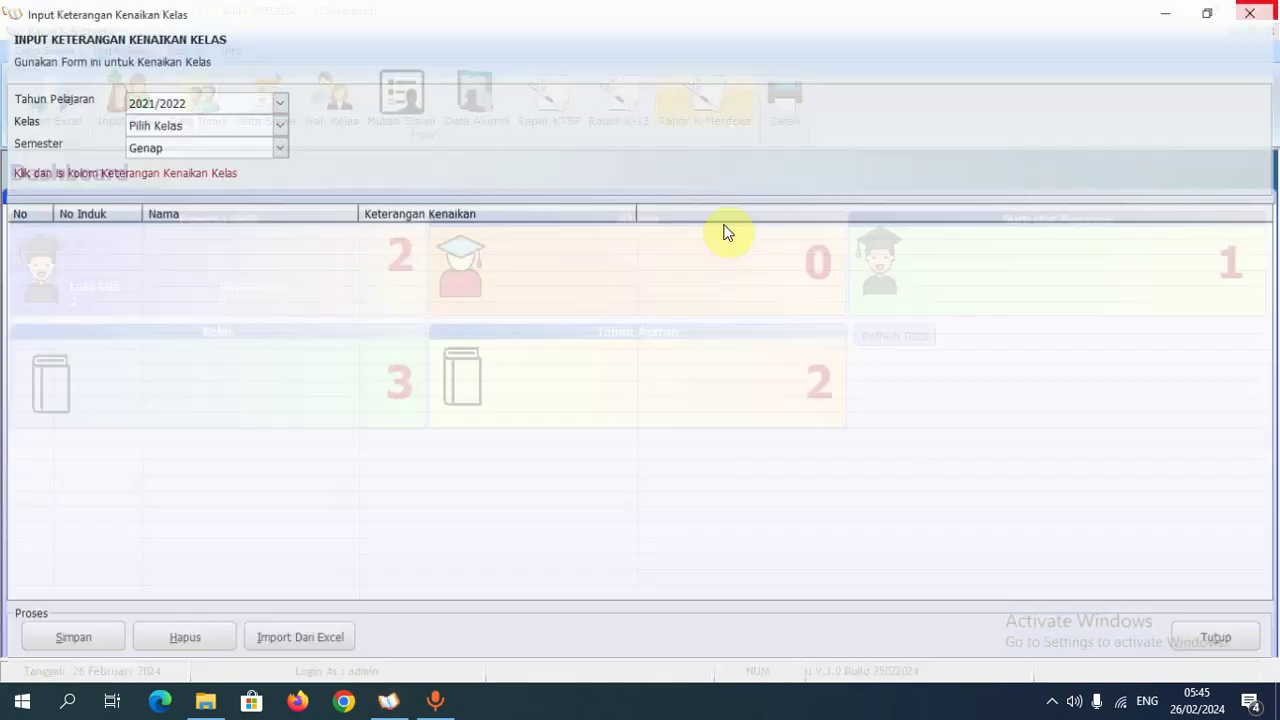
{"action": "left_click", "coordinate": [209, 121]}
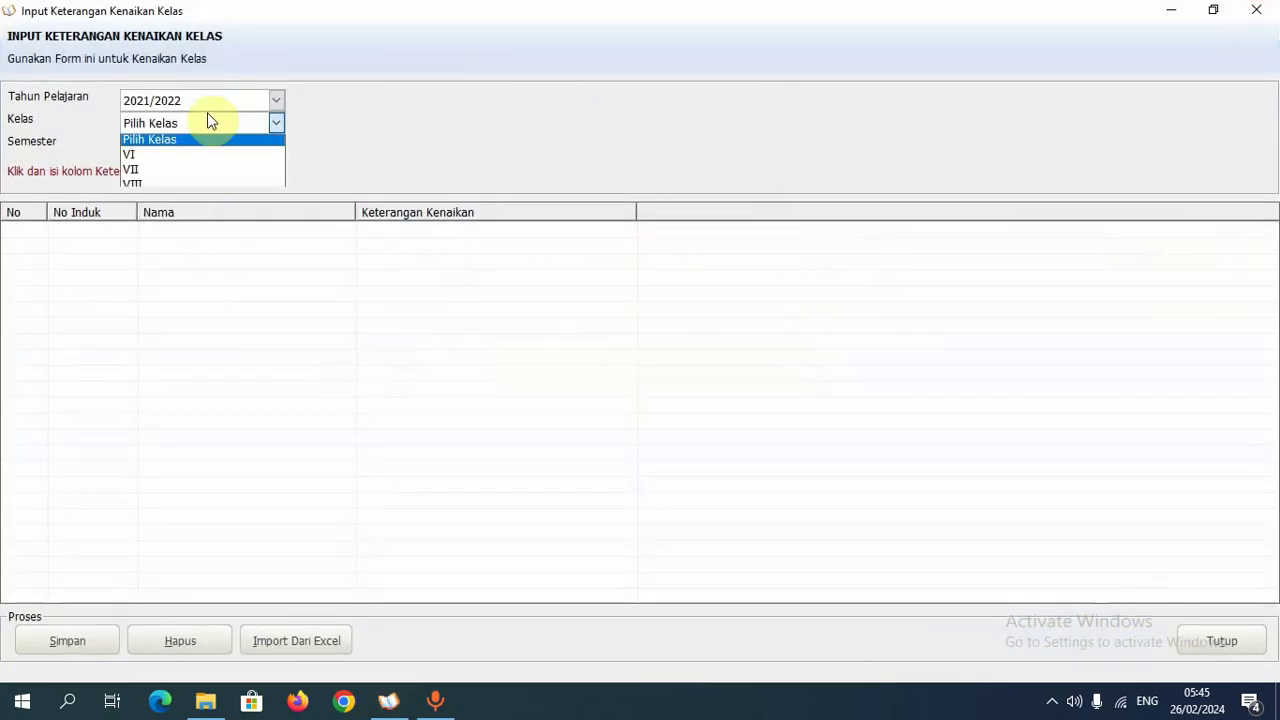
{"action": "left_click", "coordinate": [207, 113]}
{"action": "left_click", "coordinate": [207, 111]}
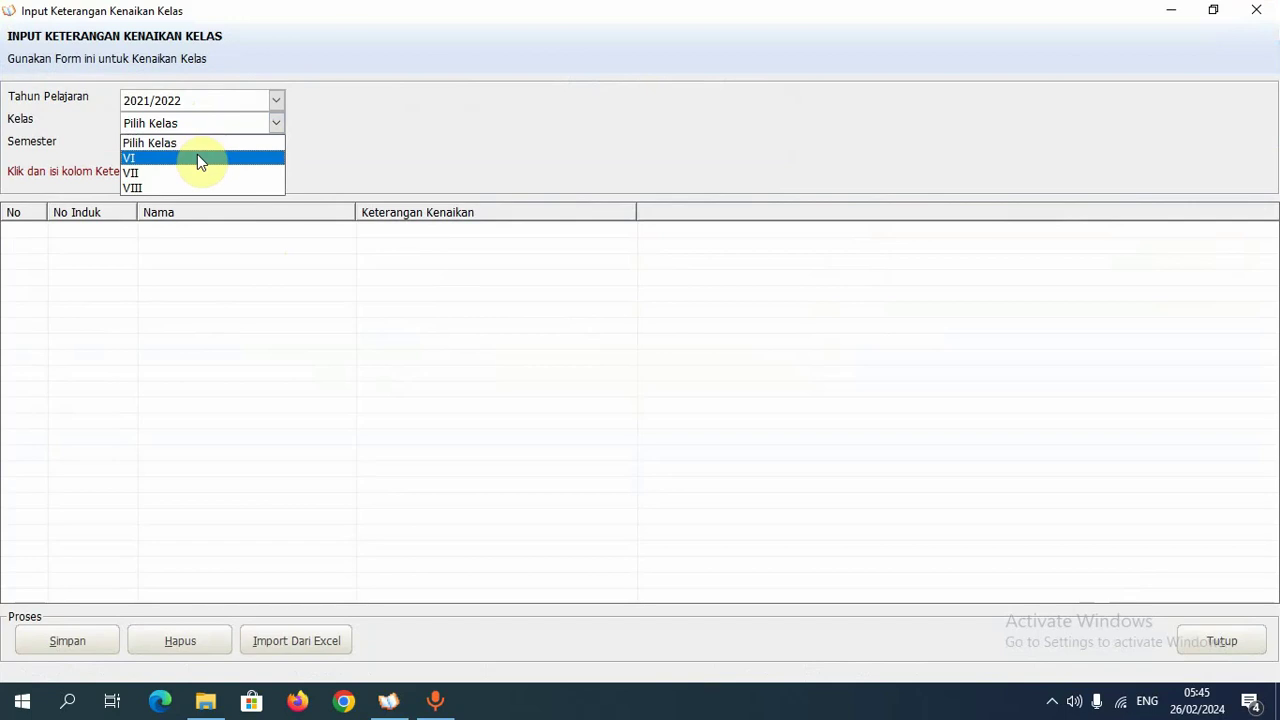
{"action": "left_click", "coordinate": [197, 157]}
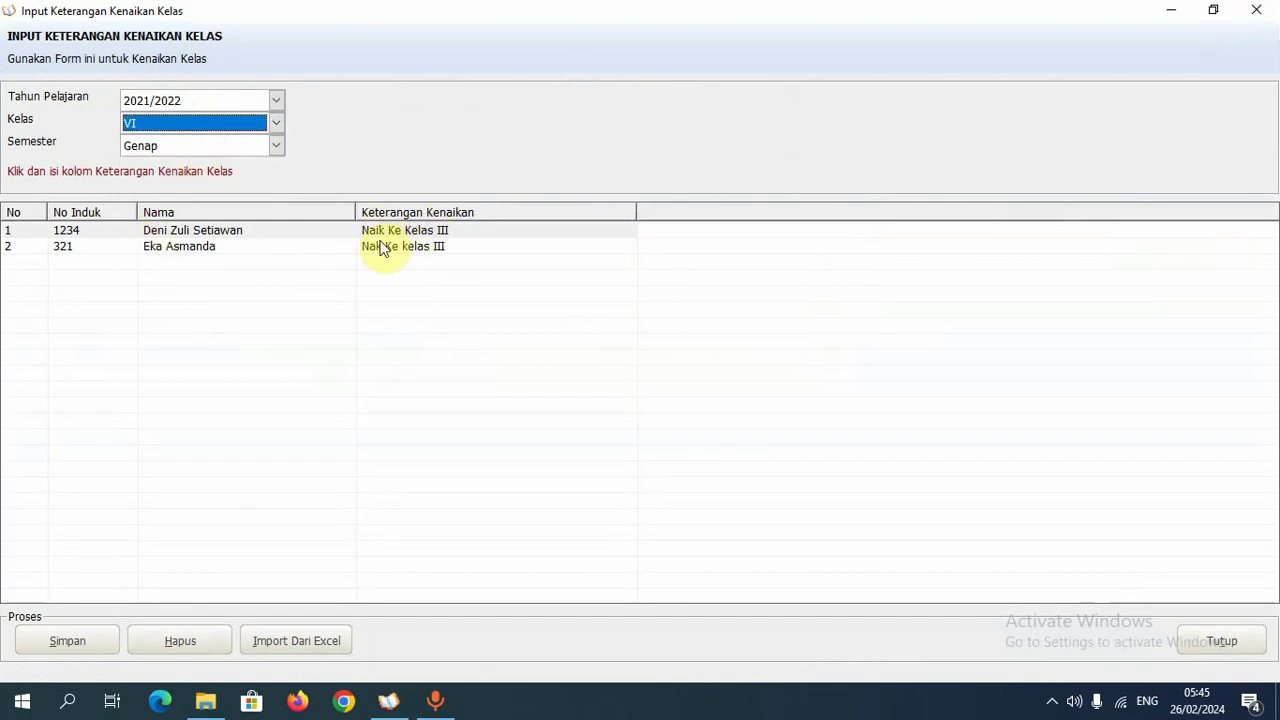
- Check the Keterangan Kenaikan entries of both students without changing them, and close the promotion remarks form
{"action": "left_click", "coordinate": [444, 230]}
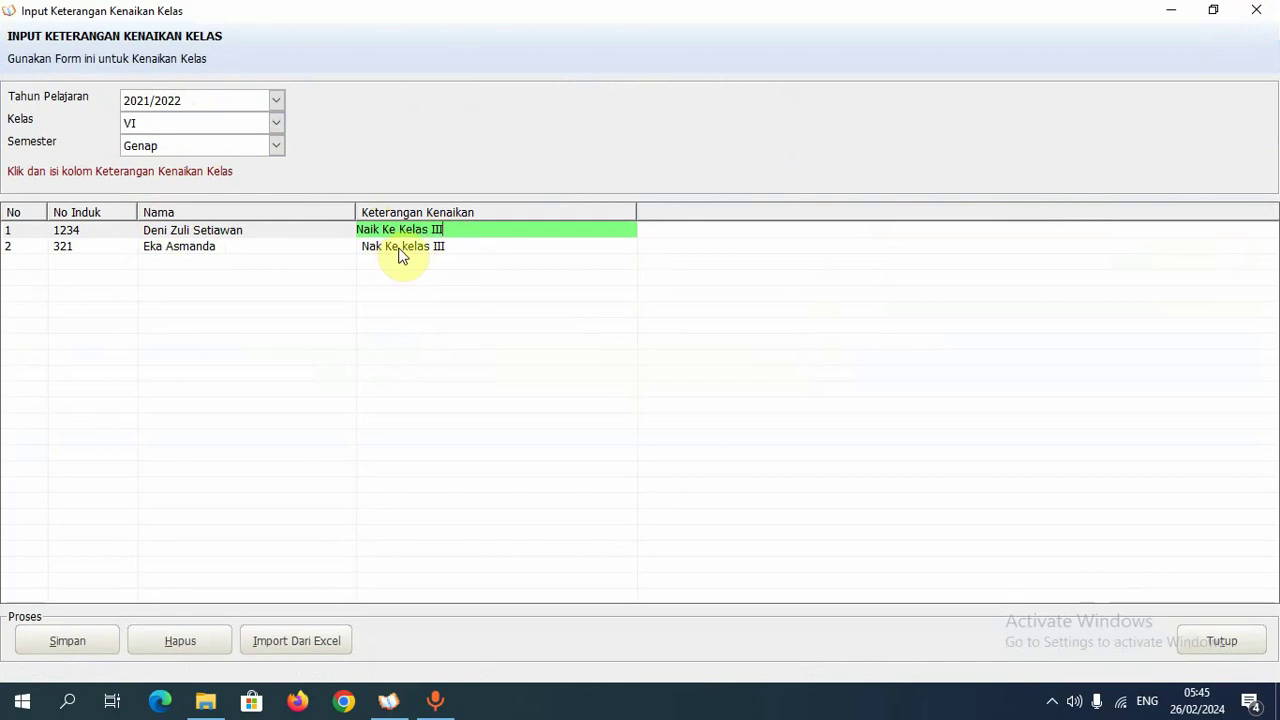
{"action": "left_click", "coordinate": [398, 248]}
{"action": "left_click", "coordinate": [418, 230]}
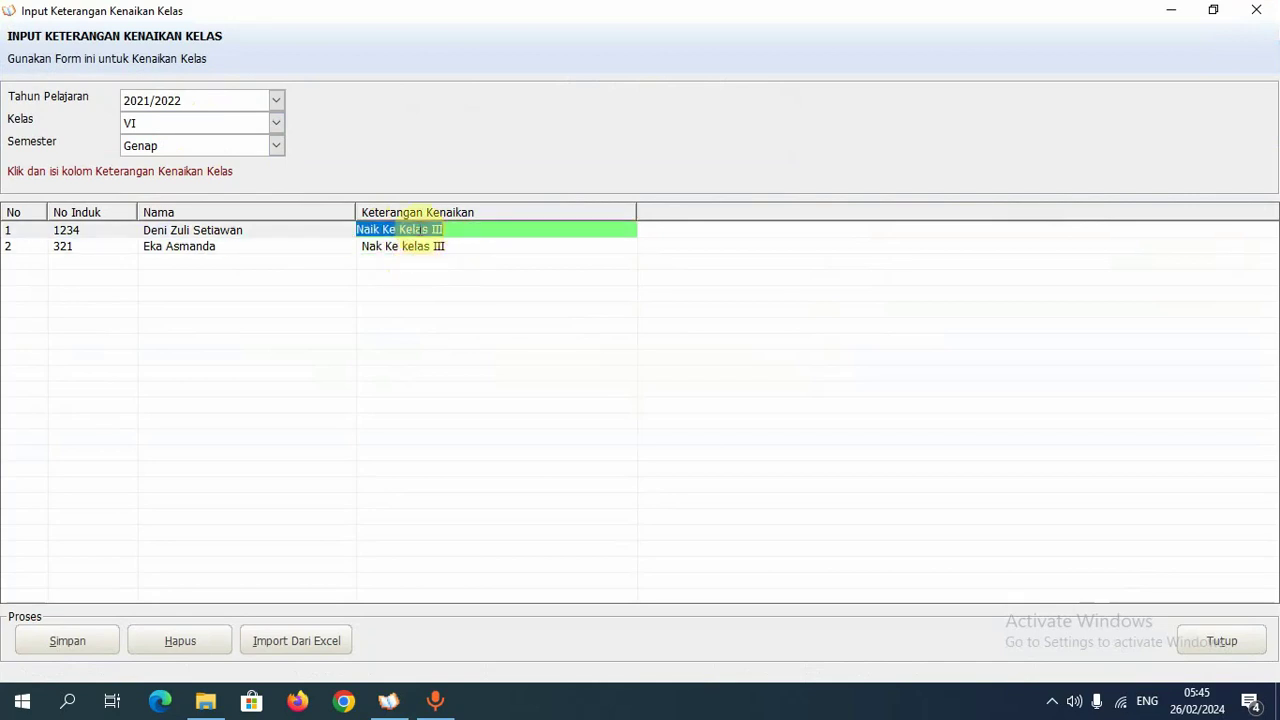
{"action": "left_click", "coordinate": [434, 248]}
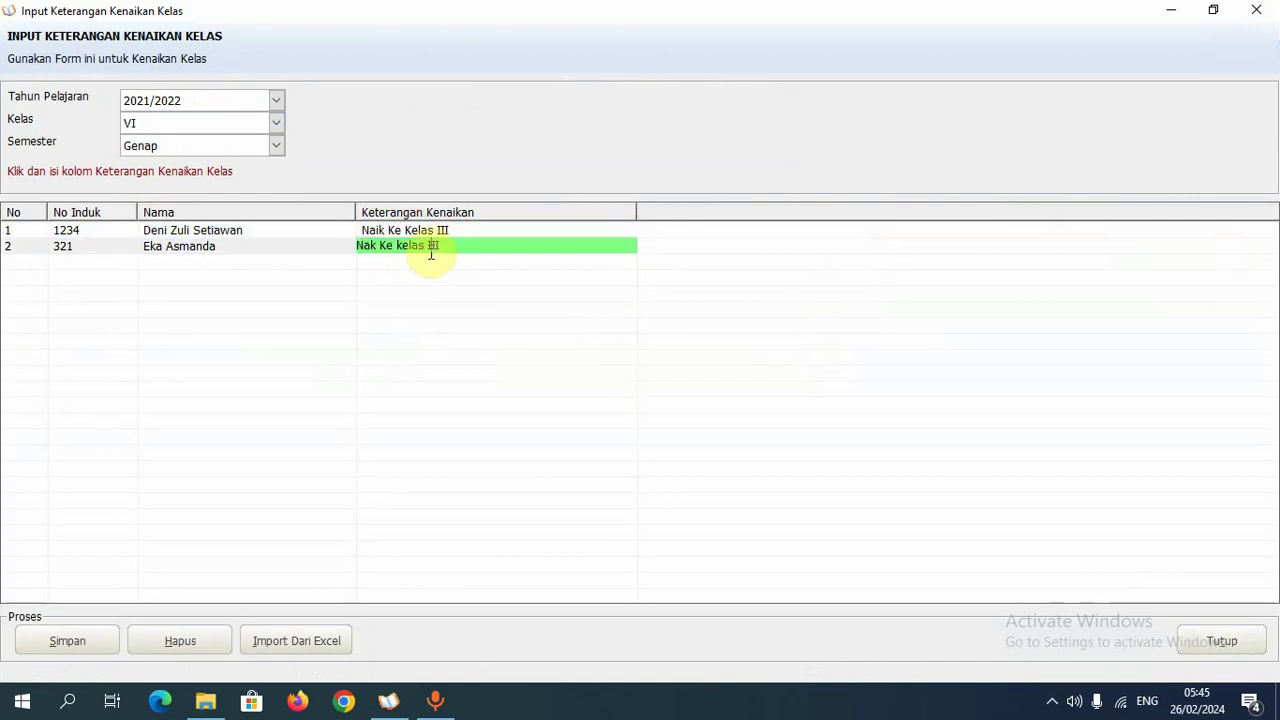
{"action": "left_click", "coordinate": [434, 229]}
{"action": "left_click", "coordinate": [428, 248]}
{"action": "left_click", "coordinate": [431, 231]}
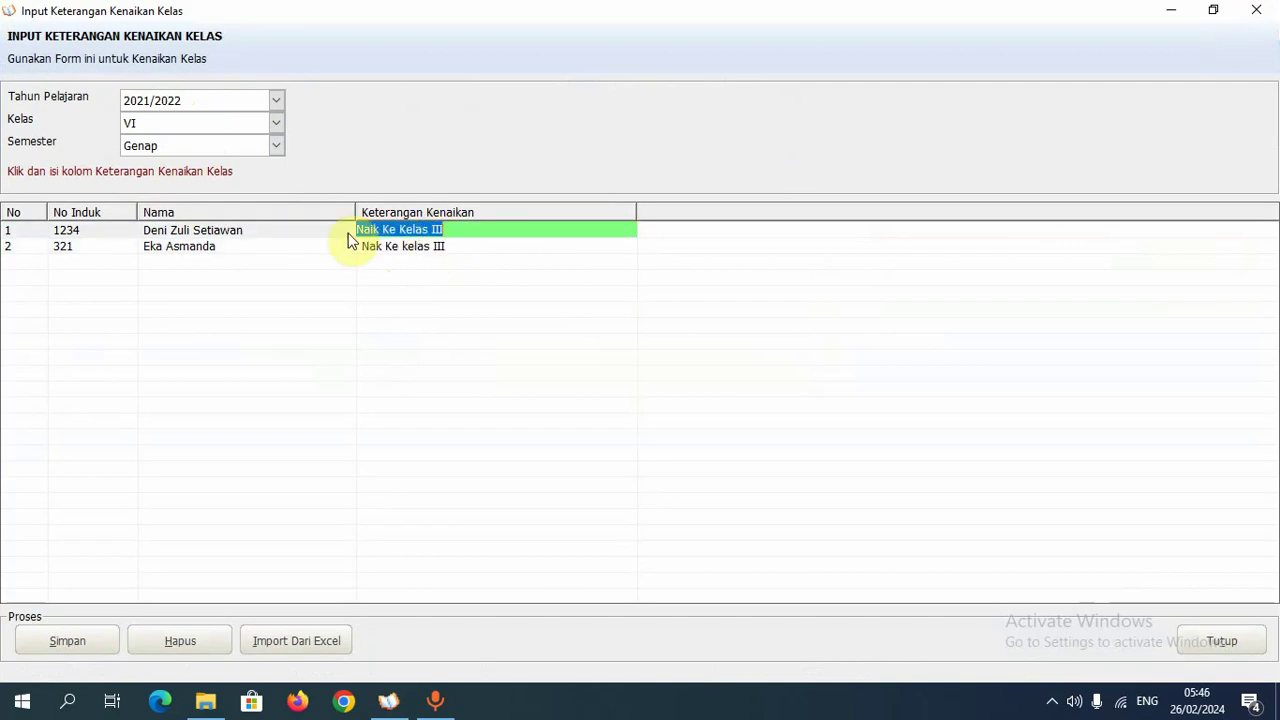
{"action": "left_click", "coordinate": [1256, 12]}
- Open the K-Merdeka project data and start a blank project entry
{"action": "left_click", "coordinate": [705, 100]}
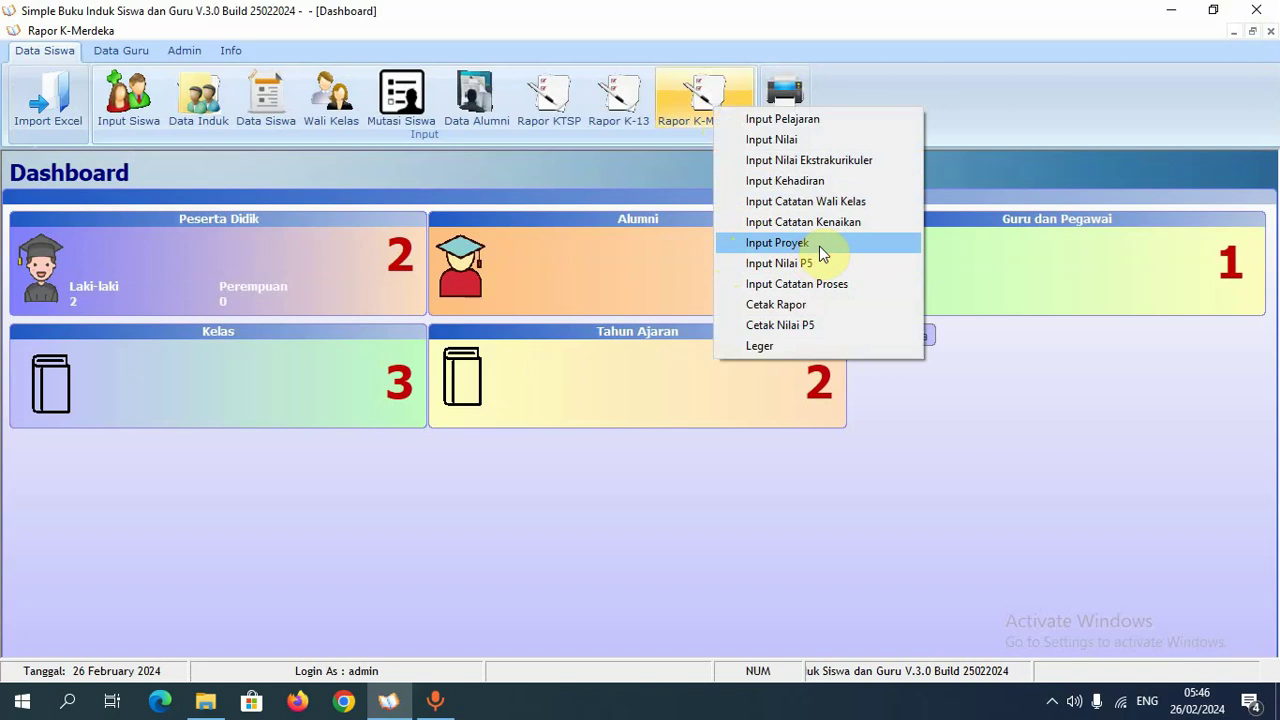
{"action": "left_click", "coordinate": [778, 243]}
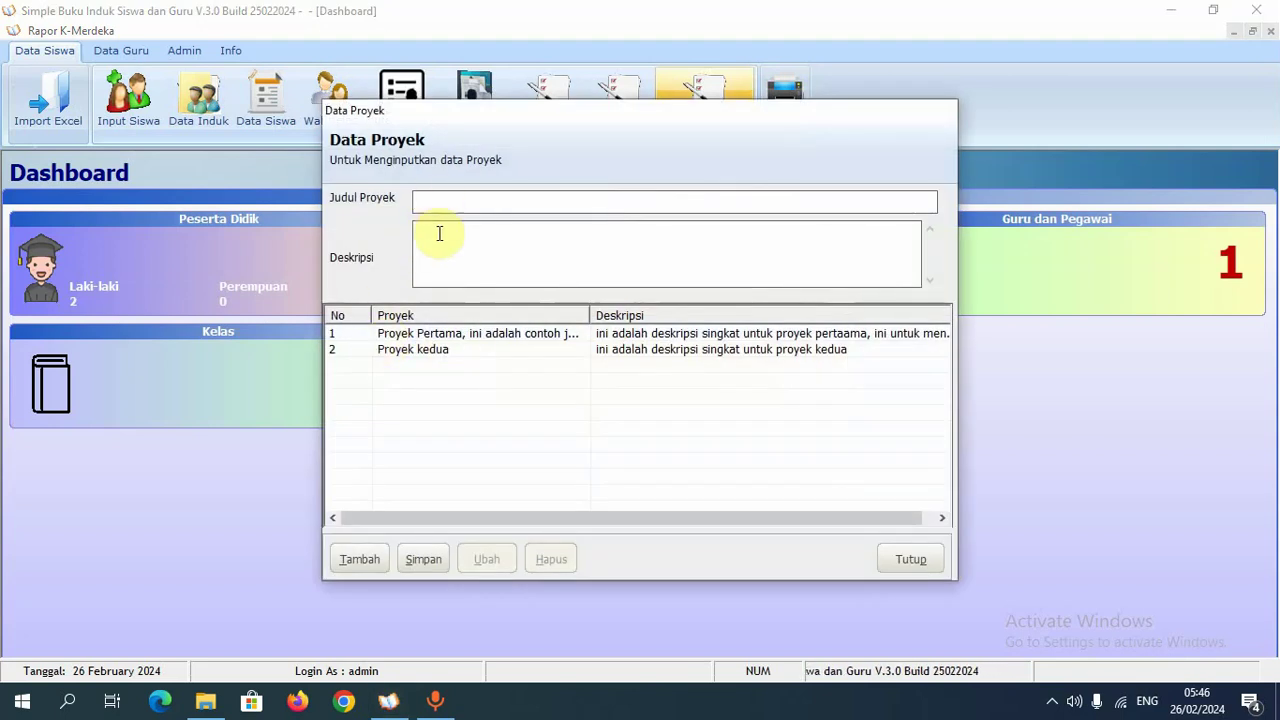
{"action": "left_click", "coordinate": [430, 334]}
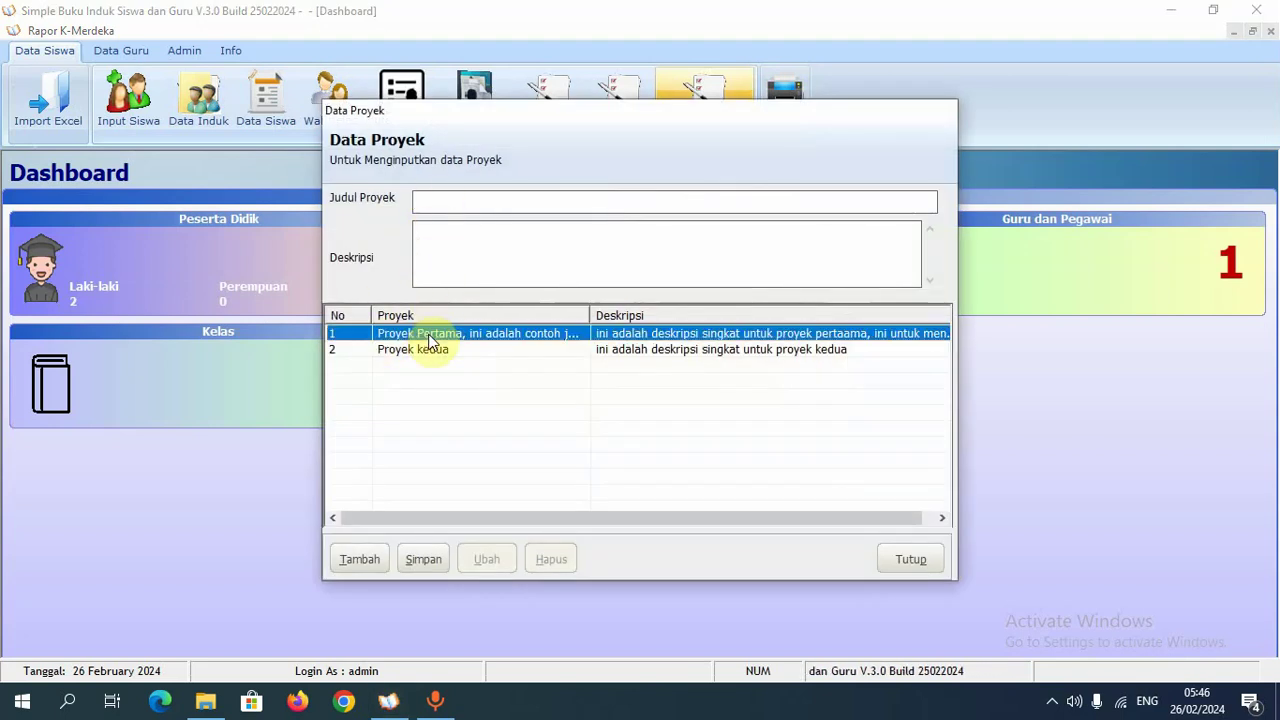
{"action": "left_click", "coordinate": [358, 559]}
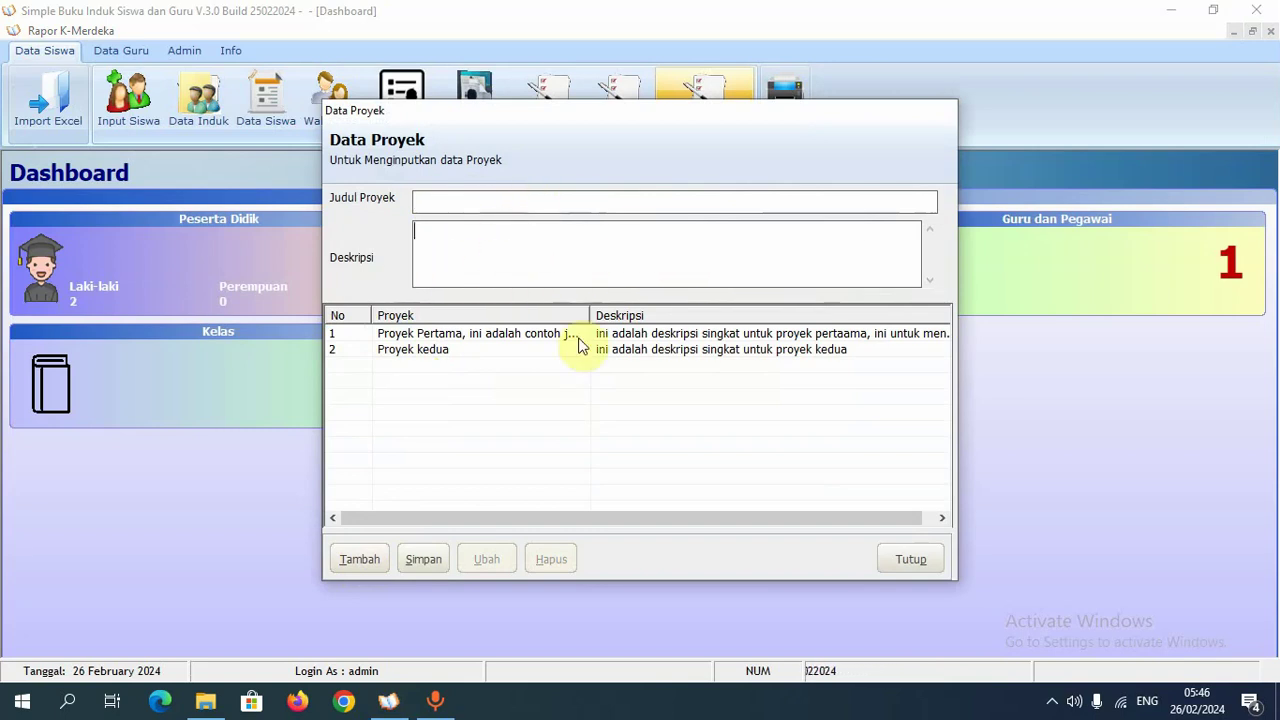
- Review the titles and descriptions of Proyek Pertama and Proyek kedua, and close the project data window
{"action": "left_click", "coordinate": [447, 352]}
{"action": "left_click", "coordinate": [466, 335]}
{"action": "left_click", "coordinate": [457, 347]}
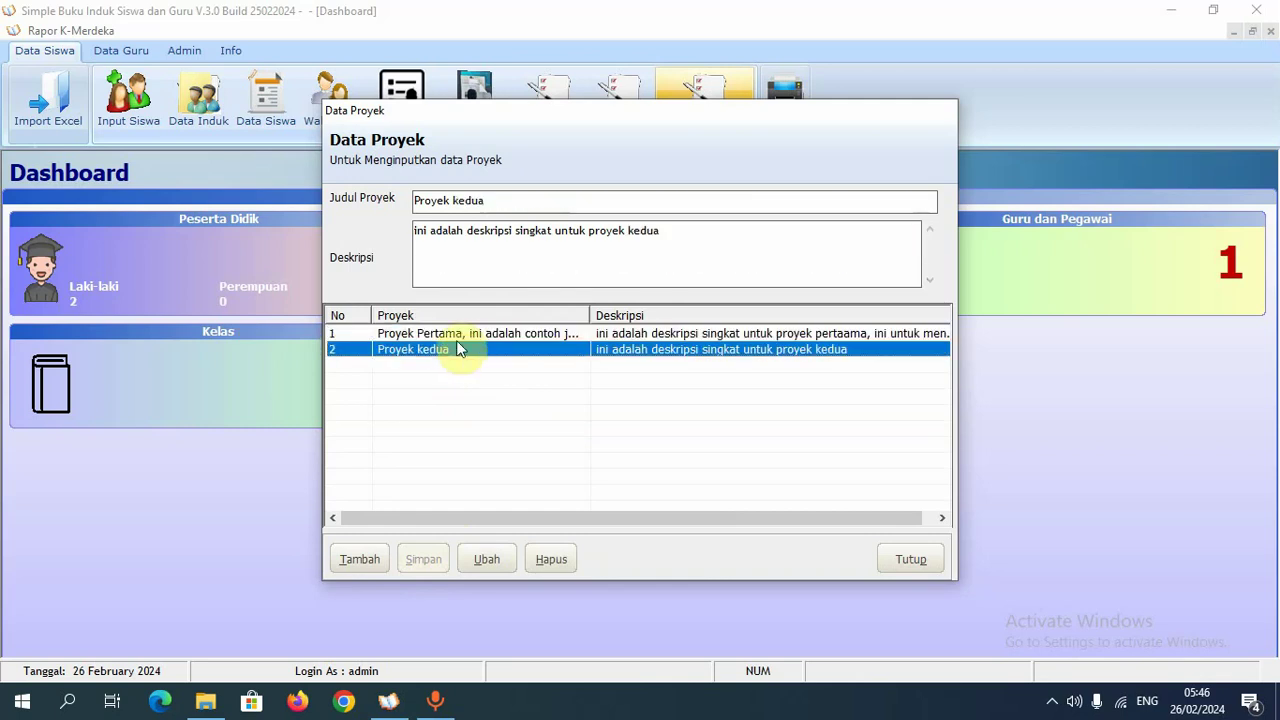
{"action": "left_click", "coordinate": [456, 339]}
{"action": "left_click", "coordinate": [452, 345]}
{"action": "left_click", "coordinate": [455, 339]}
{"action": "left_click", "coordinate": [456, 347]}
{"action": "left_click", "coordinate": [458, 336]}
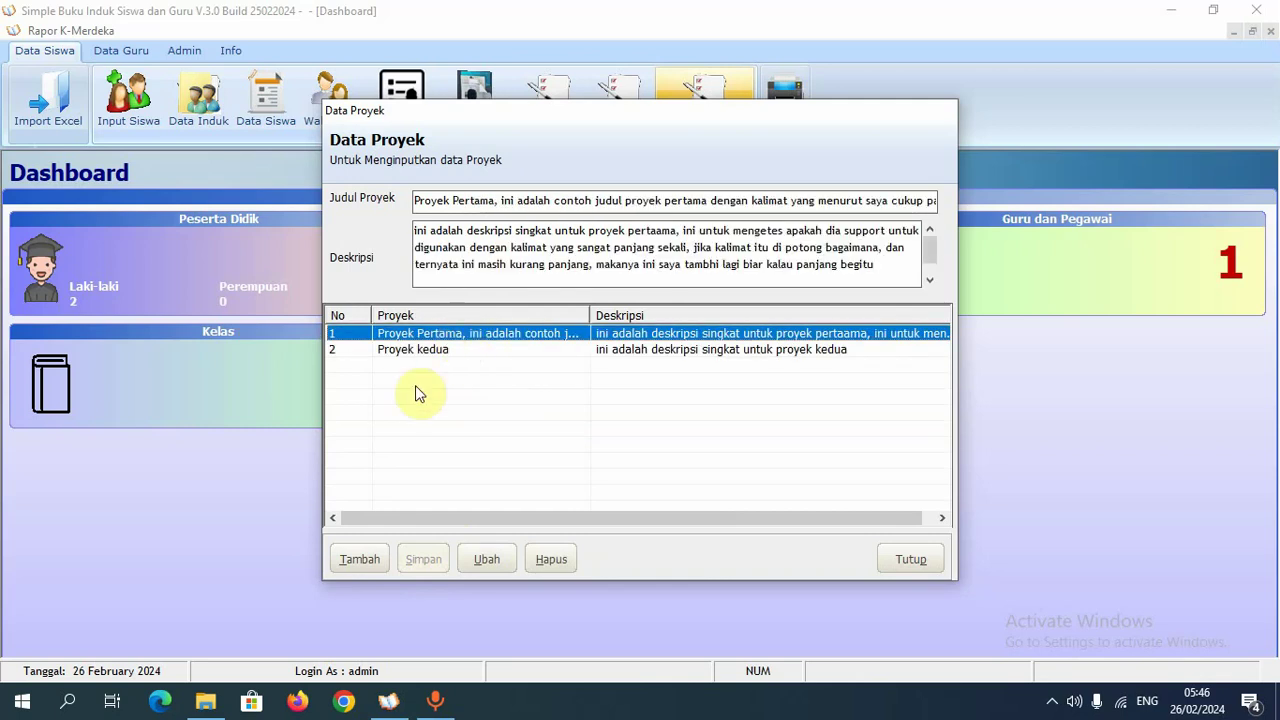
{"action": "left_click", "coordinate": [913, 561]}
- Open the P5 grade entry form and load the students of class VI for school year 2021/2022
{"action": "left_click", "coordinate": [708, 105]}
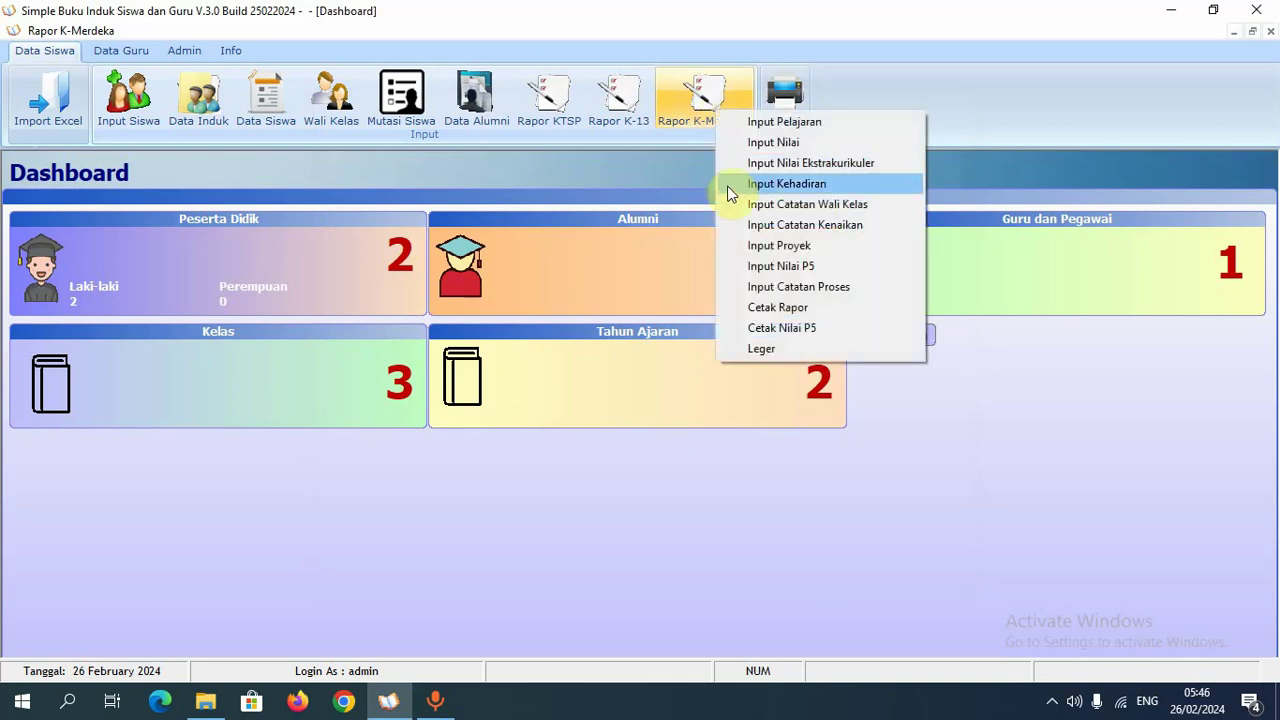
{"action": "left_click", "coordinate": [755, 268]}
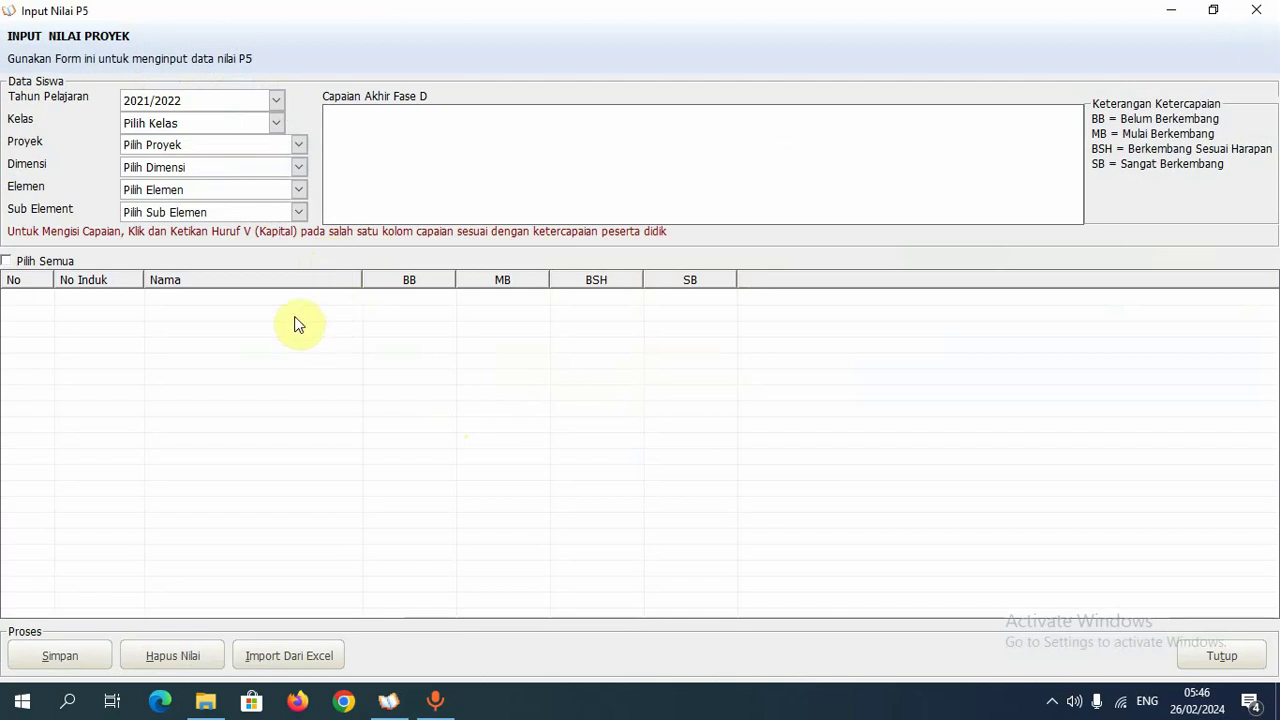
{"action": "left_click", "coordinate": [215, 102]}
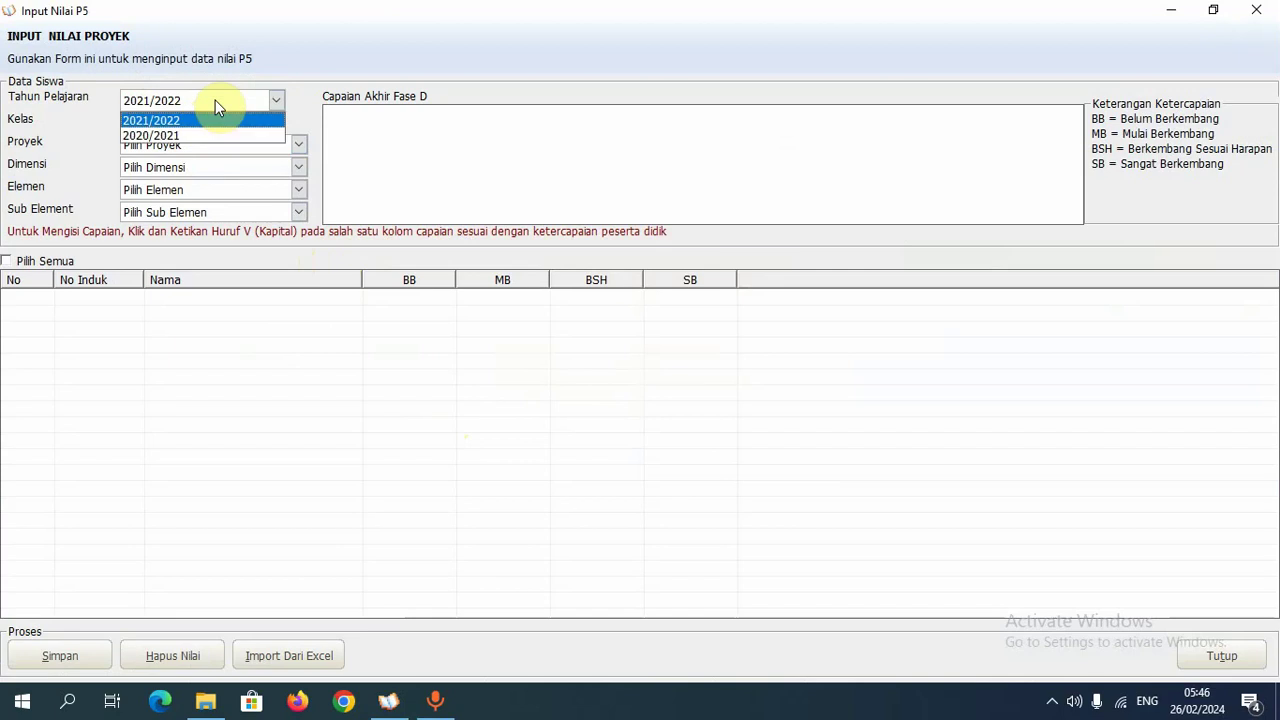
{"action": "left_click", "coordinate": [203, 121]}
{"action": "left_click", "coordinate": [204, 123]}
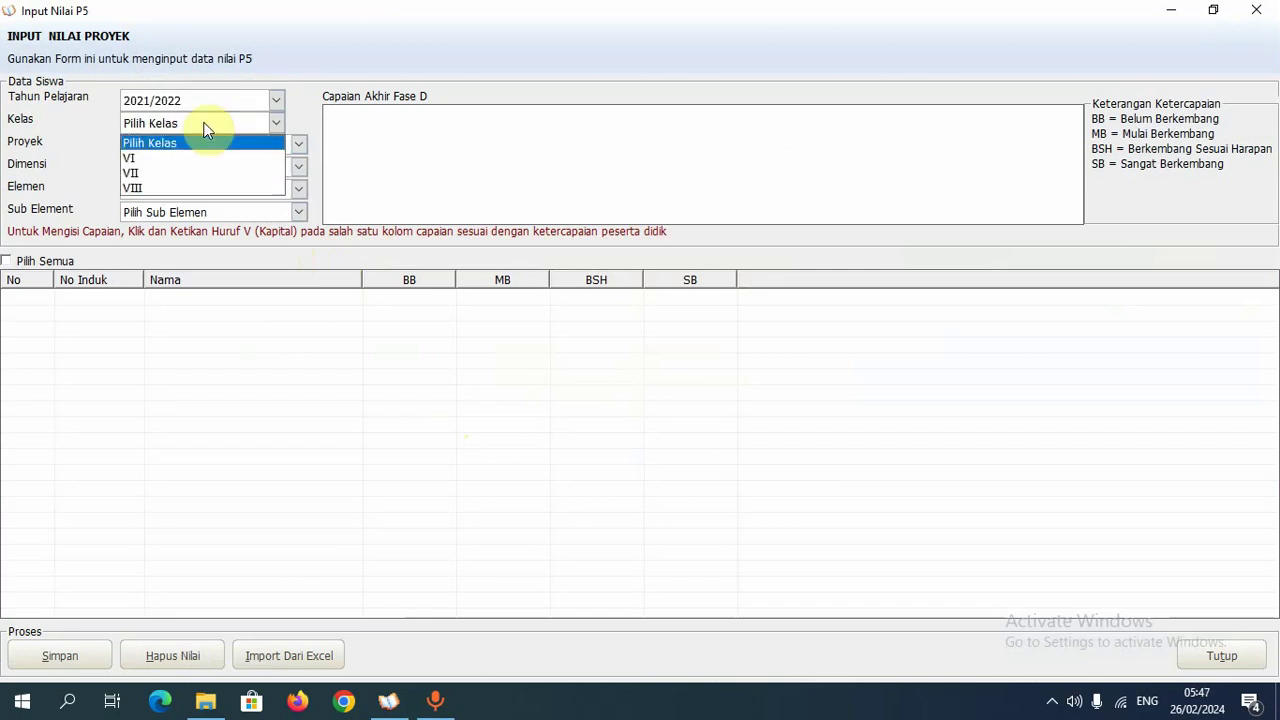
{"action": "left_click", "coordinate": [199, 157]}
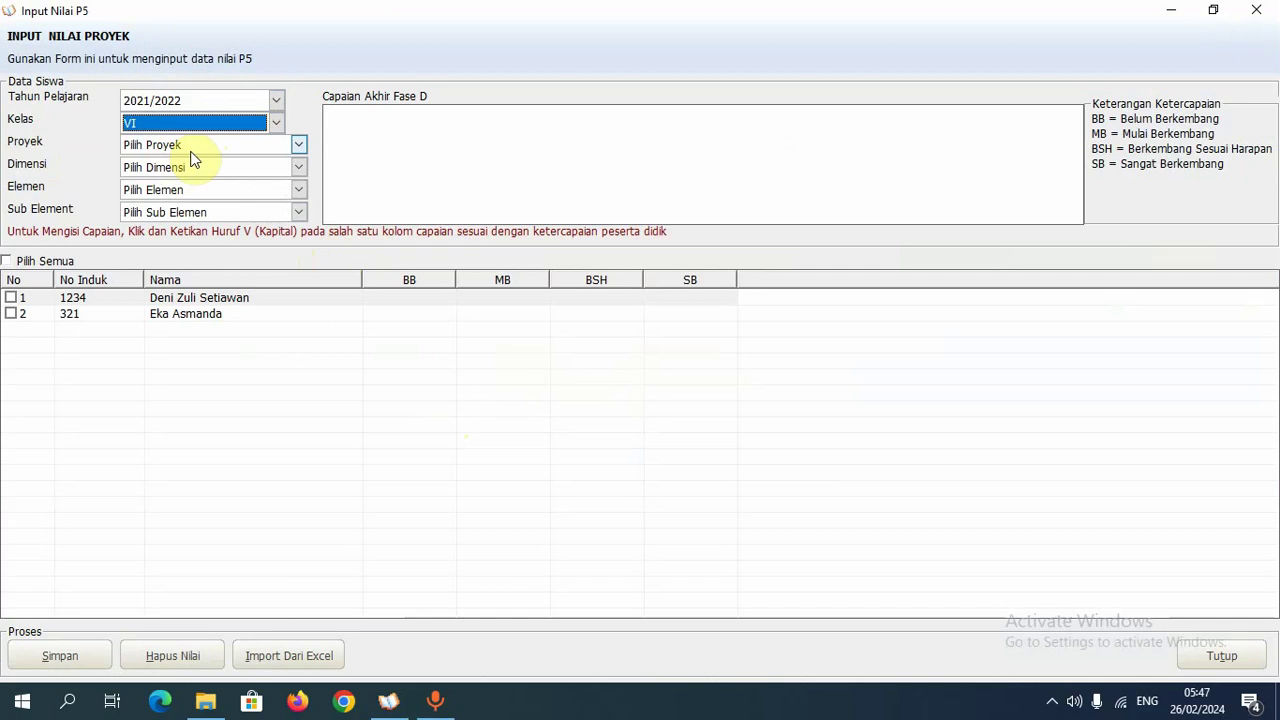
- Select Proyek Pertama, the dimension Beriman, Bertakwa Kepada Tuhan Yang Maha Esa, the element Akhlak Beragama and the sub-element Pelaksanaan Ritual Ibadah
{"action": "left_click", "coordinate": [191, 150]}
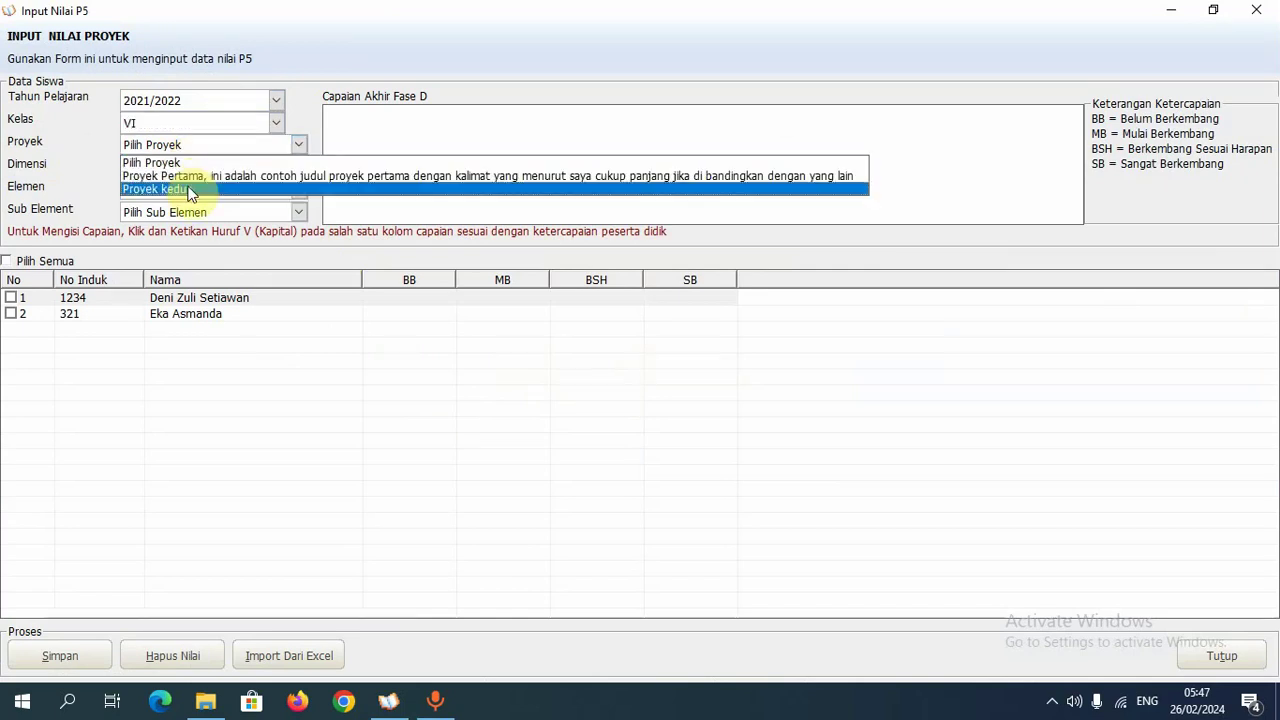
{"action": "left_click", "coordinate": [221, 176]}
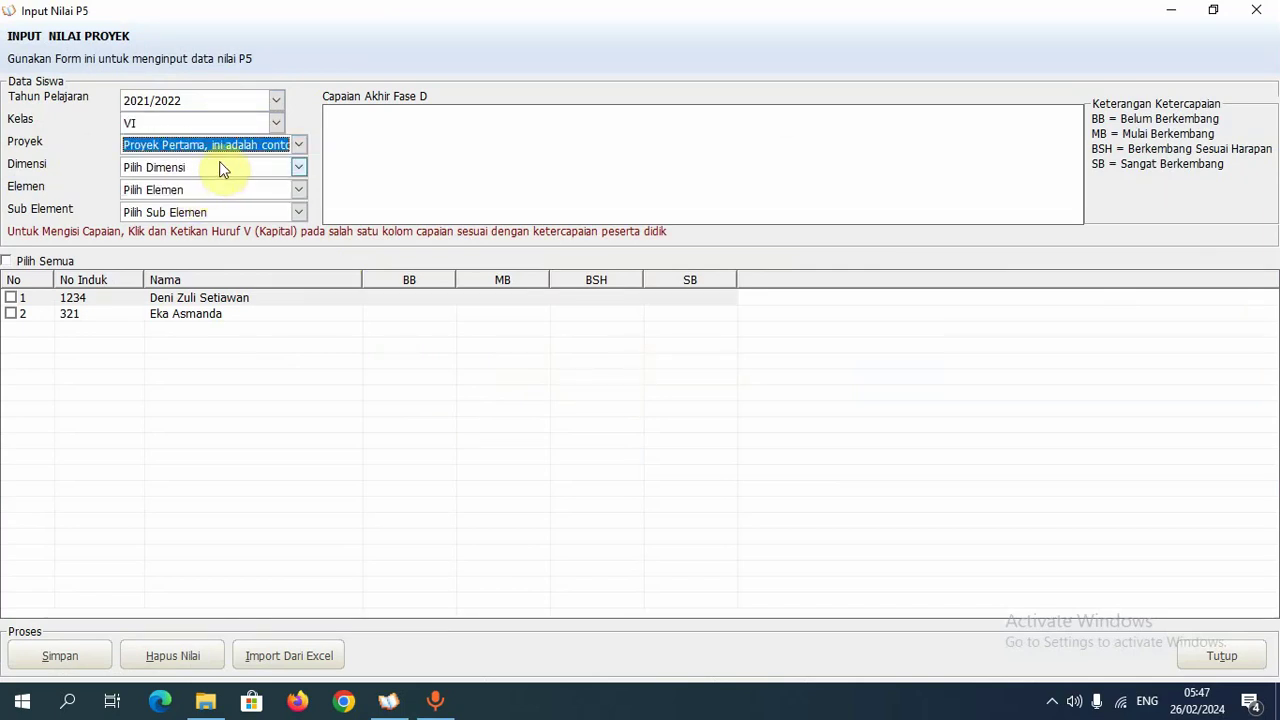
{"action": "left_click", "coordinate": [163, 168]}
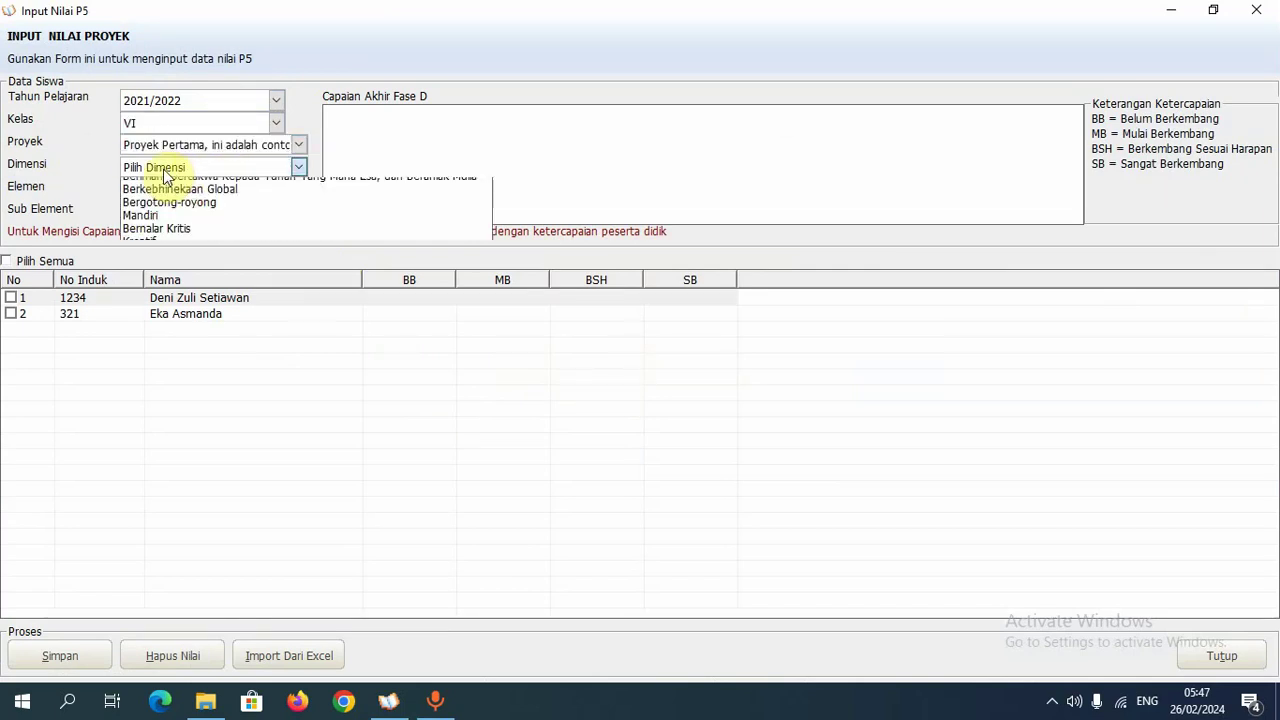
{"action": "left_click", "coordinate": [217, 199]}
{"action": "left_click", "coordinate": [212, 190]}
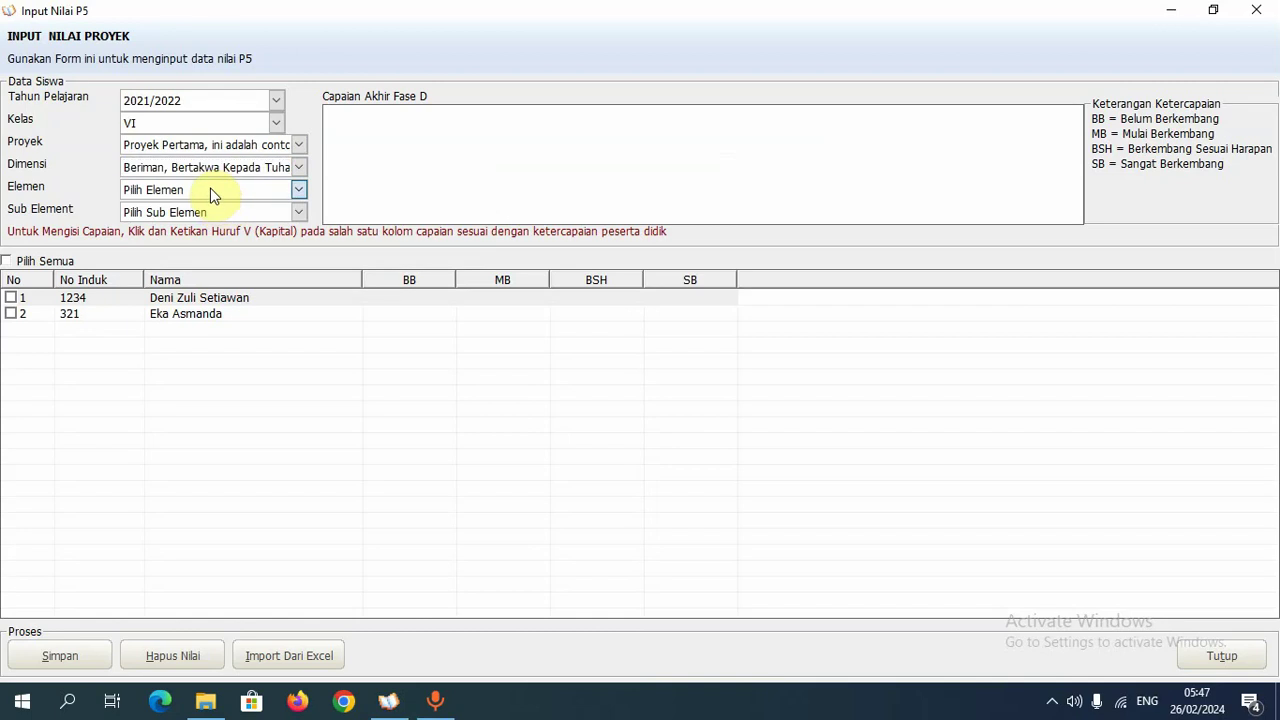
{"action": "left_click", "coordinate": [205, 221]}
{"action": "left_click", "coordinate": [190, 212]}
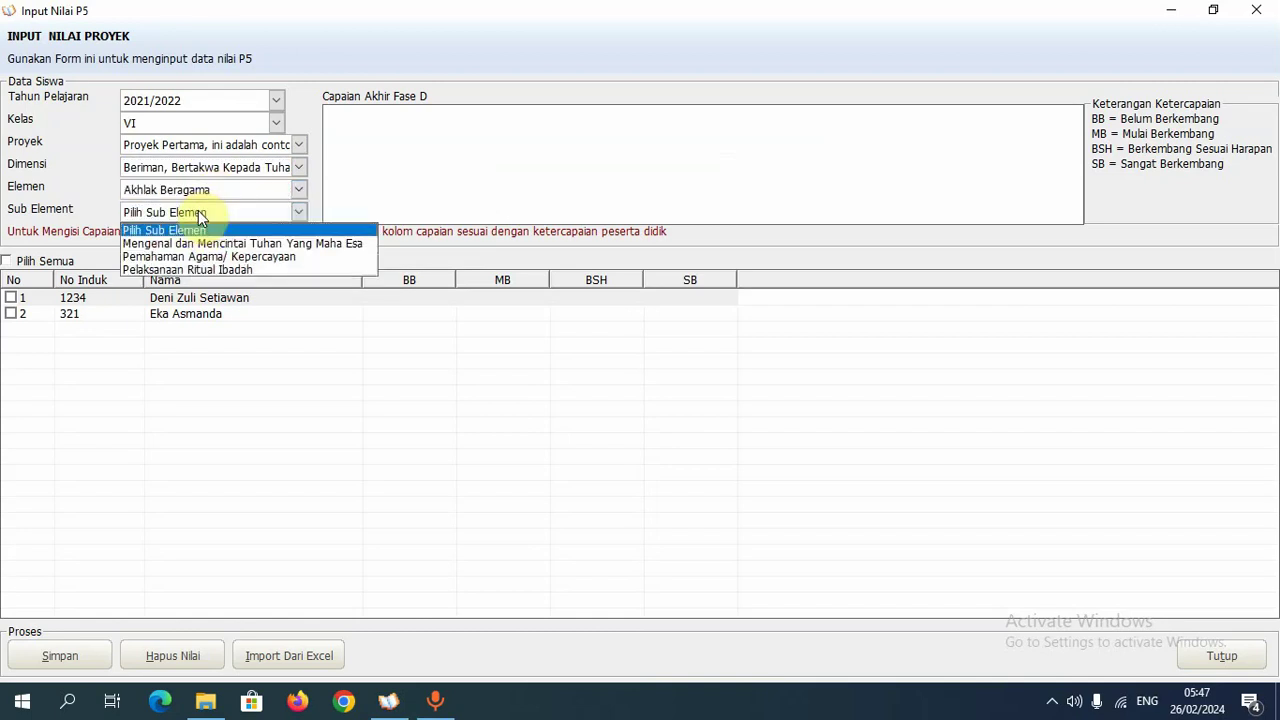
{"action": "left_click", "coordinate": [226, 268]}
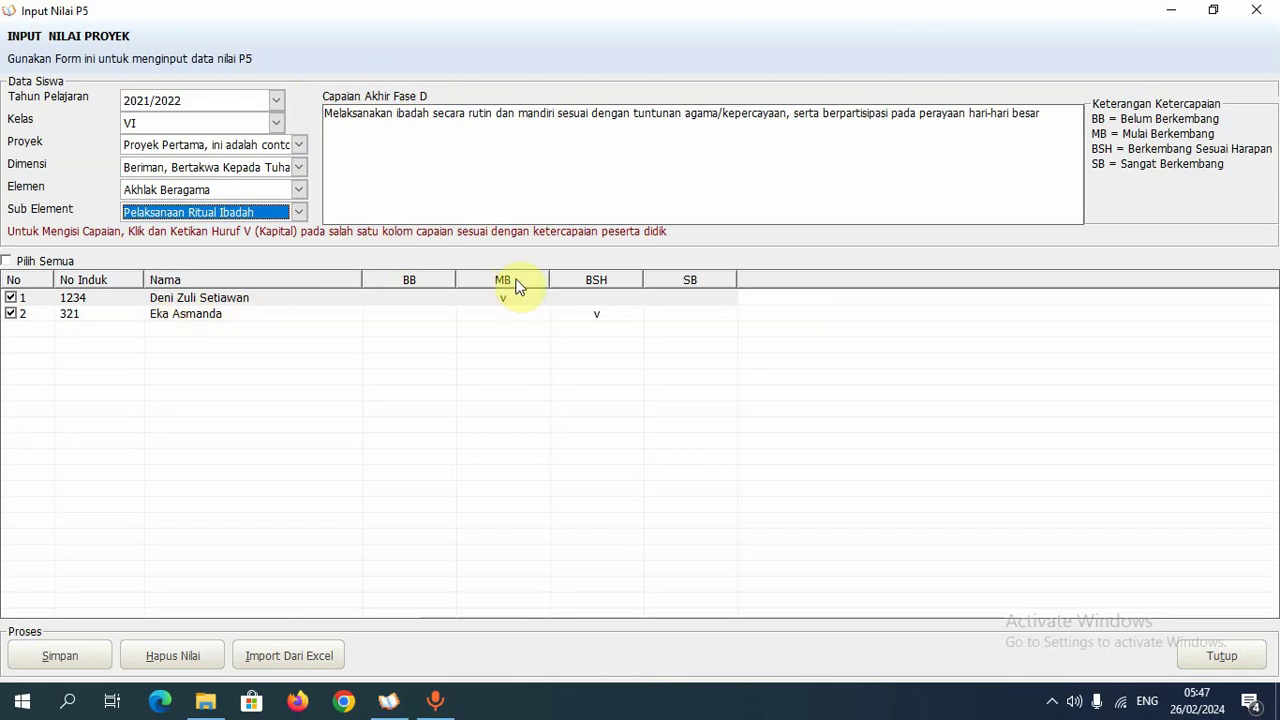
- Toggle Pilih Semua on and off to clear the selection of all students in the P5 grade list
{"action": "left_click", "coordinate": [7, 264]}
{"action": "left_click", "coordinate": [7, 262]}
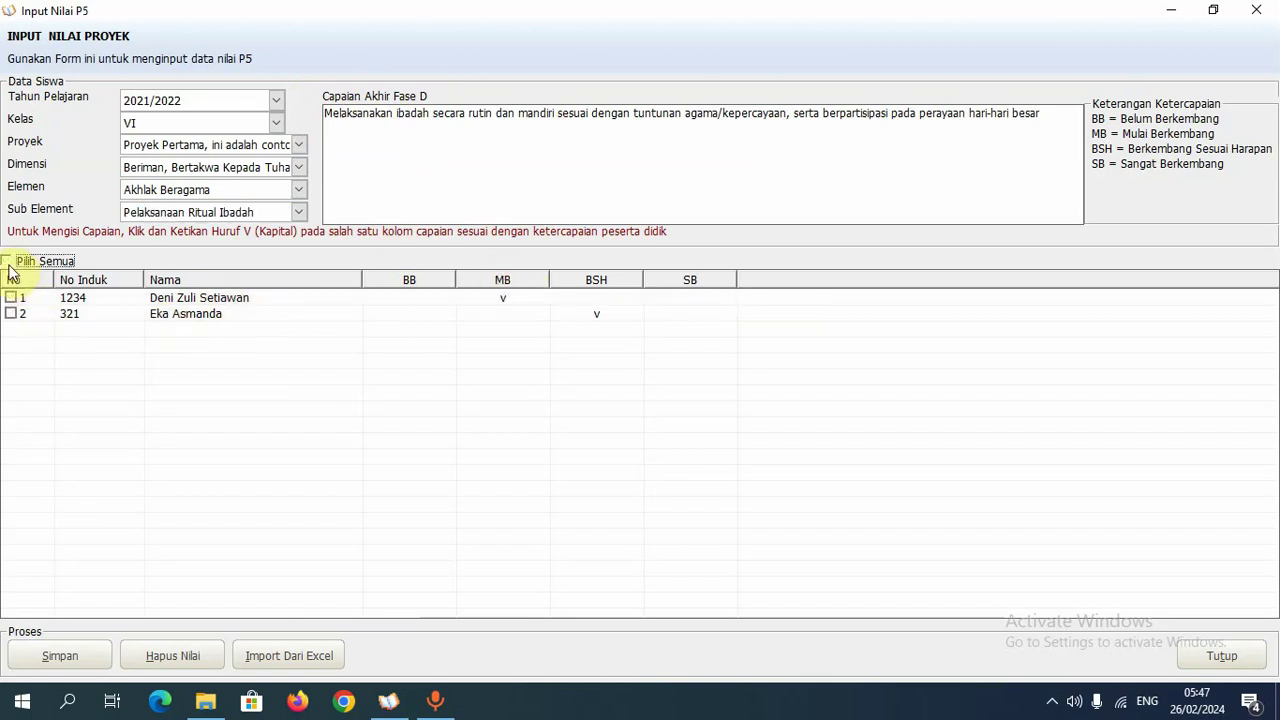
- Try out Pilih Semua and the first student's individual checkbox, finishing with all students selected in the P5 grade list
{"action": "left_click", "coordinate": [8, 264]}
{"action": "left_click", "coordinate": [8, 264]}
{"action": "left_click", "coordinate": [8, 264]}
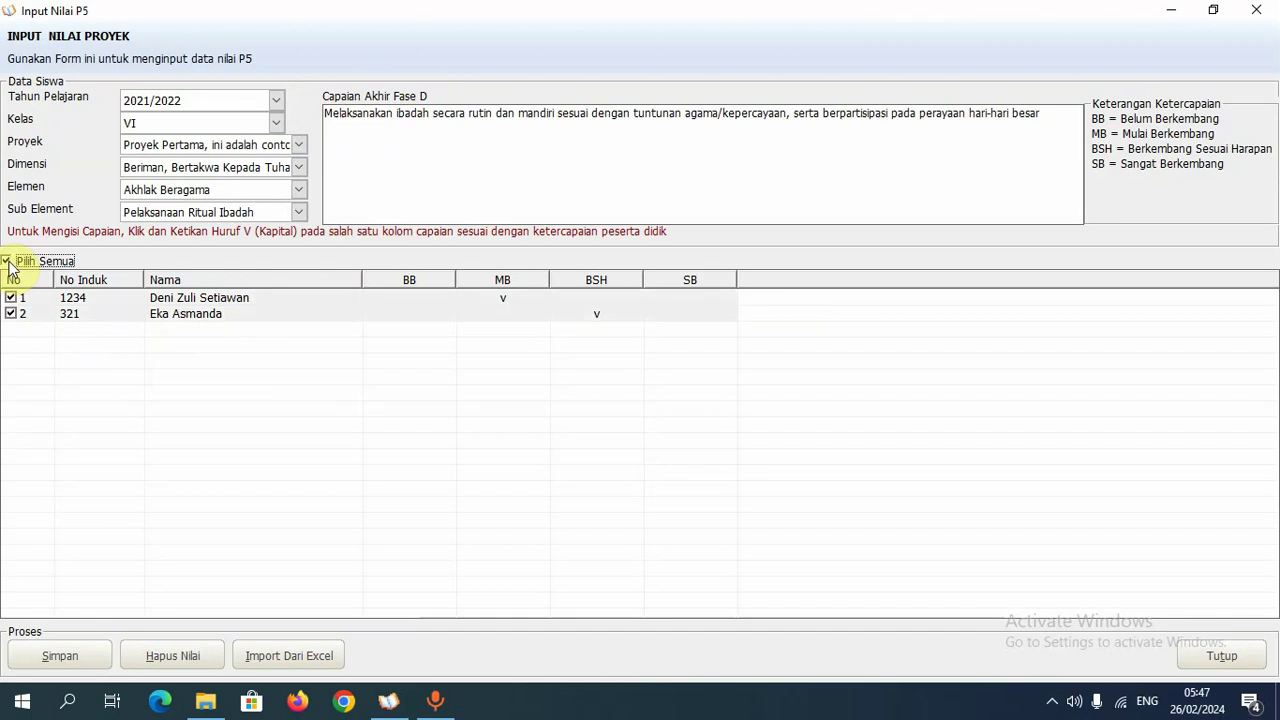
{"action": "left_click", "coordinate": [8, 264]}
{"action": "left_click", "coordinate": [8, 264]}
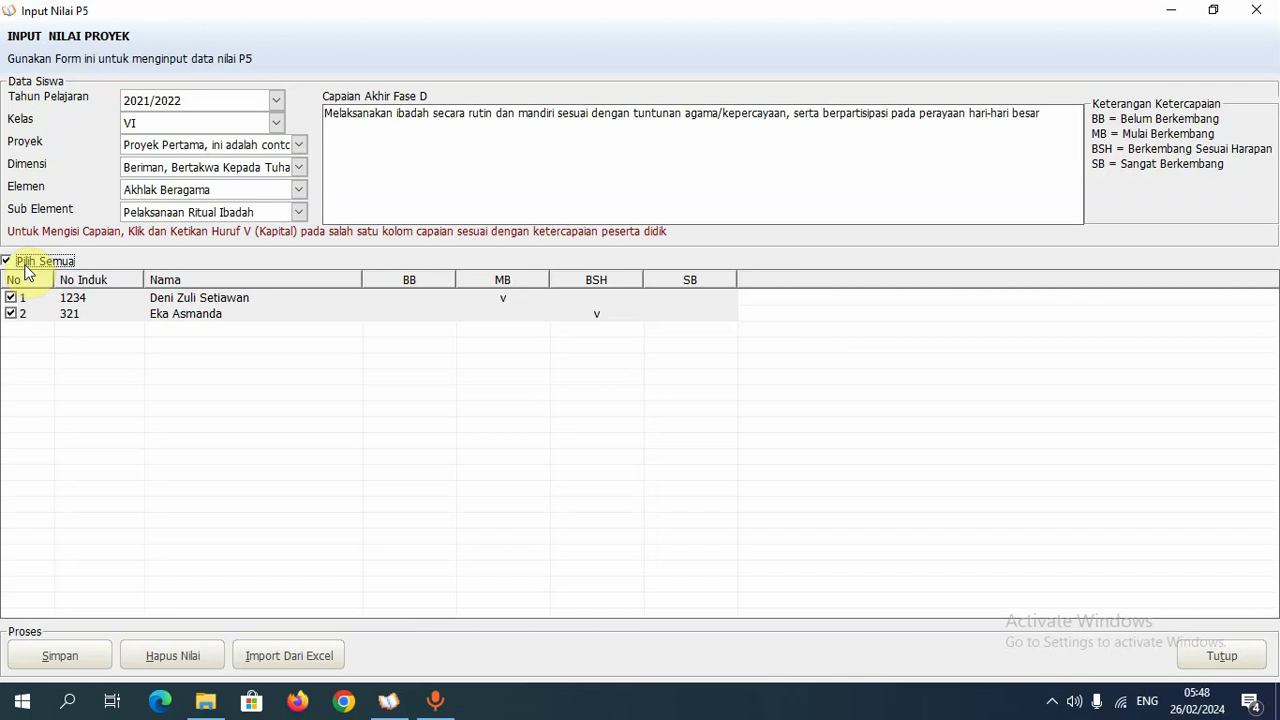
{"action": "left_click", "coordinate": [7, 260]}
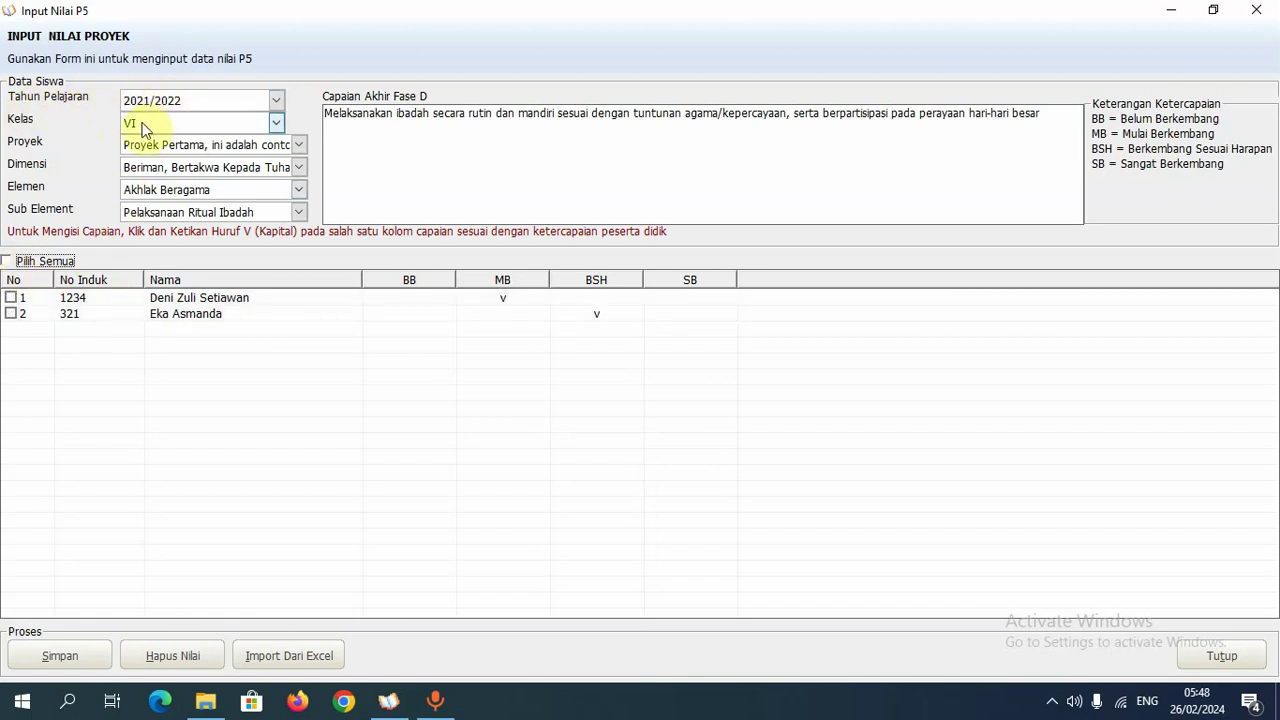
{"action": "left_click", "coordinate": [7, 262]}
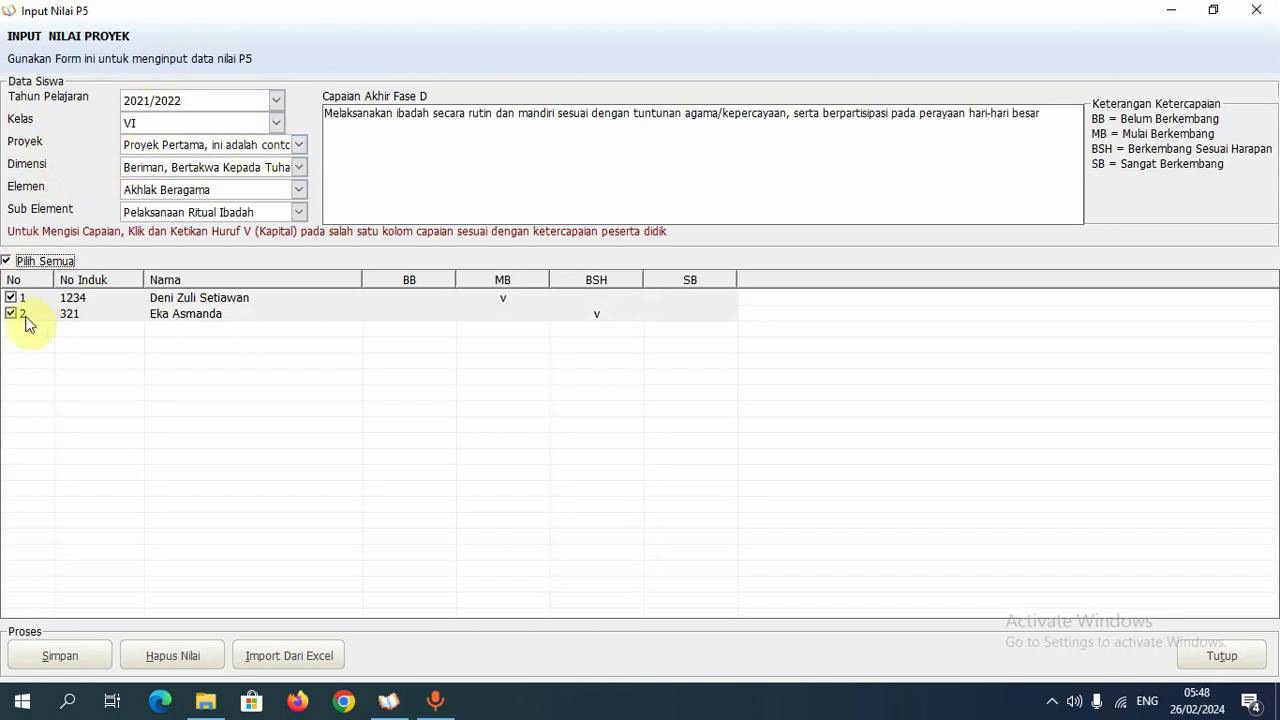
{"action": "left_click", "coordinate": [6, 262]}
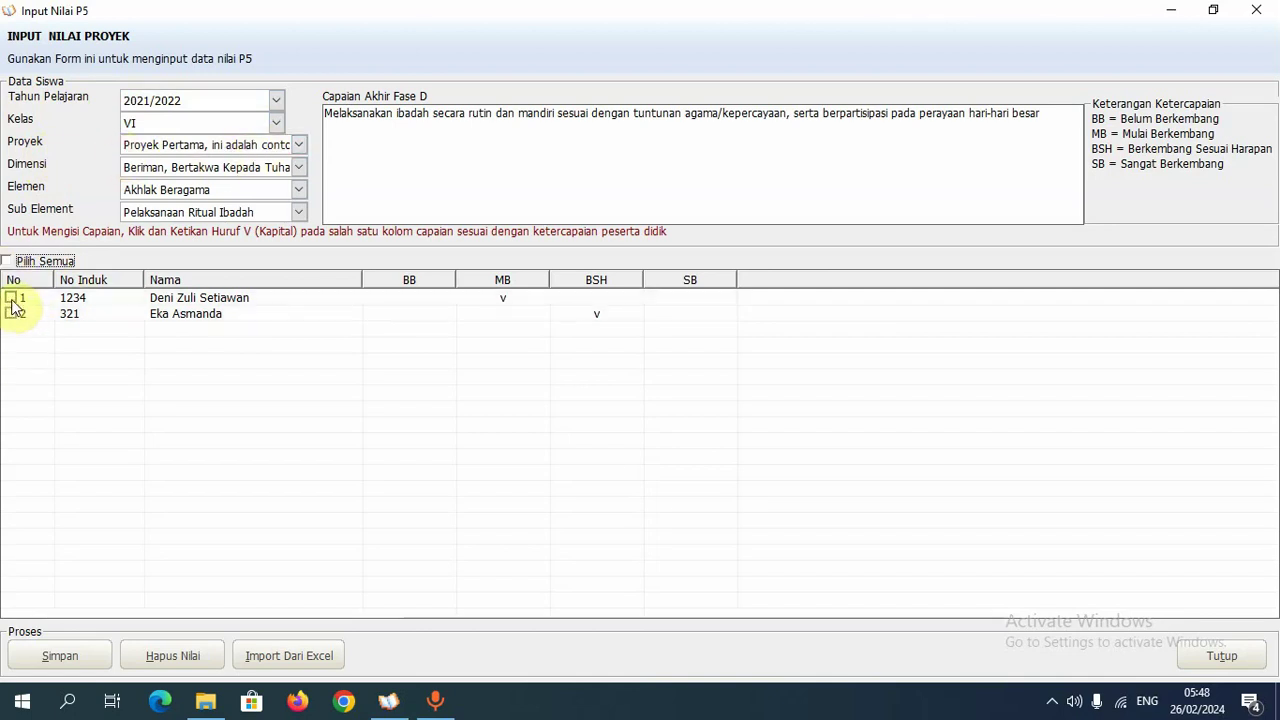
{"action": "left_click", "coordinate": [11, 299]}
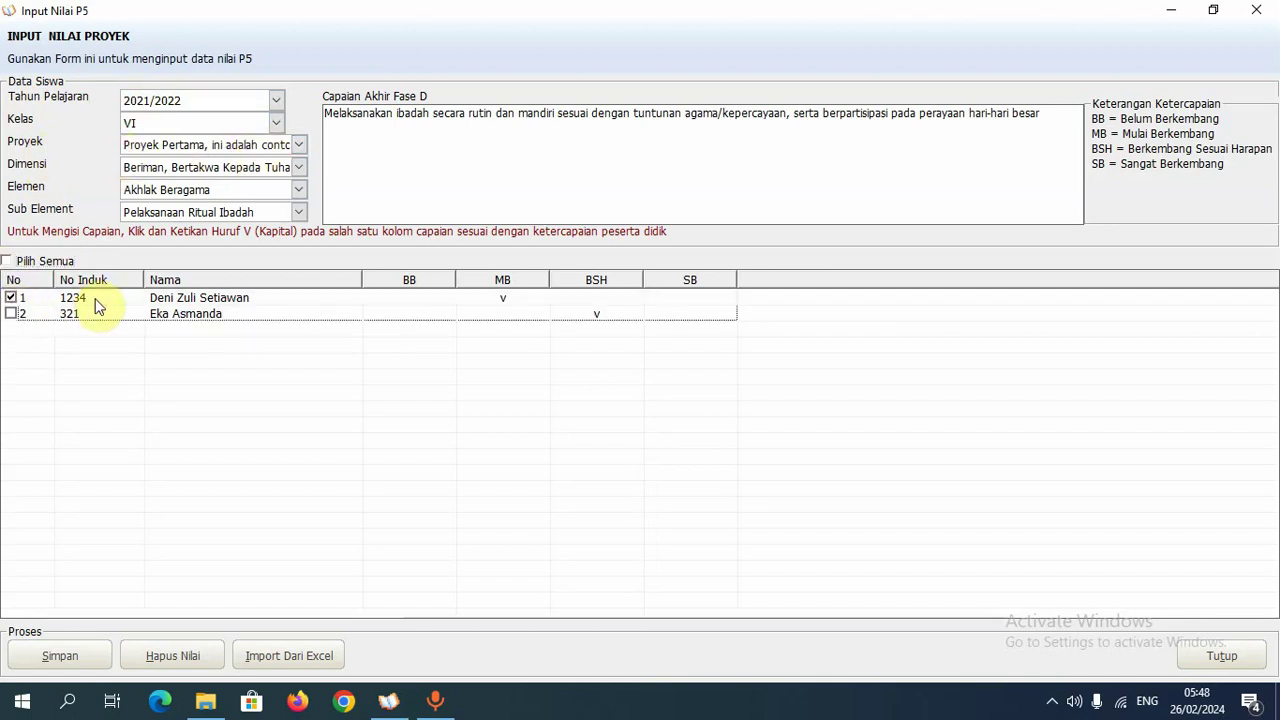
{"action": "left_click", "coordinate": [6, 262]}
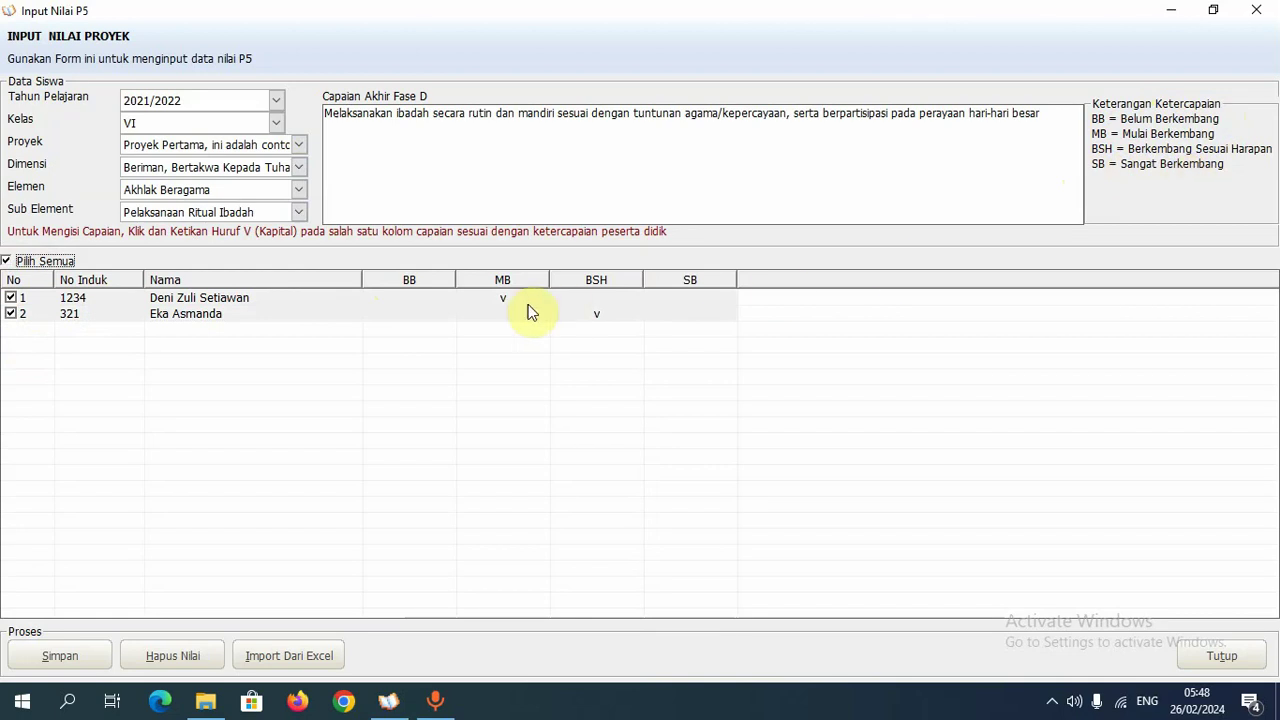
- Mark the first student's achievement with a capital V under MB and the second student's with a capital V under BSH
{"action": "left_click", "coordinate": [410, 297]}
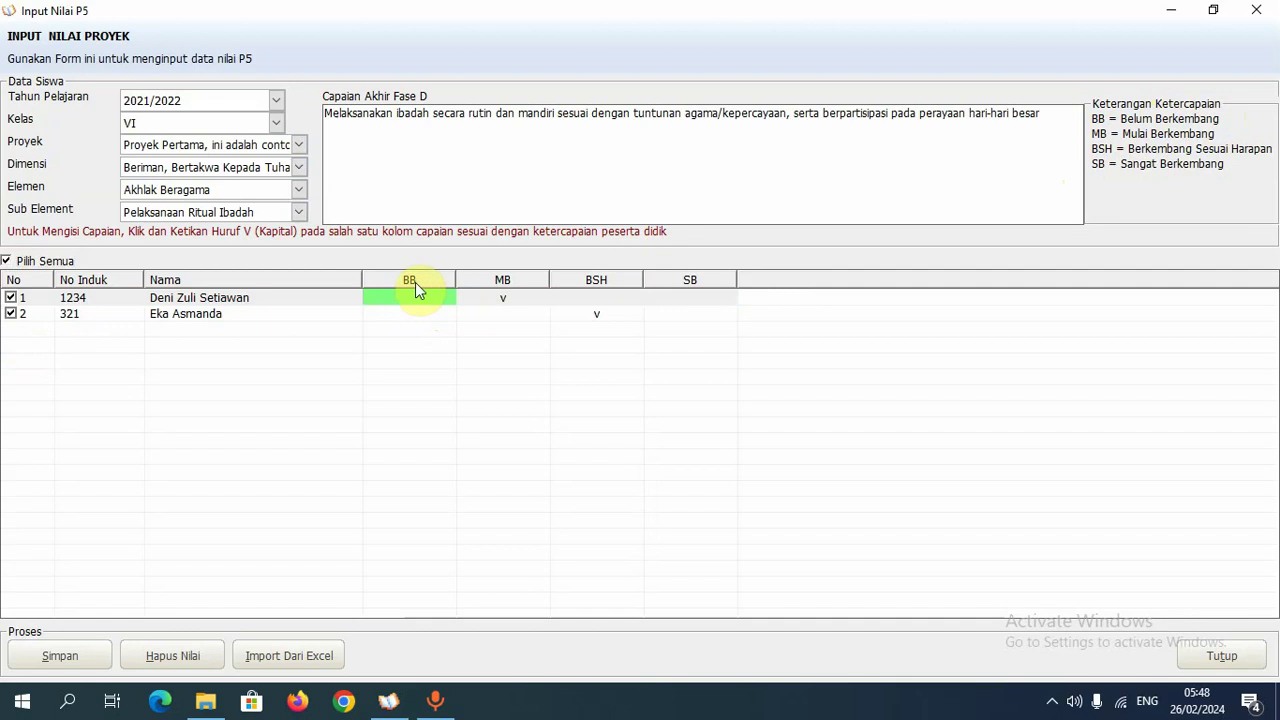
{"action": "left_click", "coordinate": [425, 315]}
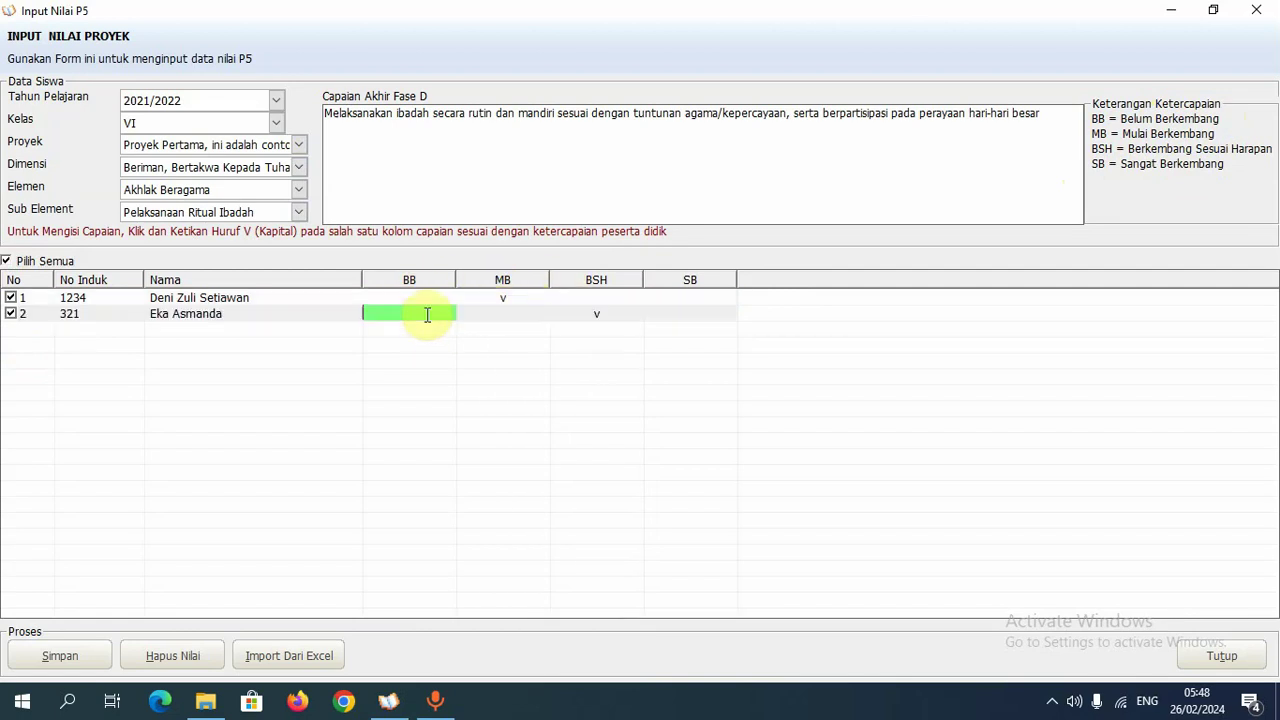
{"action": "left_click", "coordinate": [515, 298]}
{"action": "type", "text": "V"}
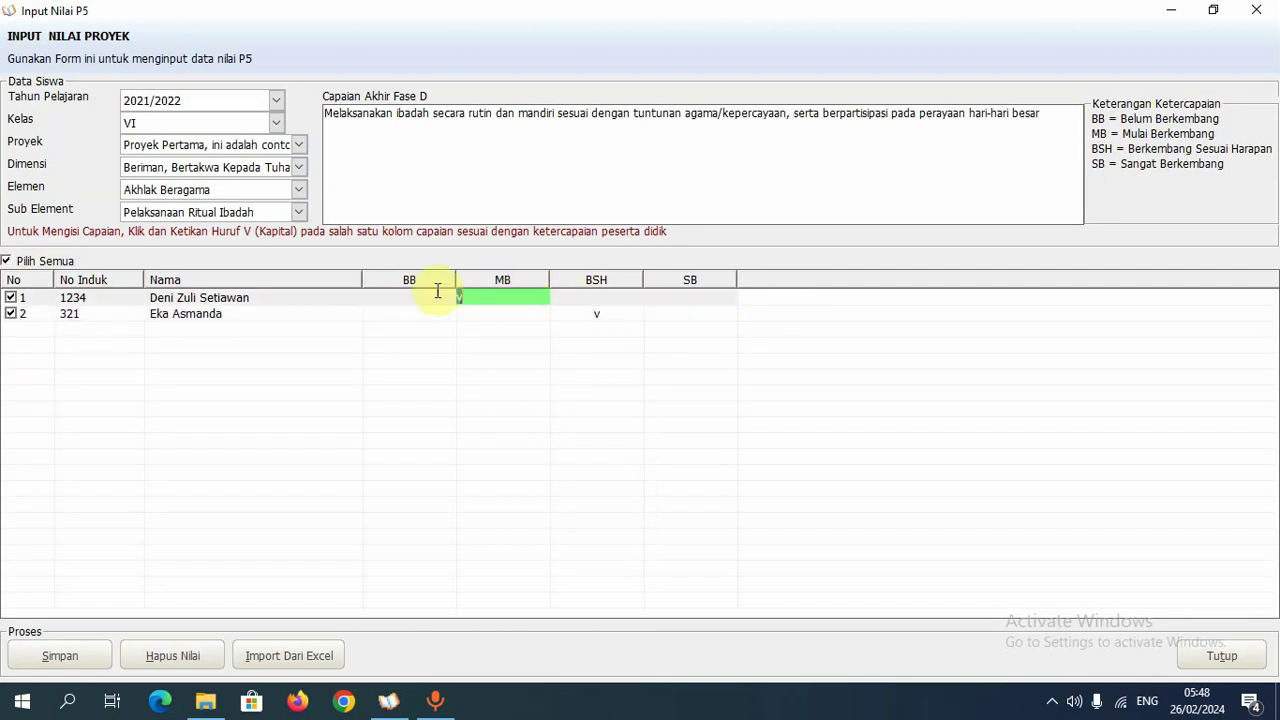
{"action": "type", "text": "V"}
{"action": "left_click", "coordinate": [595, 316]}
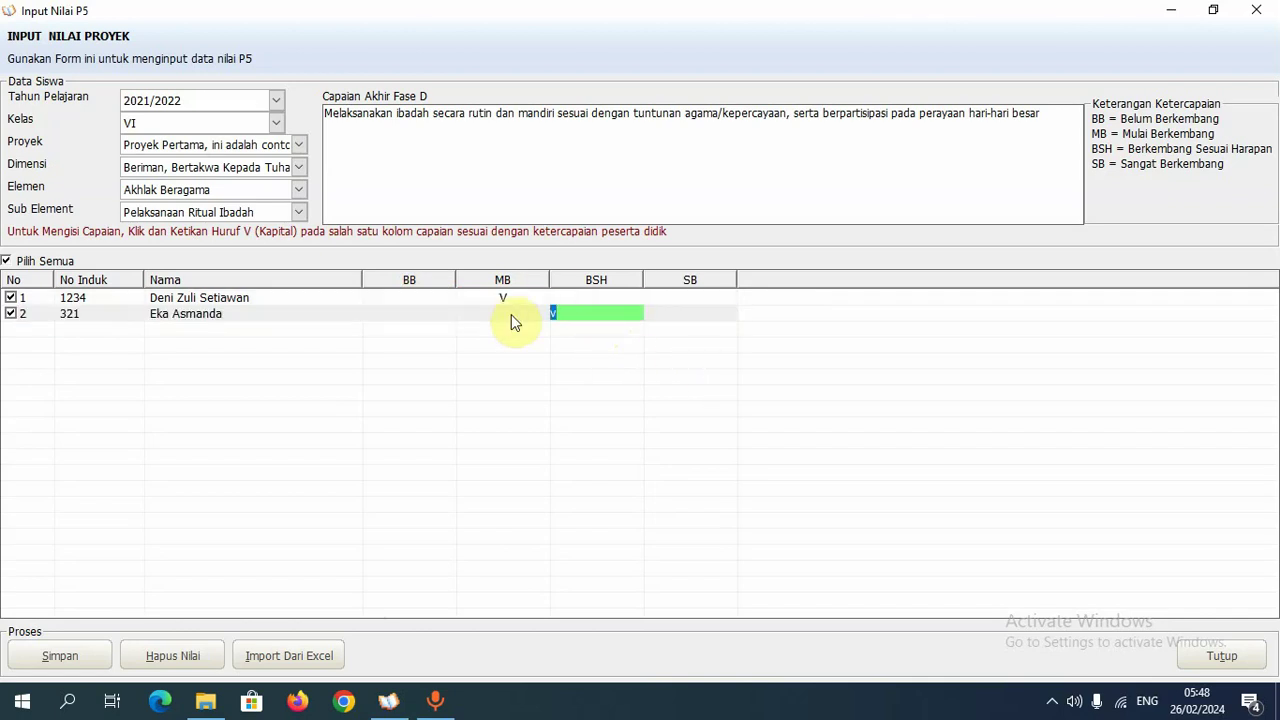
{"action": "type", "text": "V"}
{"action": "left_click", "coordinate": [640, 381]}
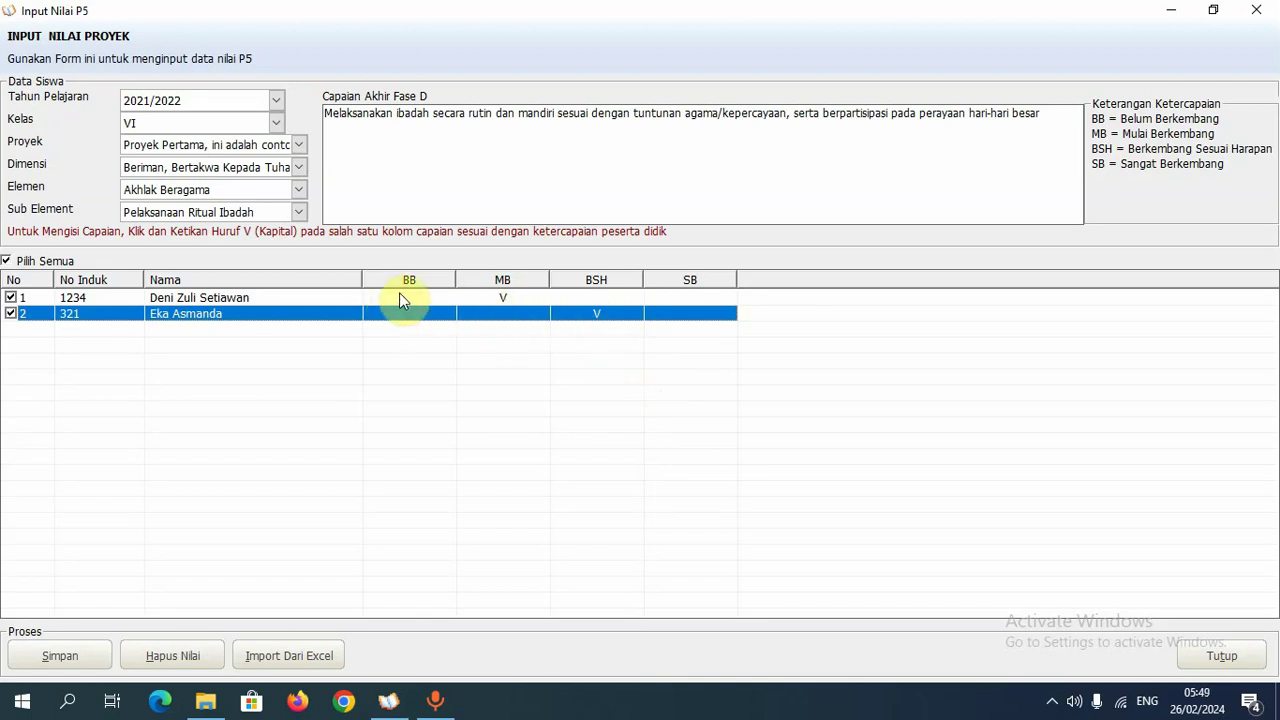
- Save the P5 grades of the selected students, repeating the save once
{"action": "left_click", "coordinate": [502, 297]}
{"action": "left_click", "coordinate": [79, 660]}
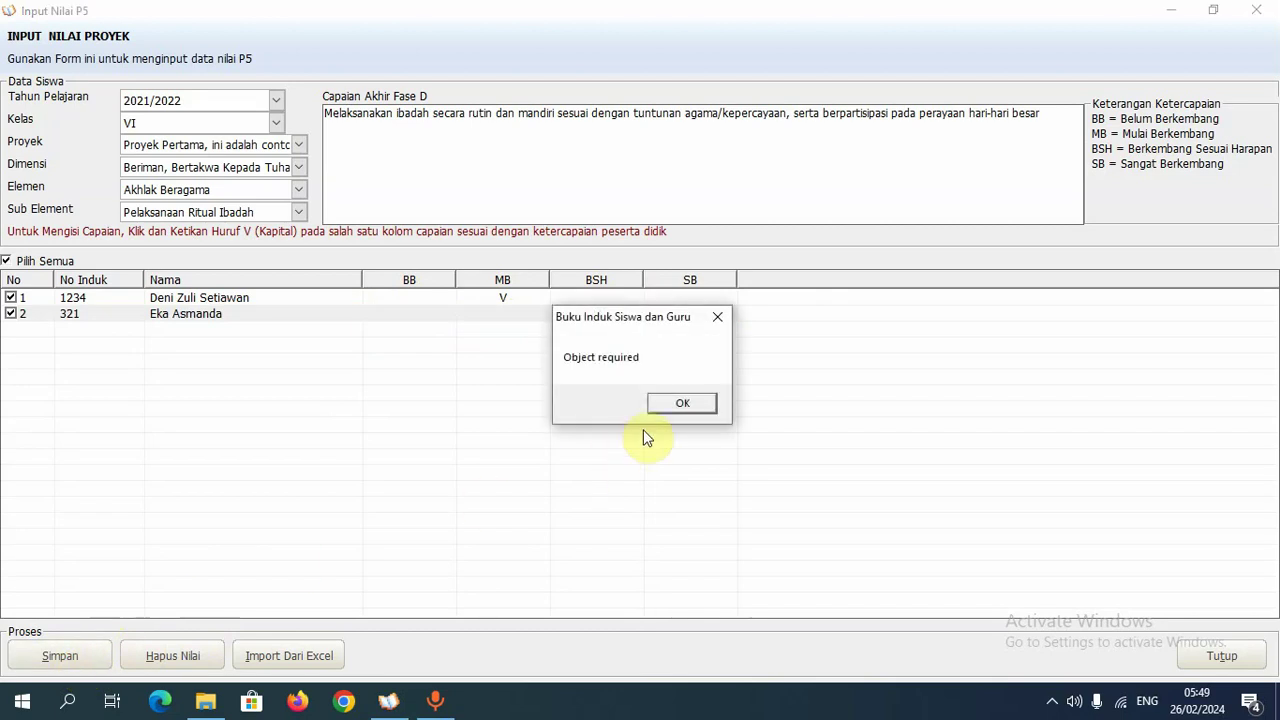
{"action": "left_click", "coordinate": [686, 406]}
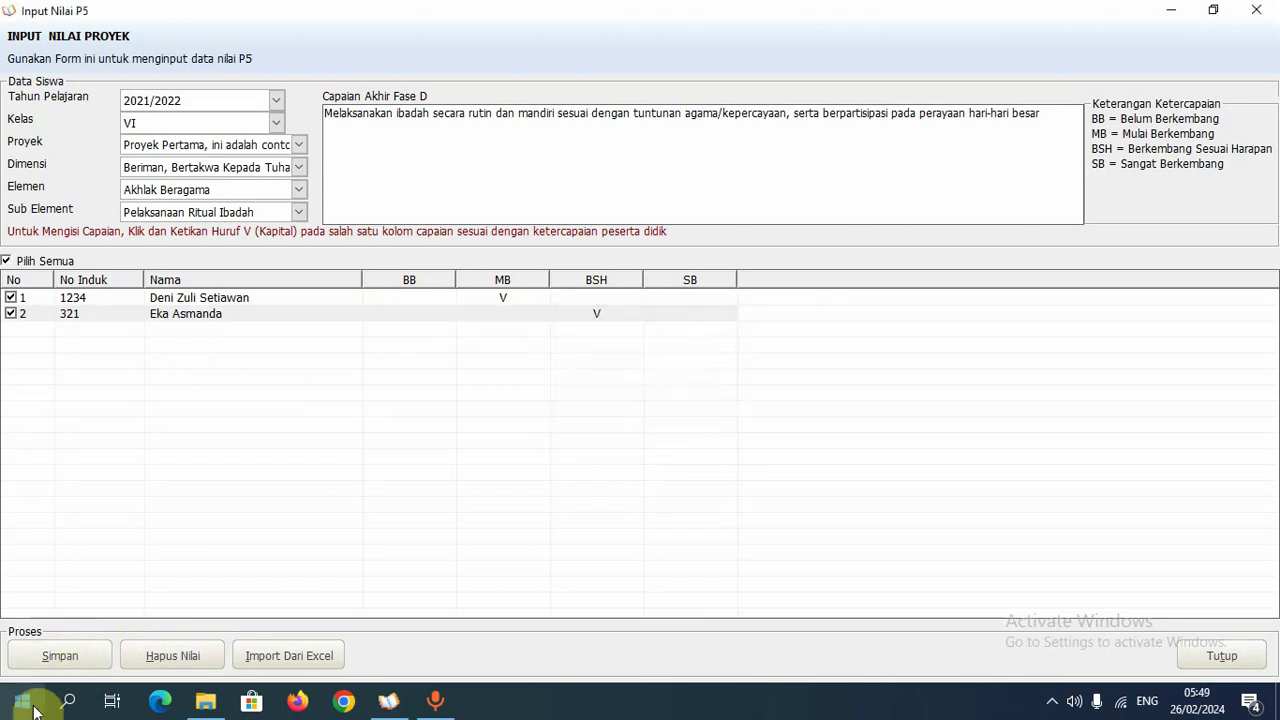
{"action": "left_click", "coordinate": [71, 659]}
{"action": "left_click", "coordinate": [682, 403]}
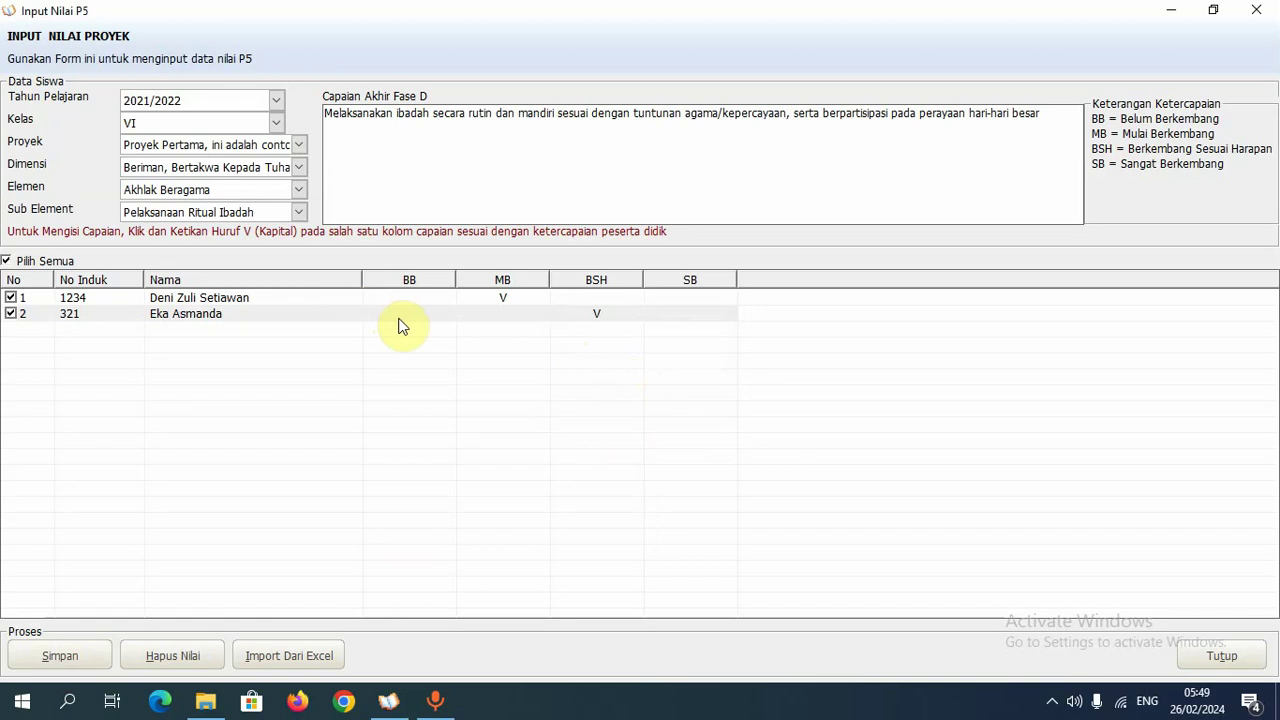
- Look at the school year choices in the Excel grade import form, and close both the import and P5 grade entry forms
{"action": "left_click", "coordinate": [287, 656]}
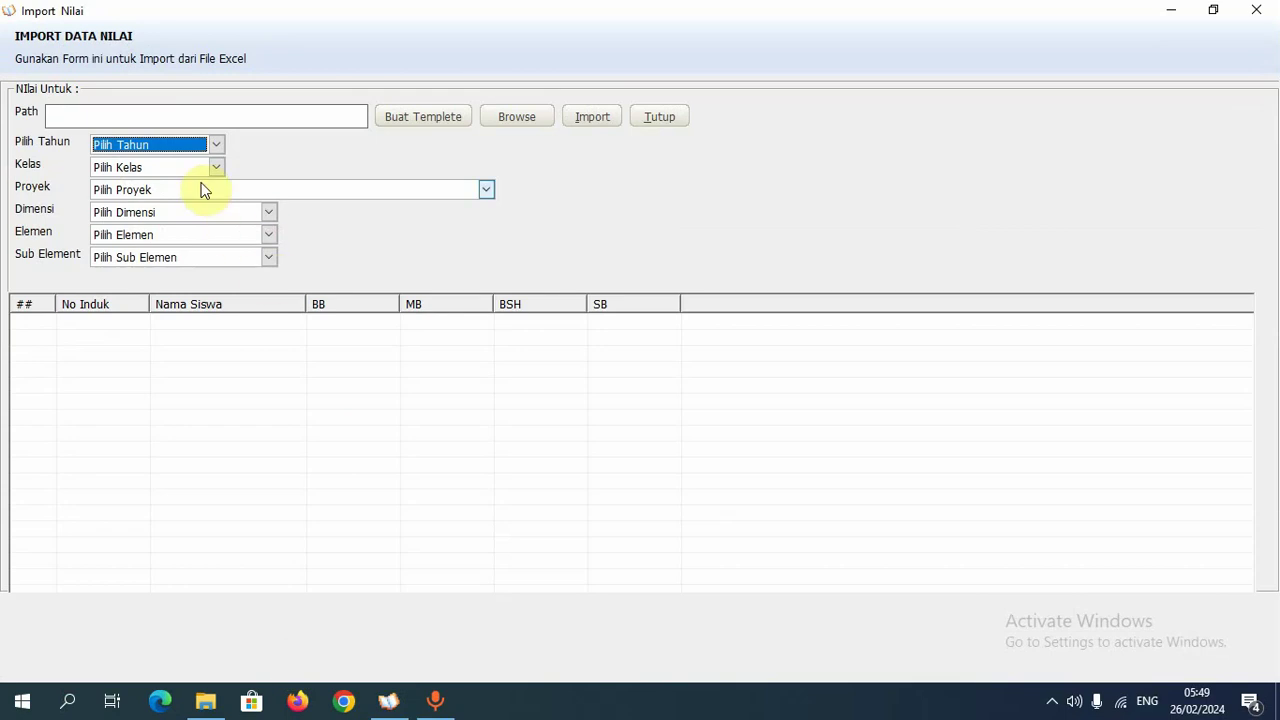
{"action": "left_click", "coordinate": [207, 144]}
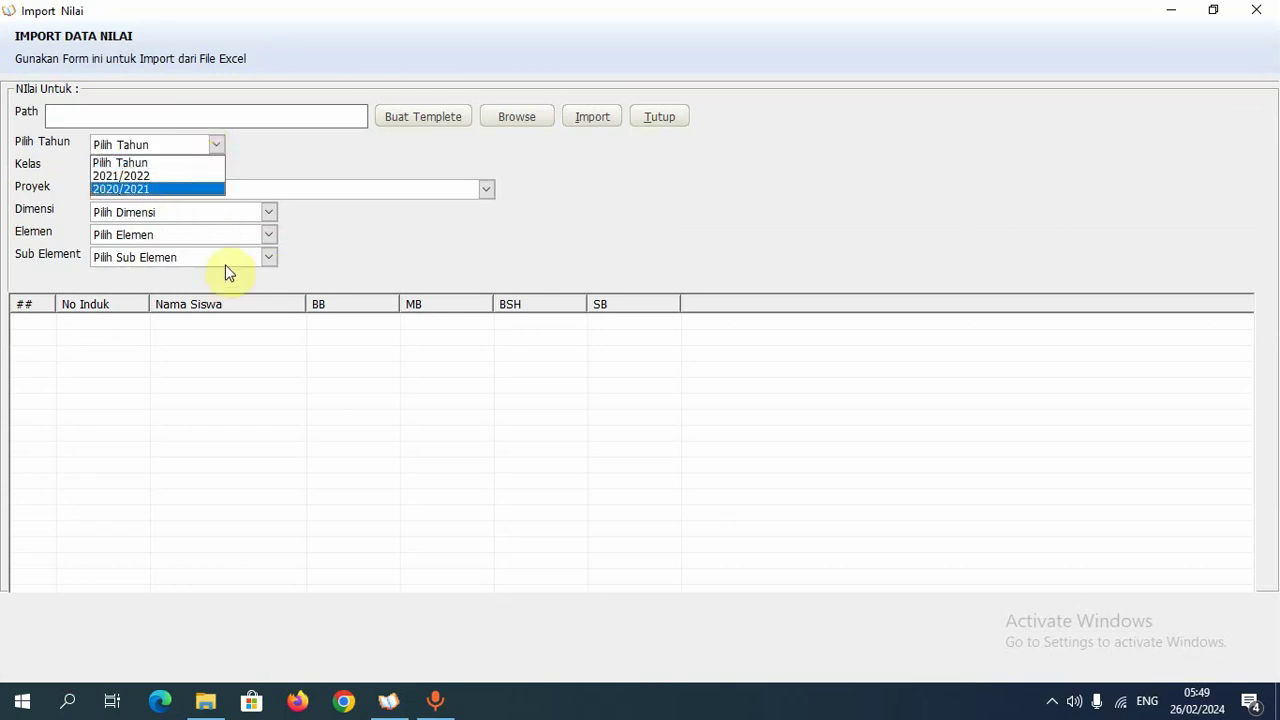
{"action": "left_click", "coordinate": [1252, 12]}
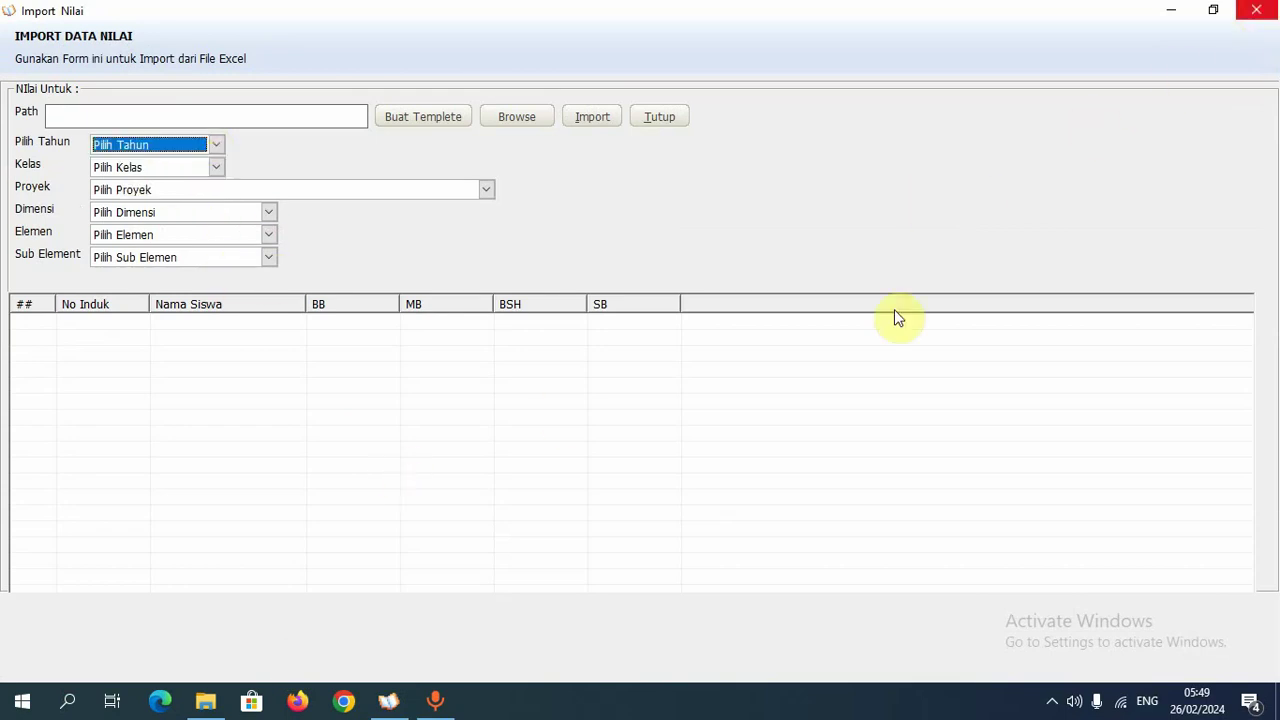
{"action": "left_click", "coordinate": [1252, 10]}
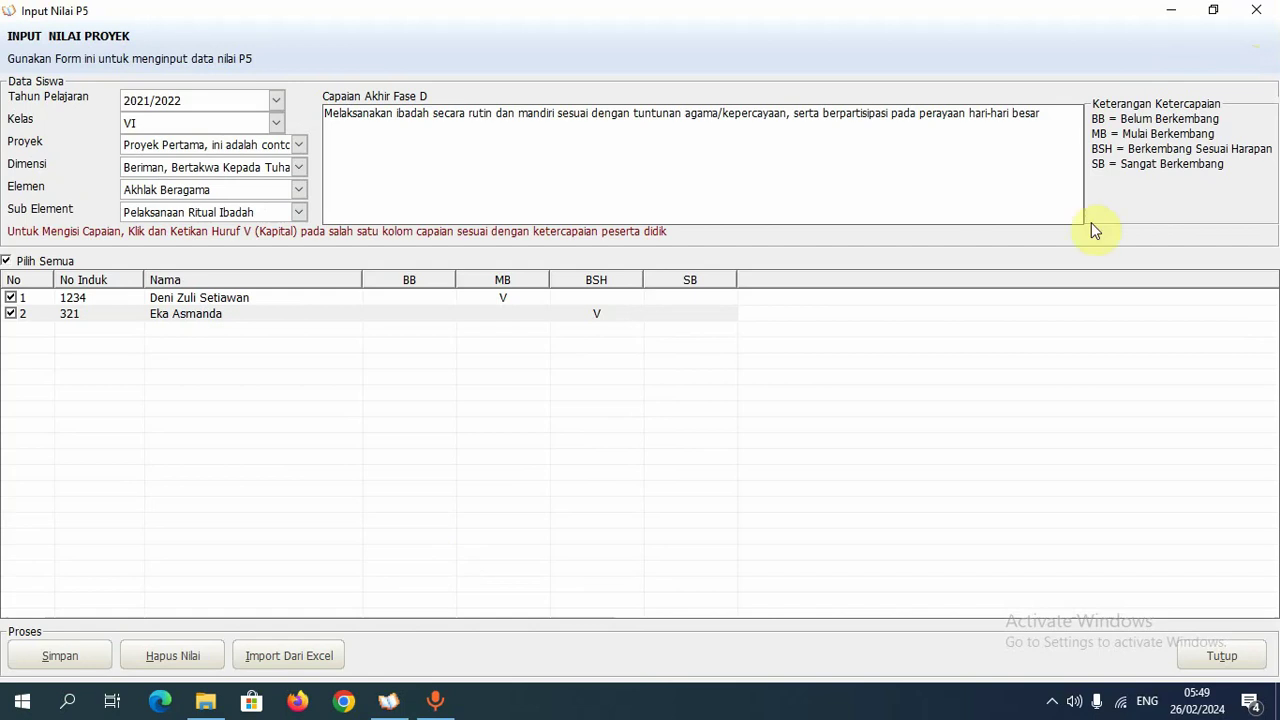
{"action": "left_click", "coordinate": [1224, 657]}
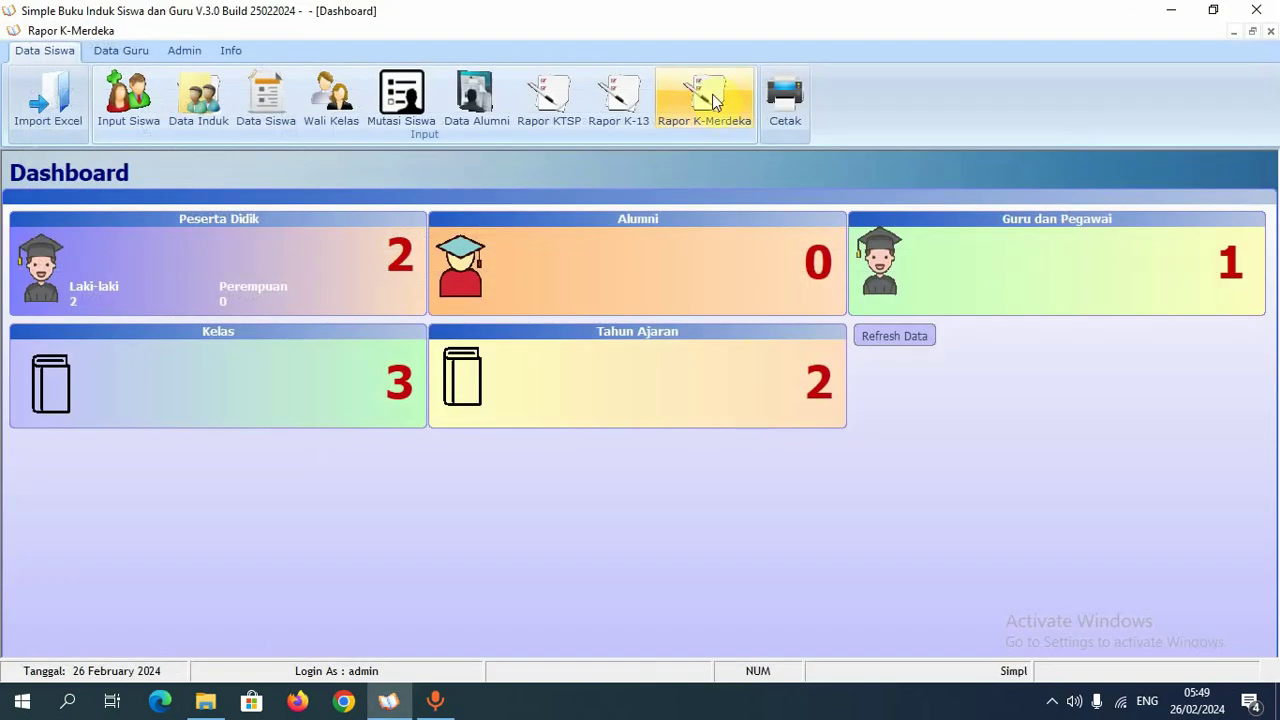
- Open the project process notes form and load the notes of class VI, school year 2021/2022, for Proyek Pertama
{"action": "left_click", "coordinate": [712, 99]}
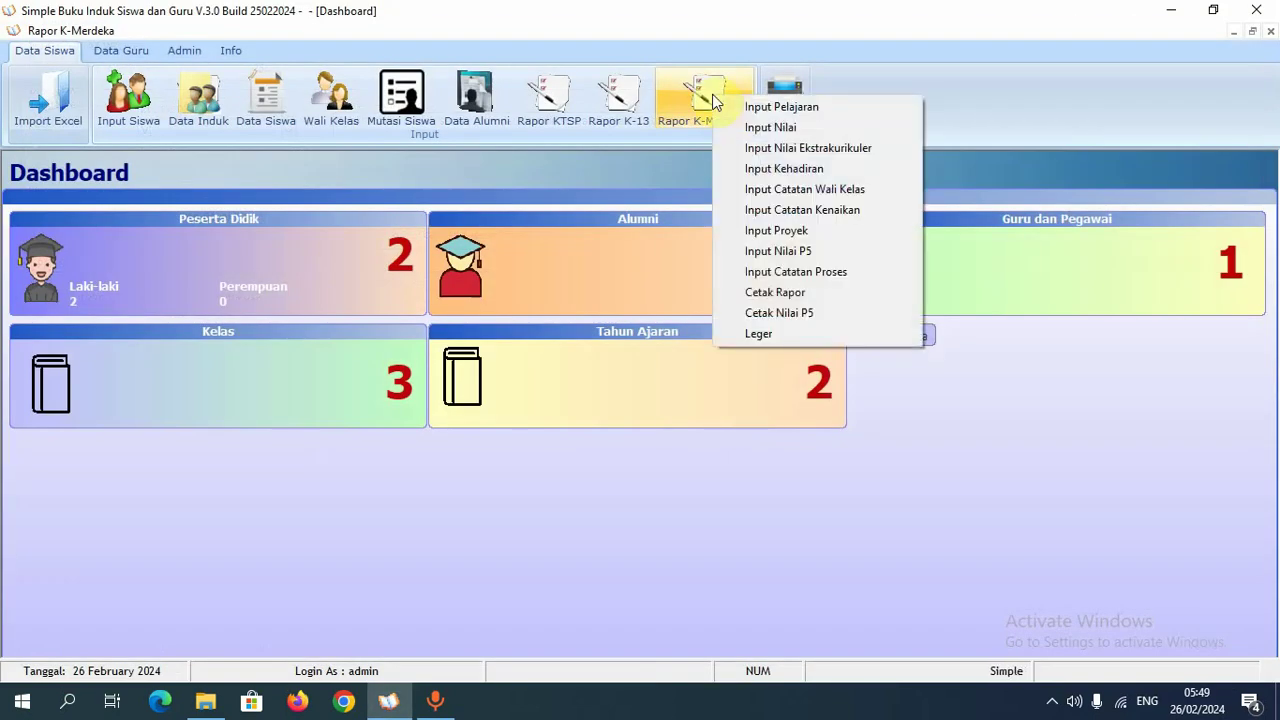
{"action": "left_click", "coordinate": [730, 272]}
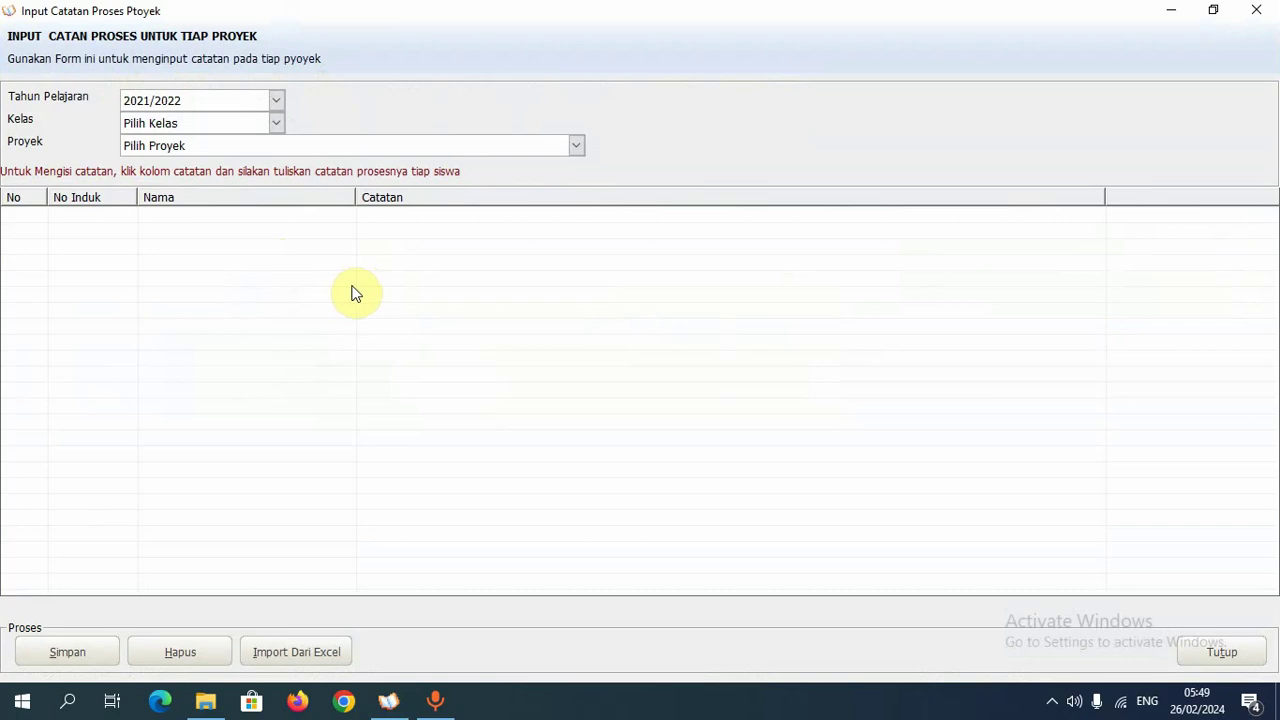
{"action": "left_click", "coordinate": [211, 106]}
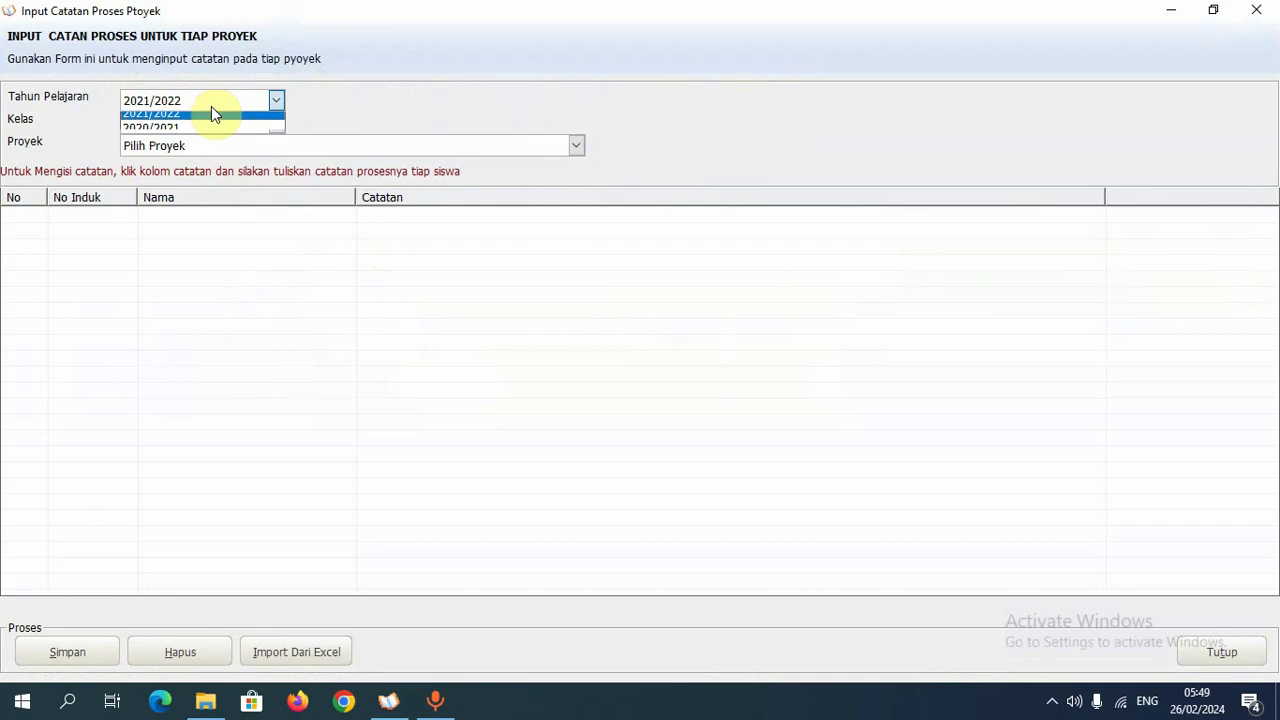
{"action": "left_click", "coordinate": [211, 120]}
{"action": "left_click", "coordinate": [211, 123]}
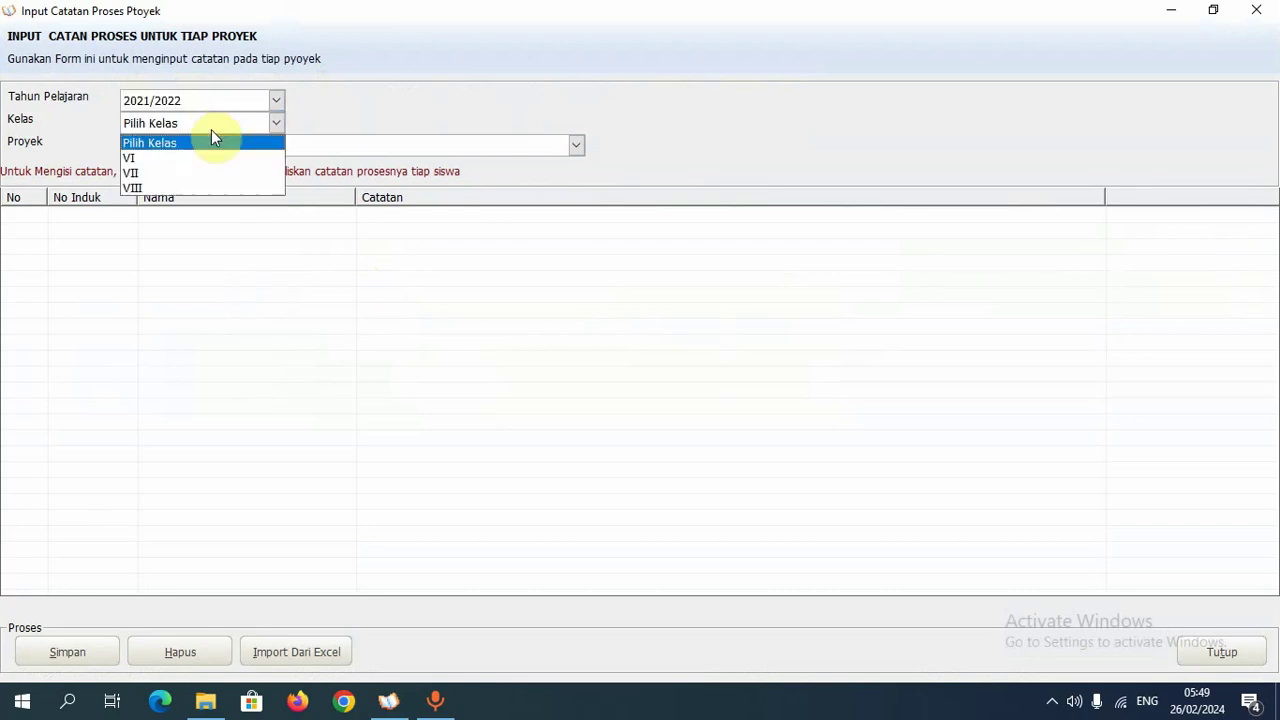
{"action": "left_click", "coordinate": [206, 157]}
{"action": "left_click", "coordinate": [212, 145]}
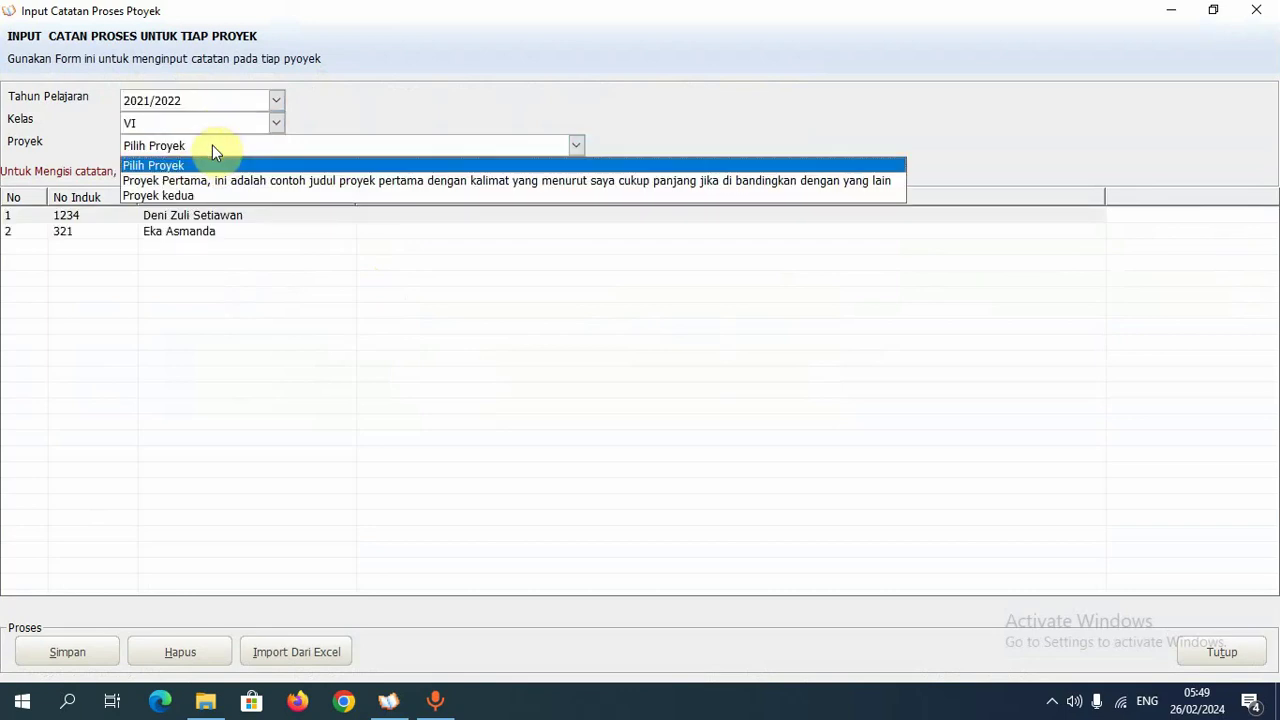
{"action": "left_click", "coordinate": [215, 180]}
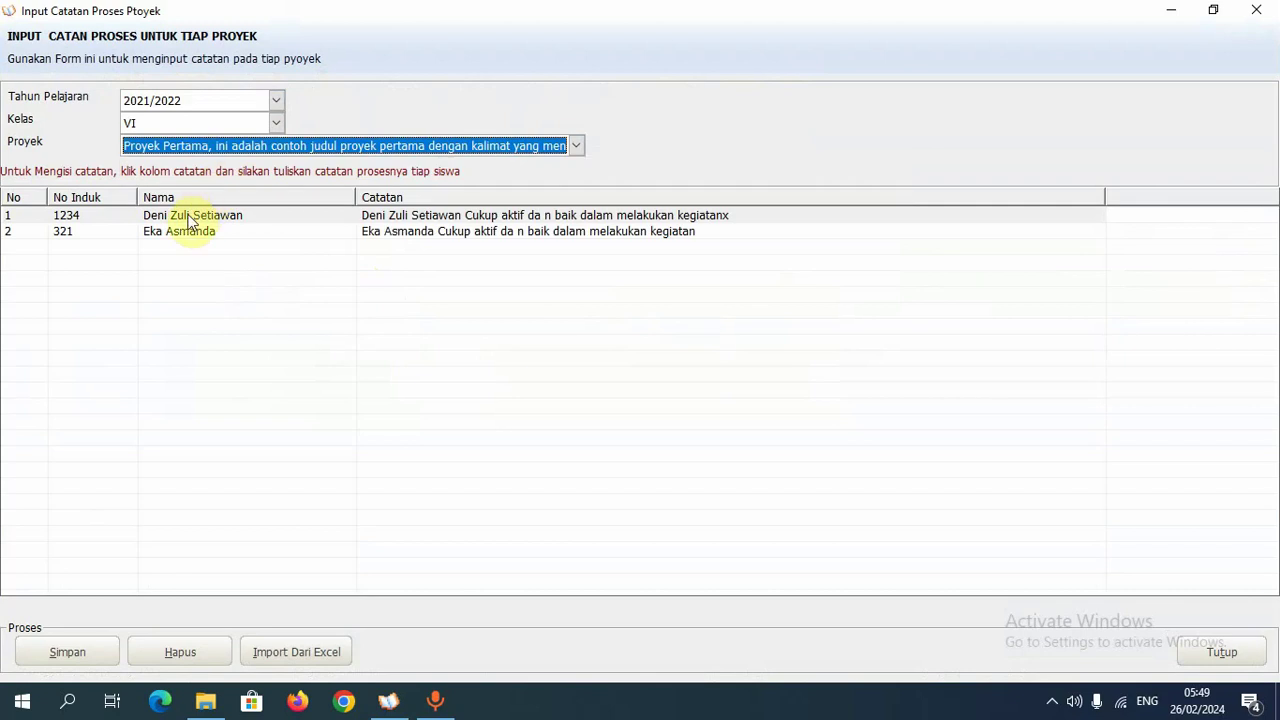
- Open the first student's process note for editing, save the notes as they are, and close the form
{"action": "left_click", "coordinate": [396, 216]}
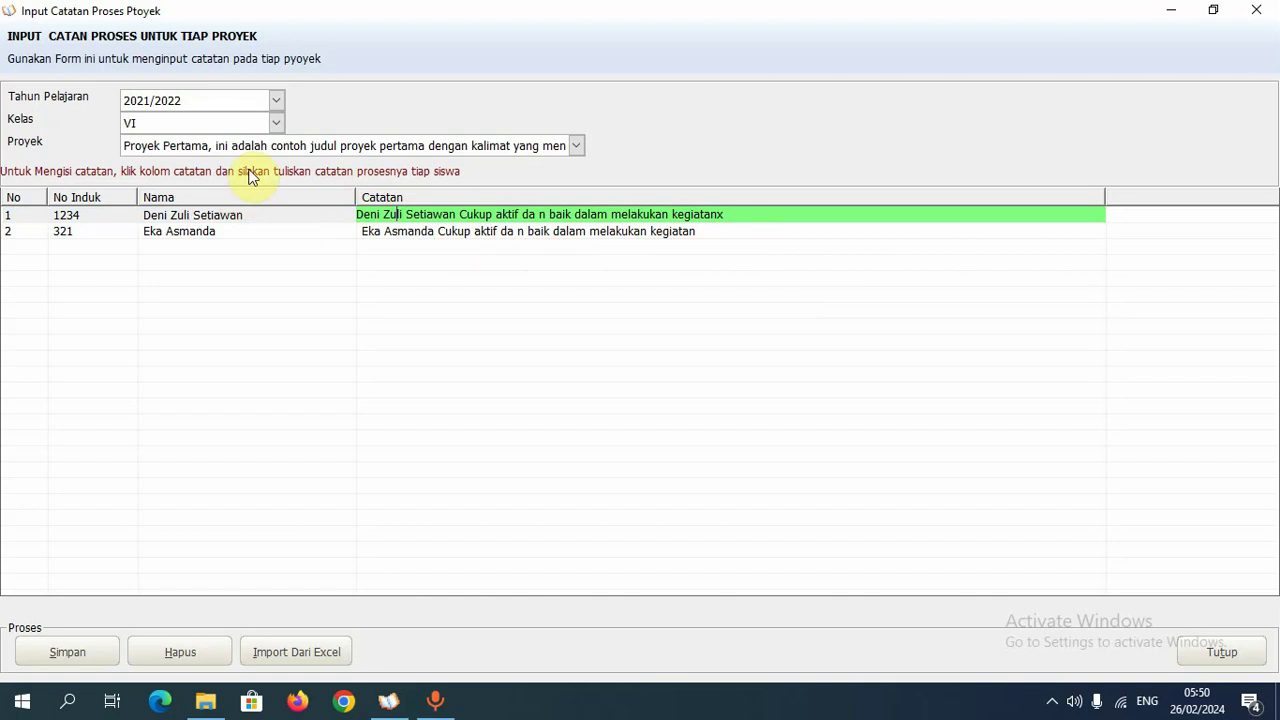
{"action": "left_click", "coordinate": [68, 652]}
{"action": "left_click", "coordinate": [676, 410]}
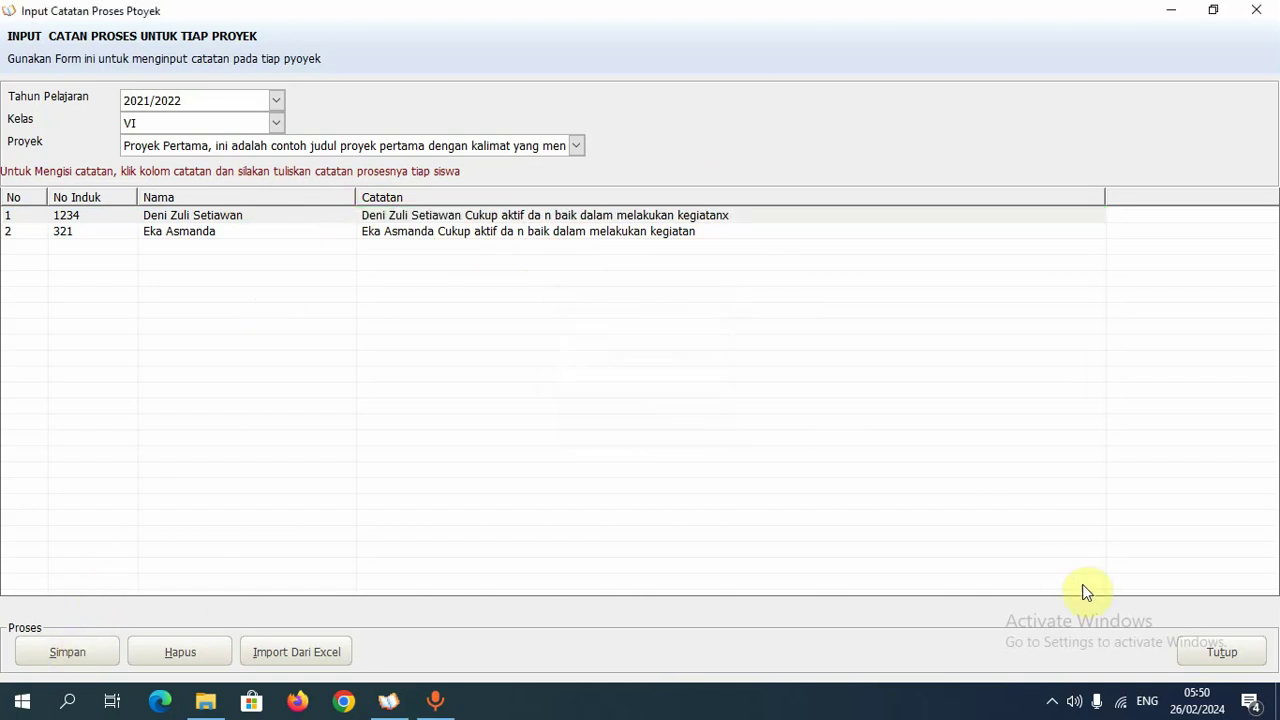
{"action": "left_click", "coordinate": [1224, 655]}
- Open the K-Merdeka report printing form, try the student name search, and set the search criterion to Tahun Ajaran
{"action": "left_click", "coordinate": [730, 118]}
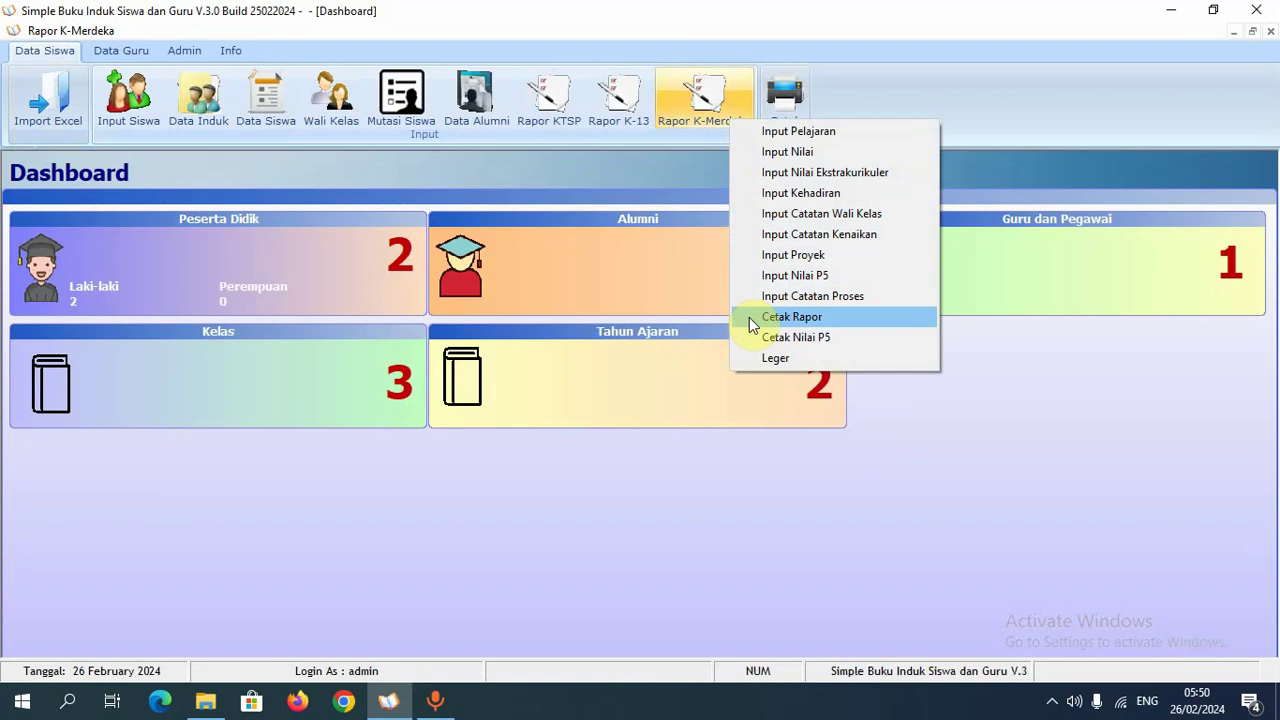
{"action": "left_click", "coordinate": [750, 317]}
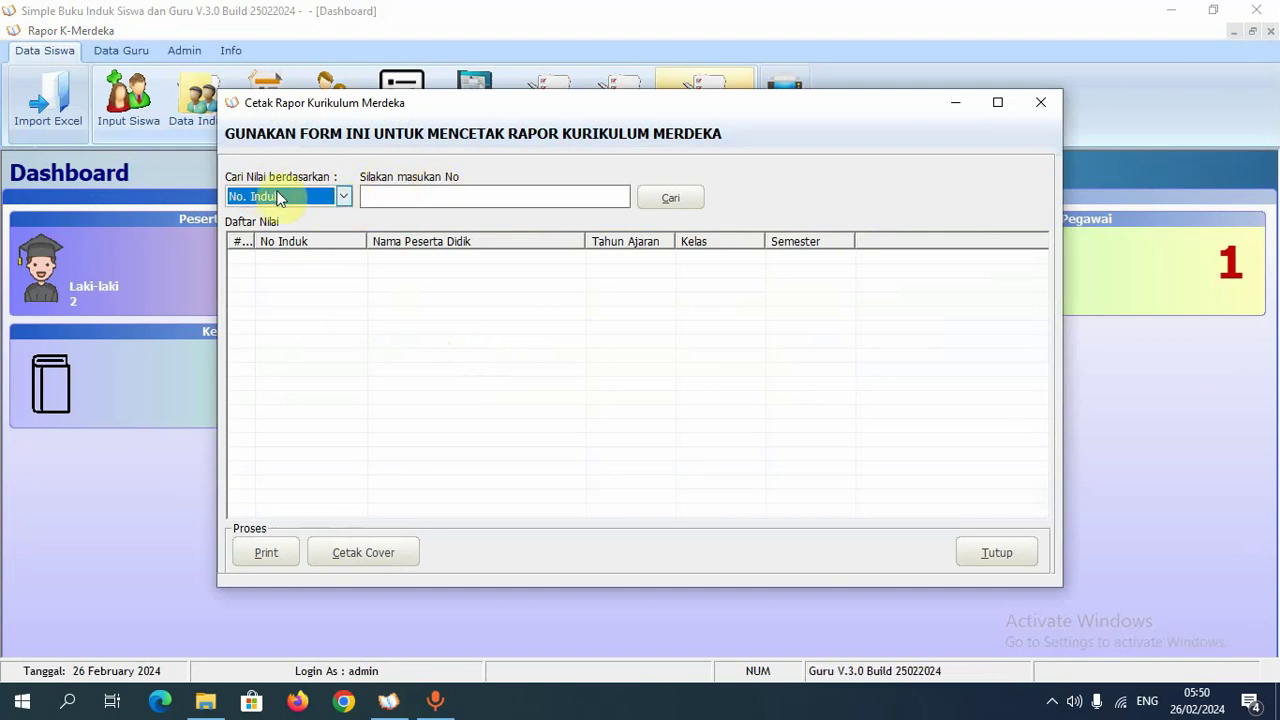
{"action": "left_click", "coordinate": [382, 196]}
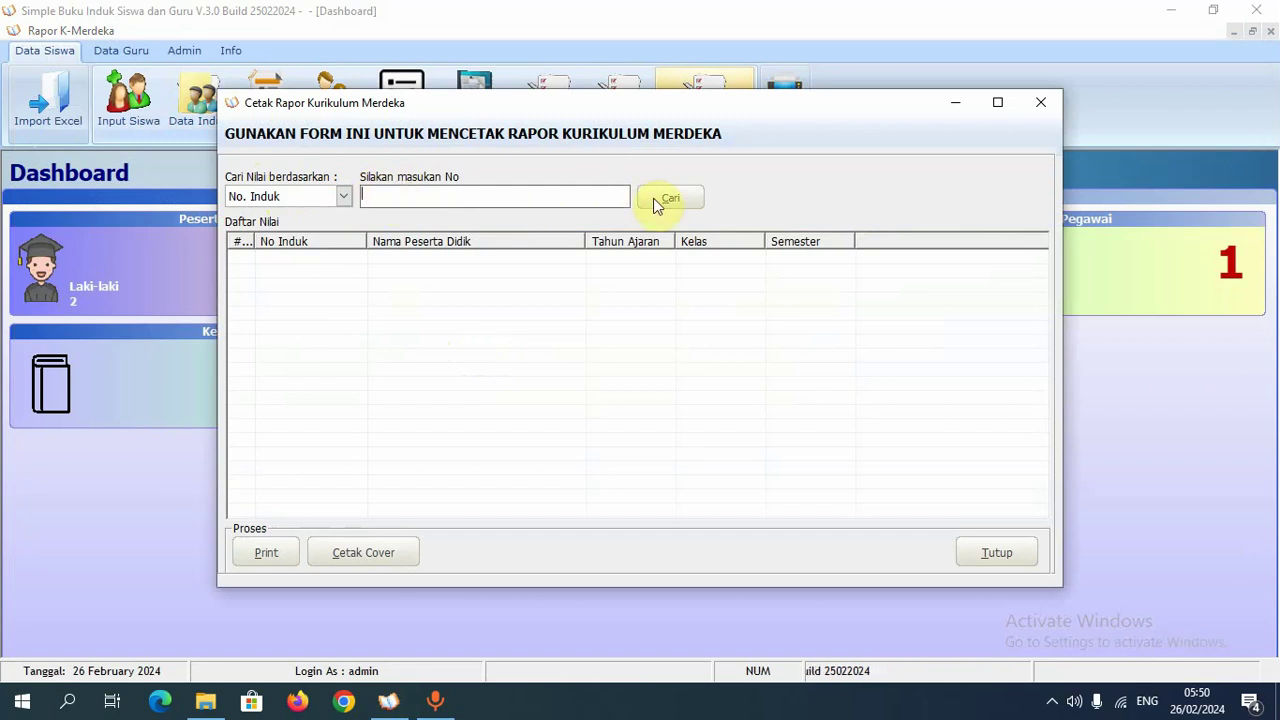
{"action": "left_click", "coordinate": [346, 198]}
{"action": "left_click", "coordinate": [288, 227]}
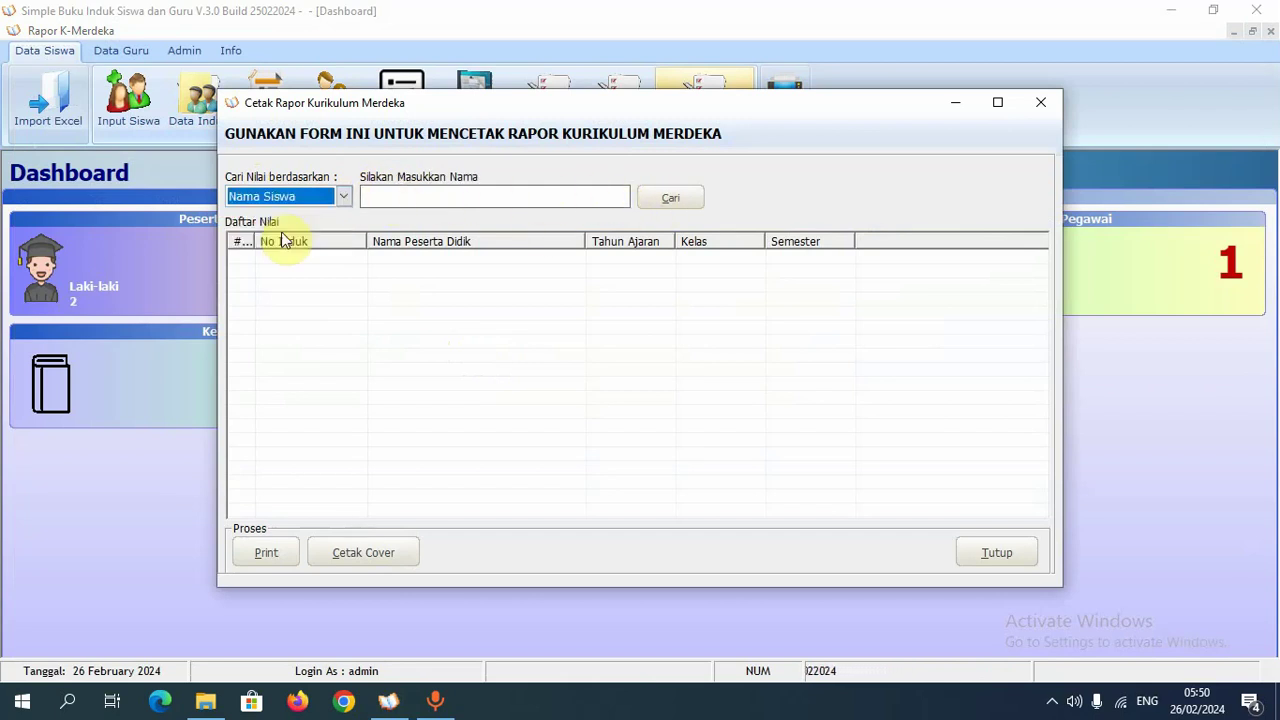
{"action": "left_click", "coordinate": [310, 190]}
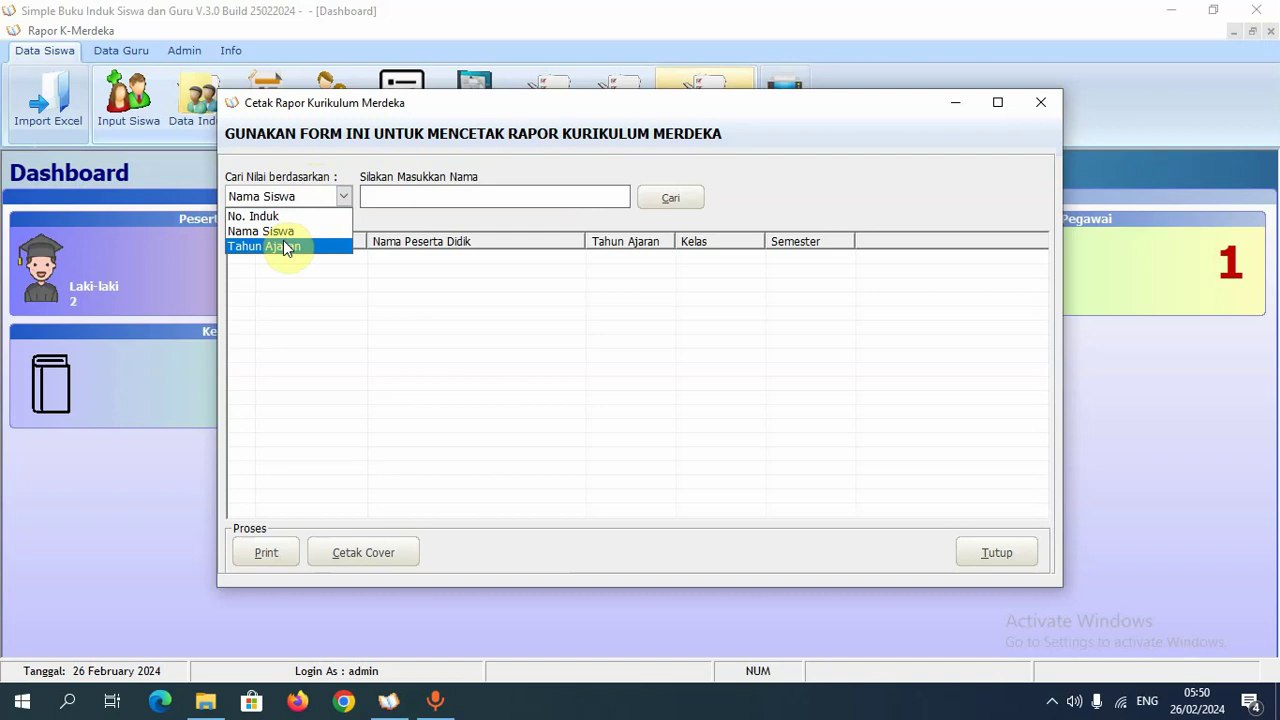
{"action": "left_click", "coordinate": [285, 245]}
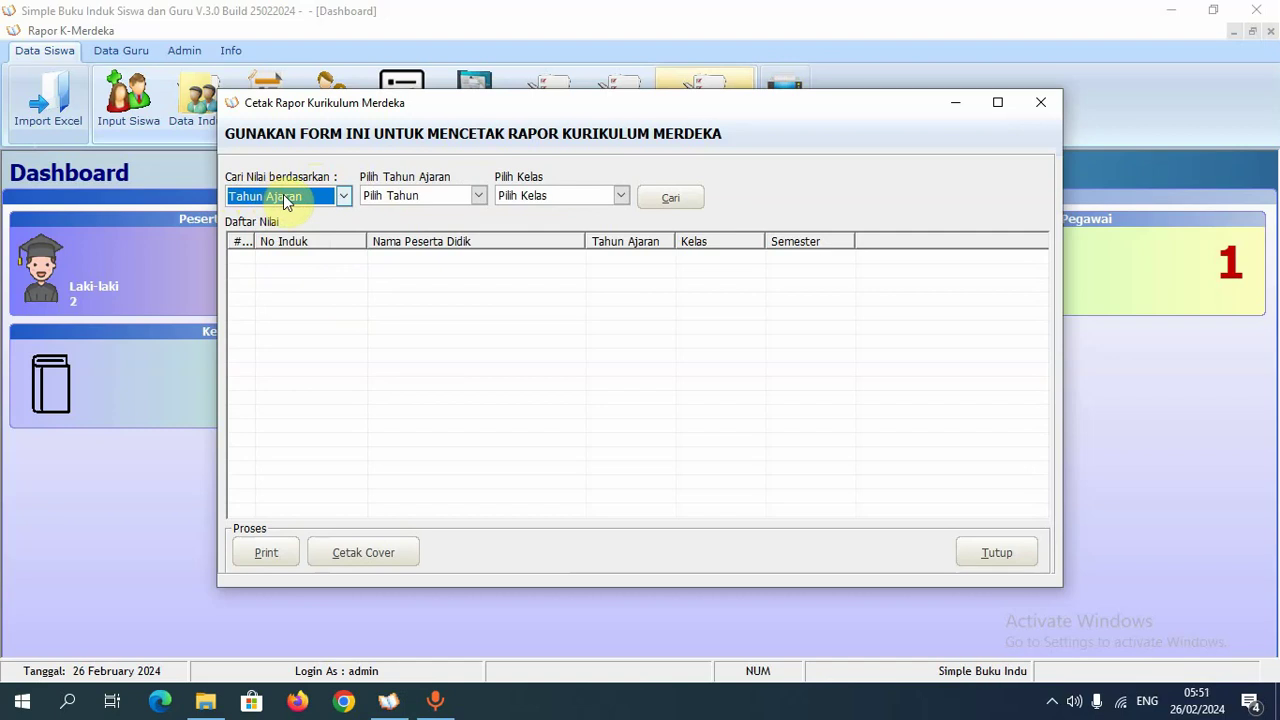
- Search the report records of school year 2021/2022 for class VI
{"action": "left_click", "coordinate": [465, 192]}
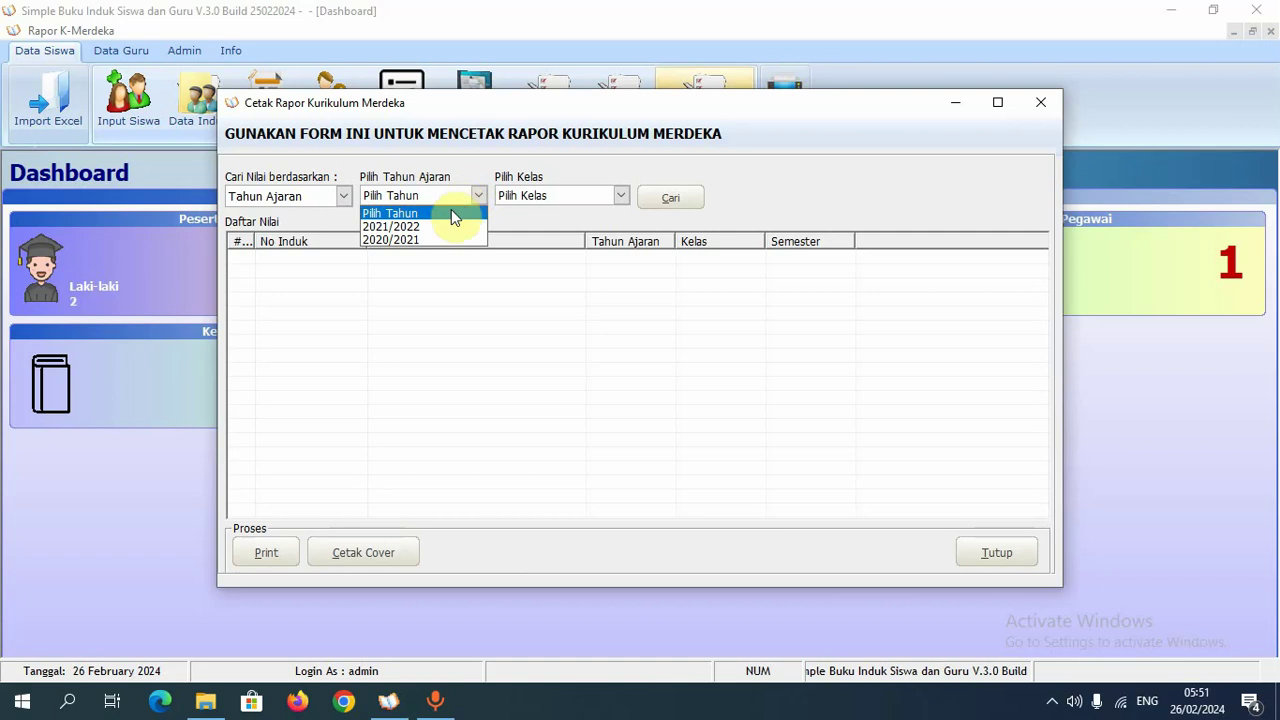
{"action": "left_click", "coordinate": [442, 227]}
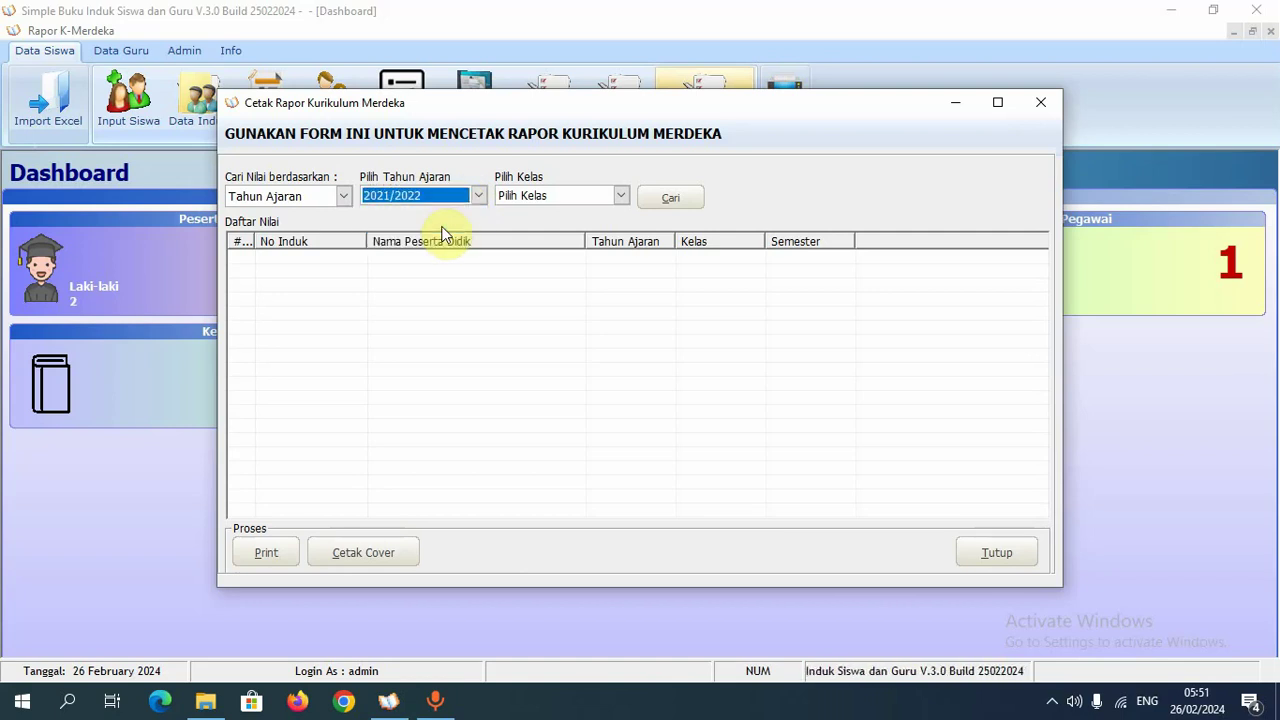
{"action": "left_click", "coordinate": [543, 196]}
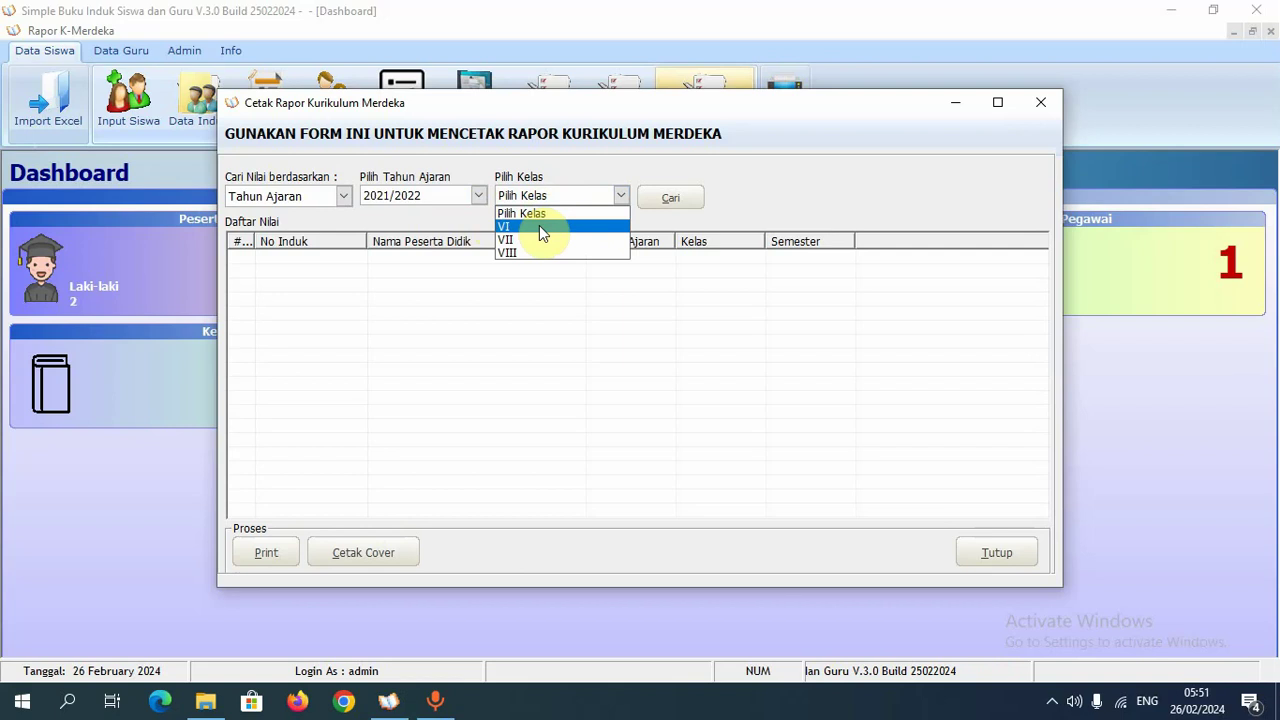
{"action": "left_click", "coordinate": [539, 226]}
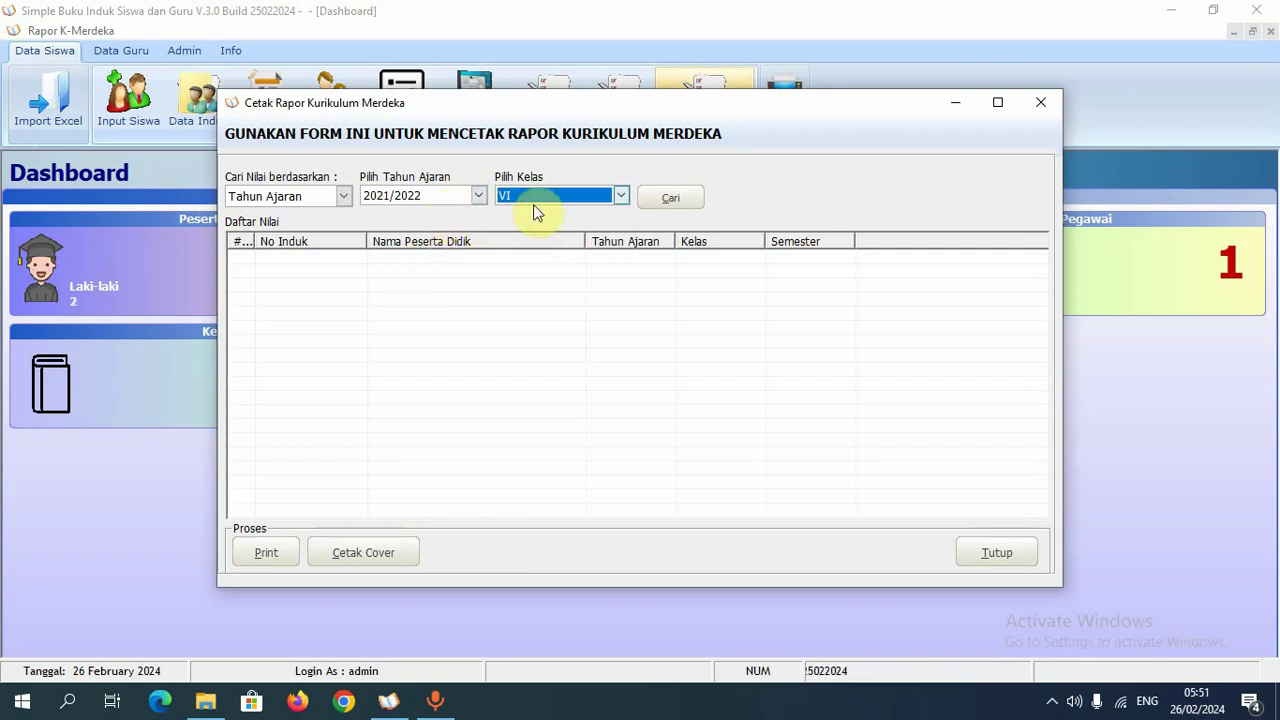
{"action": "left_click", "coordinate": [665, 199]}
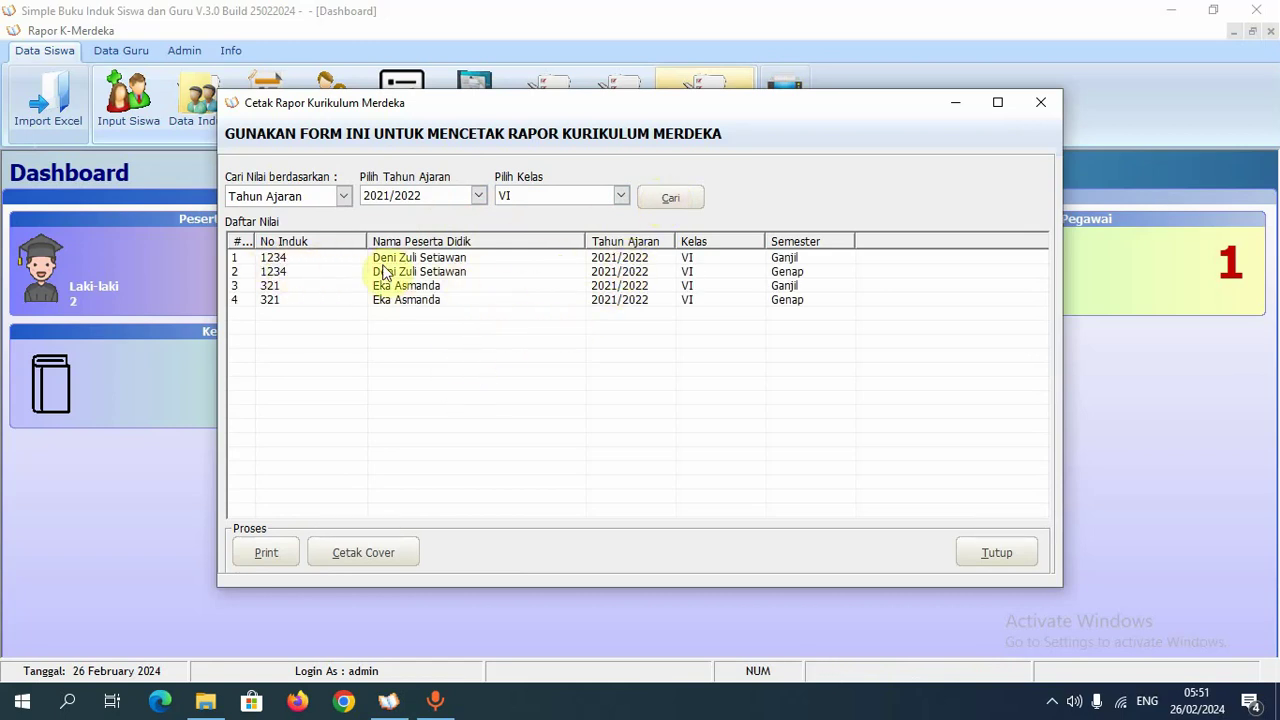
- Select the first student's Ganjil semester record and generate the print preview of the report
{"action": "left_click", "coordinate": [422, 258]}
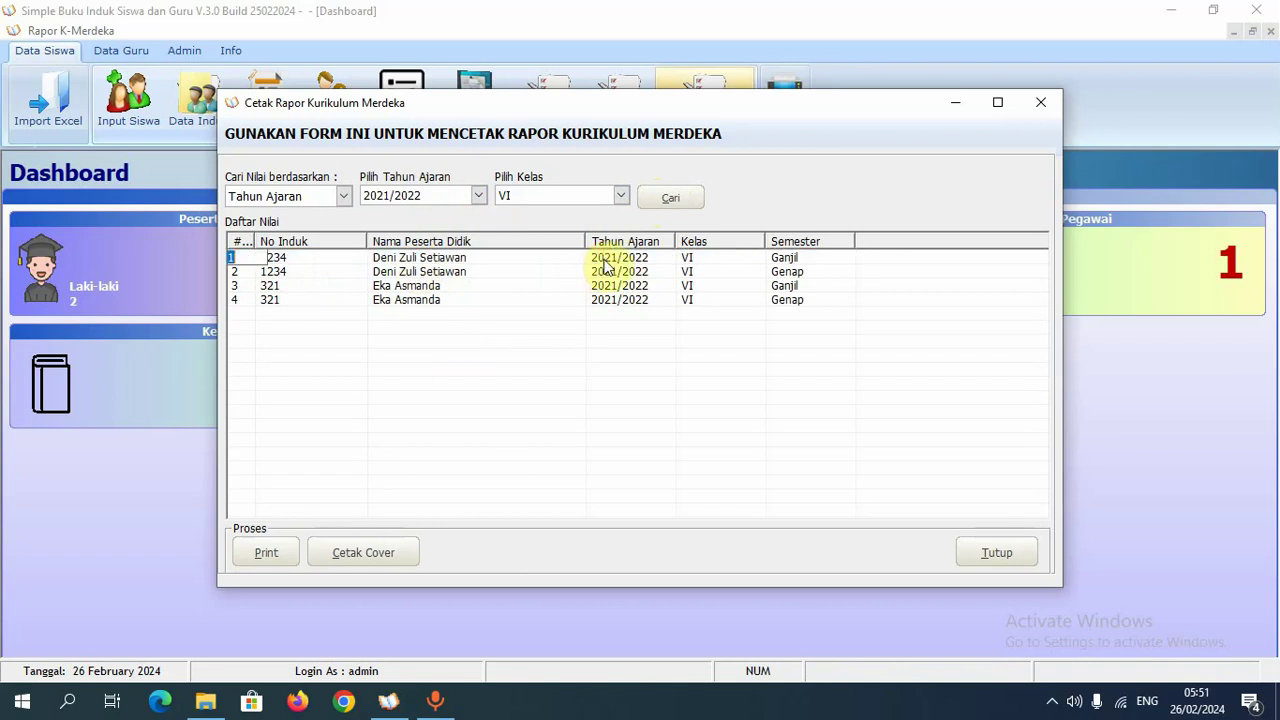
{"action": "left_click", "coordinate": [800, 259]}
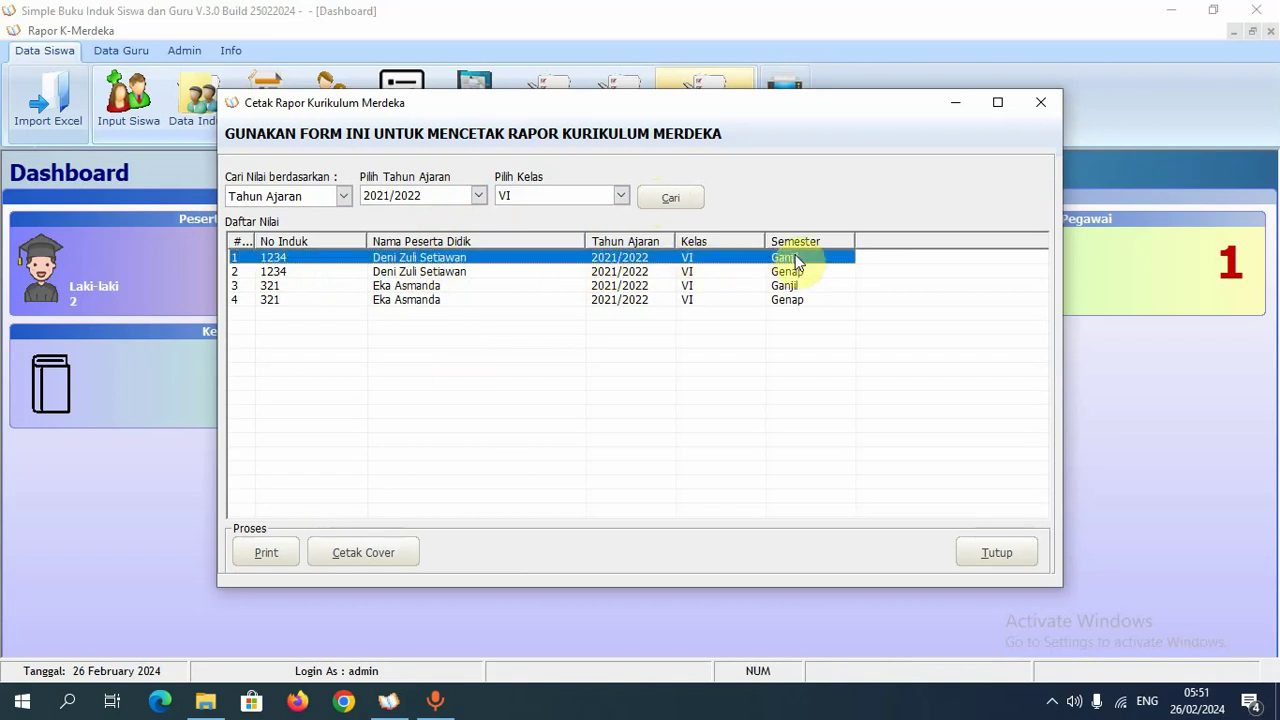
{"action": "left_click", "coordinate": [362, 263]}
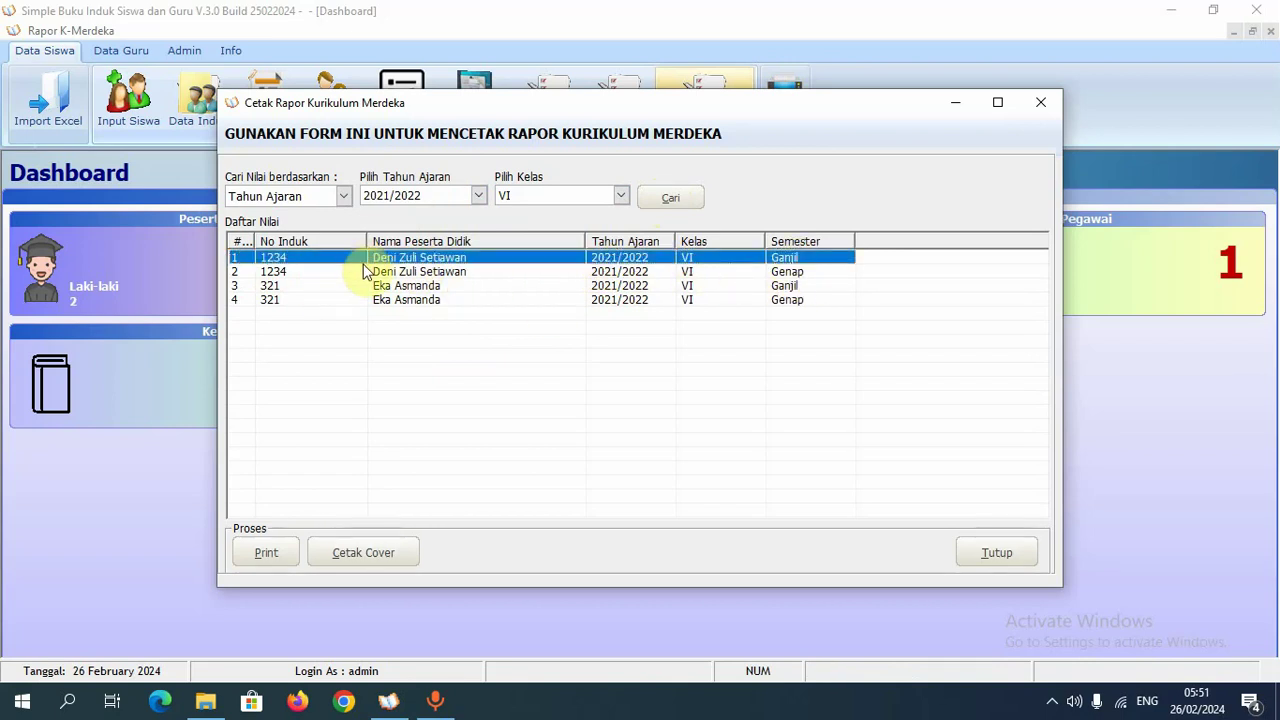
{"action": "left_click", "coordinate": [279, 551]}
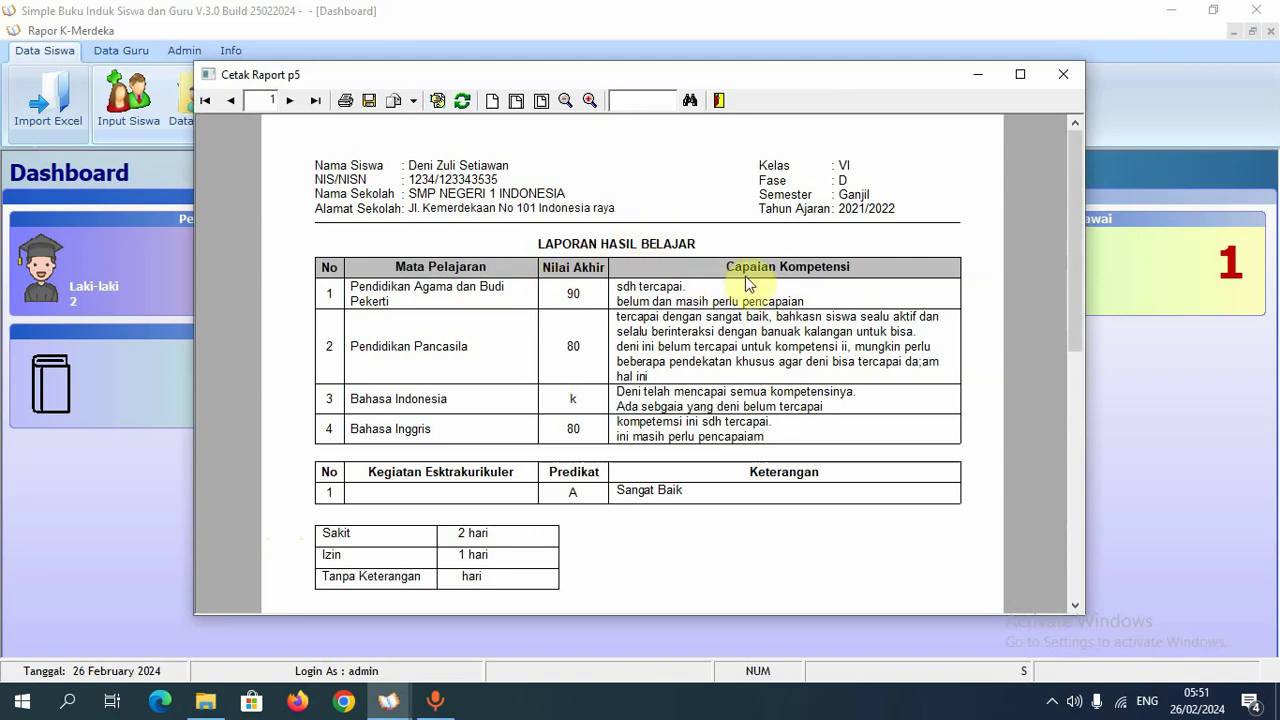
- Review the report's subject grades, extracurriculars, attendance, homeroom teacher notes and signature block, and close the preview
{"action": "scroll", "coordinate": [725, 290], "scroll_direction": "down", "scroll_amount": 1}
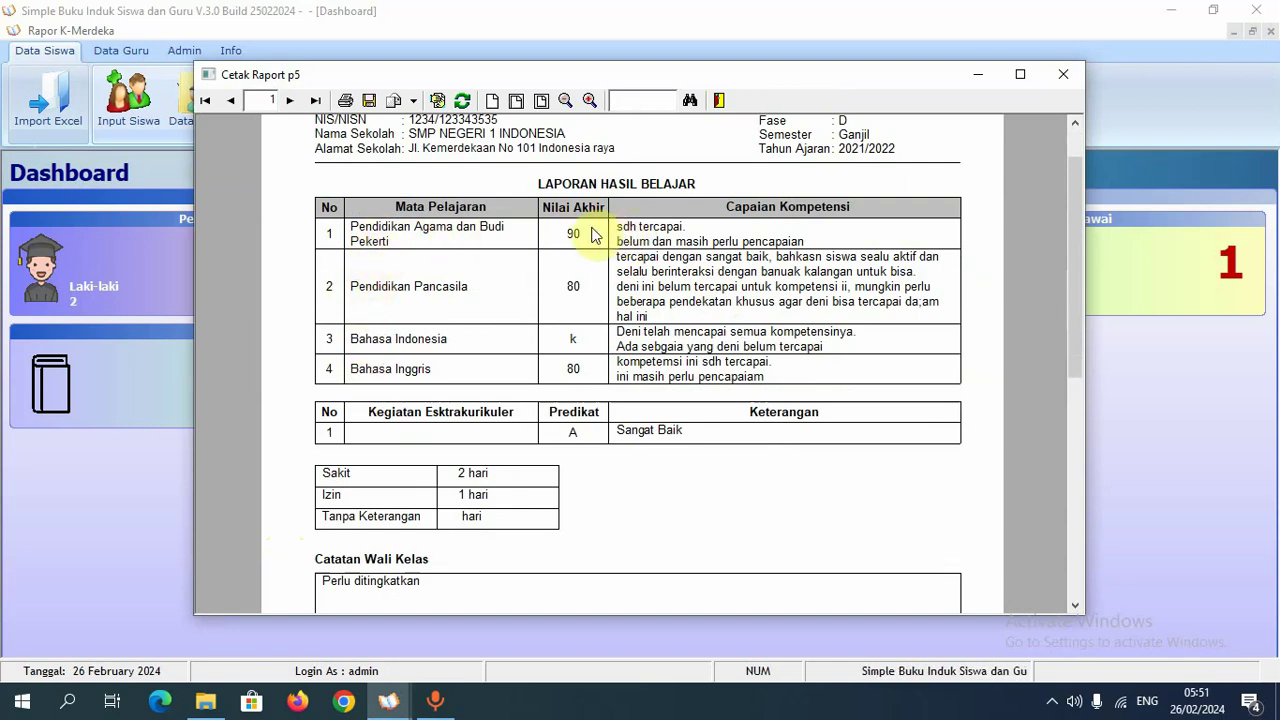
{"action": "scroll", "coordinate": [650, 263], "scroll_direction": "down", "scroll_amount": 1}
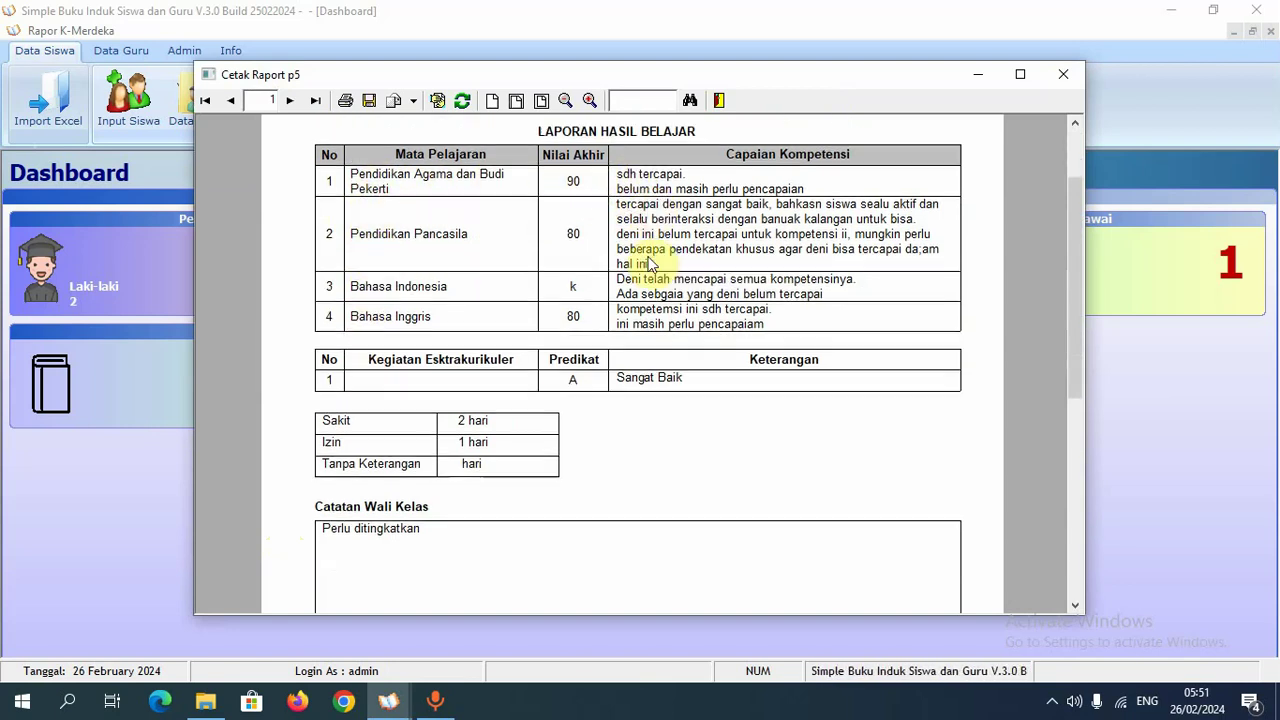
{"action": "scroll", "coordinate": [650, 263], "scroll_direction": "up", "scroll_amount": 1}
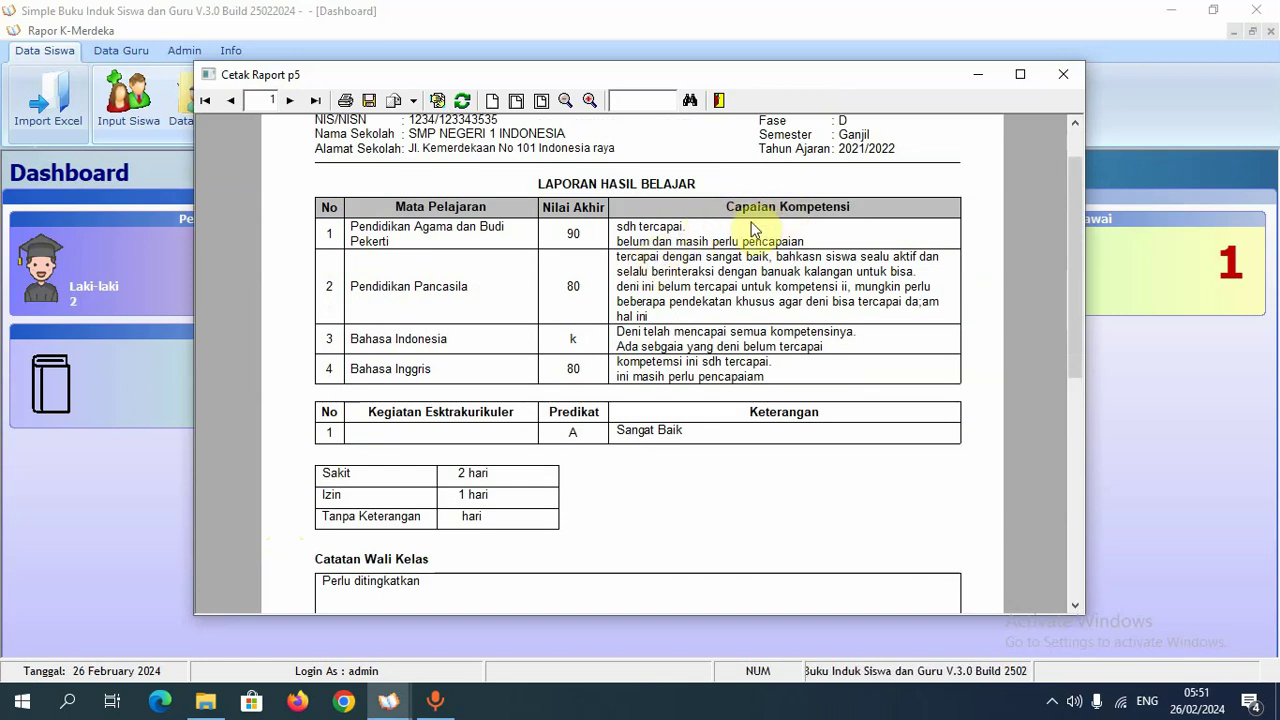
{"action": "scroll", "coordinate": [645, 305], "scroll_direction": "down", "scroll_amount": 2}
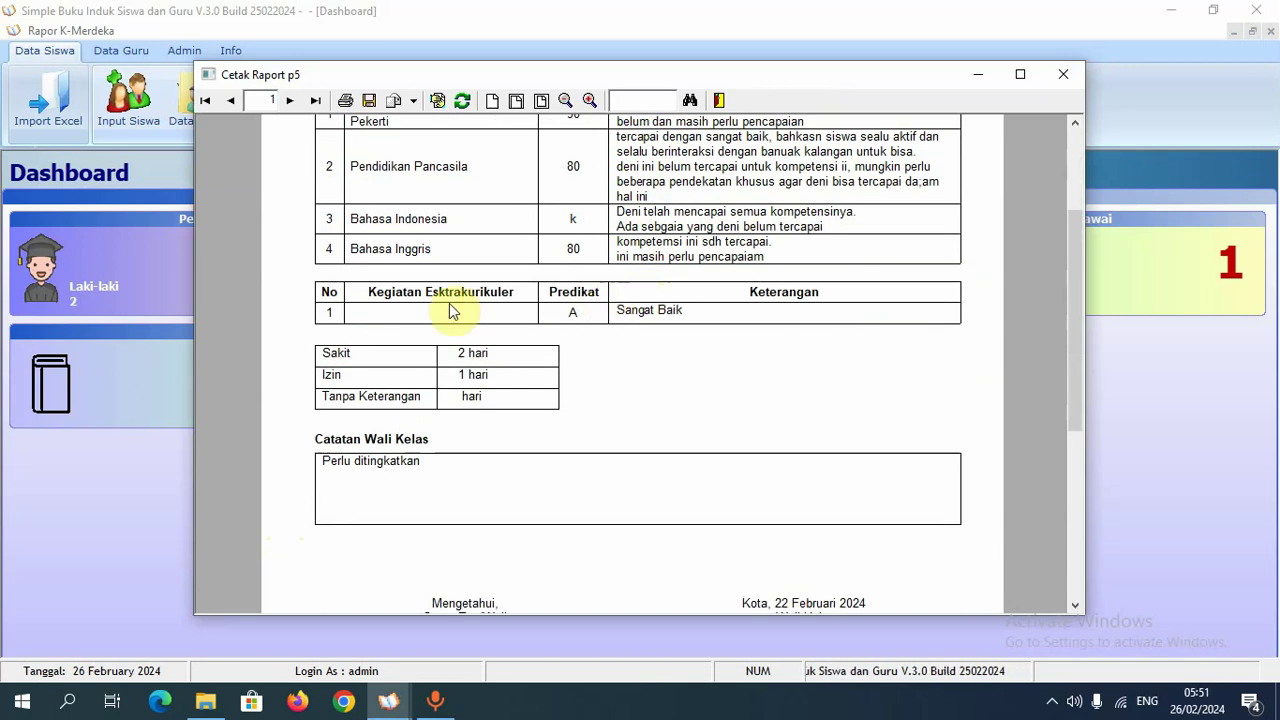
{"action": "scroll", "coordinate": [651, 330], "scroll_direction": "down", "scroll_amount": 1}
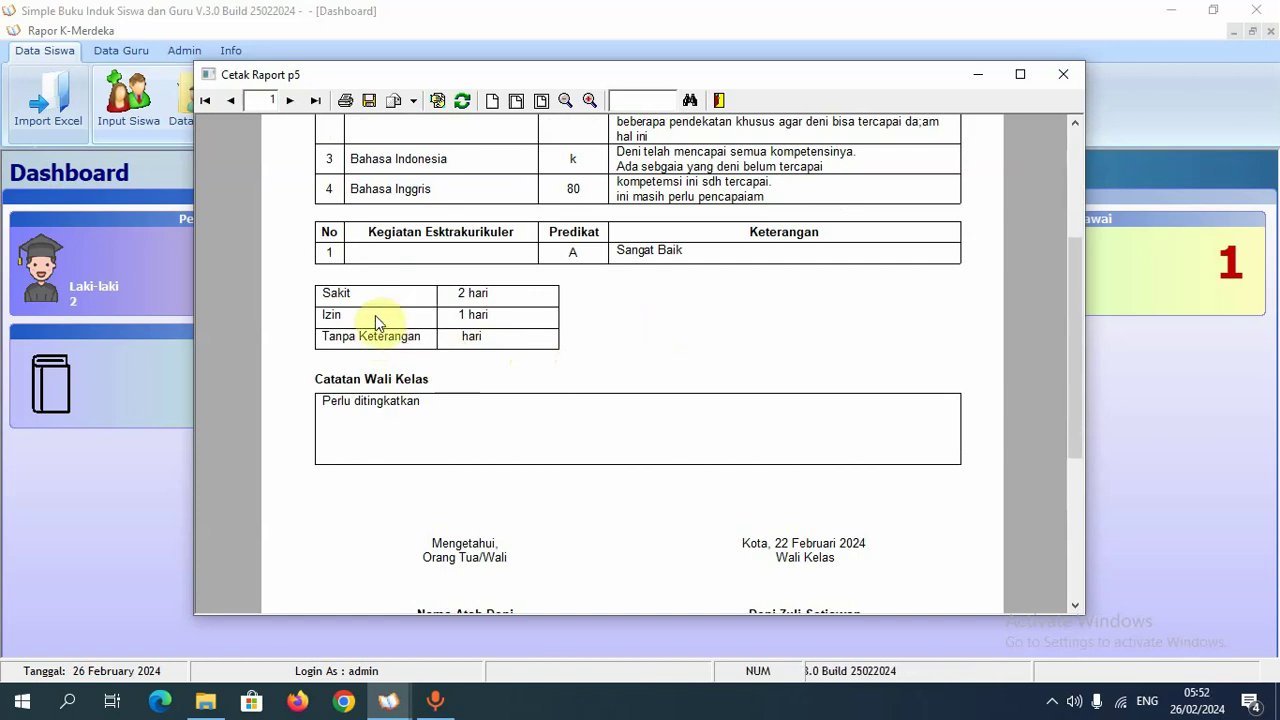
{"action": "scroll", "coordinate": [375, 315], "scroll_direction": "down", "scroll_amount": 1}
{"action": "scroll", "coordinate": [375, 315], "scroll_direction": "up", "scroll_amount": 1}
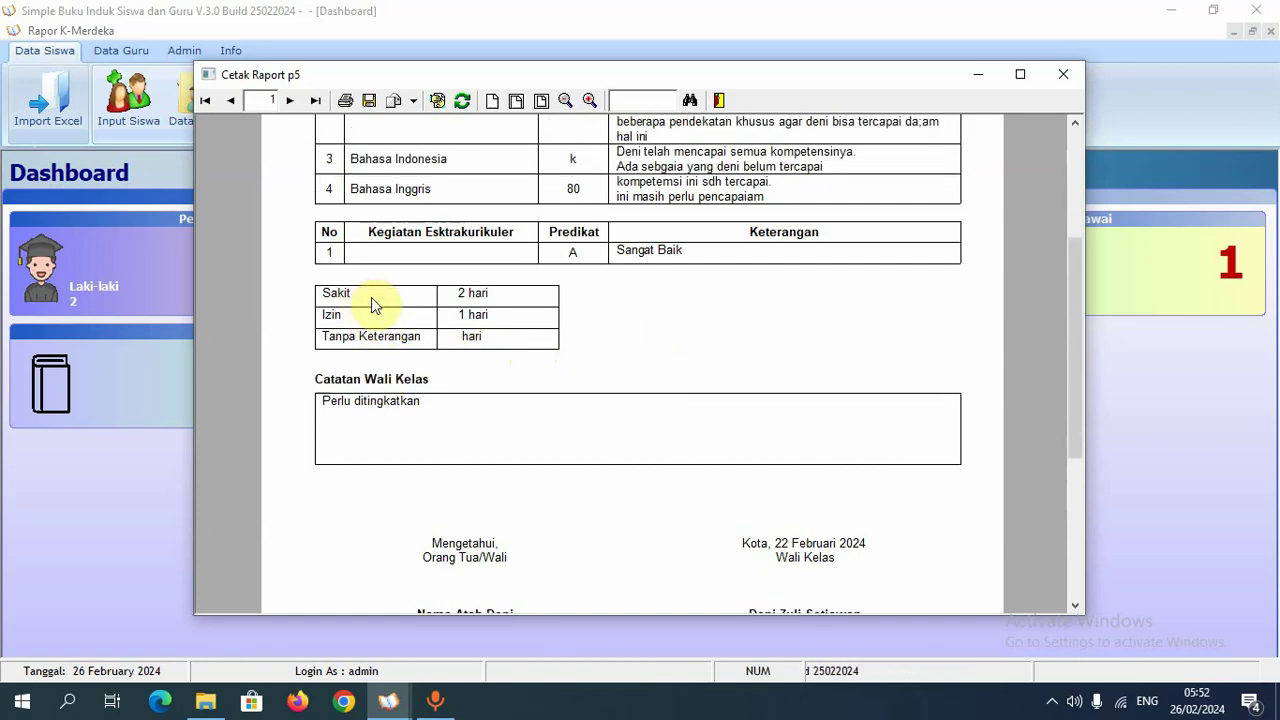
{"action": "scroll", "coordinate": [362, 383], "scroll_direction": "down", "scroll_amount": 5}
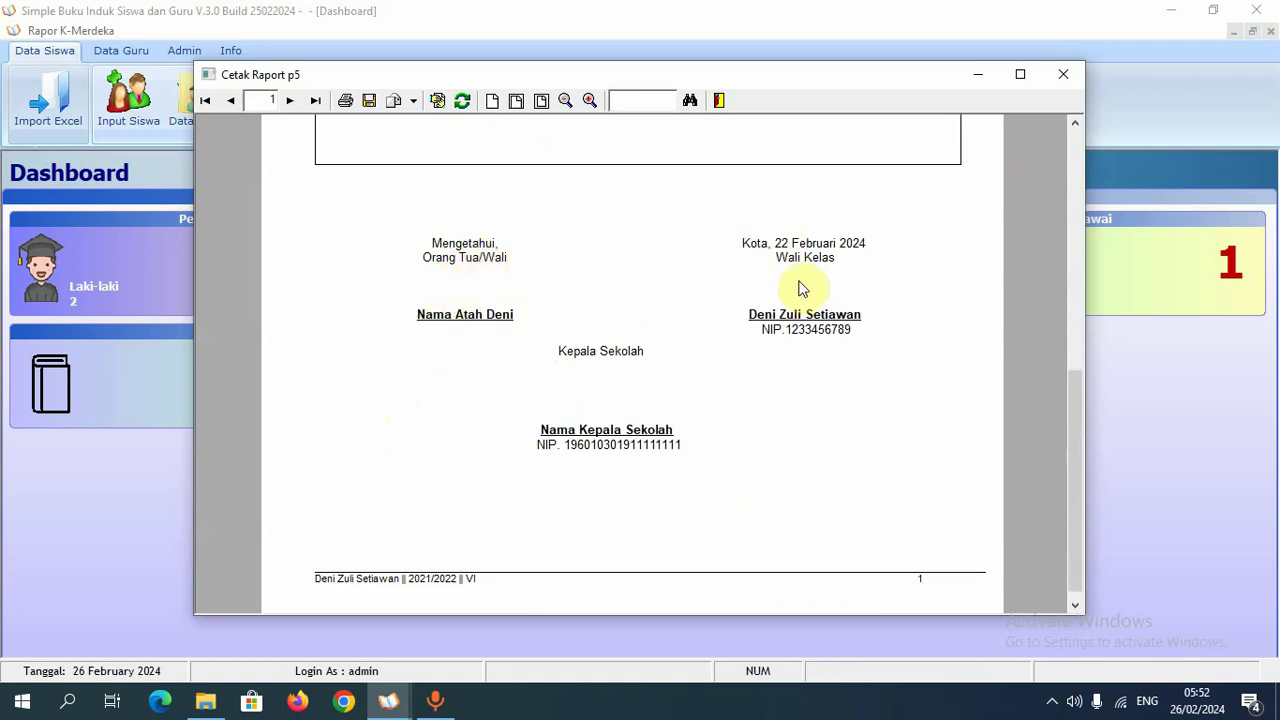
{"action": "scroll", "coordinate": [620, 440], "scroll_direction": "up", "scroll_amount": 10}
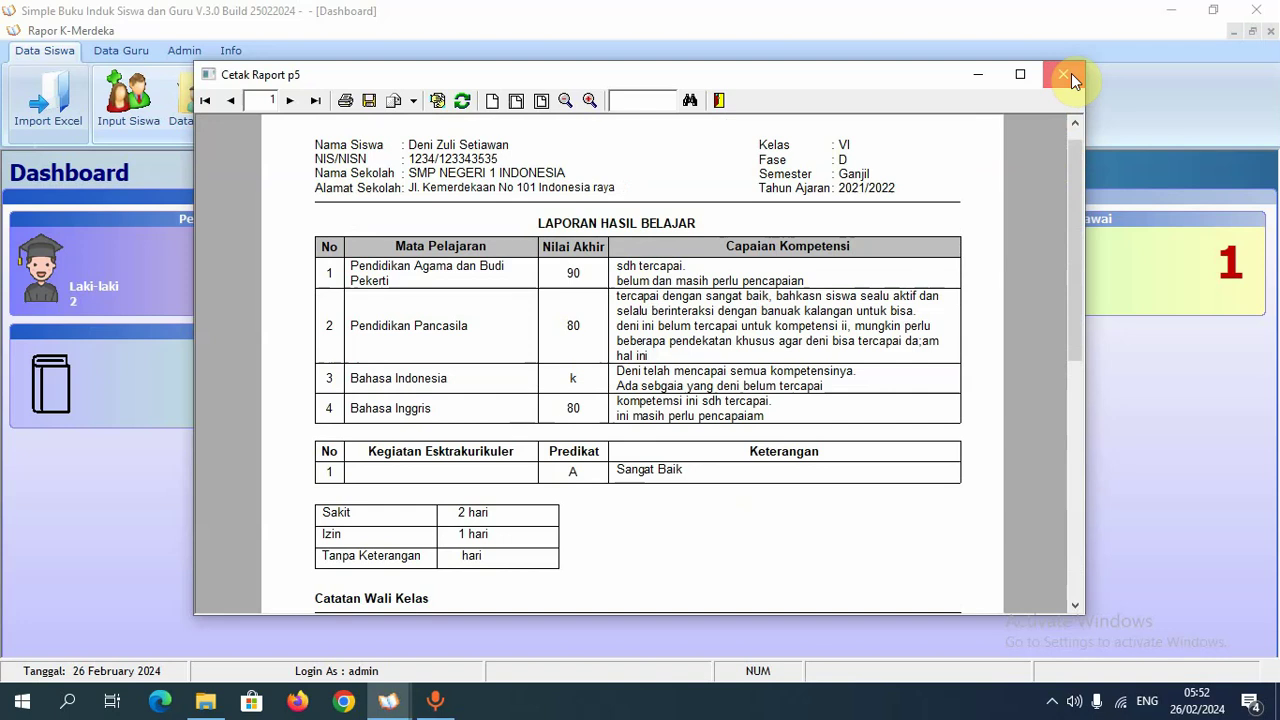
{"action": "left_click", "coordinate": [1071, 73]}
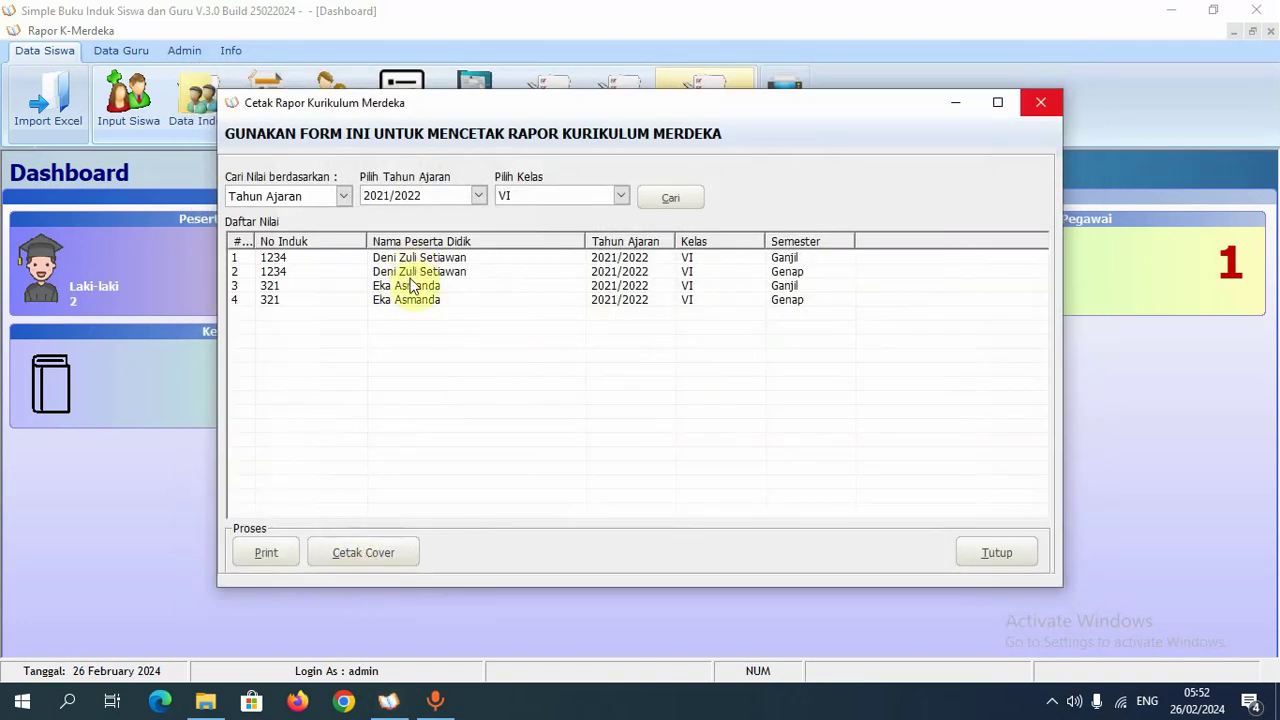
- Generate the report cover preview, look over the cover page, and maximize the preview window
{"action": "left_click", "coordinate": [361, 556]}
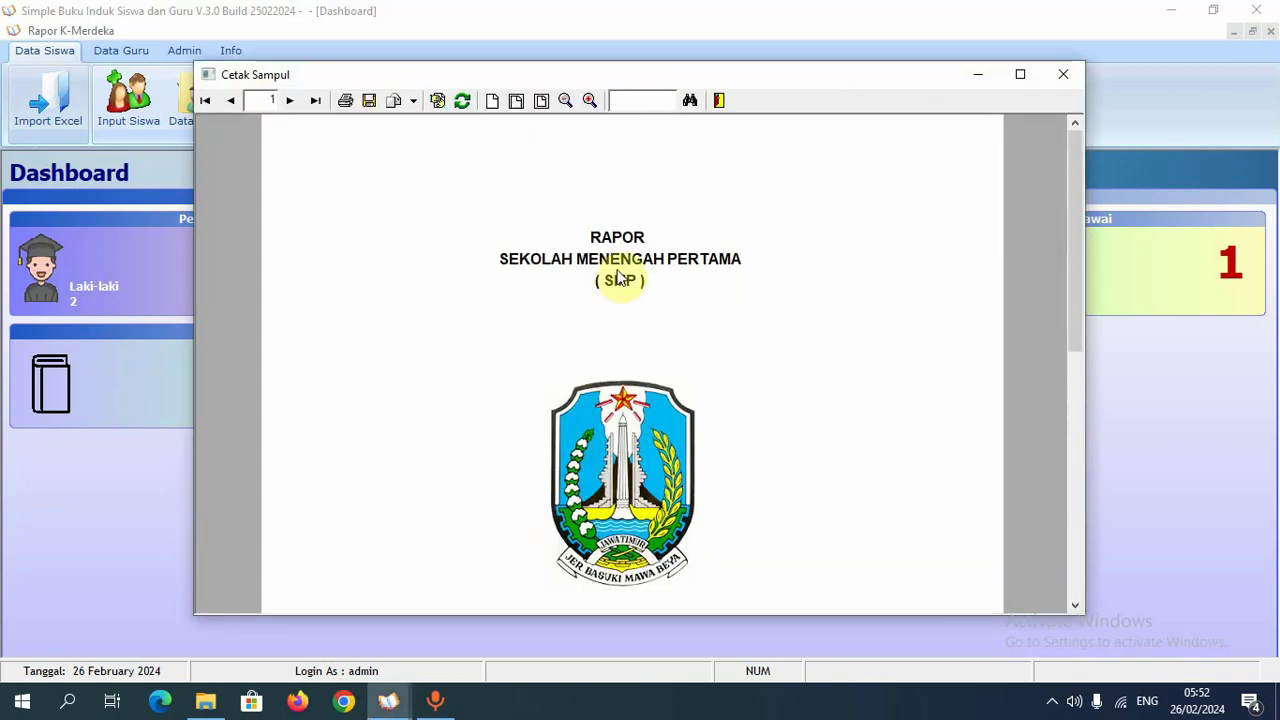
{"action": "scroll", "coordinate": [647, 337], "scroll_direction": "down", "scroll_amount": 1}
{"action": "scroll", "coordinate": [650, 337], "scroll_direction": "down", "scroll_amount": 5}
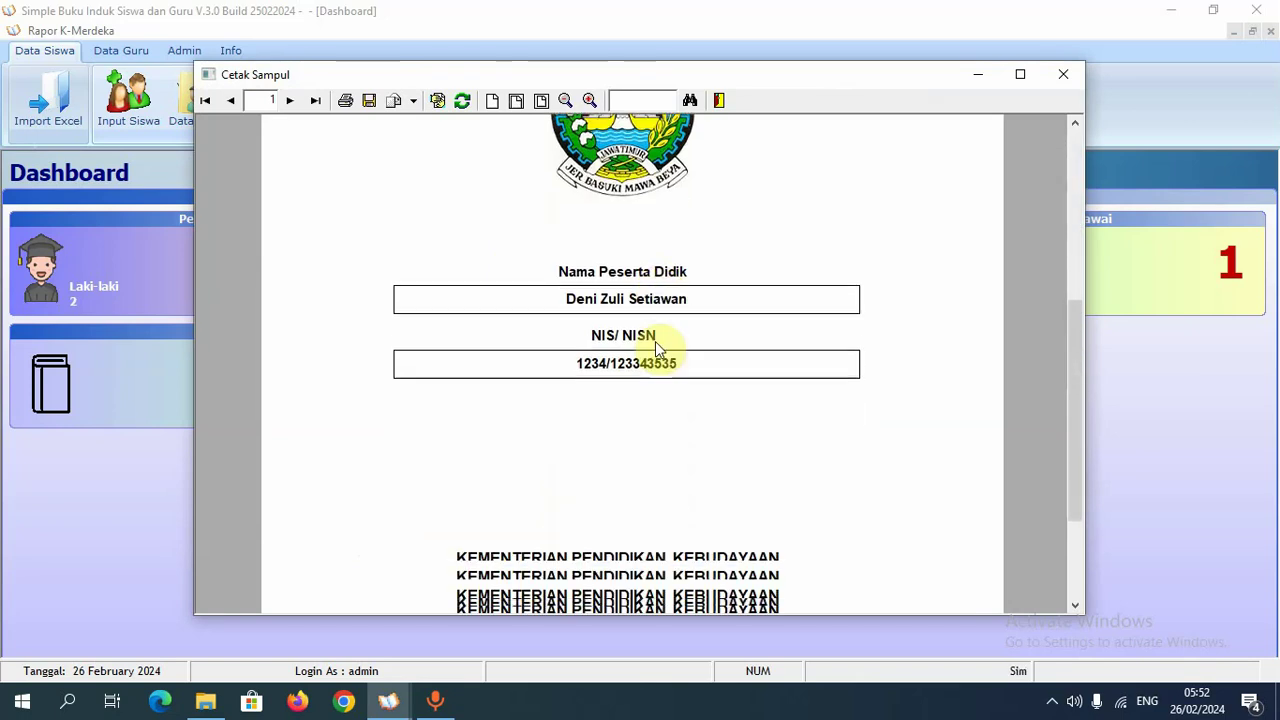
{"action": "scroll", "coordinate": [628, 350], "scroll_direction": "down", "scroll_amount": 2}
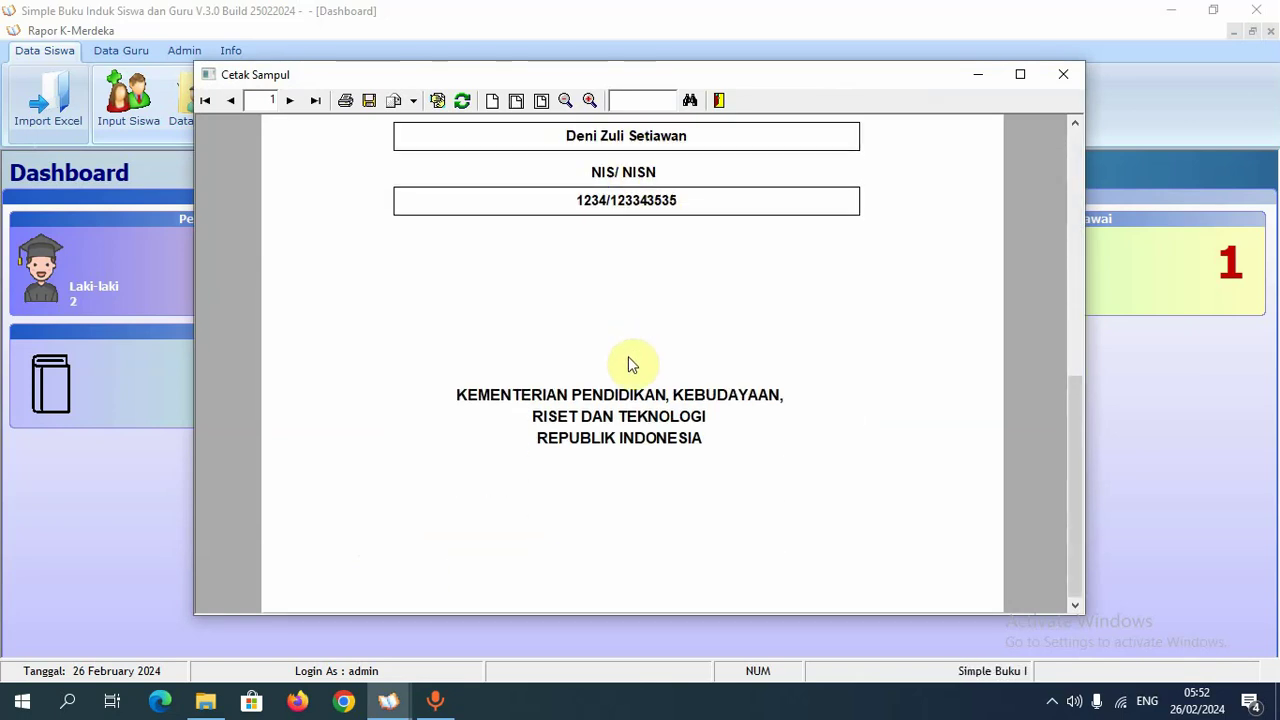
{"action": "scroll", "coordinate": [850, 300], "scroll_direction": "up", "scroll_amount": 3}
{"action": "left_click", "coordinate": [1021, 75]}
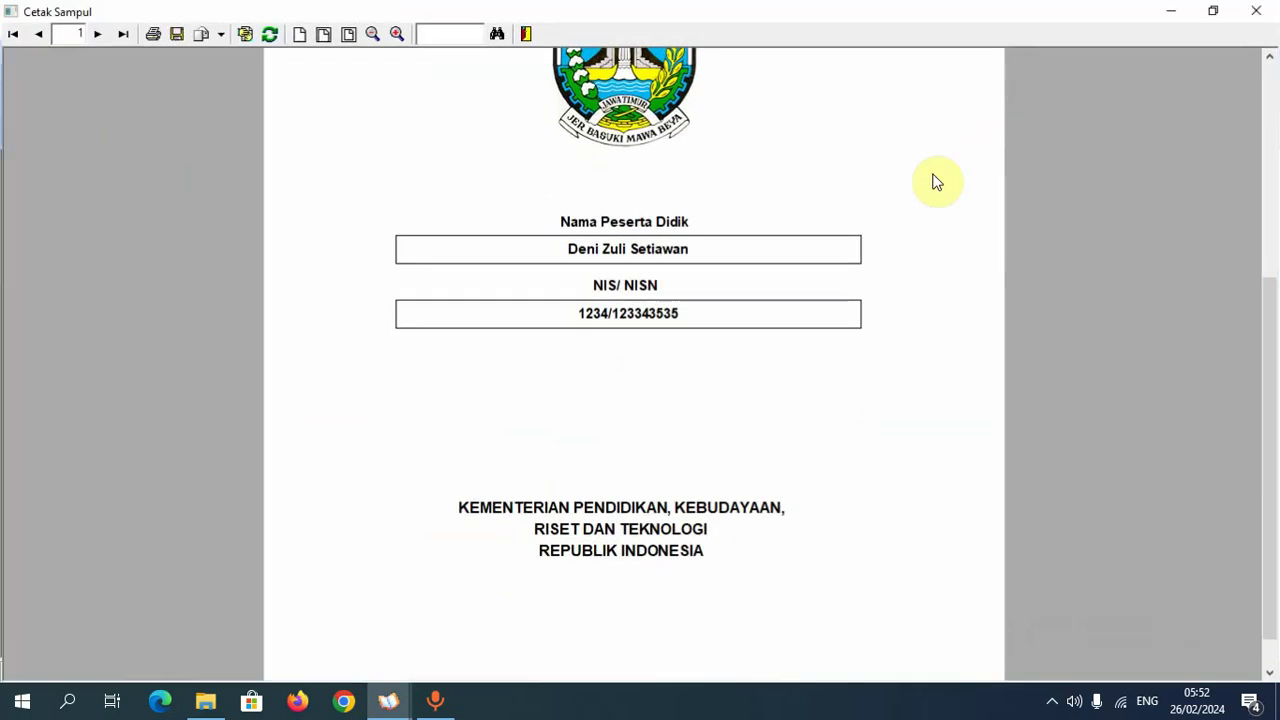
- Review the cover's school data and student identity pages, and close both the preview and the report printing form
{"action": "scroll", "coordinate": [521, 227], "scroll_direction": "down", "scroll_amount": 8}
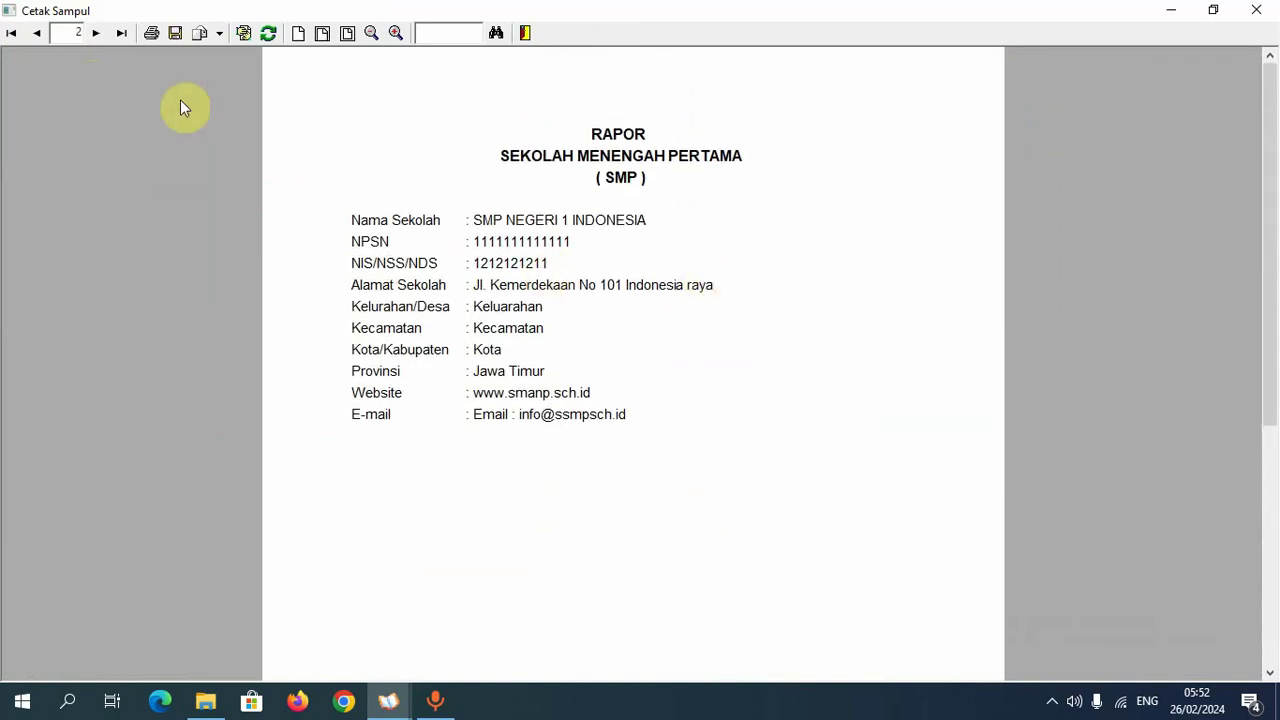
{"action": "left_click", "coordinate": [97, 34]}
{"action": "scroll", "coordinate": [582, 220], "scroll_direction": "down", "scroll_amount": 5}
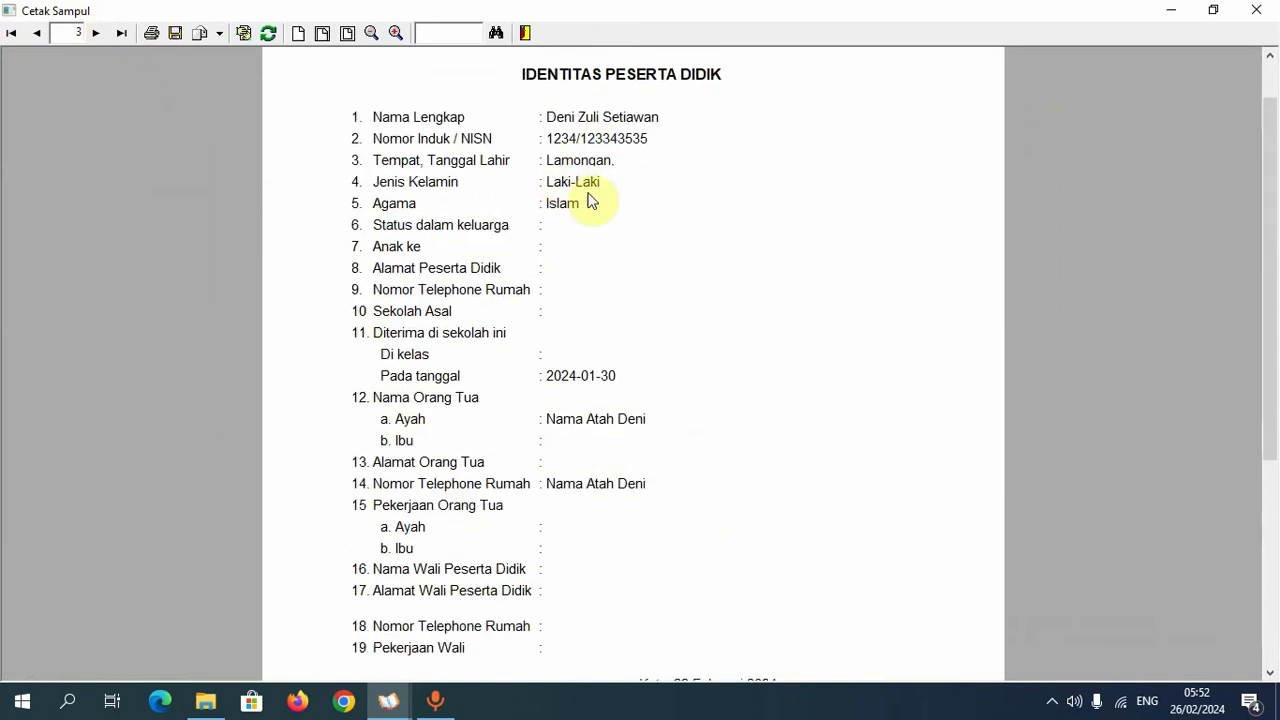
{"action": "scroll", "coordinate": [589, 204], "scroll_direction": "down", "scroll_amount": 1}
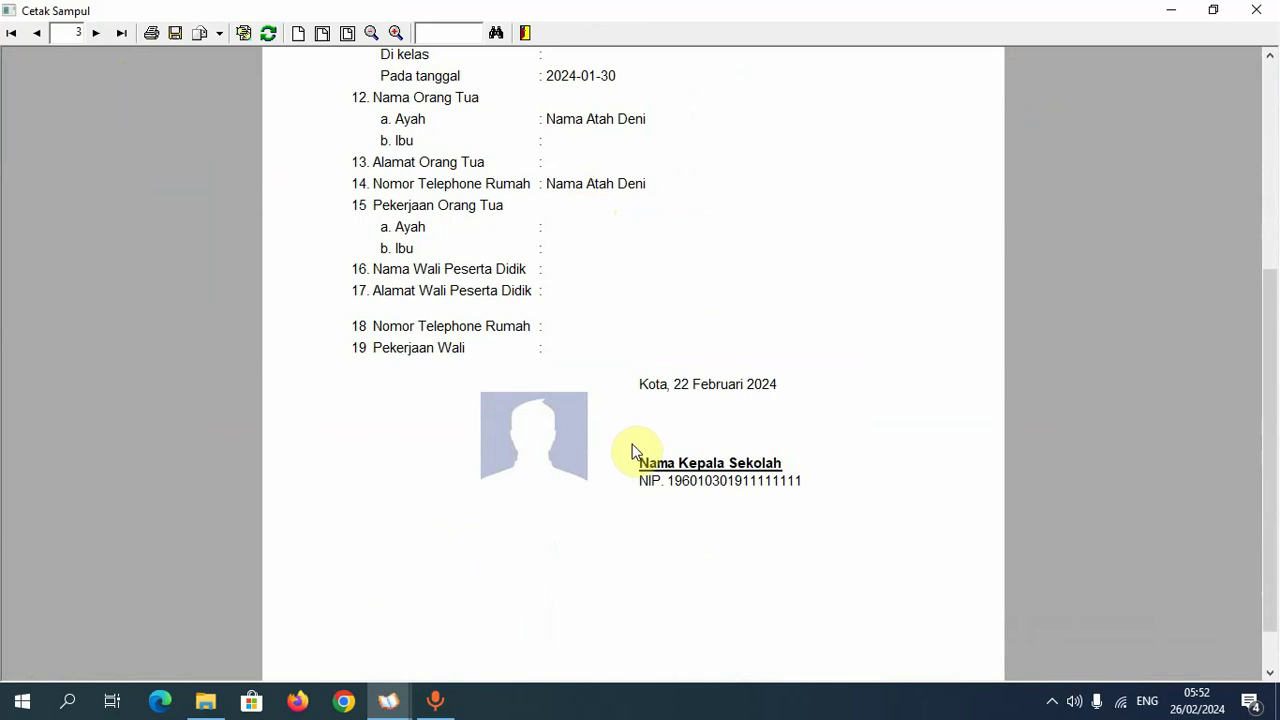
{"action": "scroll", "coordinate": [640, 450], "scroll_direction": "up", "scroll_amount": 2}
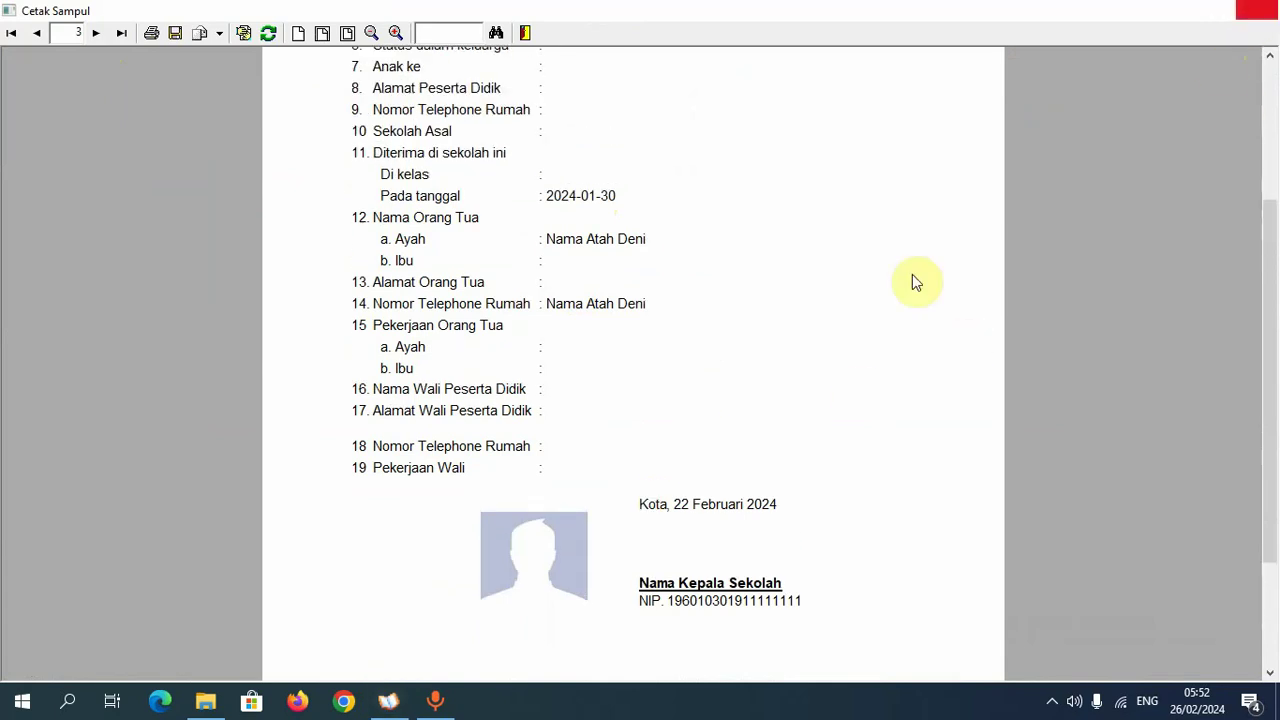
{"action": "key", "text": "Escape"}
{"action": "left_click", "coordinate": [993, 552]}
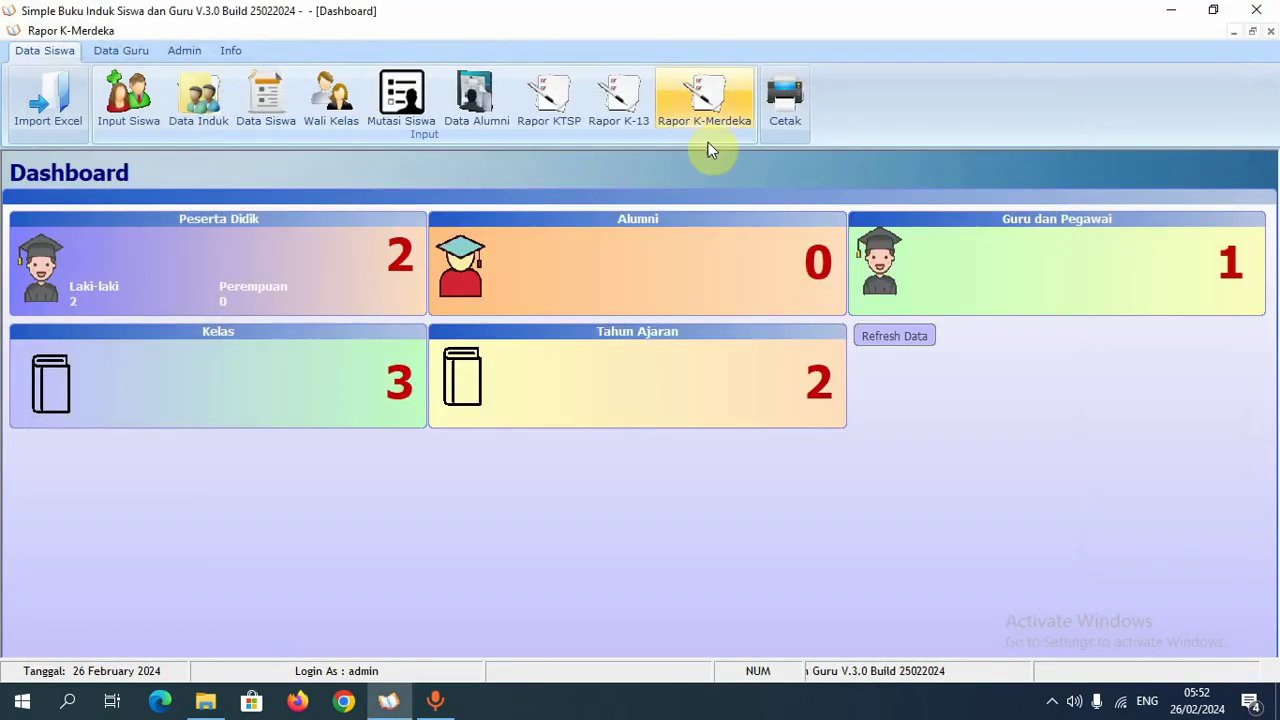
- Open the P5 grade printing form and search for records by Tahun Ajaran 2021/2022 and class VI
{"action": "left_click", "coordinate": [705, 105]}
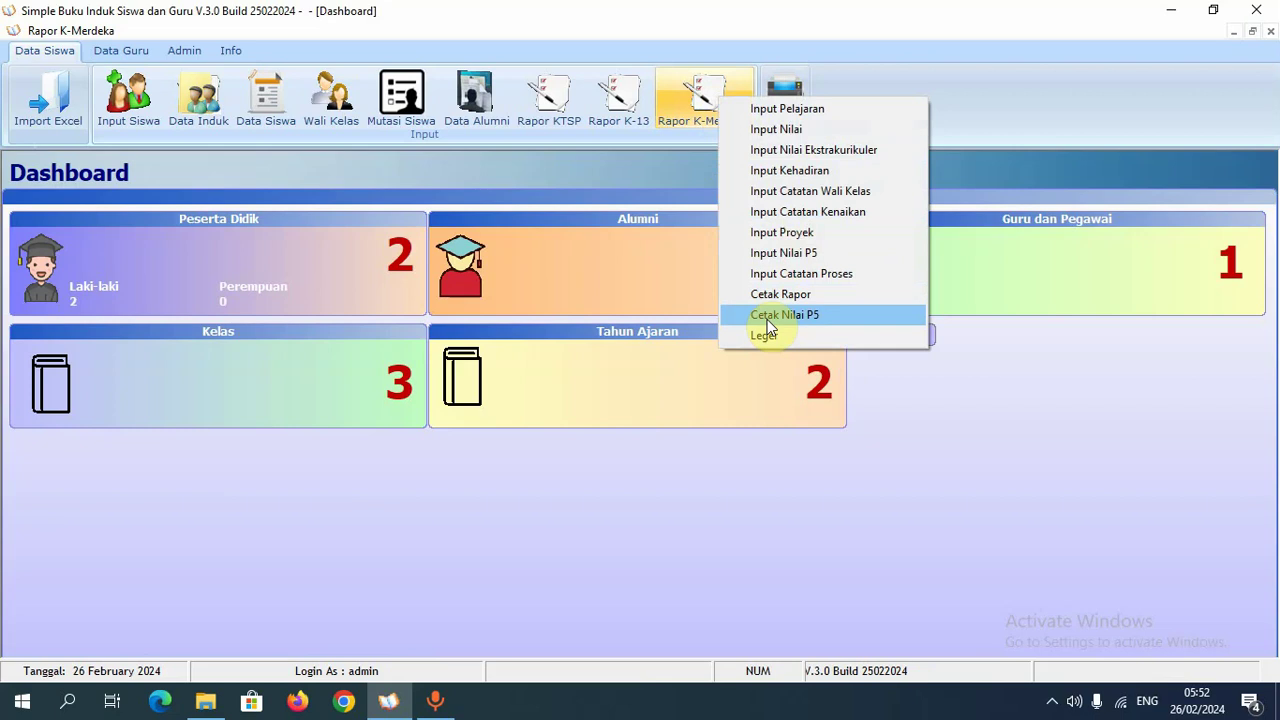
{"action": "left_click", "coordinate": [767, 319]}
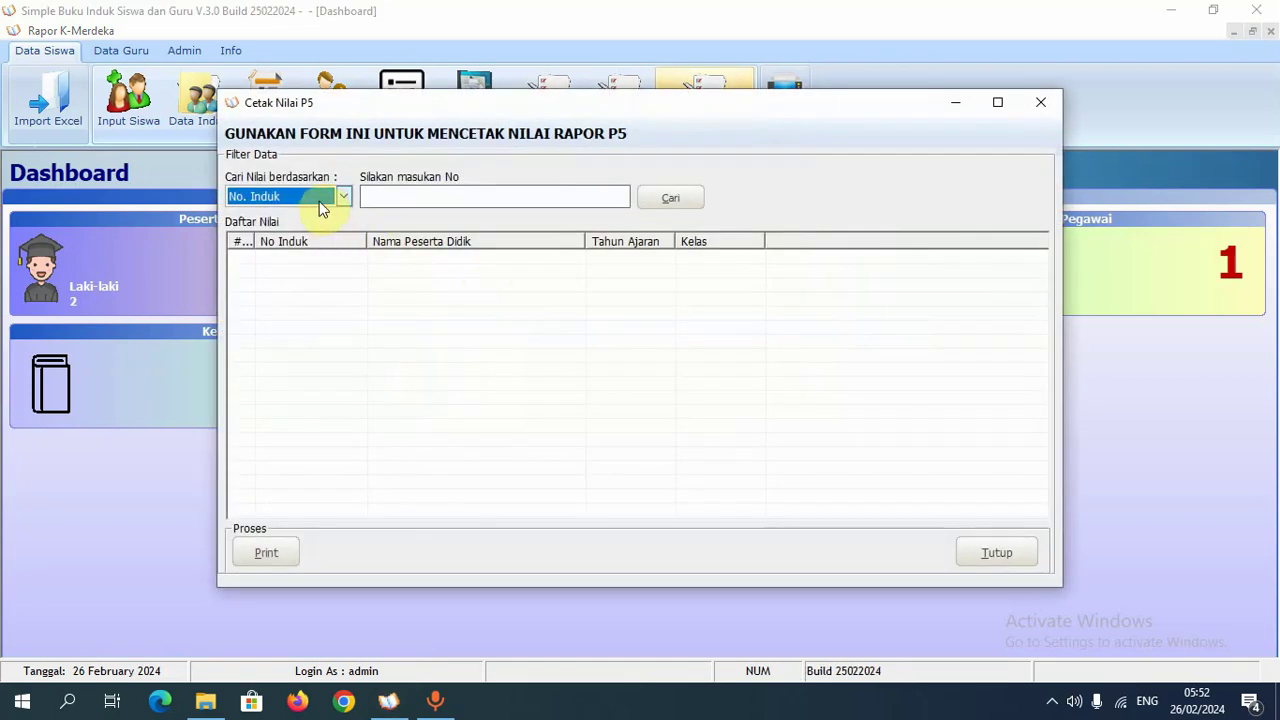
{"action": "left_click", "coordinate": [320, 205]}
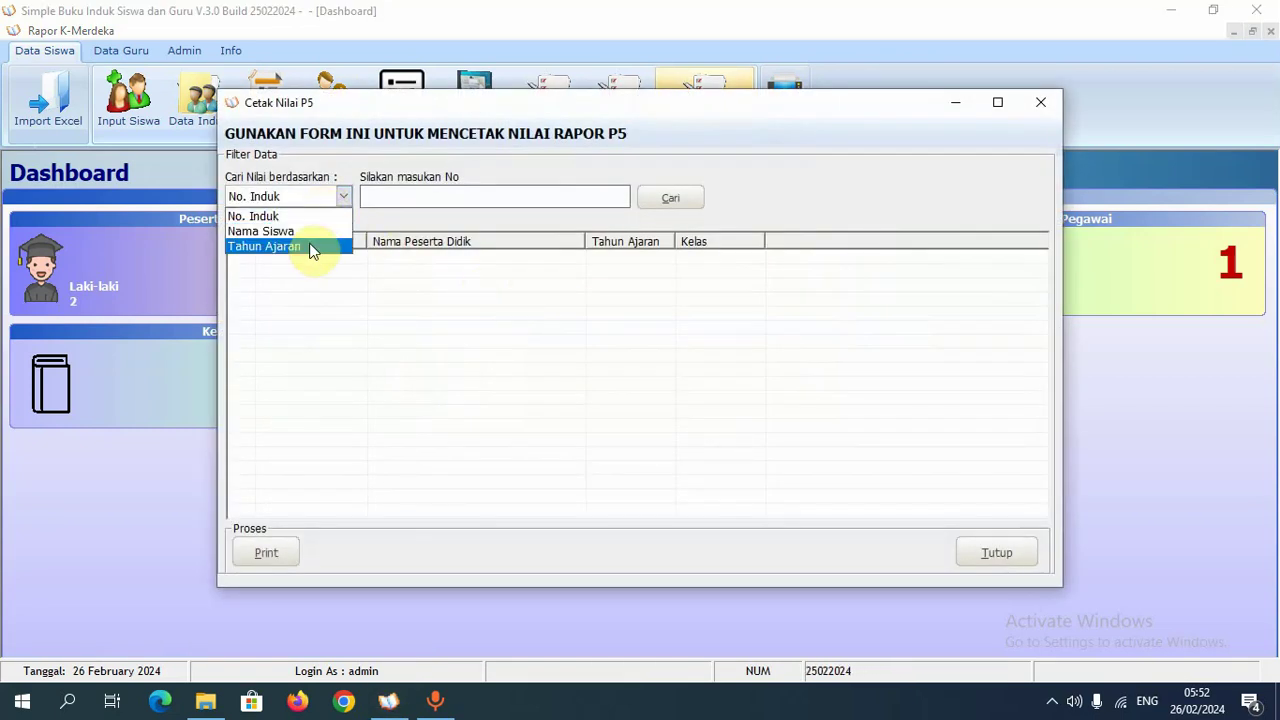
{"action": "left_click", "coordinate": [310, 247]}
{"action": "left_click", "coordinate": [408, 196]}
{"action": "left_click", "coordinate": [420, 226]}
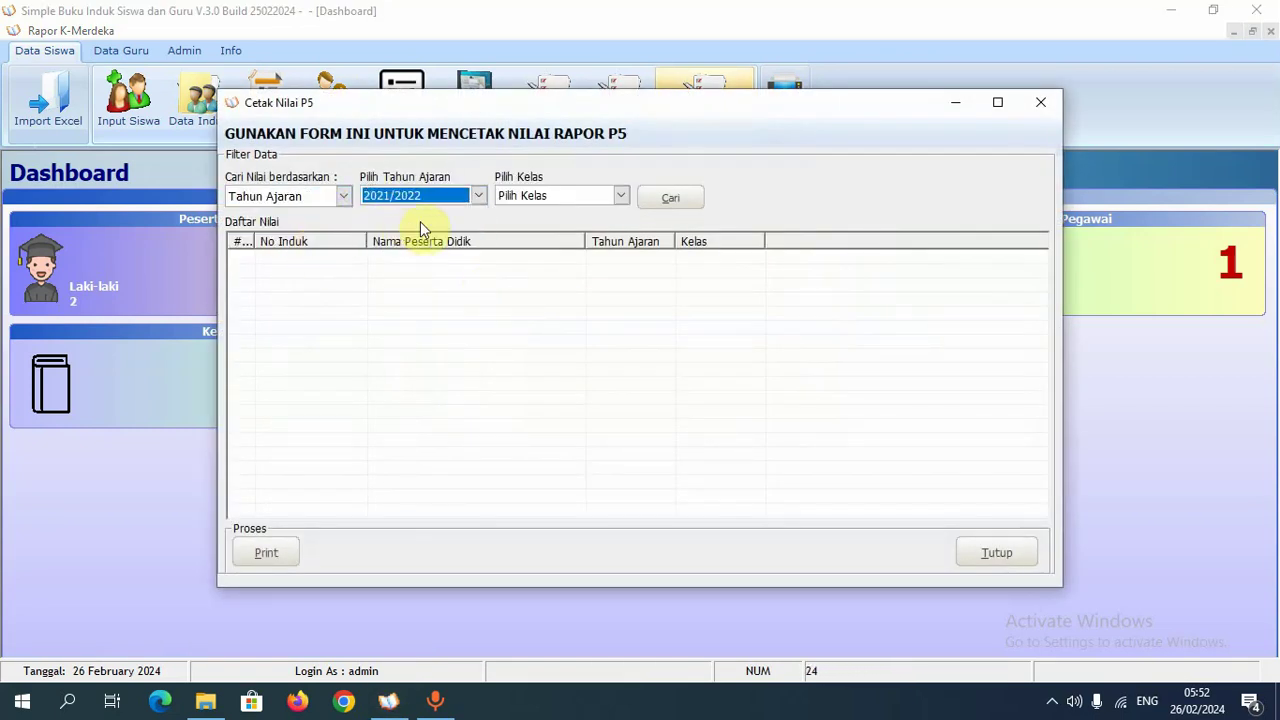
{"action": "left_click", "coordinate": [543, 199]}
{"action": "left_click", "coordinate": [533, 223]}
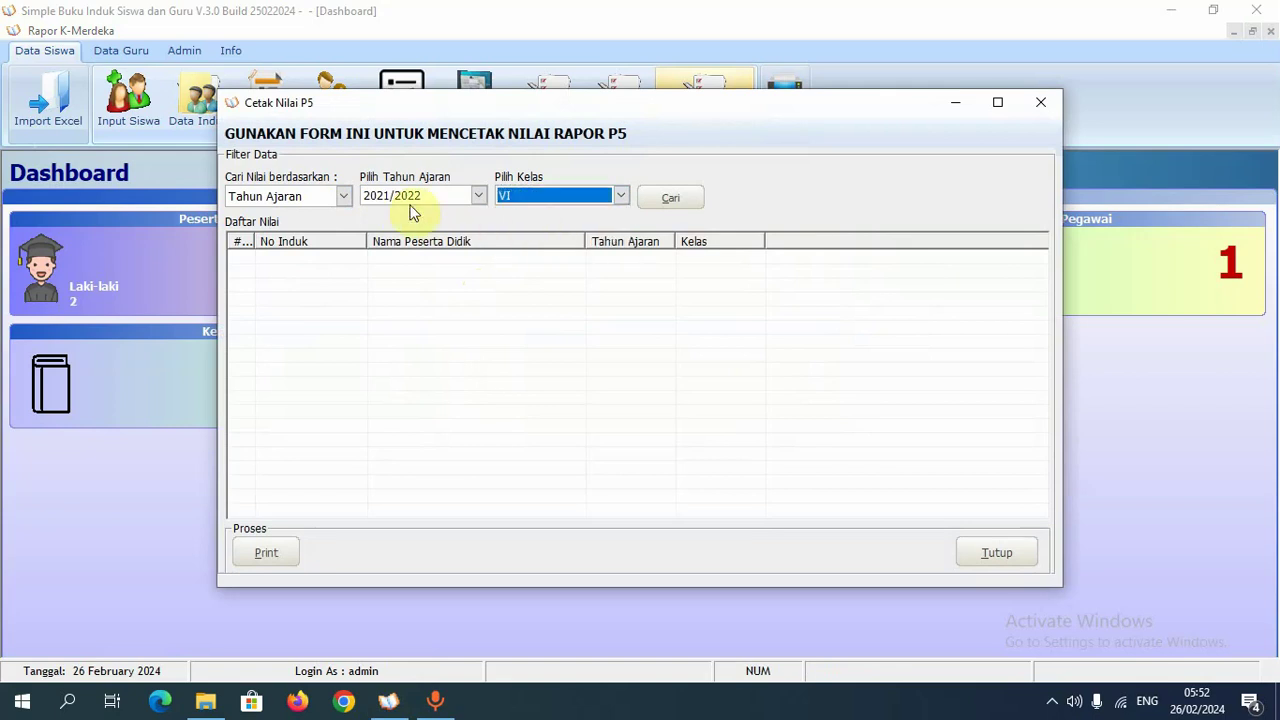
{"action": "left_click", "coordinate": [670, 198]}
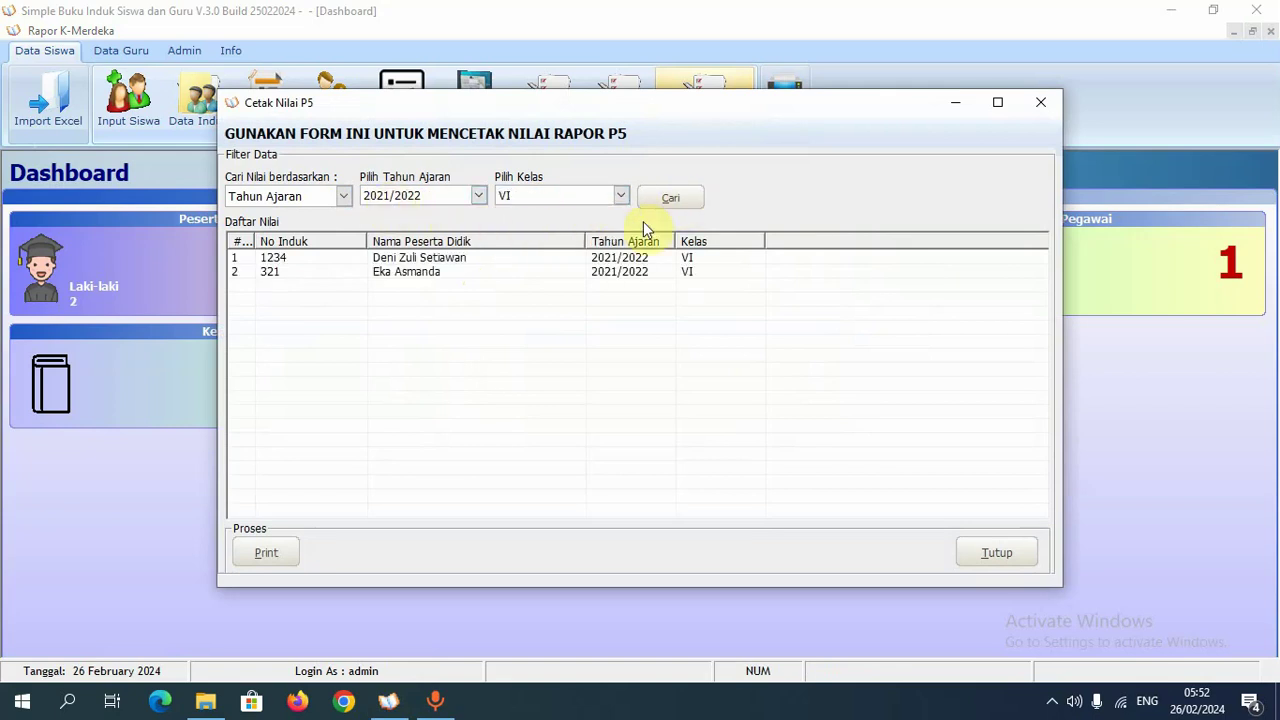
- Generate the first student's P5 report preview and review the project descriptions and assessment table on page 1
{"action": "left_click", "coordinate": [491, 262]}
{"action": "left_click", "coordinate": [283, 558]}
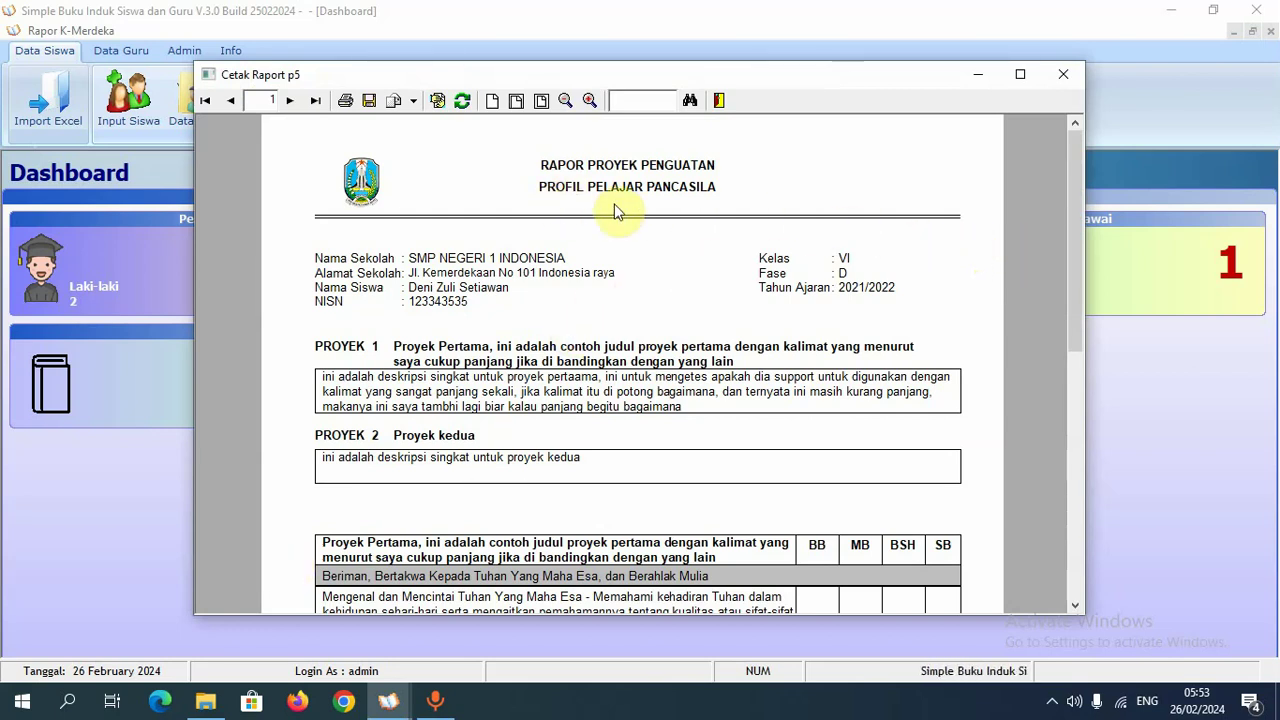
{"action": "left_click_drag", "start_coordinate": [1076, 230], "coordinate": [1070, 296]}
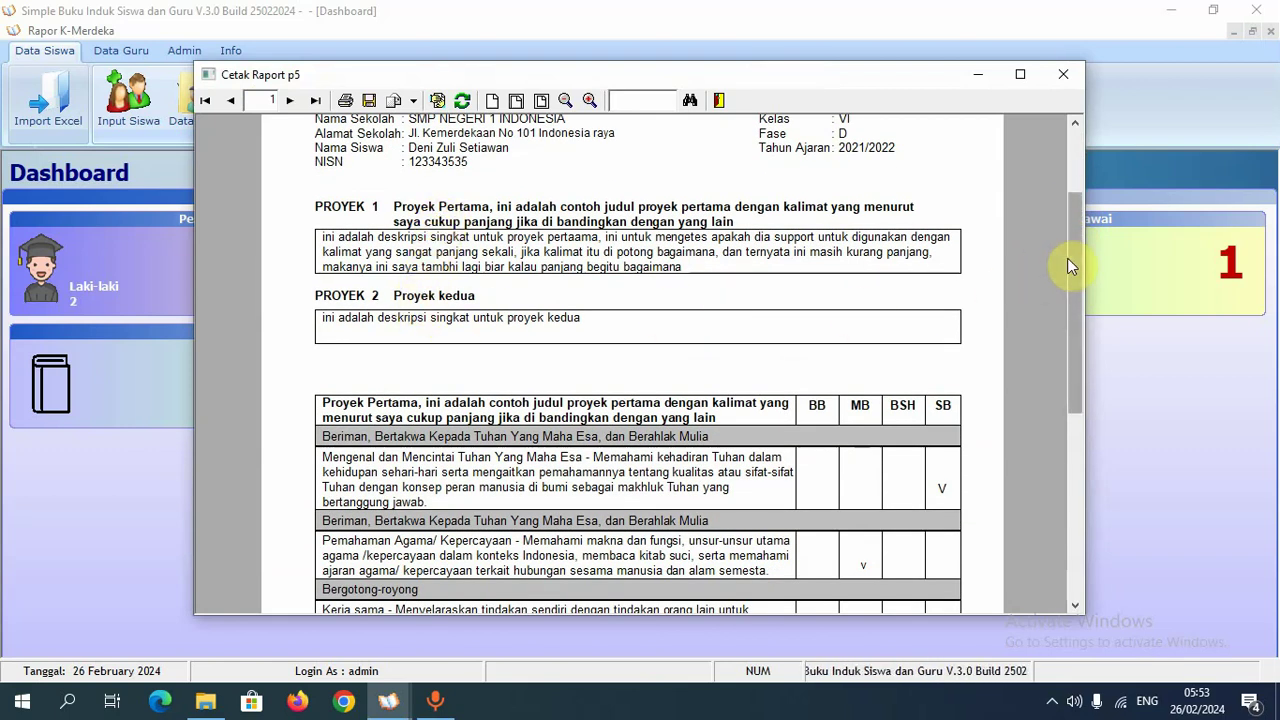
{"action": "left_click_drag", "start_coordinate": [1067, 258], "coordinate": [1045, 367]}
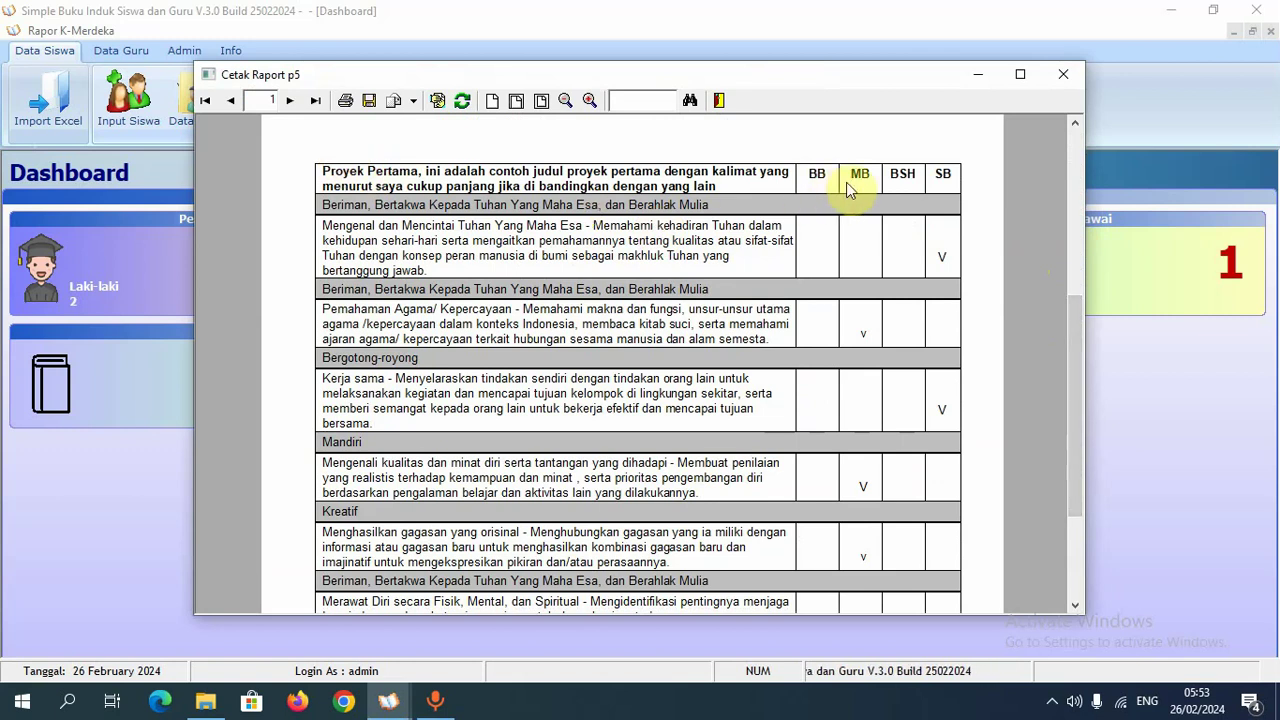
{"action": "scroll", "coordinate": [936, 268], "scroll_direction": "down", "scroll_amount": 5}
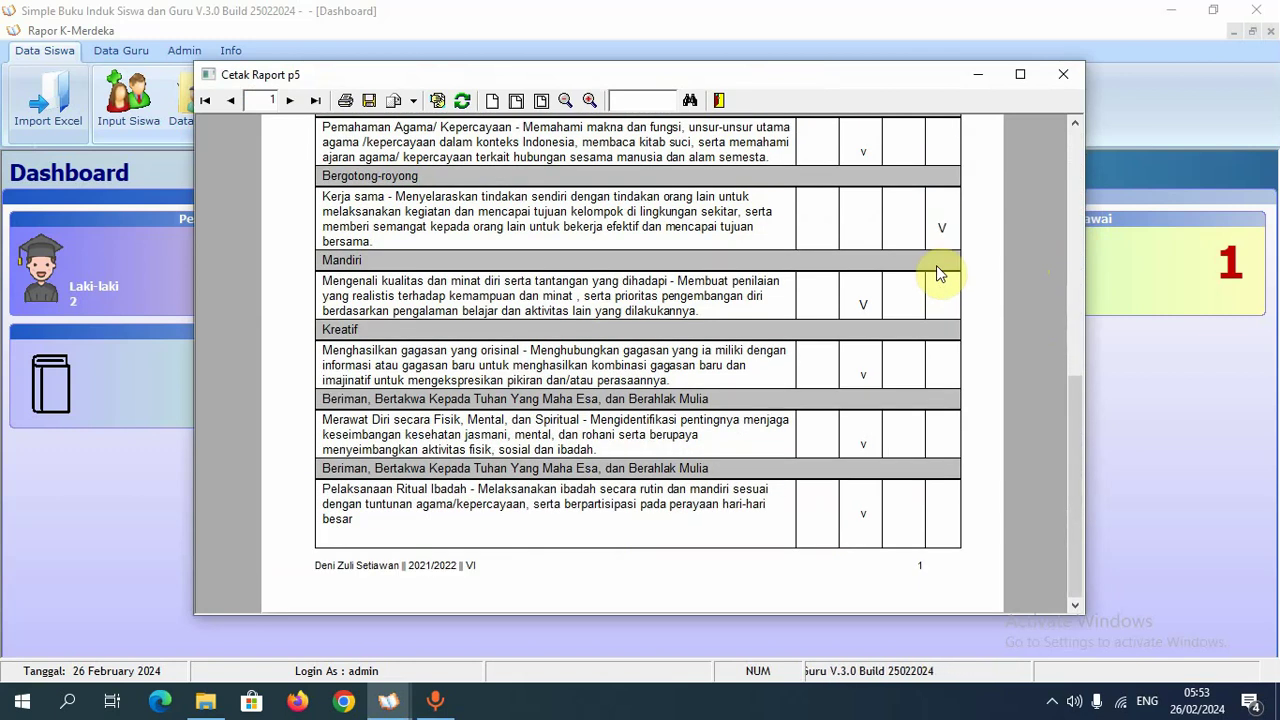
{"action": "scroll", "coordinate": [936, 265], "scroll_direction": "up", "scroll_amount": 2}
{"action": "scroll", "coordinate": [936, 265], "scroll_direction": "down", "scroll_amount": 2}
{"action": "scroll", "coordinate": [750, 257], "scroll_direction": "up", "scroll_amount": 6}
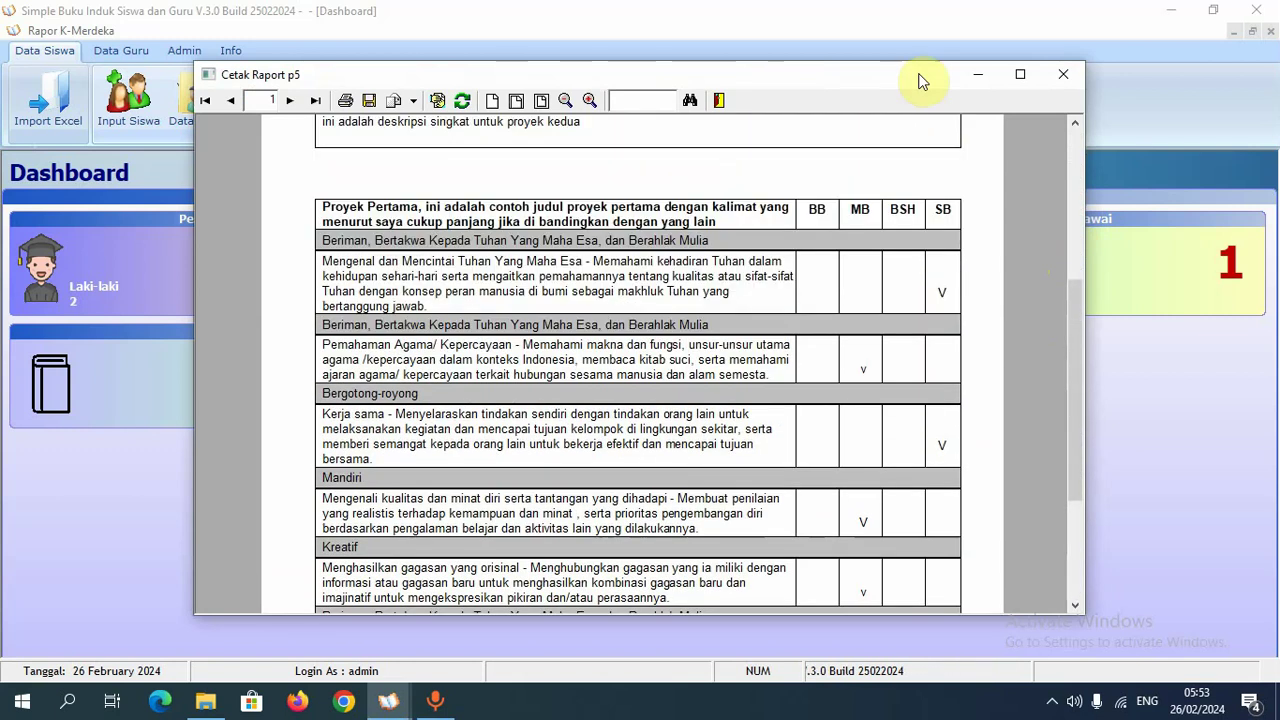
- Maximize the preview, review page 2's process notes, achievement legend and signature block, and close the preview and the P5 printing form
{"action": "left_click", "coordinate": [1020, 76]}
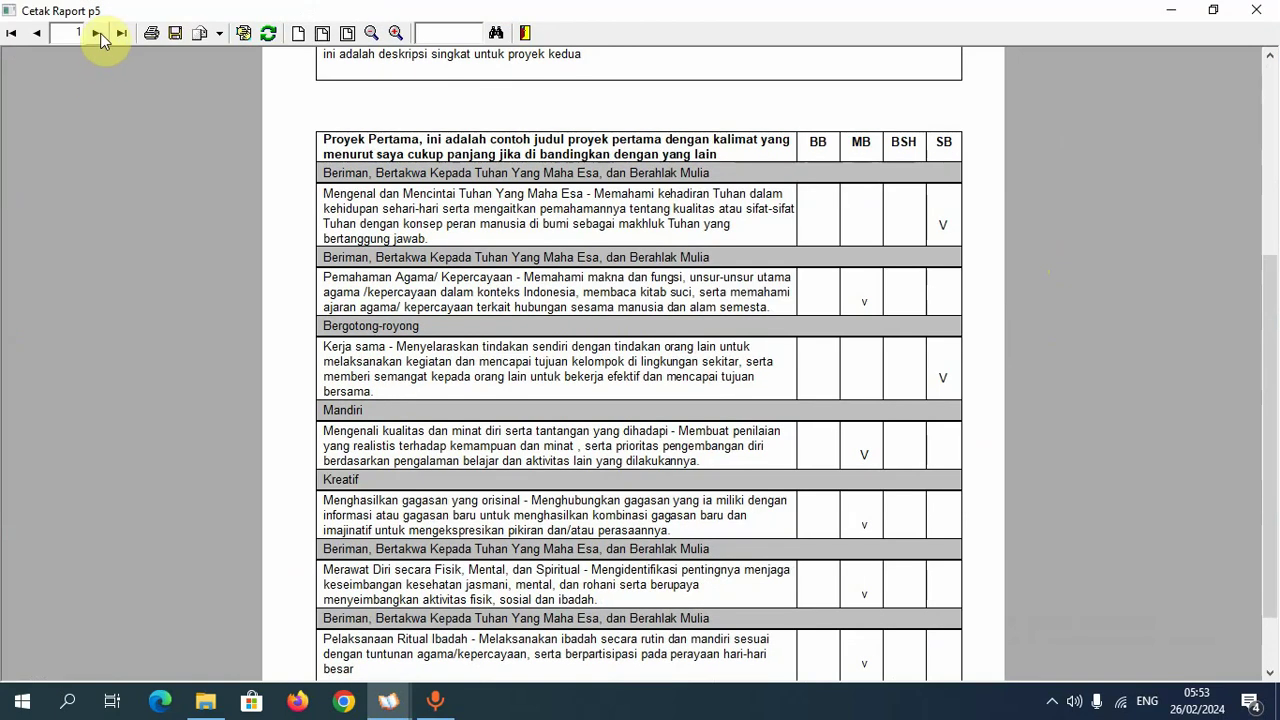
{"action": "left_click", "coordinate": [96, 33]}
{"action": "scroll", "coordinate": [423, 229], "scroll_direction": "up", "scroll_amount": 9}
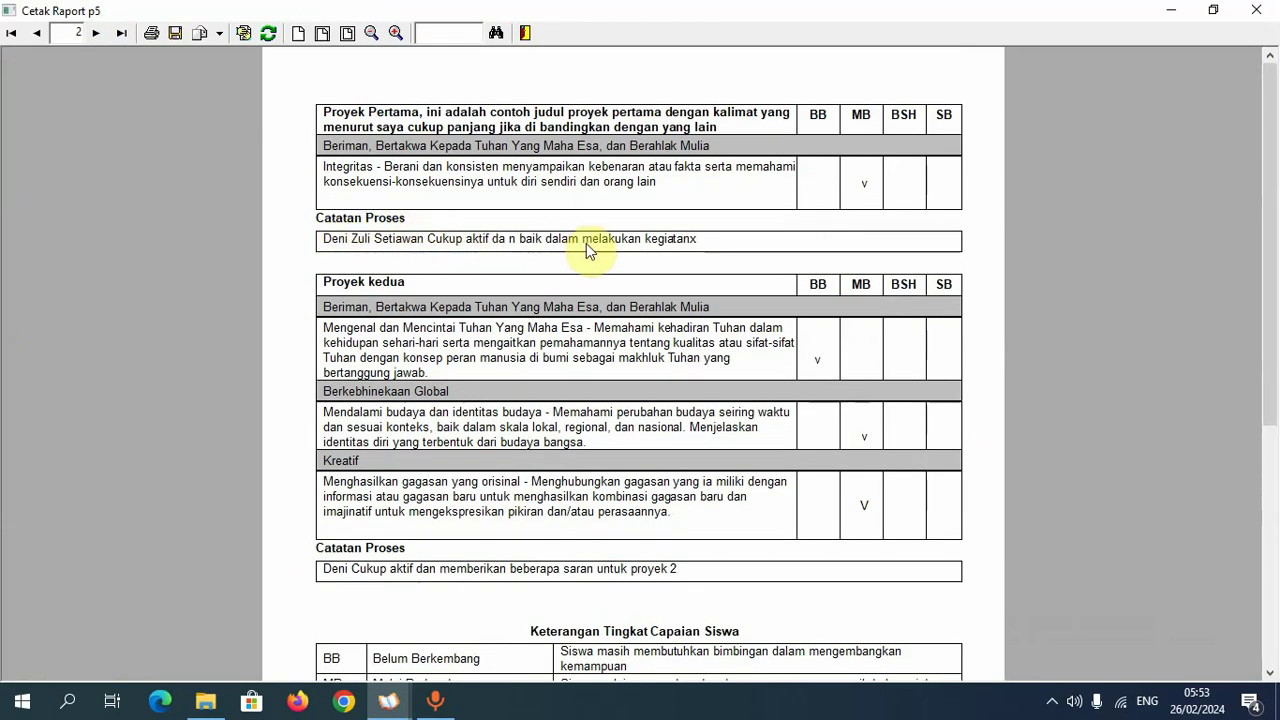
{"action": "scroll", "coordinate": [395, 295], "scroll_direction": "down", "scroll_amount": 1}
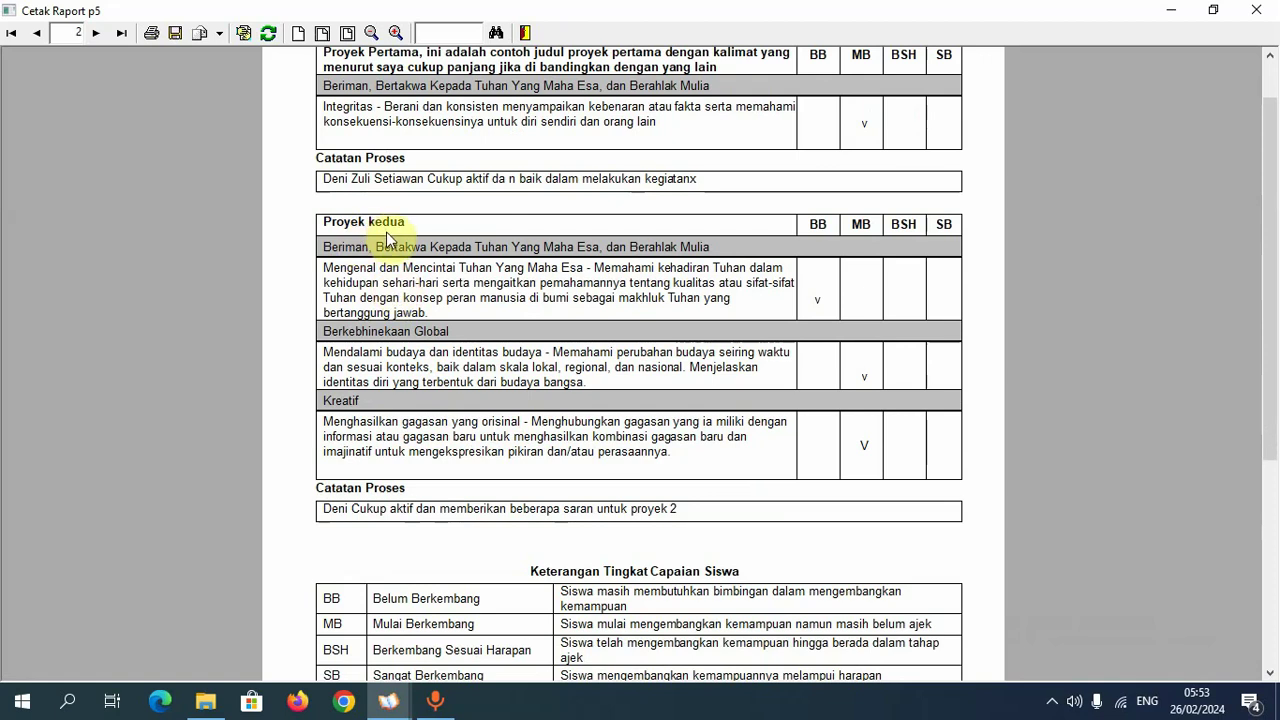
{"action": "scroll", "coordinate": [388, 238], "scroll_direction": "down", "scroll_amount": 4}
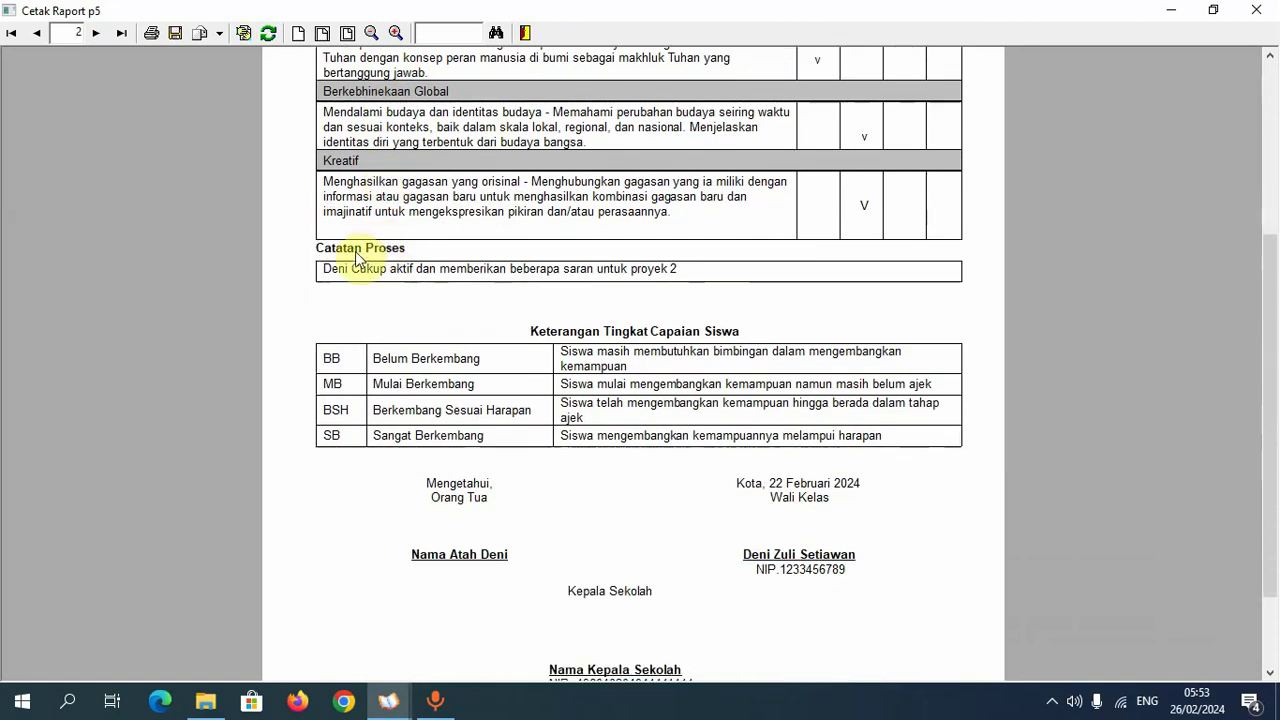
{"action": "scroll", "coordinate": [365, 262], "scroll_direction": "down", "scroll_amount": 2}
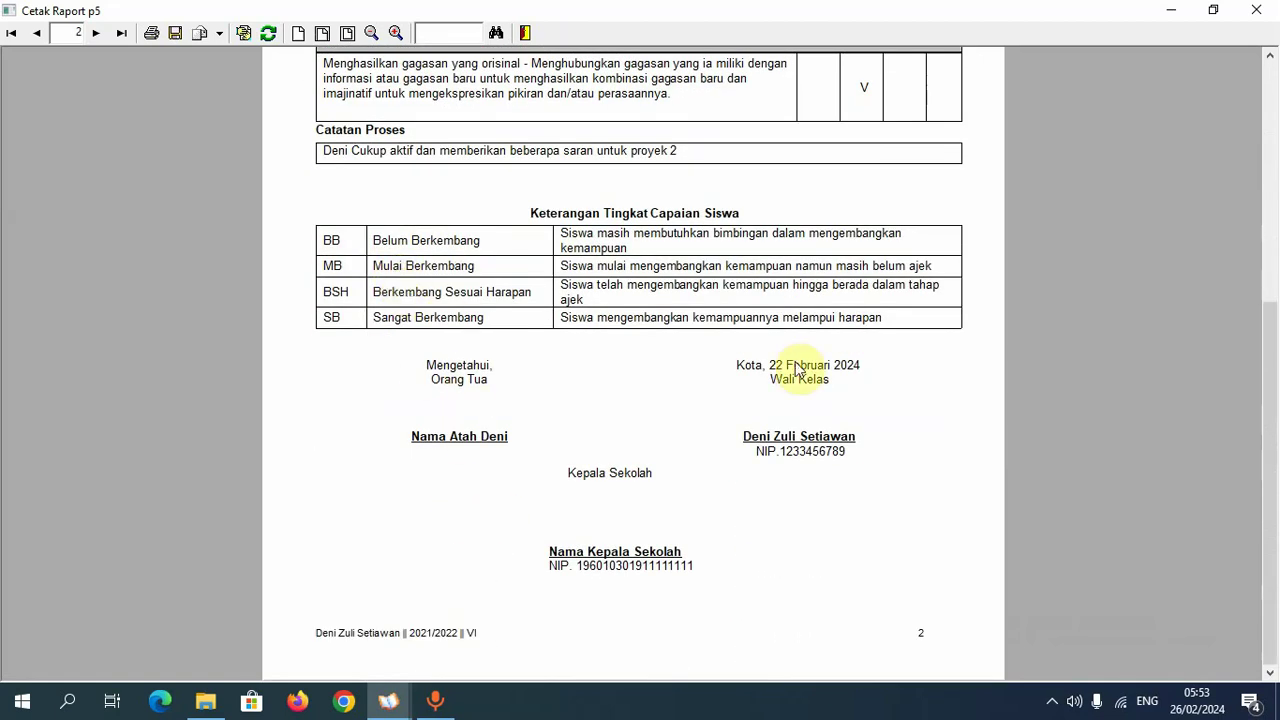
{"action": "left_click", "coordinate": [1256, 10]}
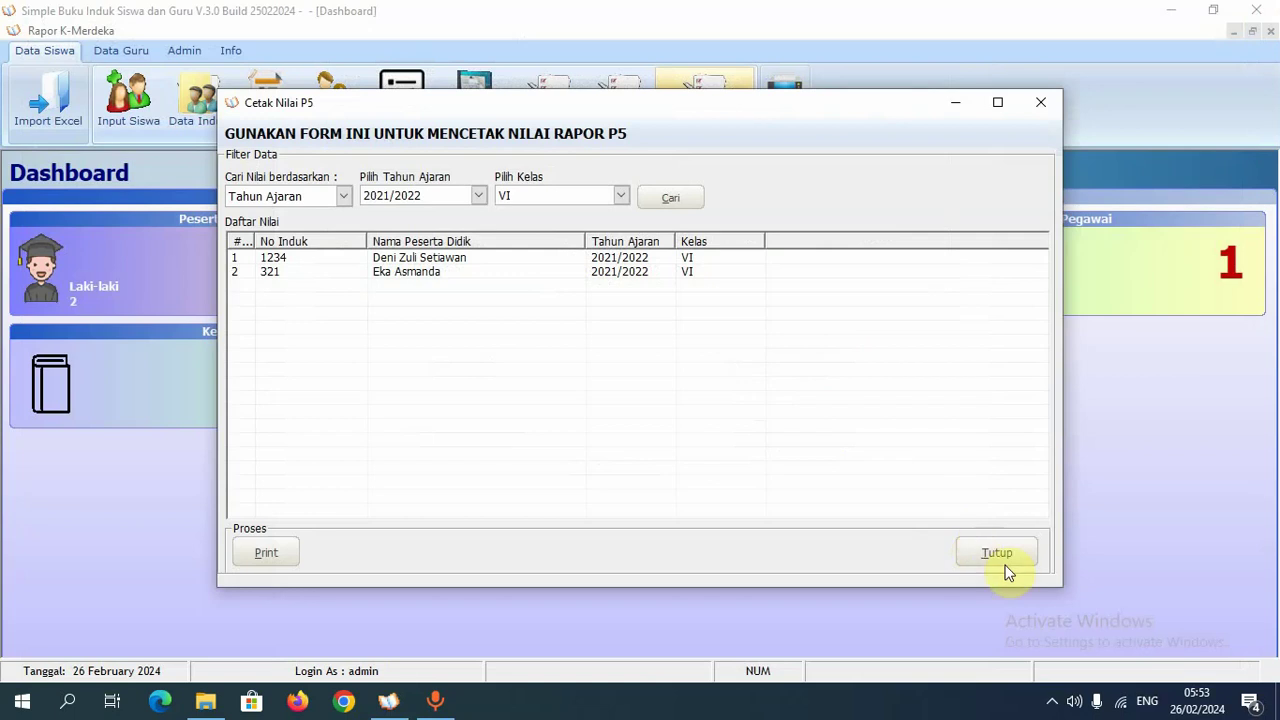
{"action": "left_click", "coordinate": [1006, 563]}
- Open the K-Merdeka Leger form and export the grade ledger for year 2021/2022, class VI, semester Ganjil
{"action": "left_click", "coordinate": [709, 115]}
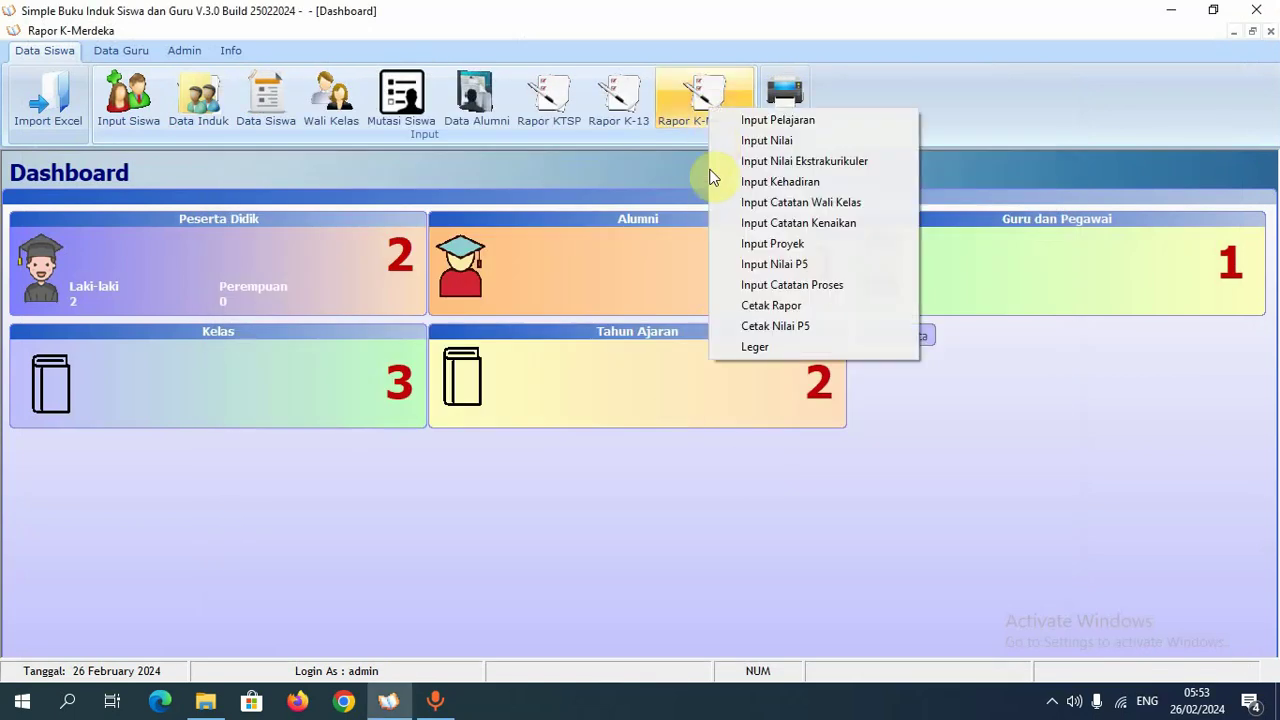
{"action": "left_click", "coordinate": [751, 349]}
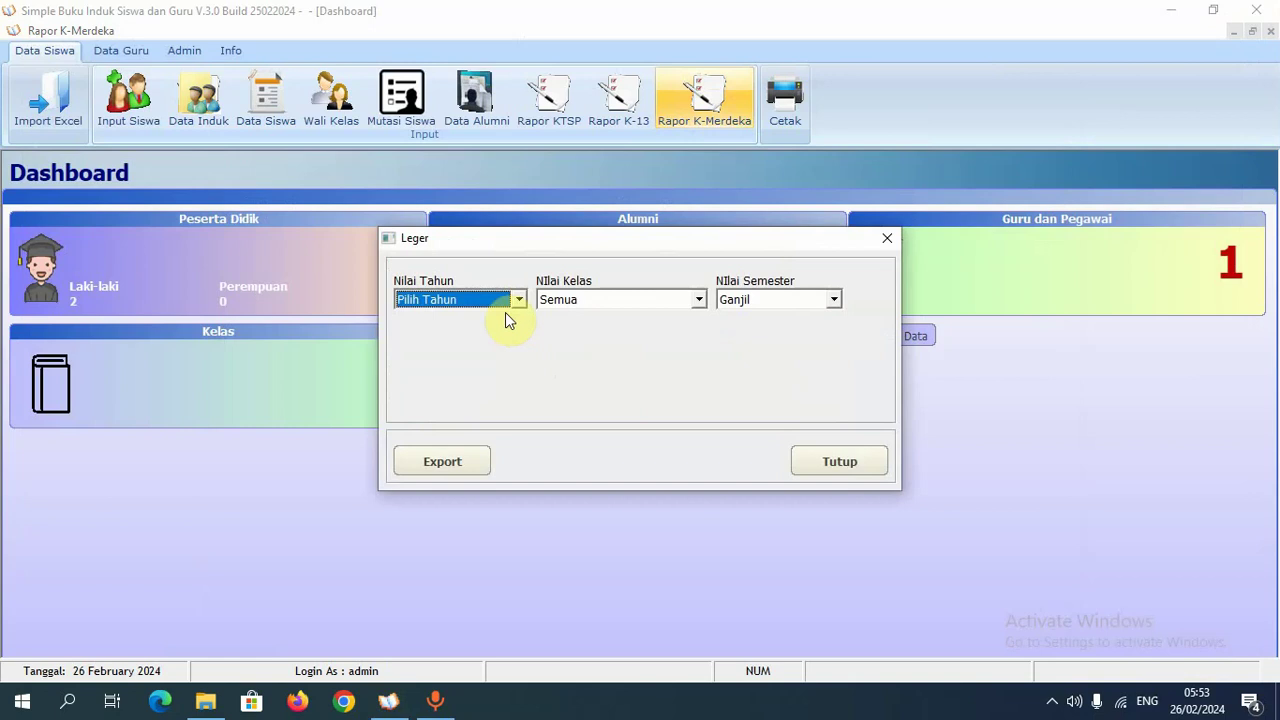
{"action": "left_click", "coordinate": [503, 301]}
{"action": "left_click", "coordinate": [481, 332]}
{"action": "left_click", "coordinate": [576, 302]}
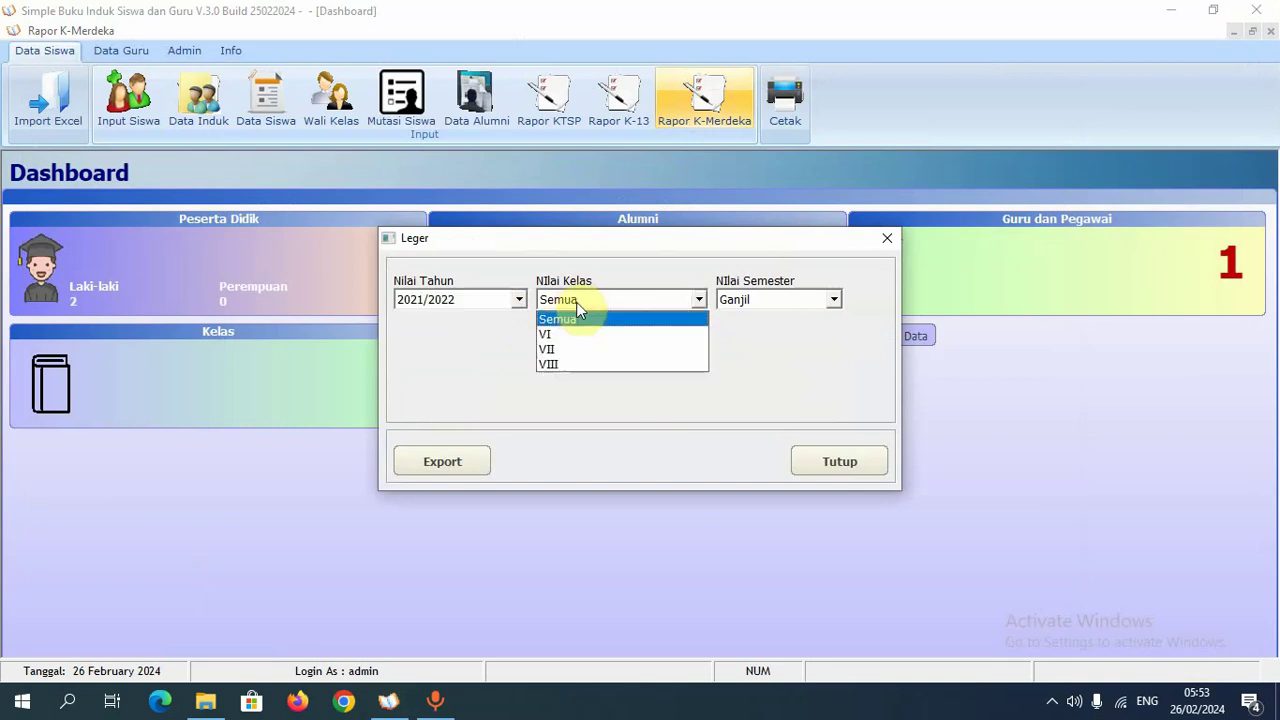
{"action": "left_click", "coordinate": [574, 335]}
{"action": "left_click", "coordinate": [751, 302]}
{"action": "left_click", "coordinate": [742, 319]}
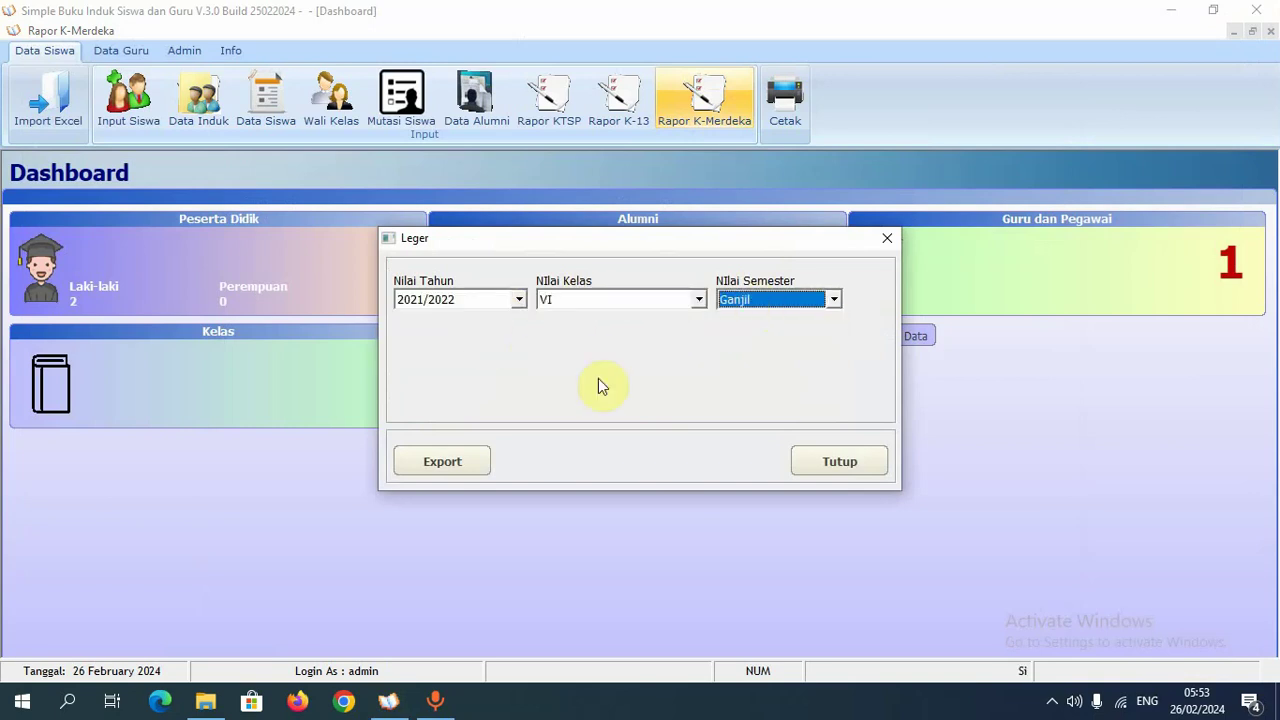
{"action": "left_click", "coordinate": [458, 463]}
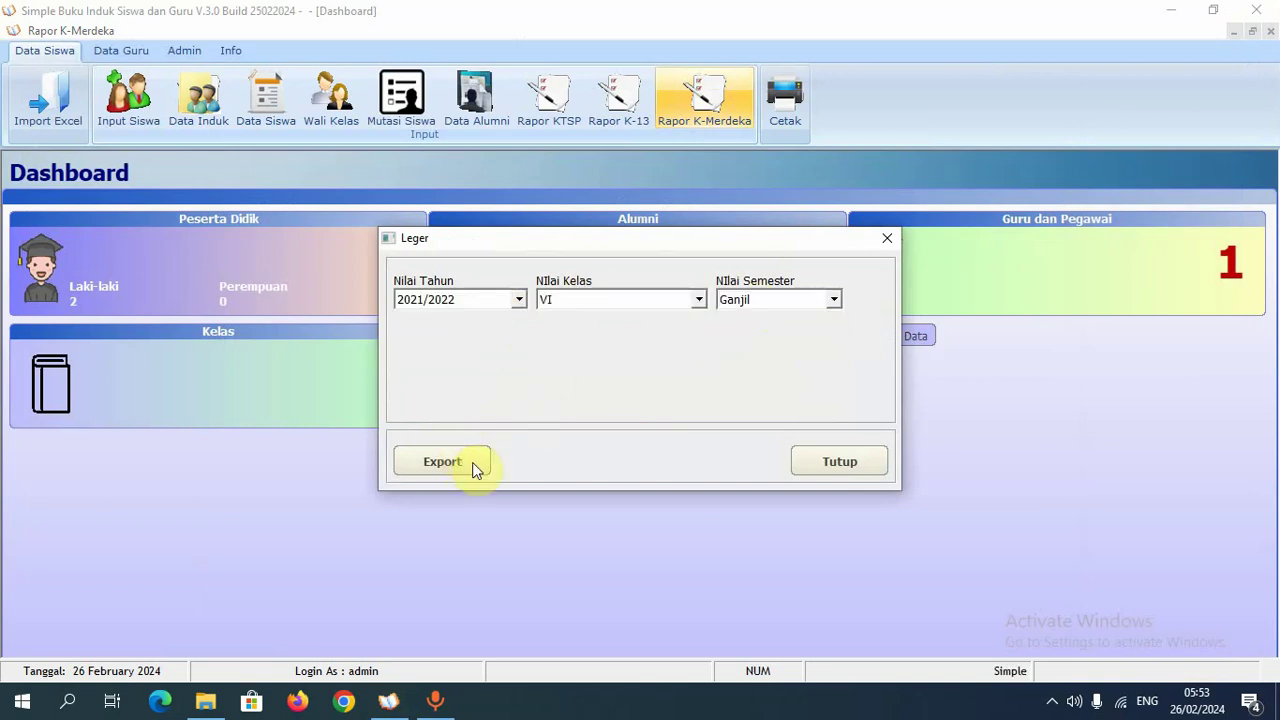
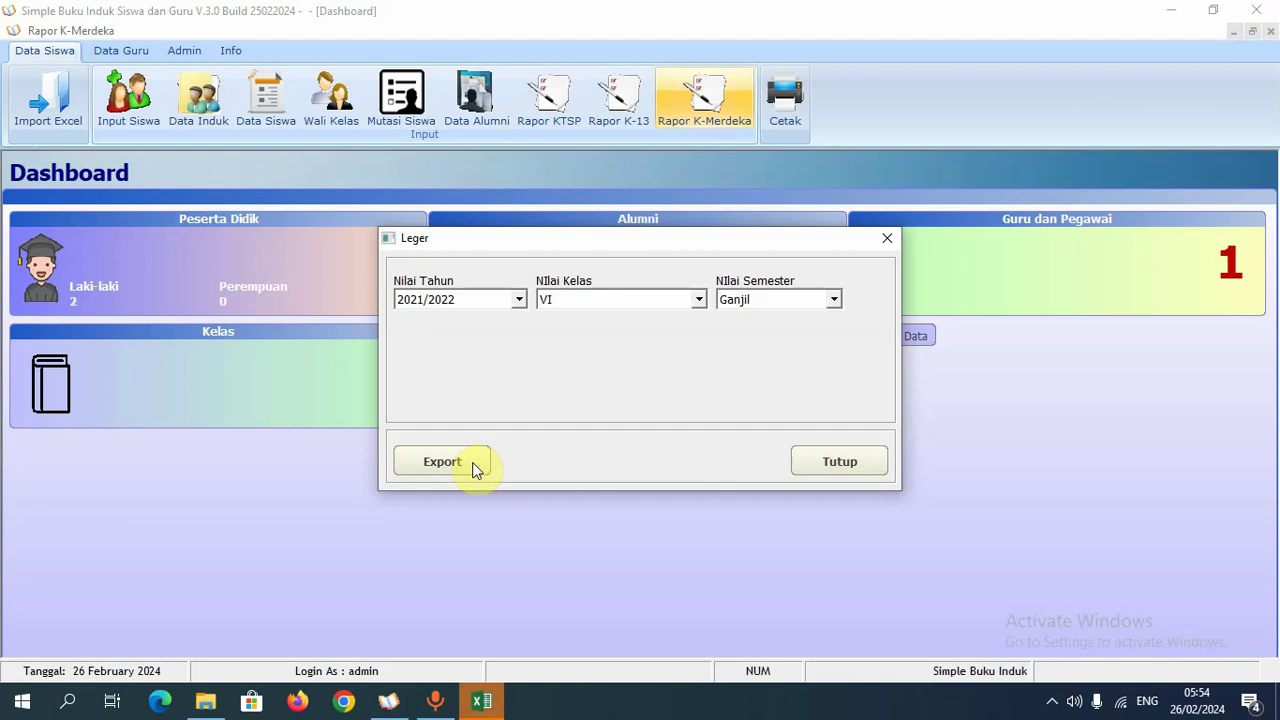
- Switch to the exported ledger in Excel, dismiss the activation notice, and examine the subject grades, total, average and absence columns
{"action": "left_click", "coordinate": [482, 700]}
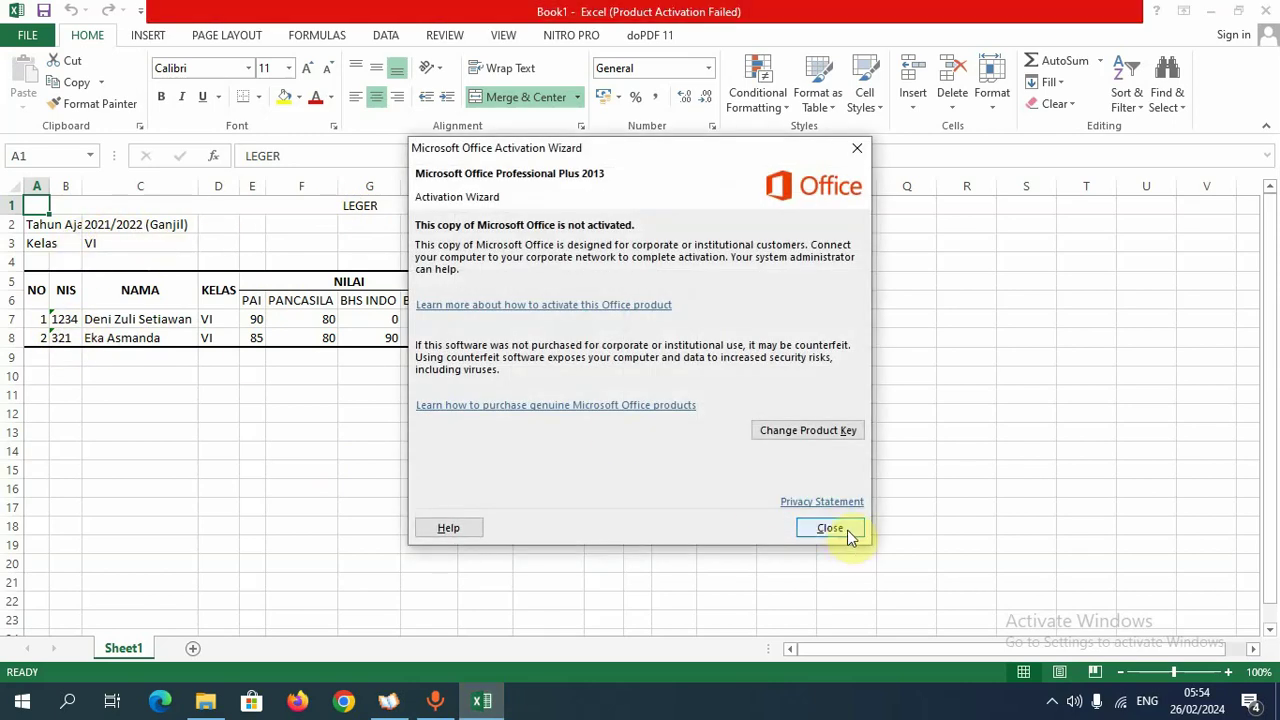
{"action": "left_click", "coordinate": [847, 530]}
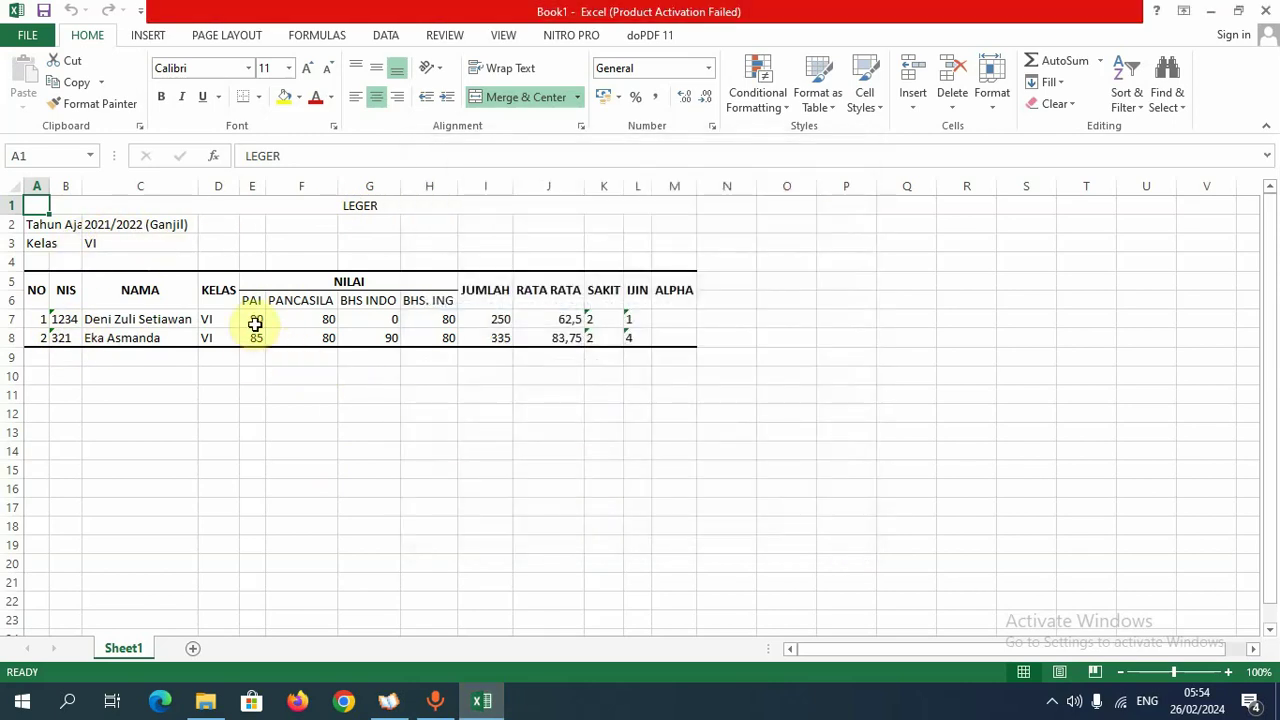
{"action": "left_click", "coordinate": [357, 283]}
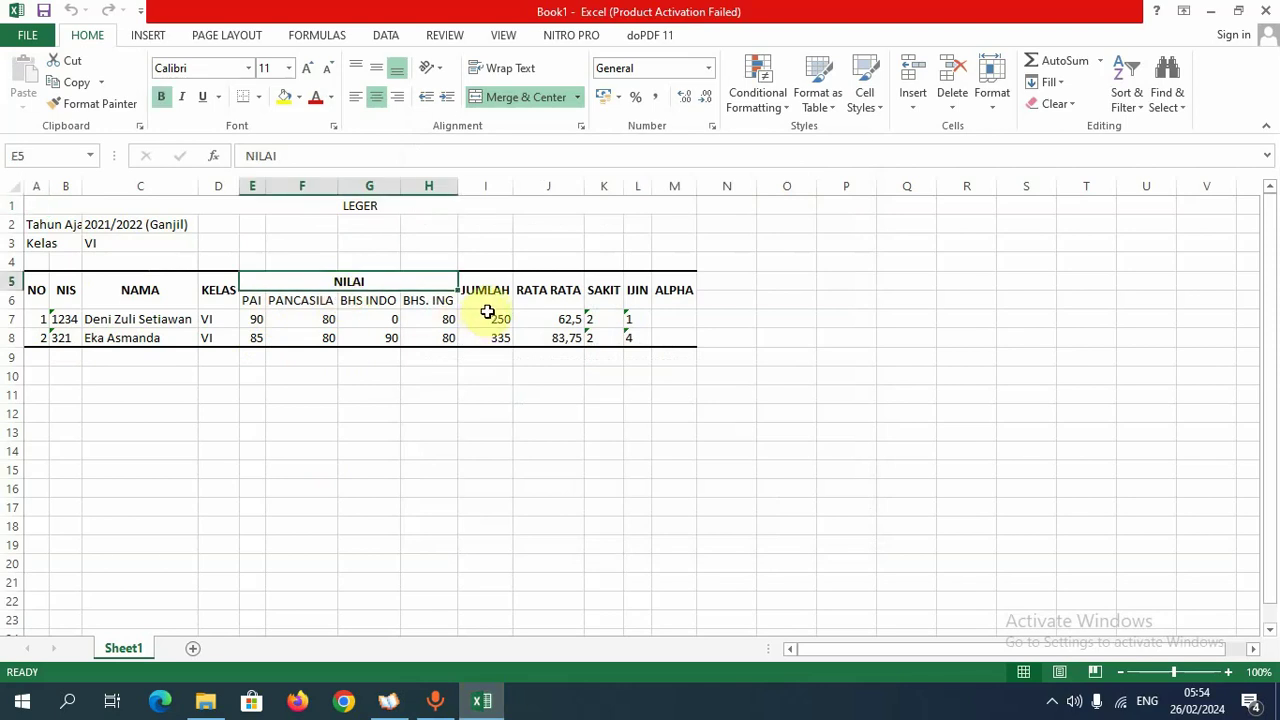
{"action": "left_click", "coordinate": [494, 318]}
{"action": "left_click", "coordinate": [548, 324]}
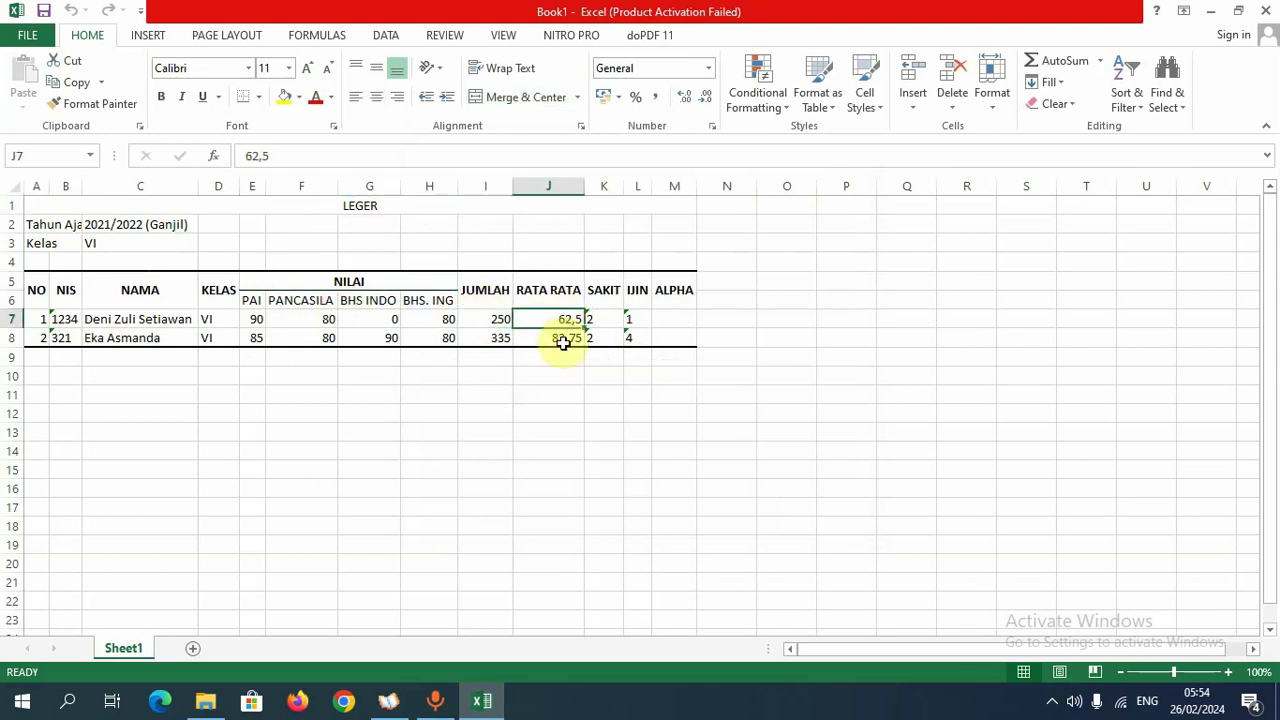
{"action": "left_click", "coordinate": [608, 287]}
{"action": "key", "text": "Right"}
{"action": "key", "text": "Right"}
{"action": "key", "text": "Right"}
{"action": "left_click", "coordinate": [688, 338]}
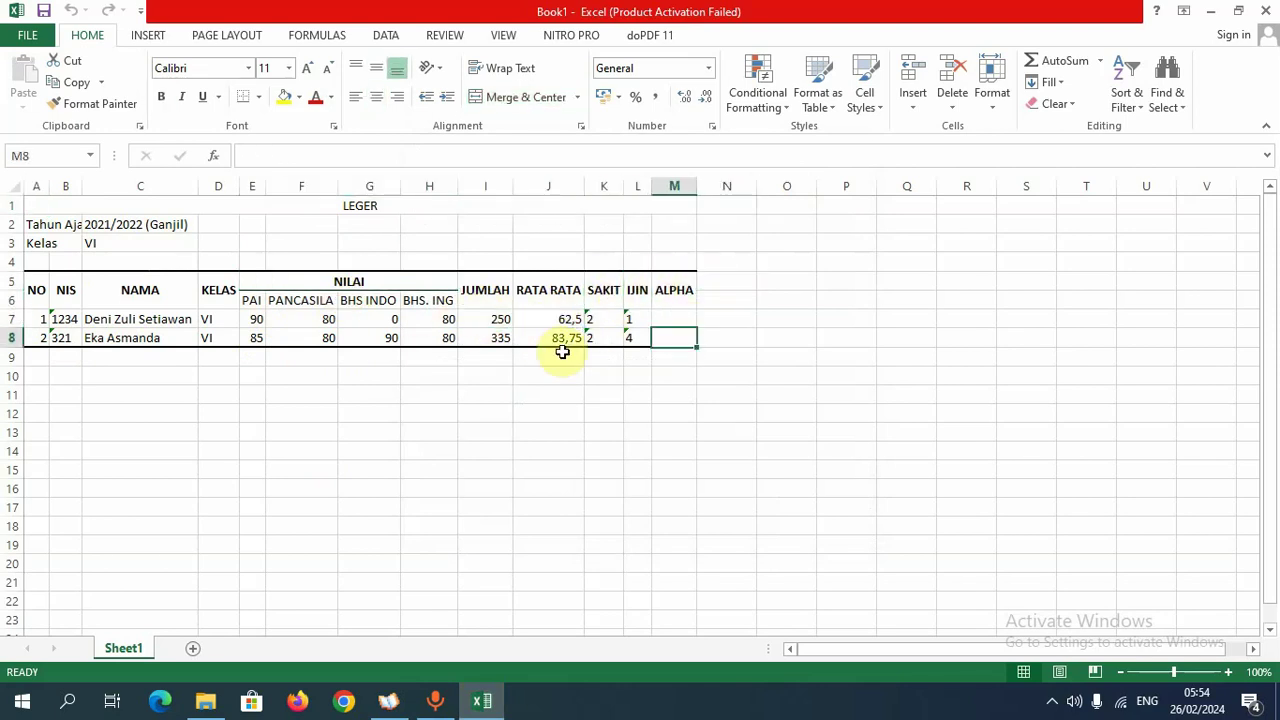
{"action": "left_click", "coordinate": [305, 468]}
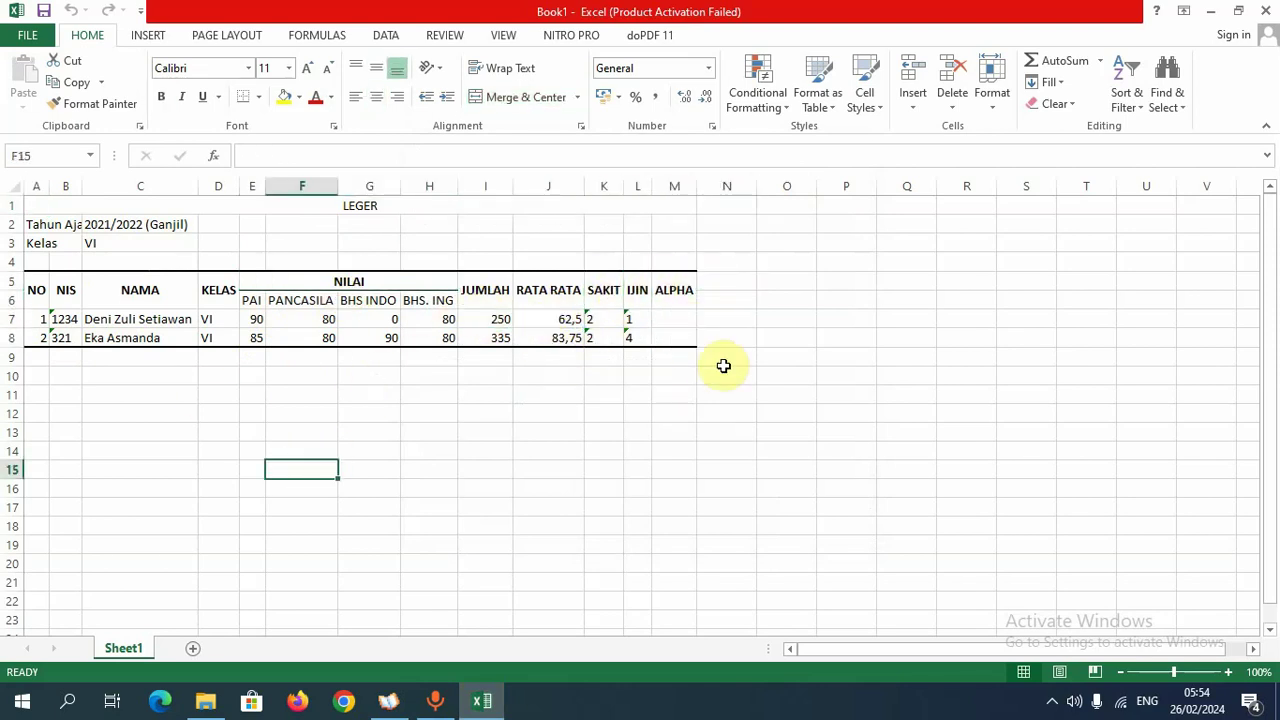
- Close the exported ledger workbook and the Leger form
{"action": "left_click", "coordinate": [1265, 11]}
{"action": "left_click", "coordinate": [638, 372]}
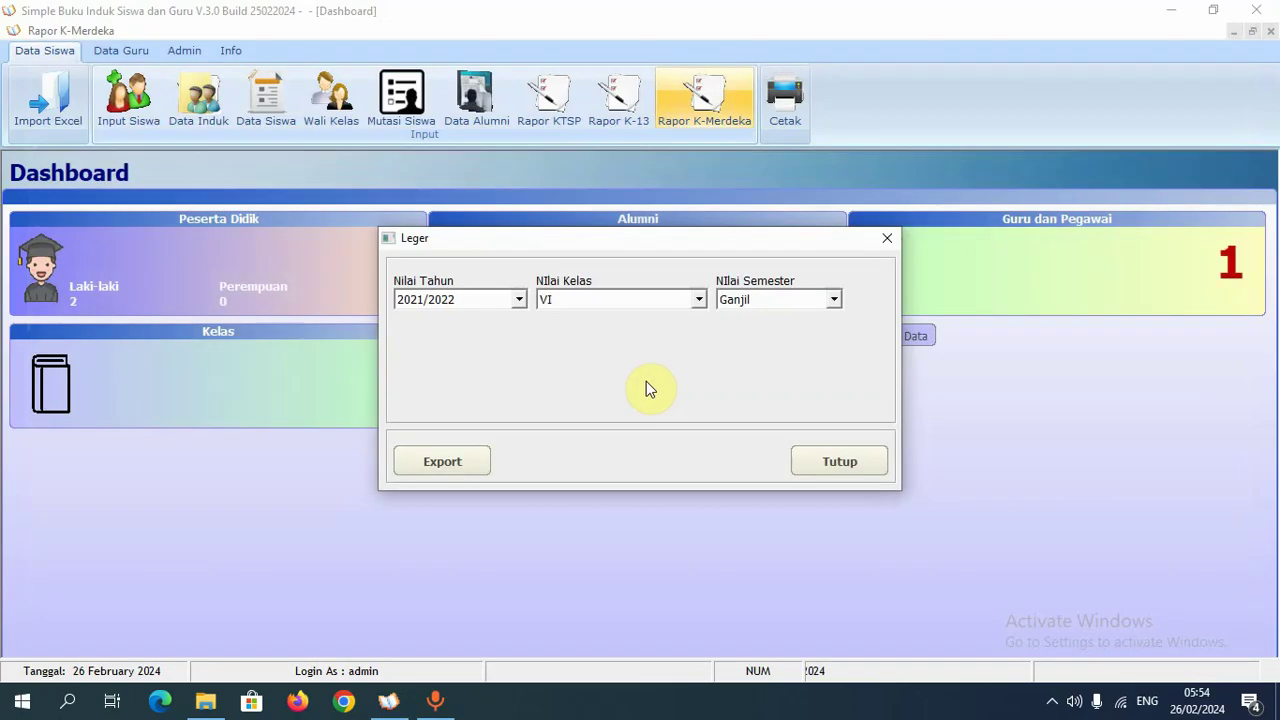
{"action": "left_click", "coordinate": [847, 471]}
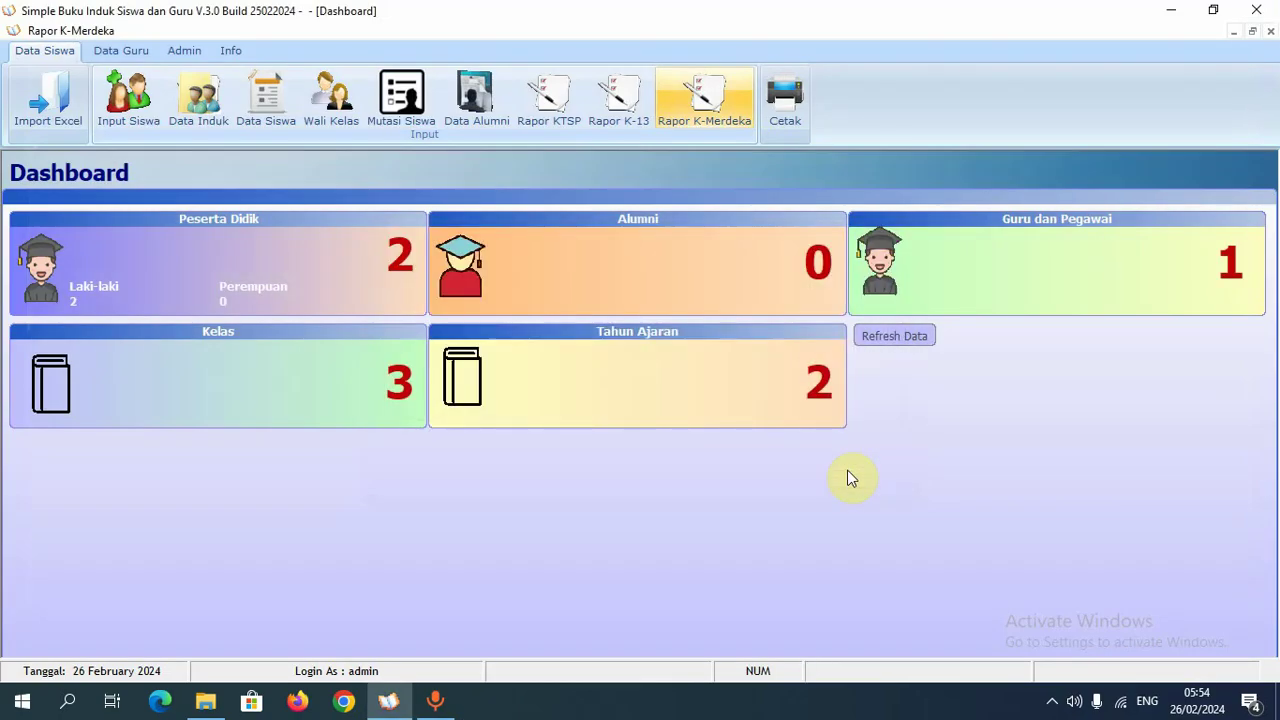